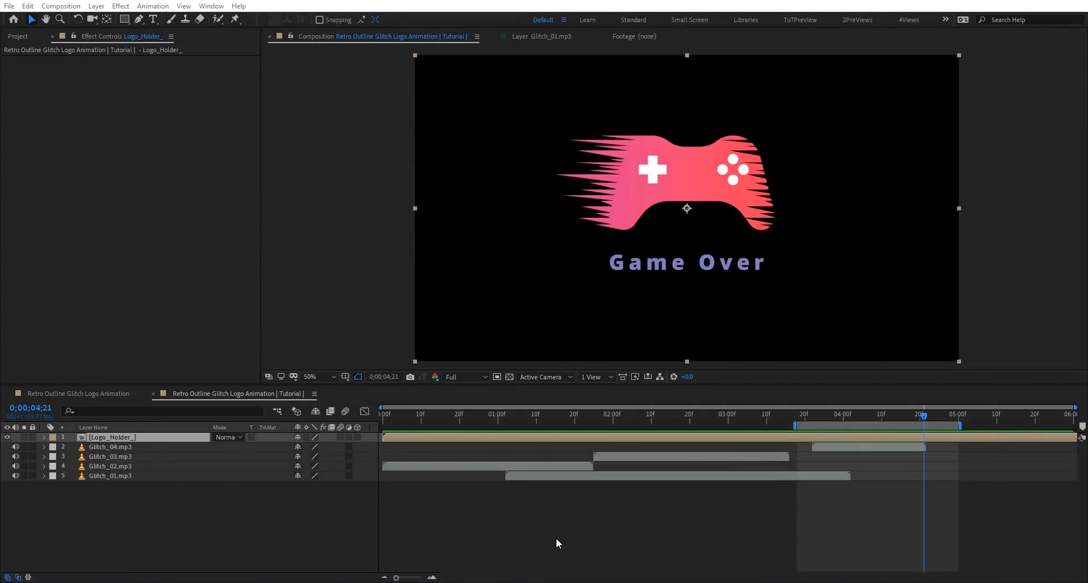
- Open the Logo_Holder_ precomposition to view its contents, and return to the tutorial composition
double_click(506, 439)
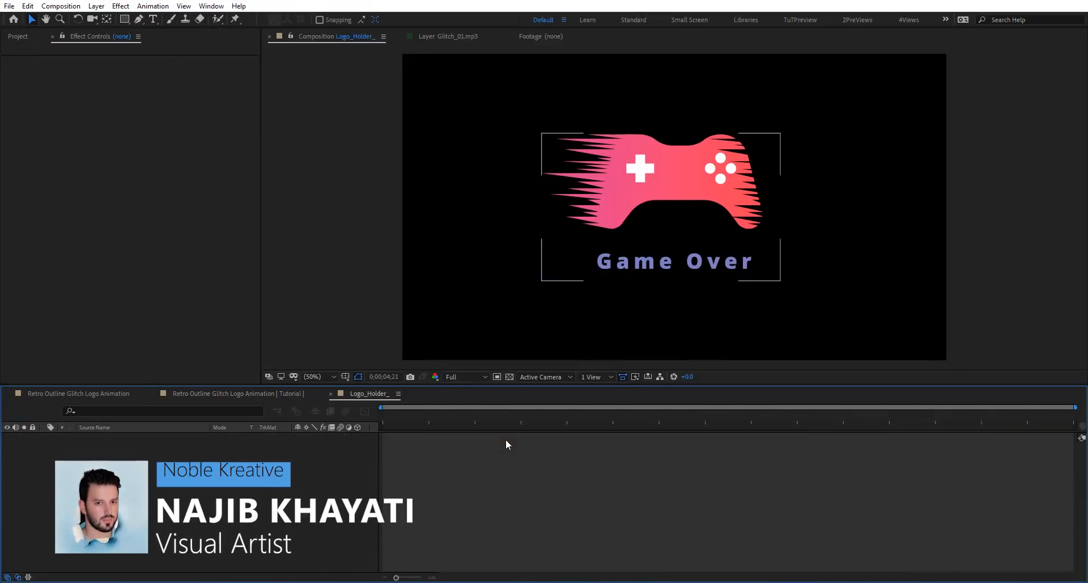
click(331, 393)
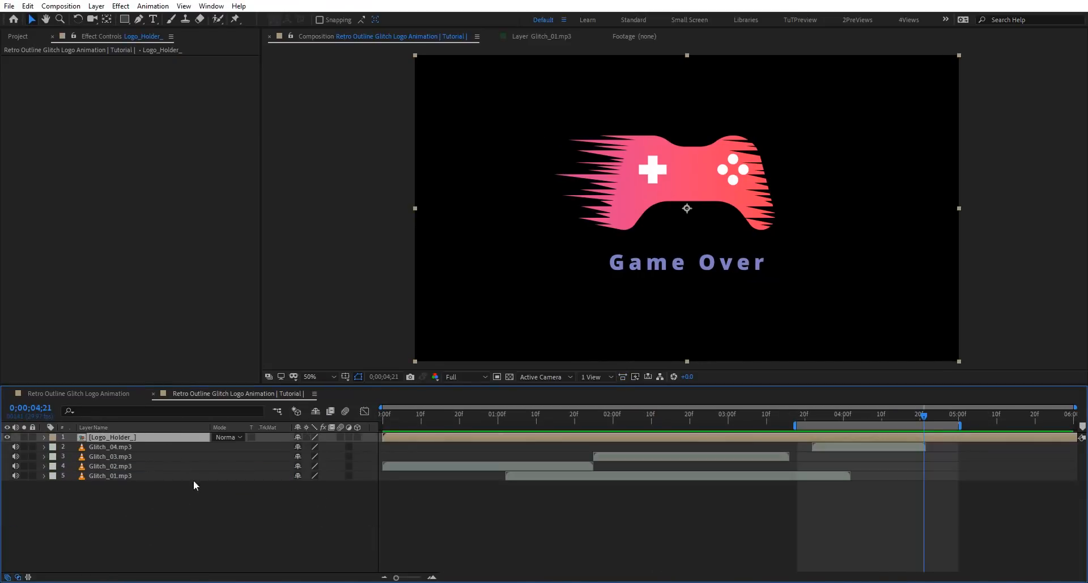
- Split the Logo_Holder_ layer at 0;00;04;00 and trim the second piece so it ends at 0;00;04;20
click(844, 416)
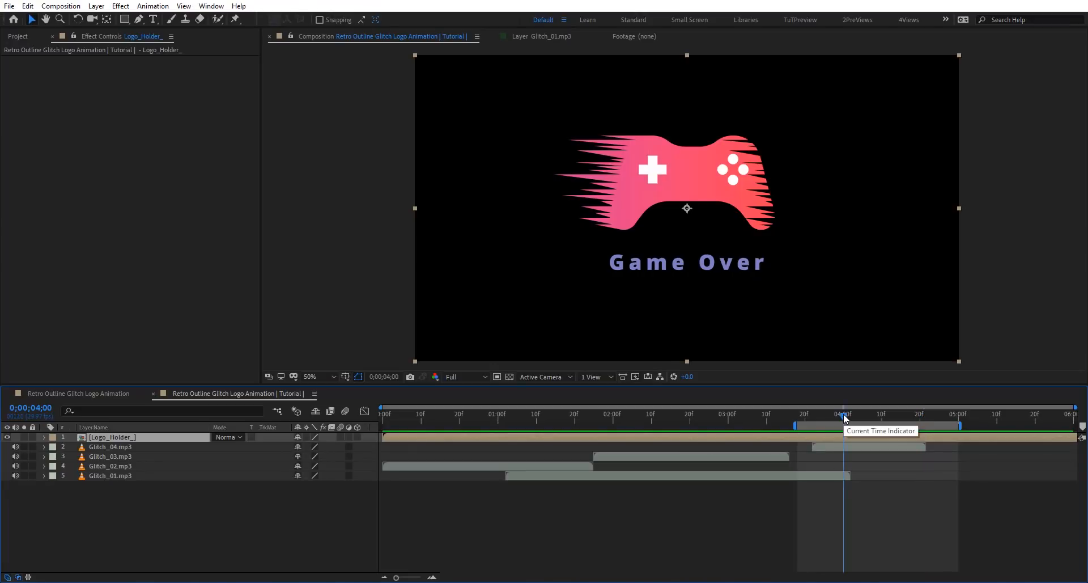
key(ctrl+d)
key(alt+])
key(shift+Page_Down)
key(shift+Page_Down)
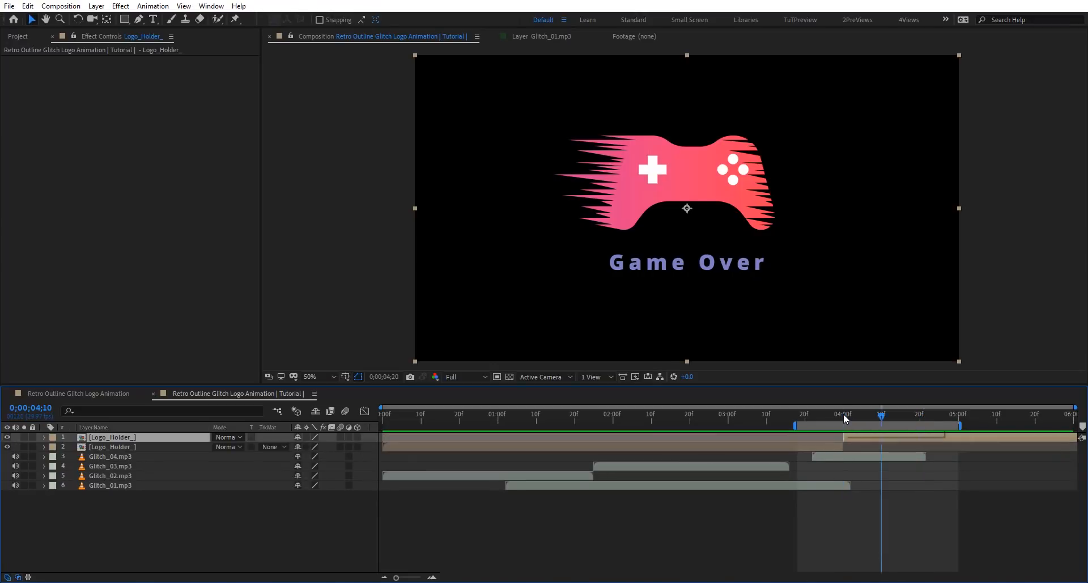
key(alt+])
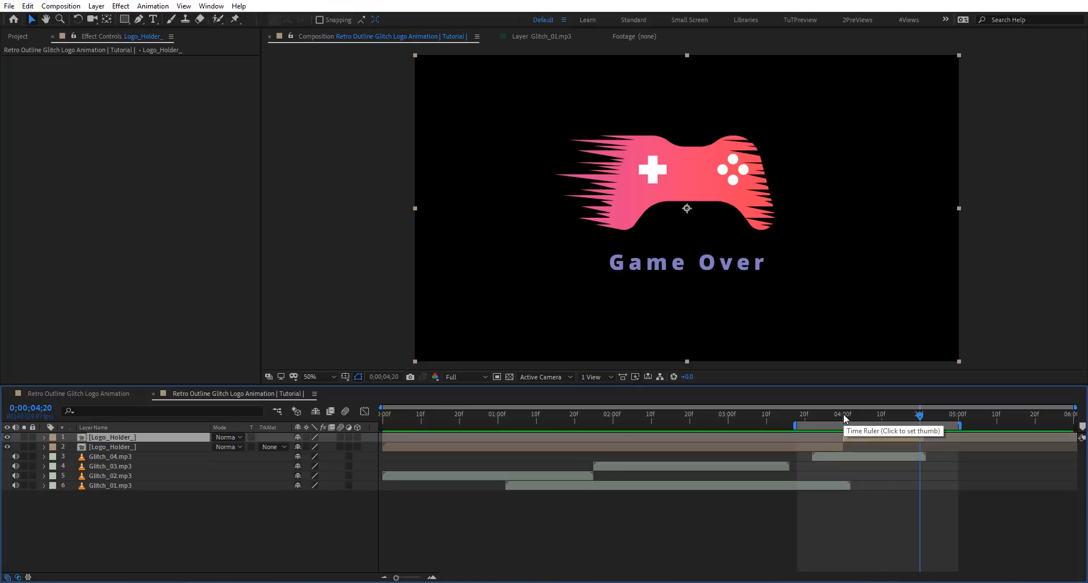
- Apply Mosaic to the short Logo_Holder_ piece with Sharp Colors on, Horizontal Blocks 46 and Vertical Blocks 43
key(ctrl+space)
text(mos)
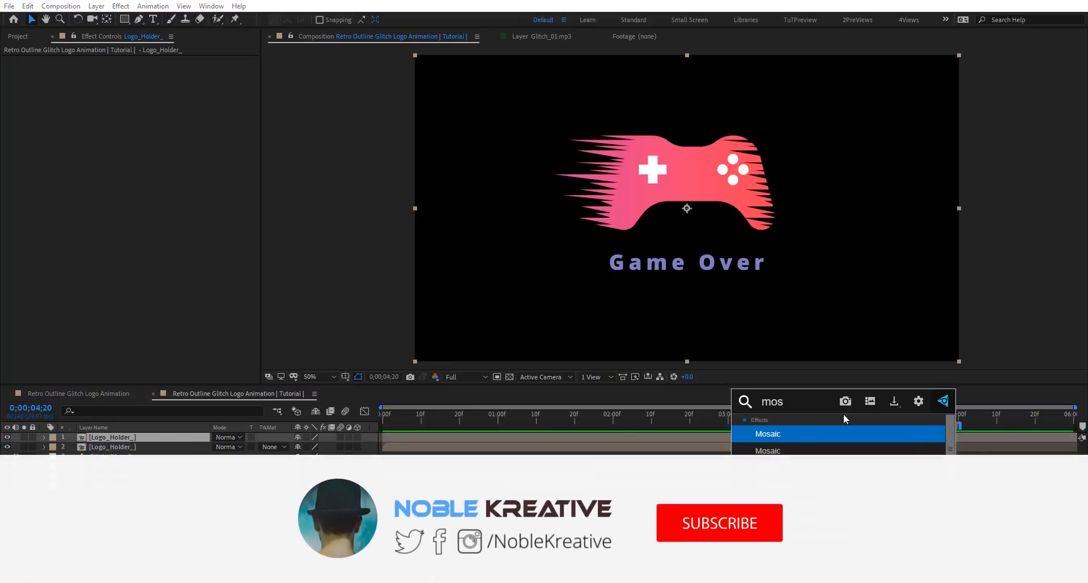
key(Return)
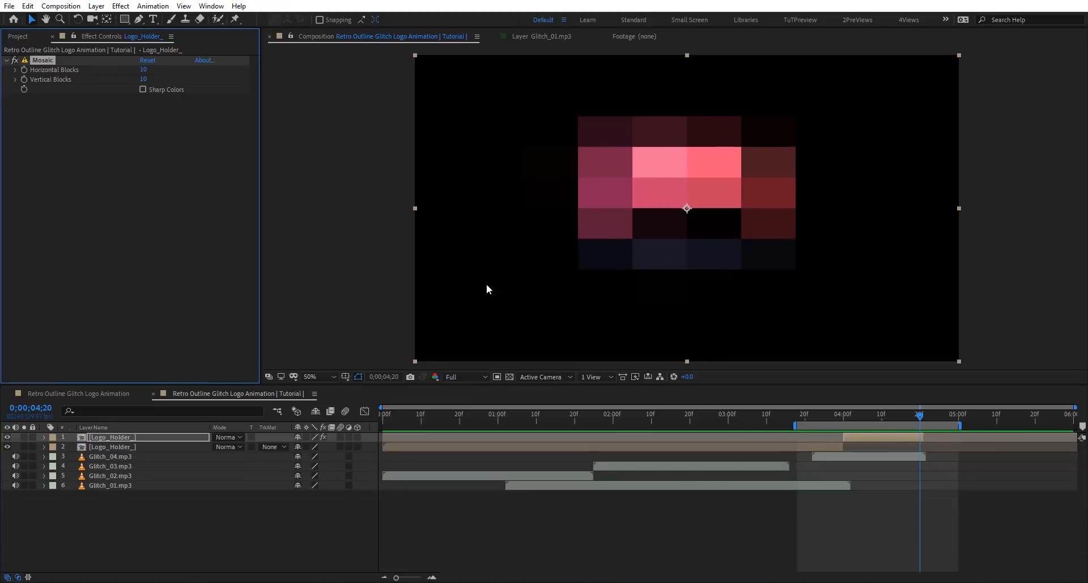
click(161, 90)
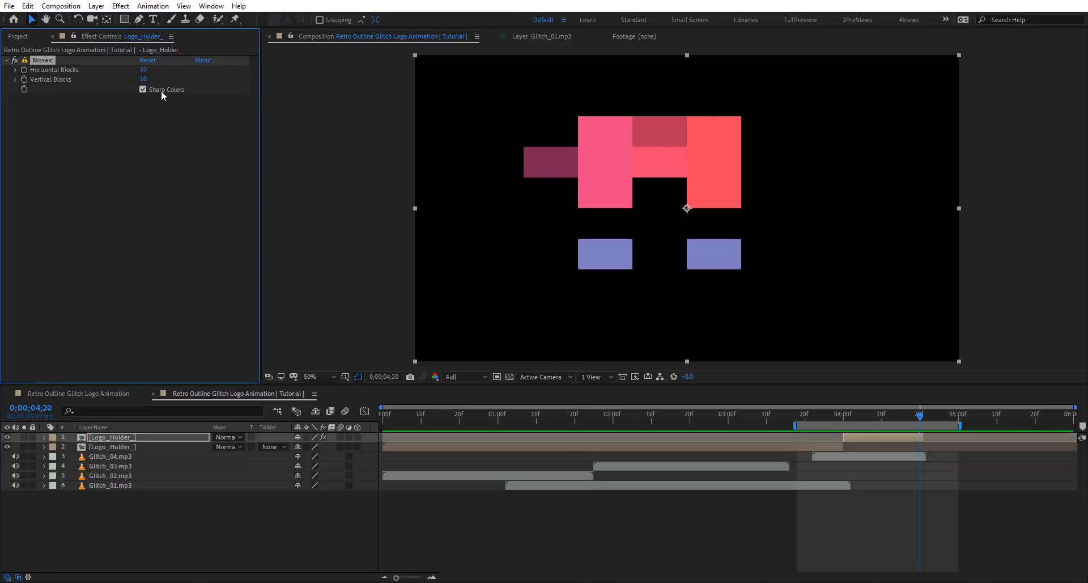
drag(142, 69, 168, 85)
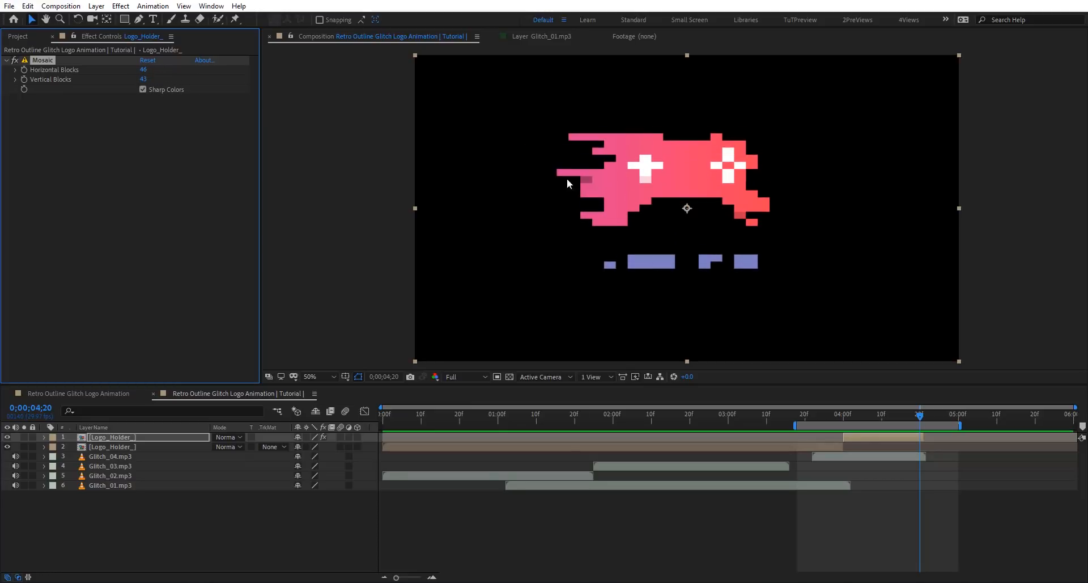
- Add the expression wiggle(10,5) to the Mosaic effect's Horizontal Blocks
alt+click(24, 74)
text(wiggl)
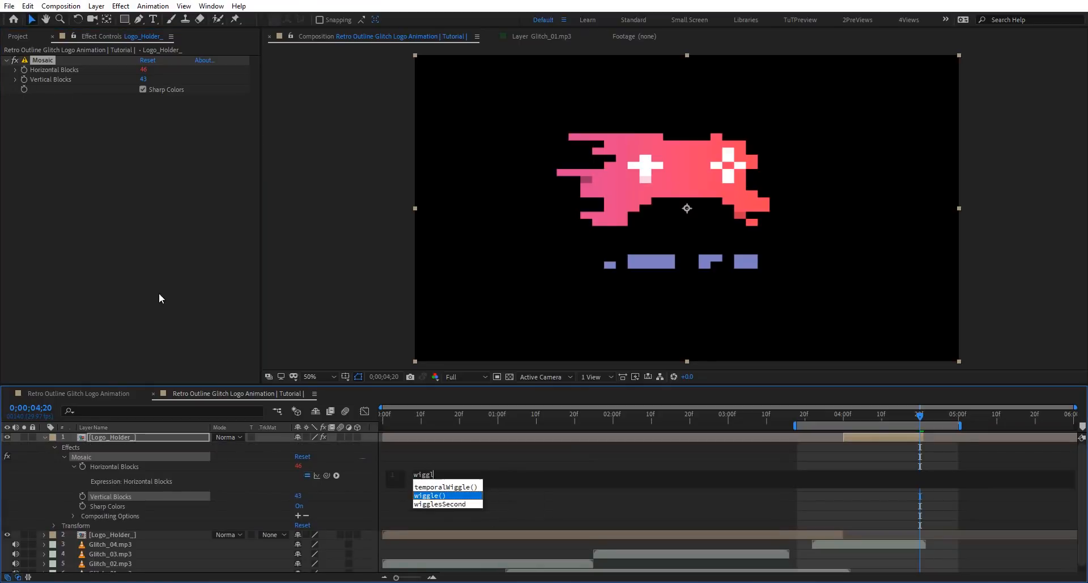
text(e)
key(Return)
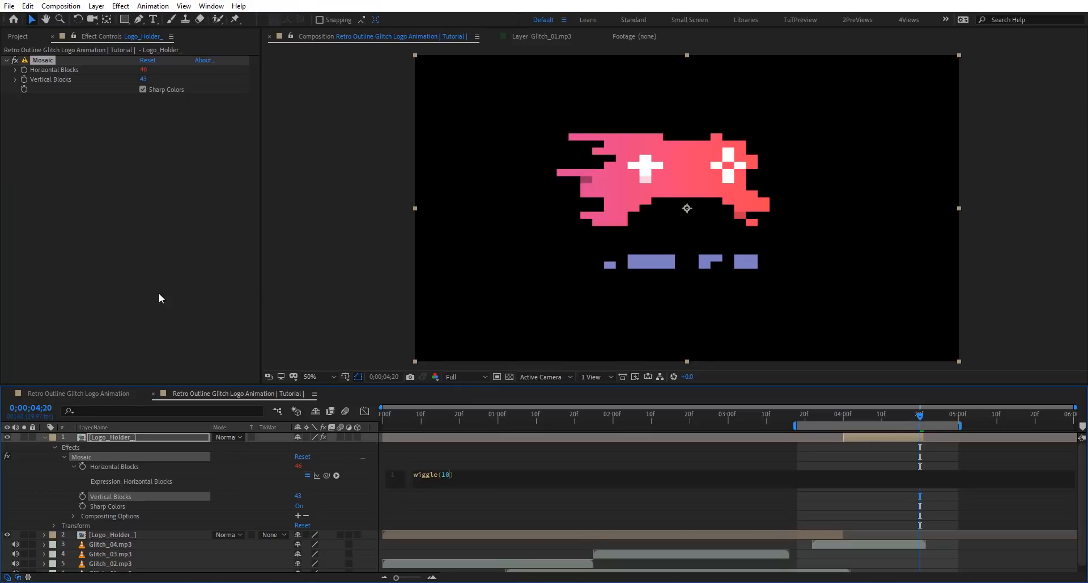
- Copy the Horizontal Blocks expression to Vertical Blocks and change it to wiggle(50,25)
drag(482, 477, 387, 479)
key(ctrl+c)
click(22, 87)
alt+click(24, 79)
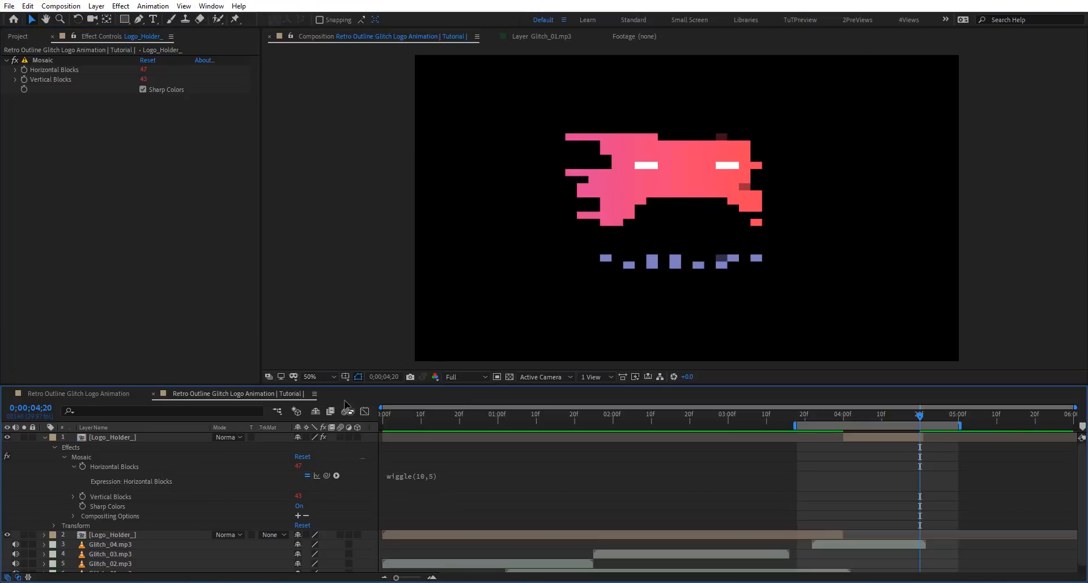
key(ctrl+v)
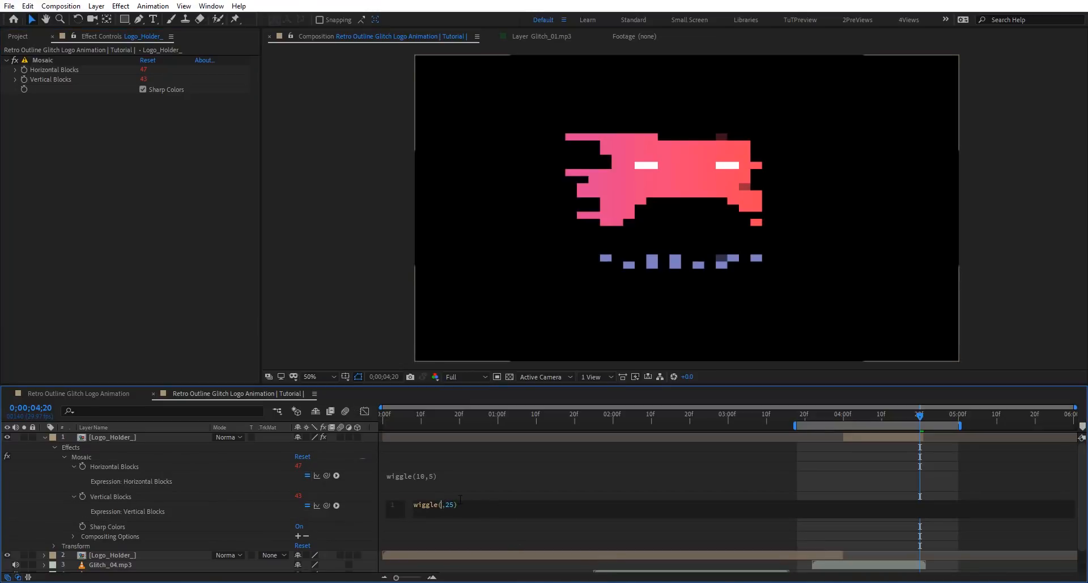
click(515, 529)
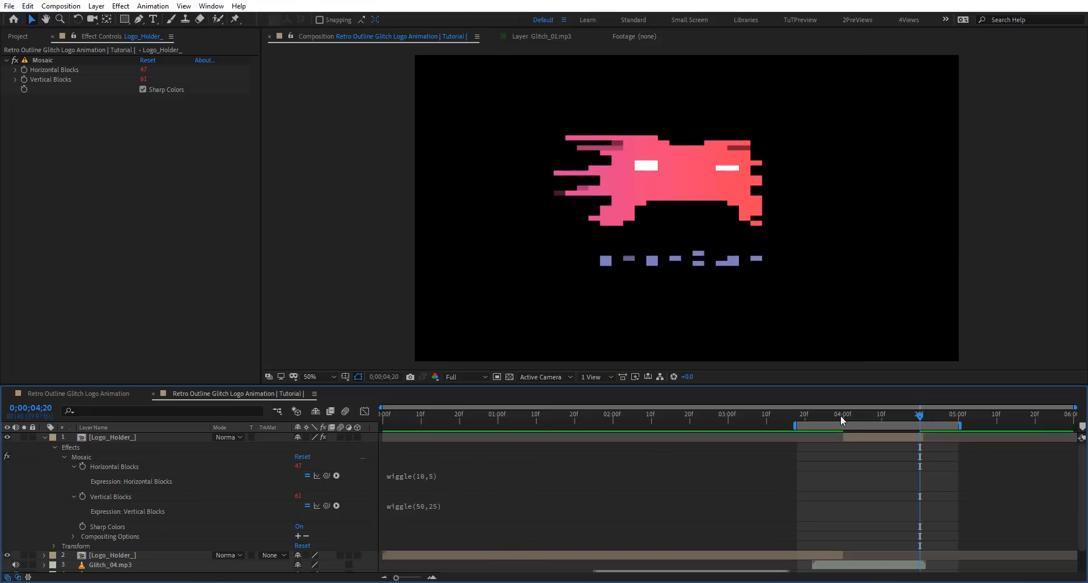
- Preview the mosaic glitch on the logo starting from 0;00;03;23
drag(841, 415, 816, 415)
key(space)
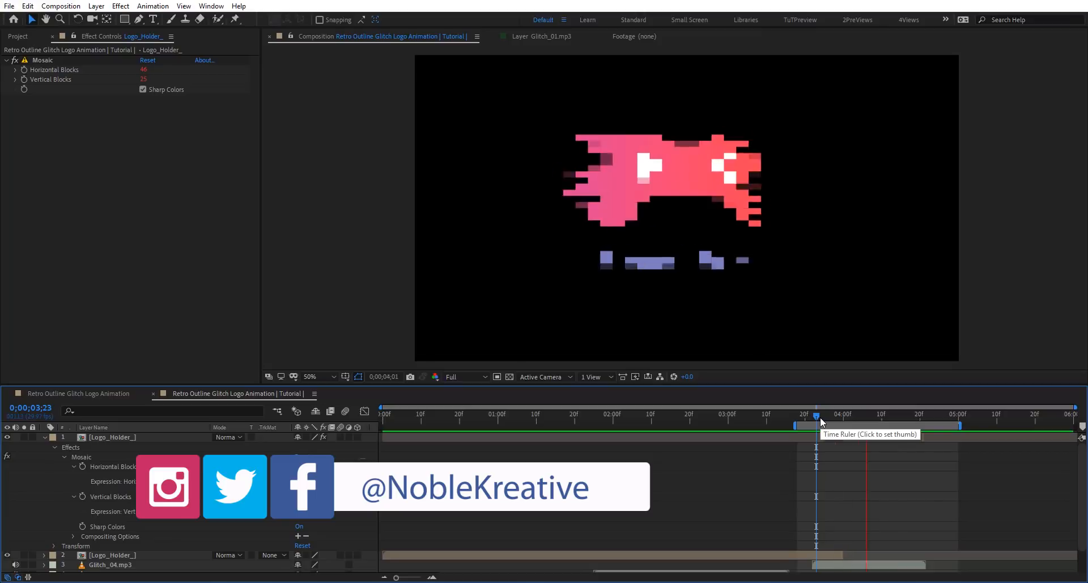
key(space)
- Create a new 1920 x 1080 black solid named Fractal Mask
key(ctrl+y)
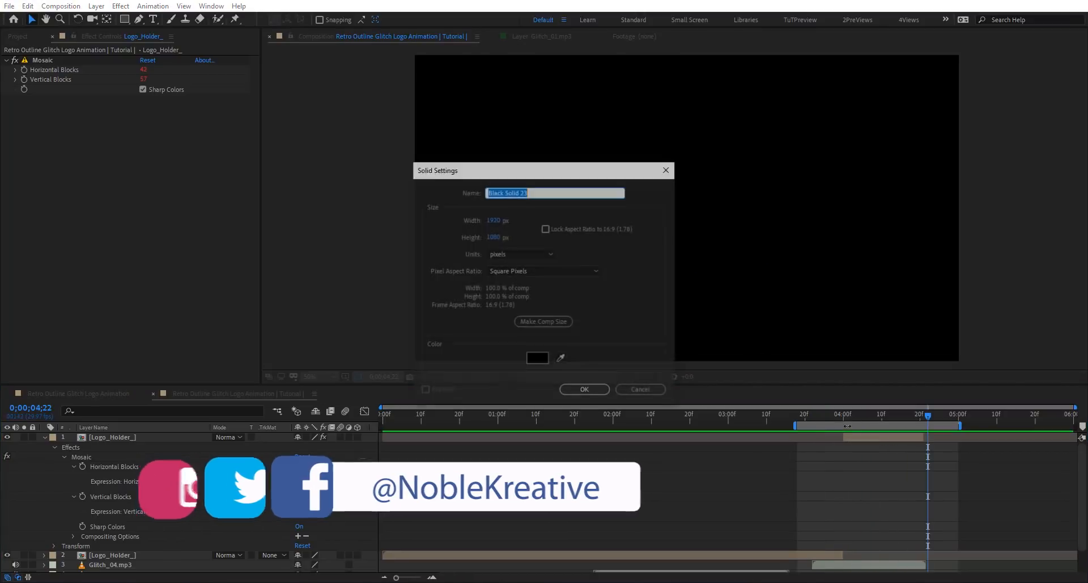
text(Fractal Mask)
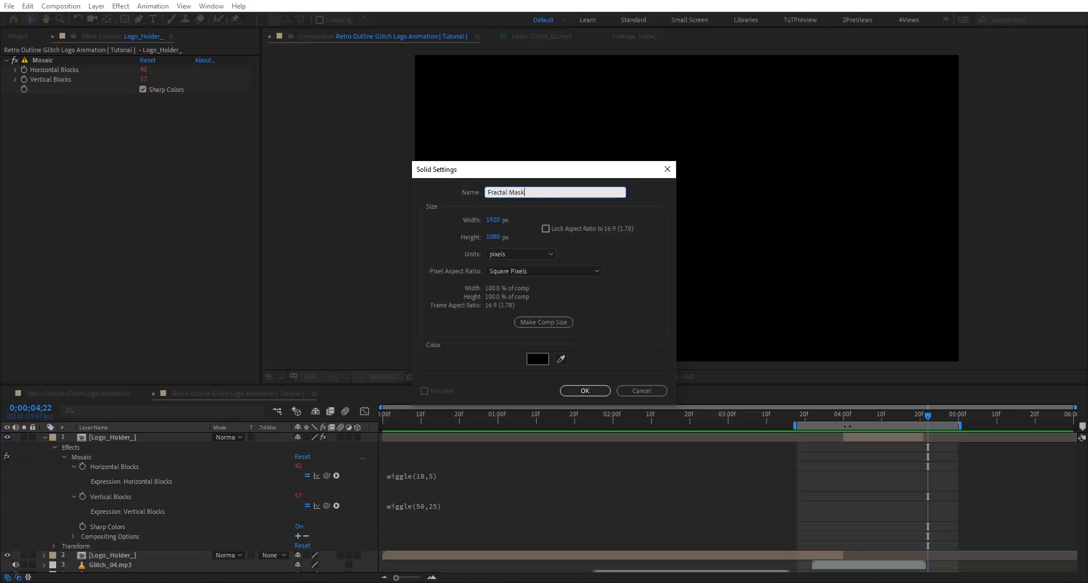
key(Return)
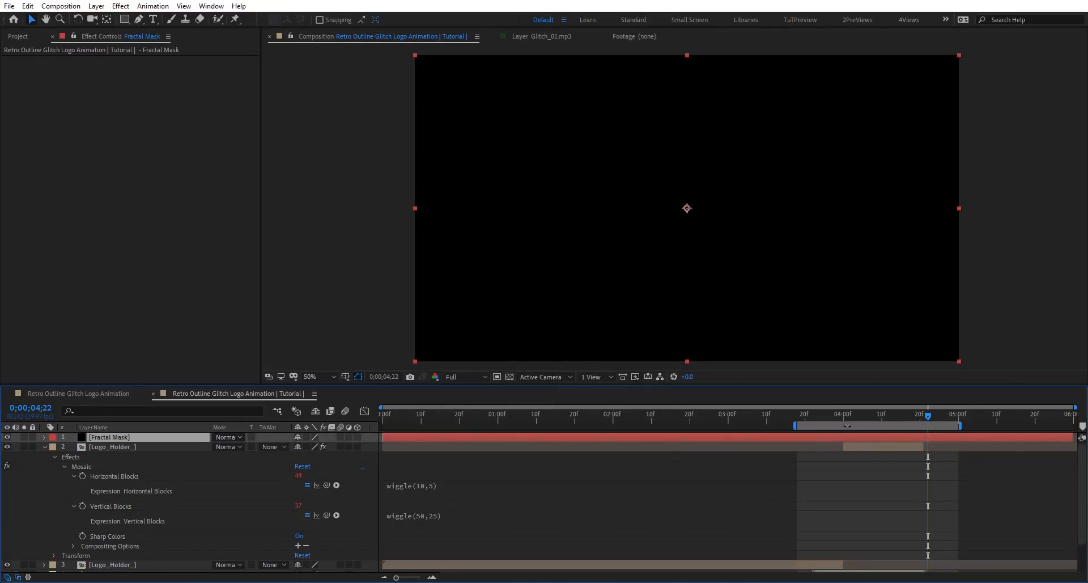
- Apply Fractal Noise to the Fractal Mask solid and set its Noise Type to Block
key(ctrl+space)
text(frac)
key(Down)
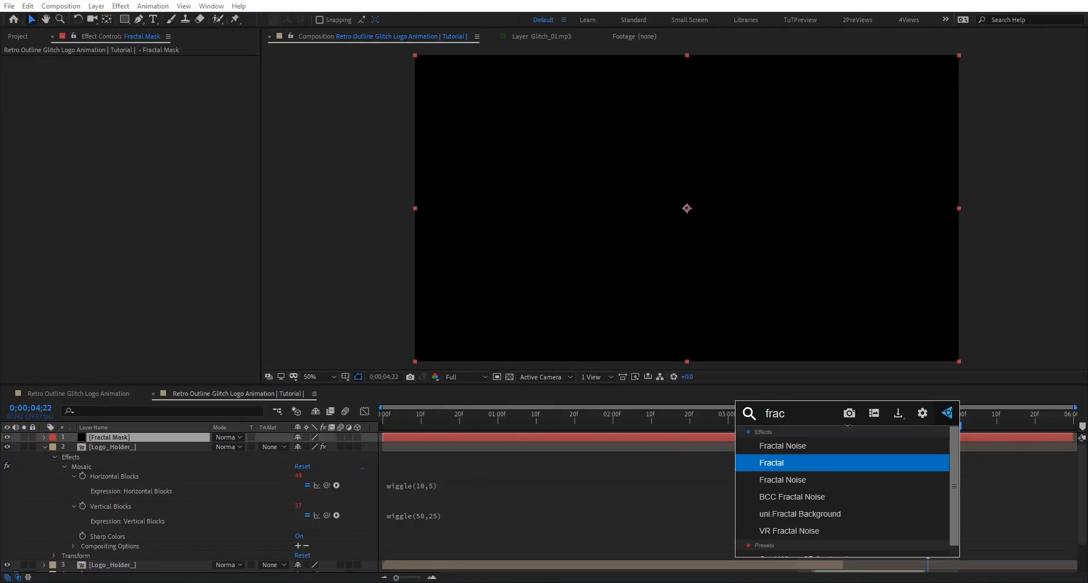
click(793, 480)
click(177, 80)
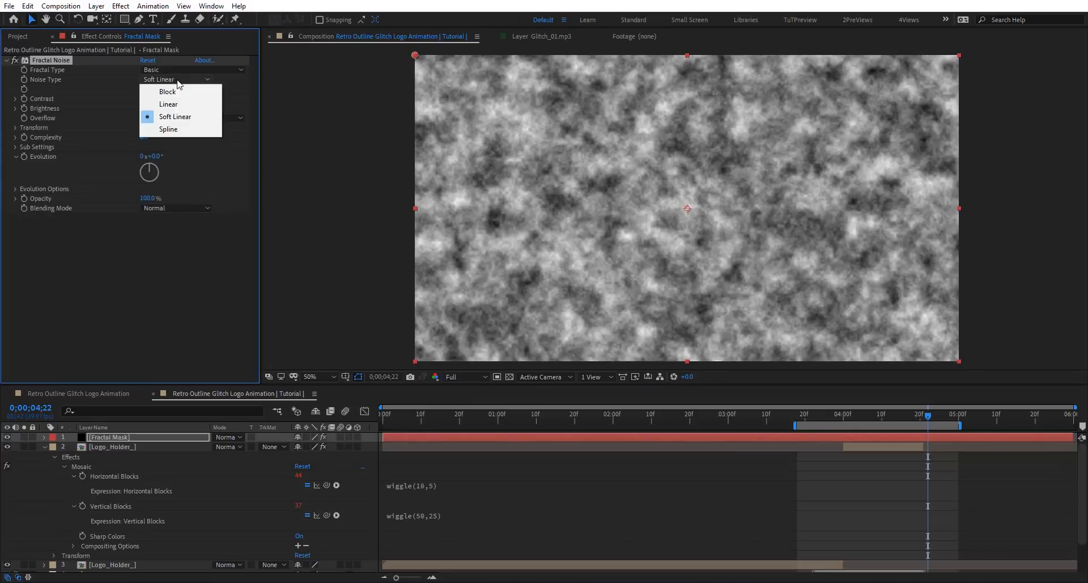
click(187, 91)
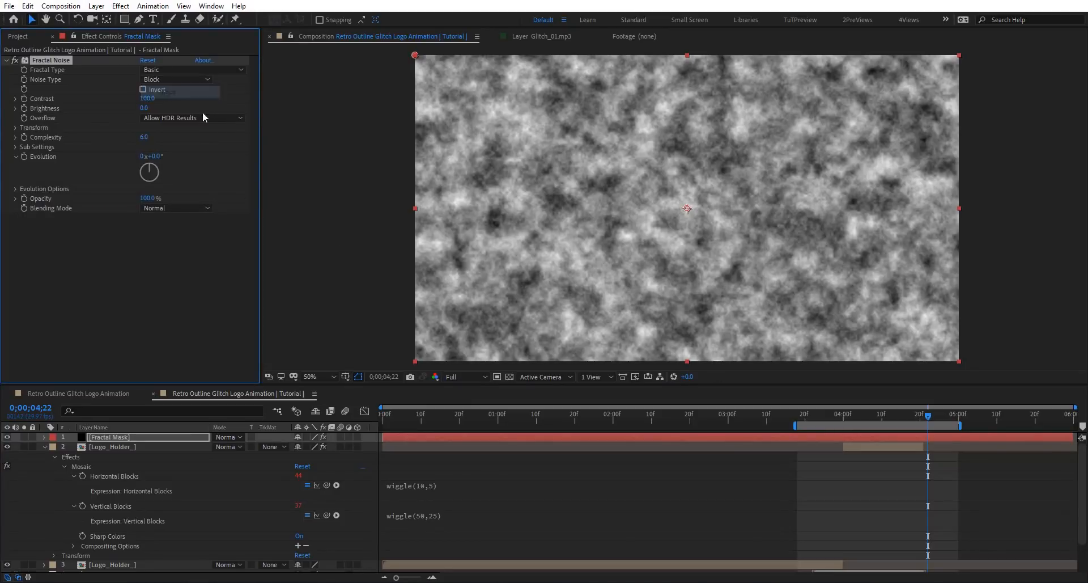
- Disable the noise's Uniform Scaling and set Scale Width to 160.4, Scale Height to 138.7, Complexity to 1 and Contrast to 186
click(16, 128)
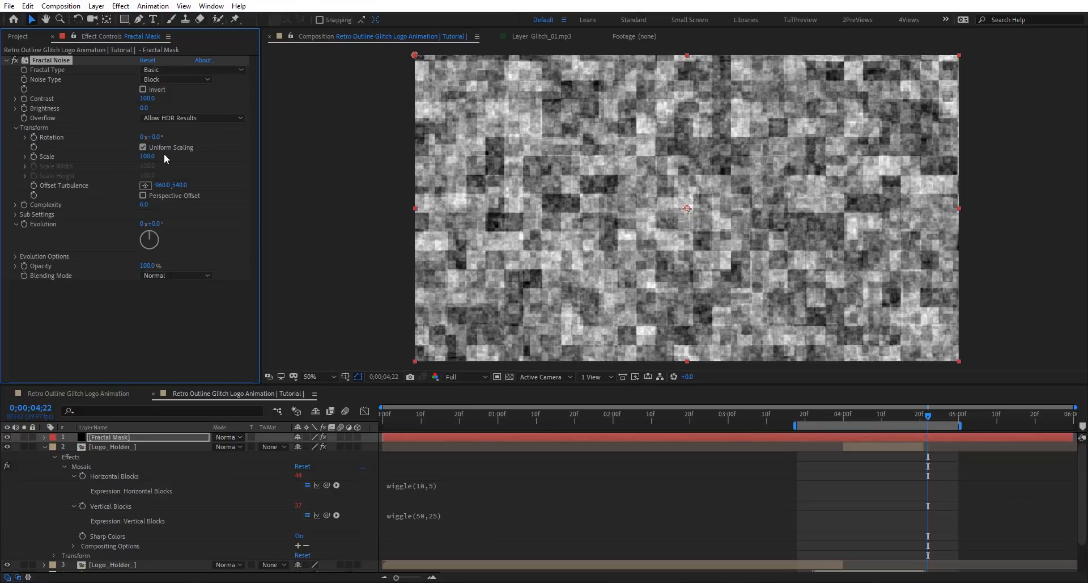
drag(70, 183, 81, 205)
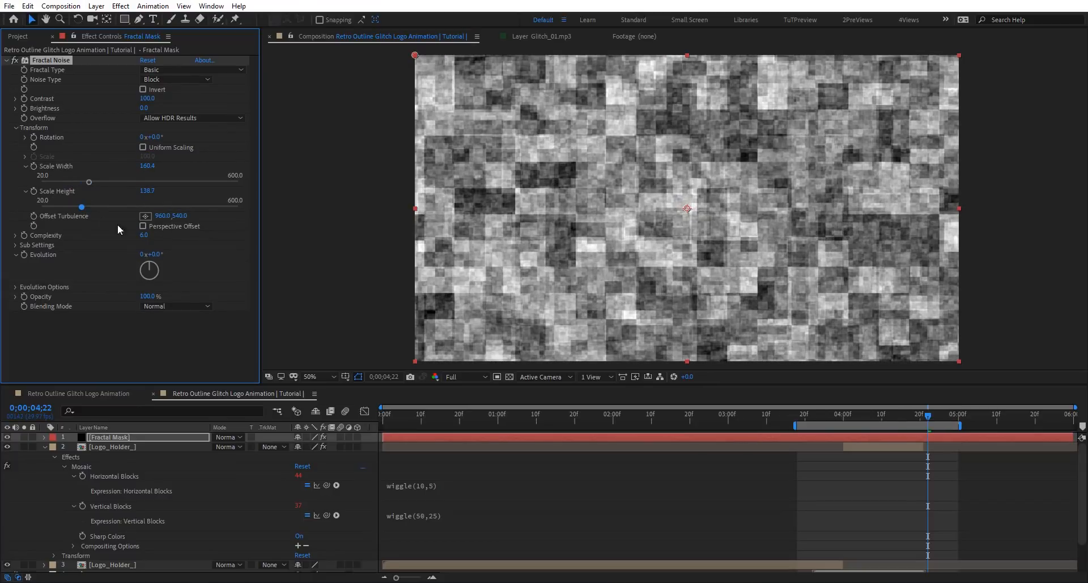
click(144, 235)
text(1)
key(Return)
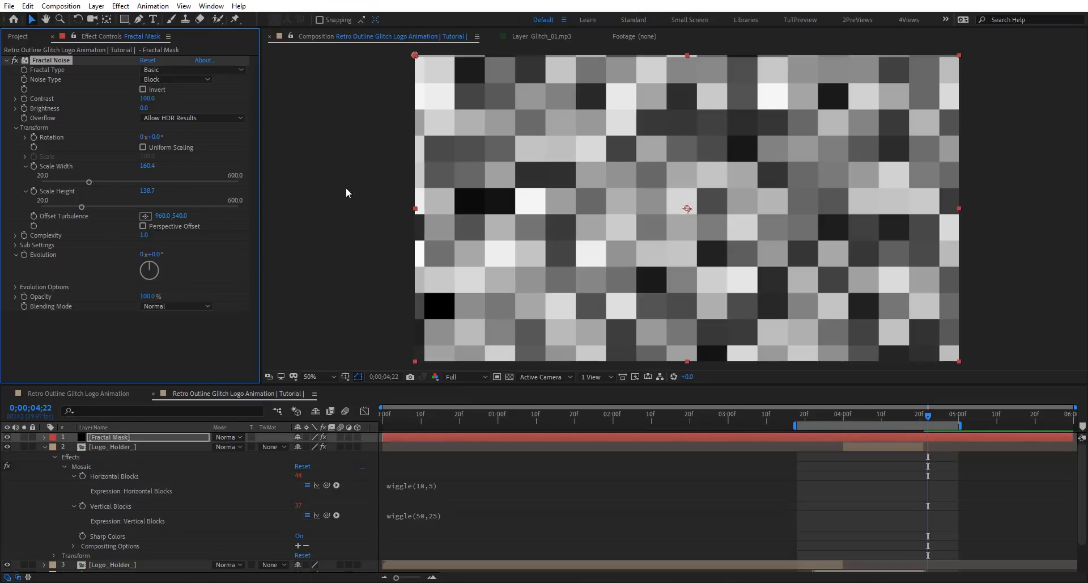
drag(147, 98, 171, 103)
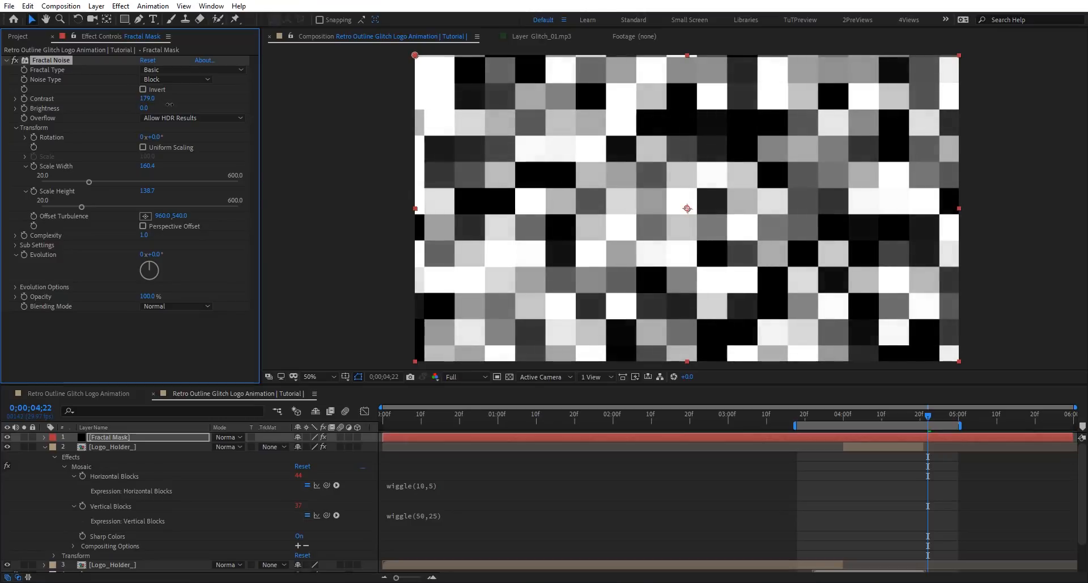
- Animate the Fractal Noise Evolution with the expression time*500, and collapse the expanded layer properties
alt+click(24, 255)
text(time*500)
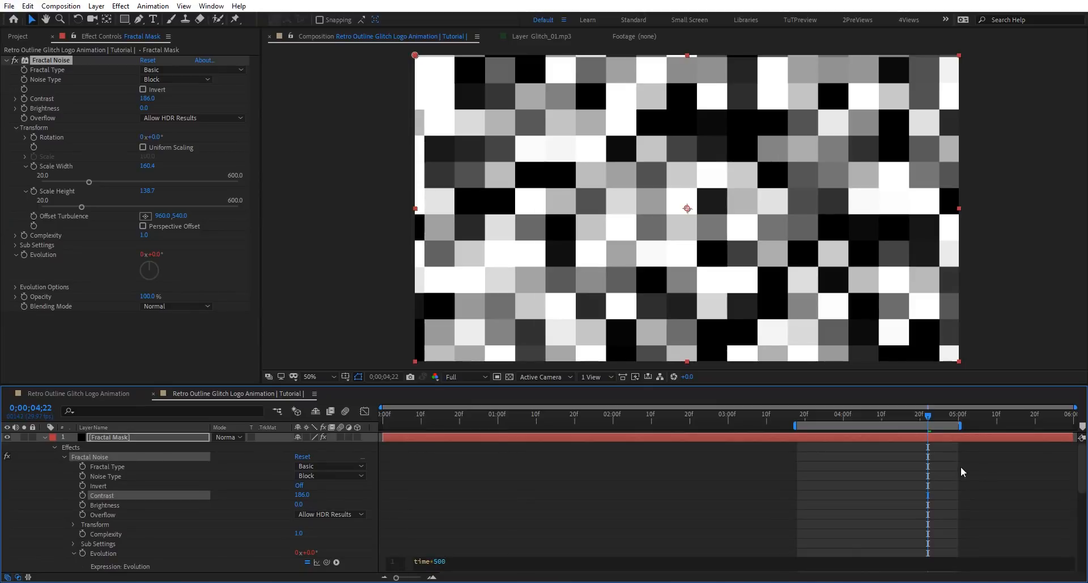
drag(926, 413, 862, 428)
click(44, 437)
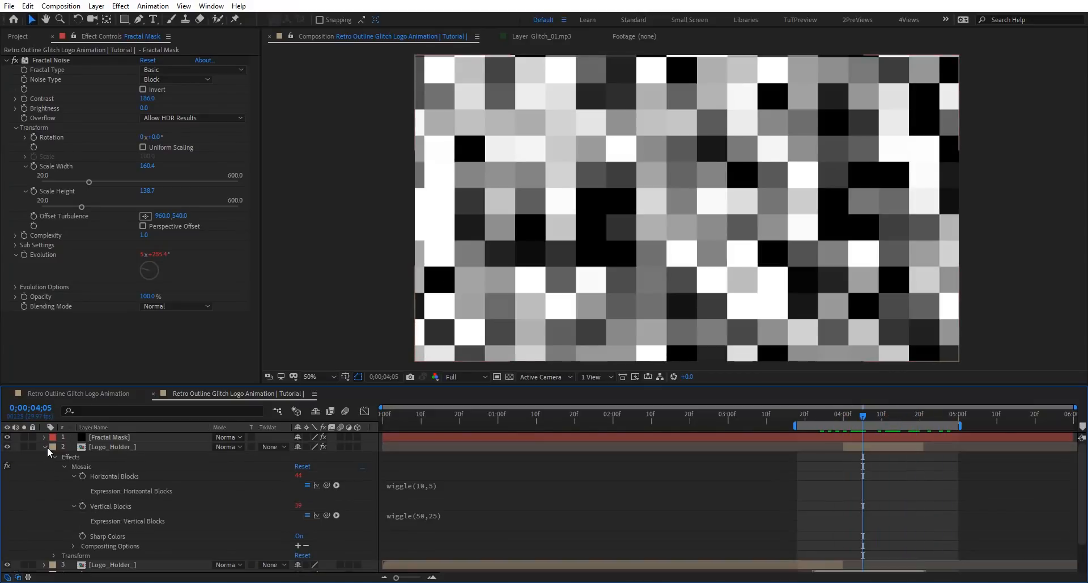
click(46, 447)
- Trim the Fractal Mask layer to run from 0;00;04;00 to 0;00;04;20
drag(862, 416, 843, 422)
click(856, 440)
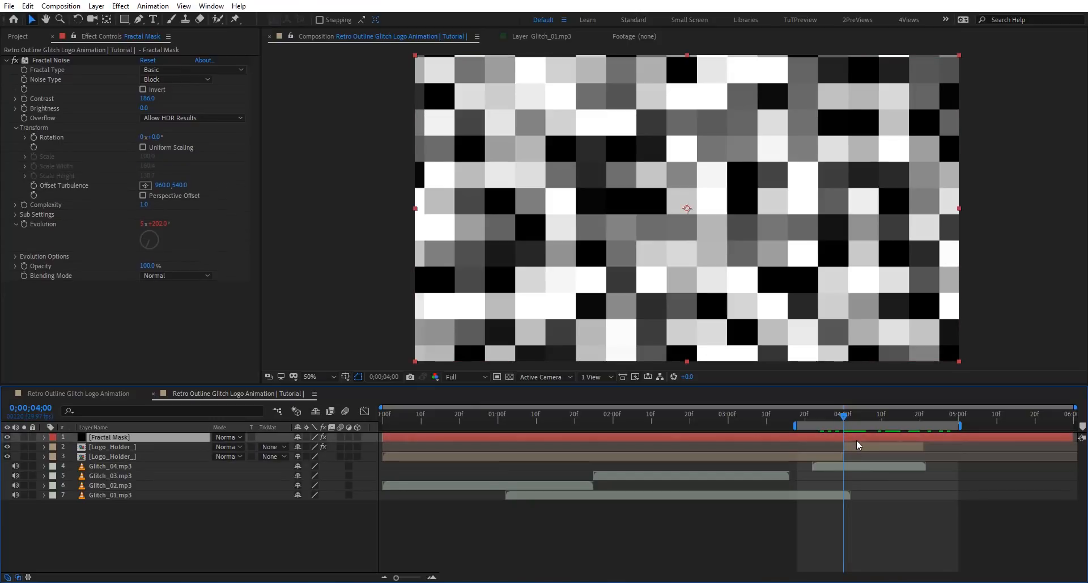
key(alt+bracketleft)
drag(922, 418, 921, 418)
key(alt+bracketright)
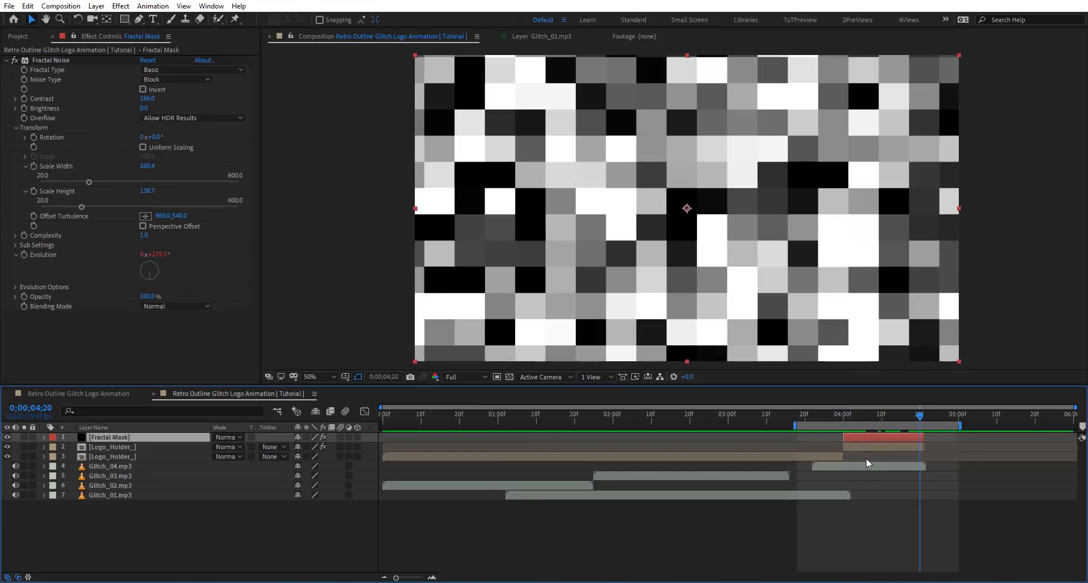
- Set the Fractal Mask layer's blending mode to Silhouette Luma and show the transparency grid at 0;00;04;08
click(875, 419)
click(226, 437)
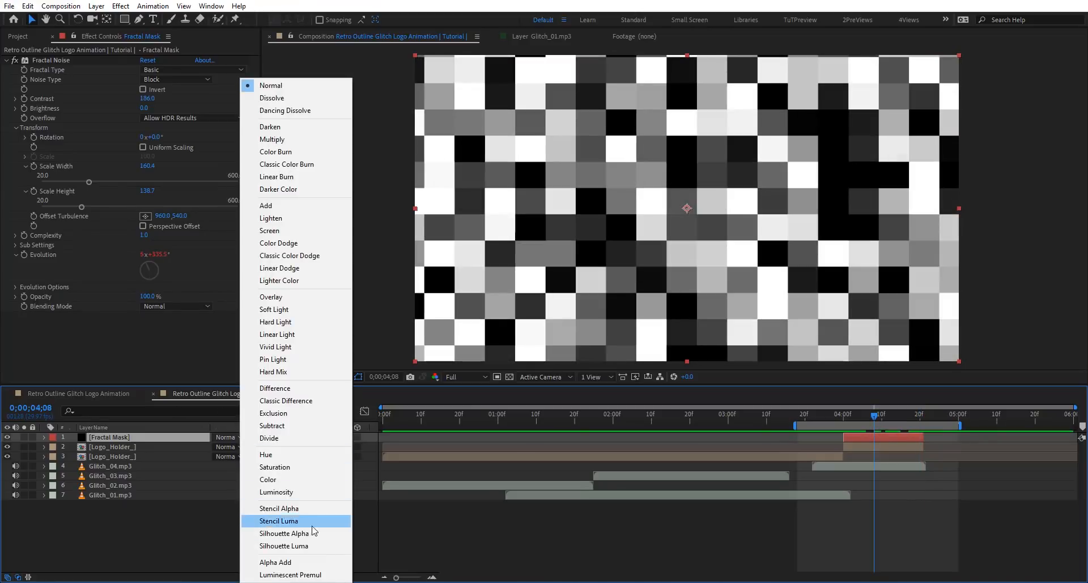
click(302, 546)
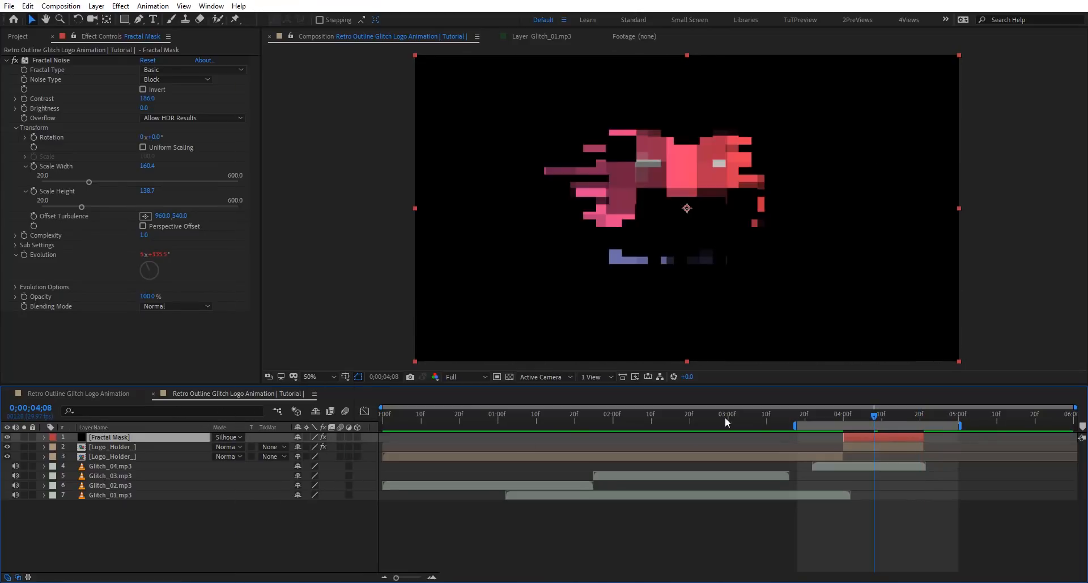
click(509, 377)
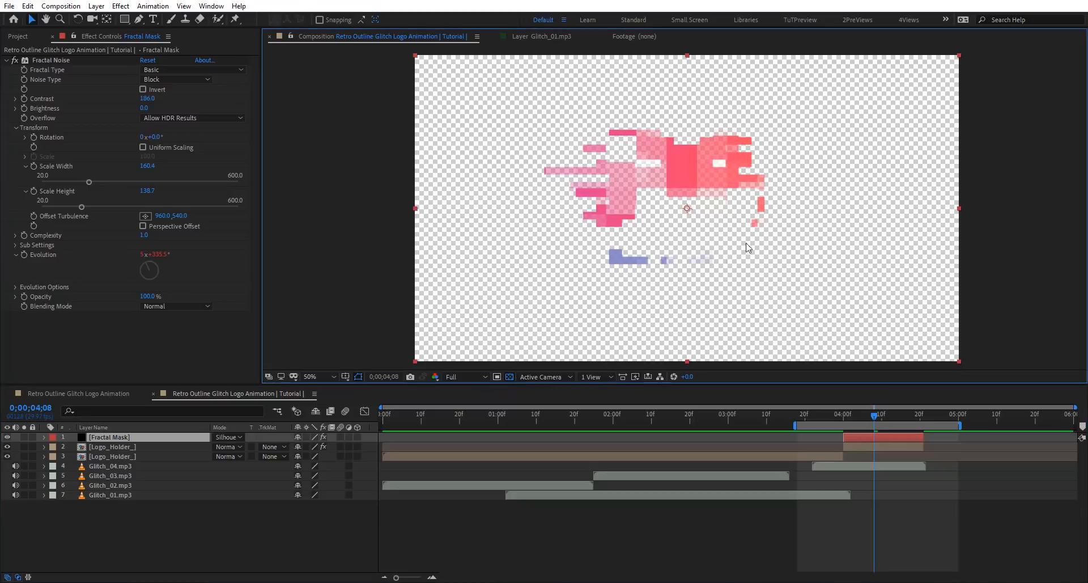
- Preview the masked glitch and set the Fractal Noise Scale Width to 192.2 and Brightness to 34
key(space)
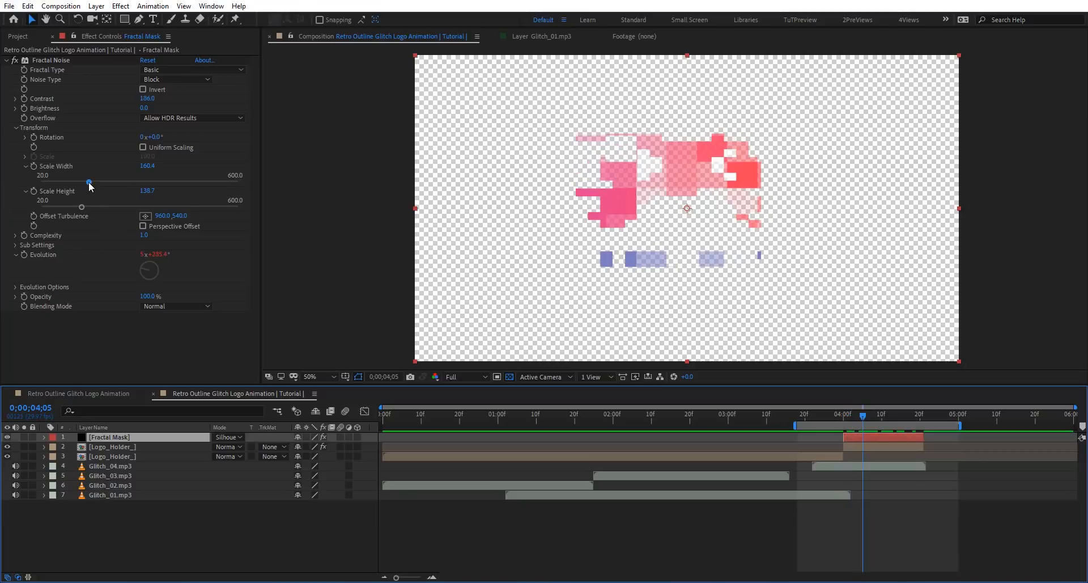
drag(89, 183, 100, 182)
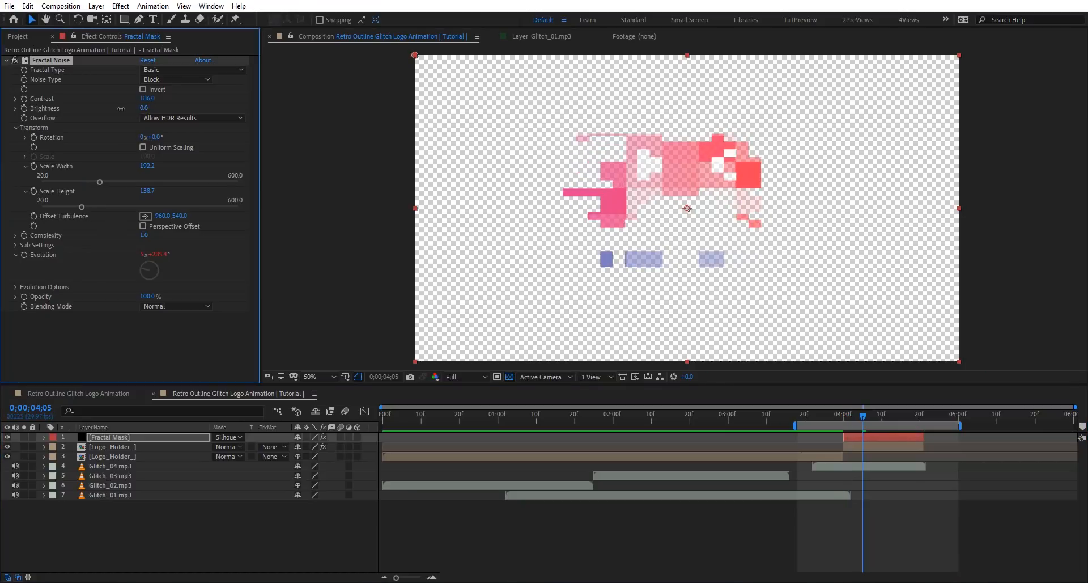
mouse_move(141, 108)
mouse_down()
mouse_move(159, 110)
mouse_move(149, 109)
mouse_up()
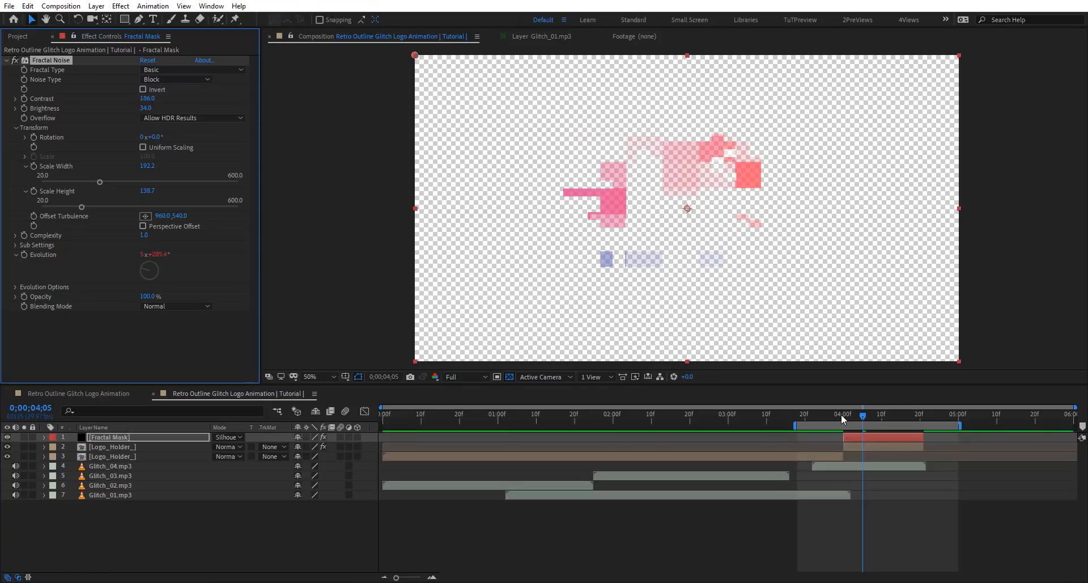
- Preview the glitch from 0;00;03;21, then pre-compose the Fractal Mask and both Logo_Holder_ layers as "Logo Glitch"
click(809, 419)
key(space)
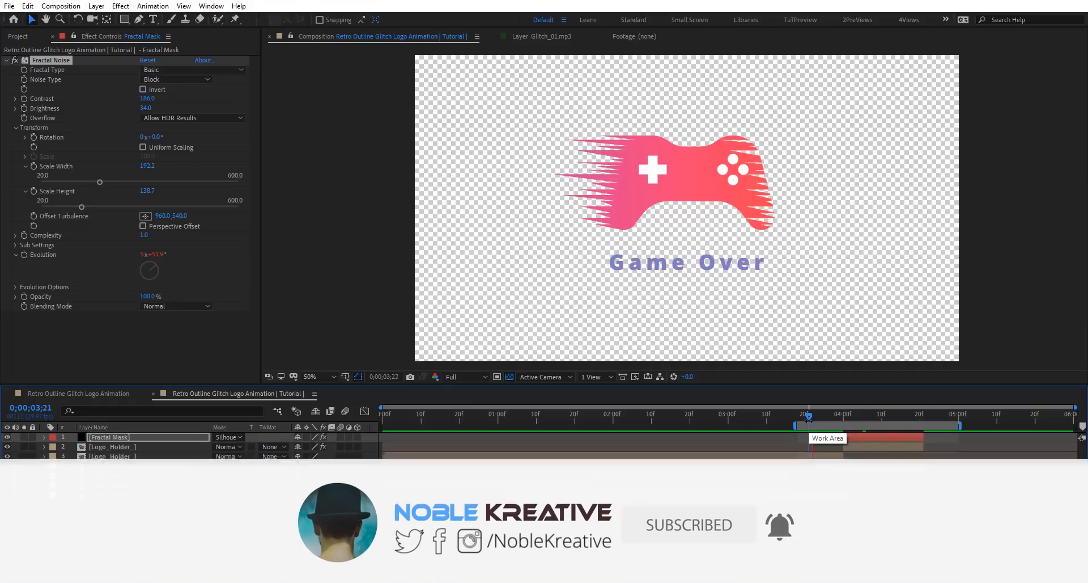
key(space)
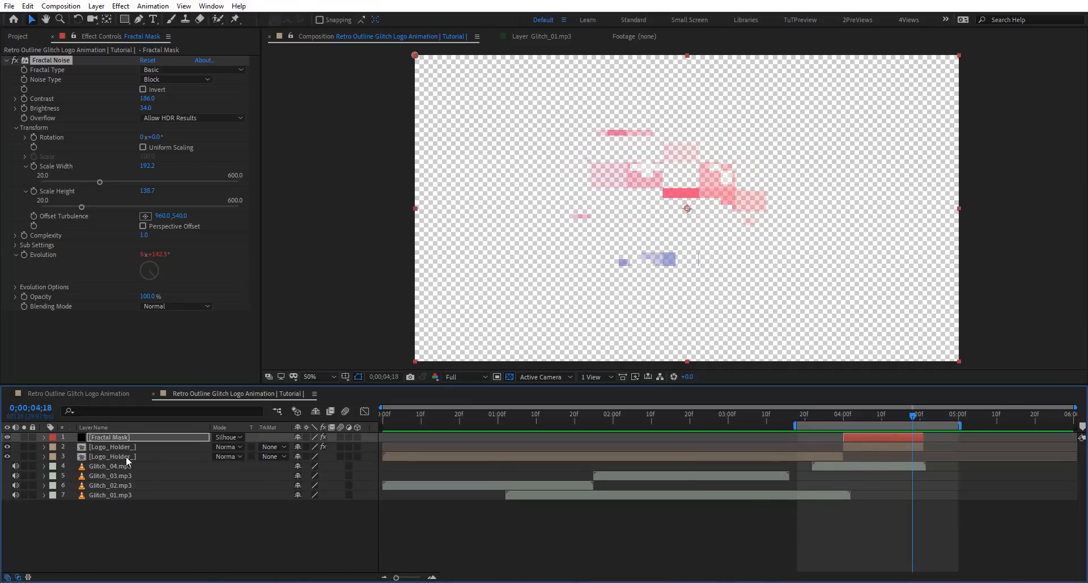
shift+click(126, 457)
key(ctrl+shift+c)
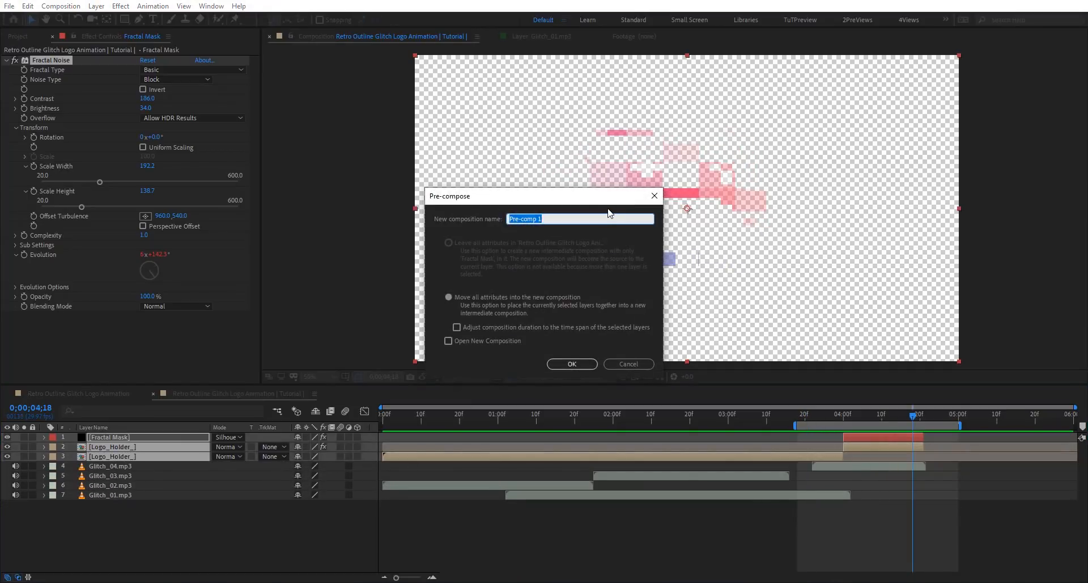
text(Logo Glitch)
key(Return)
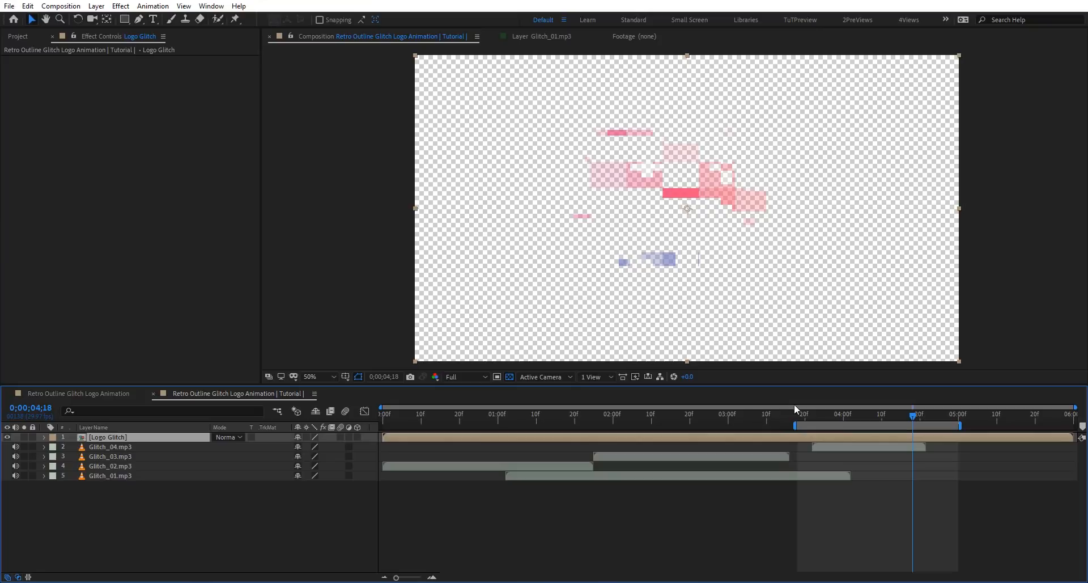
- Set the work area from the composition start to about 0;00;05;10 and turn off the transparency grid
drag(715, 429, 255, 460)
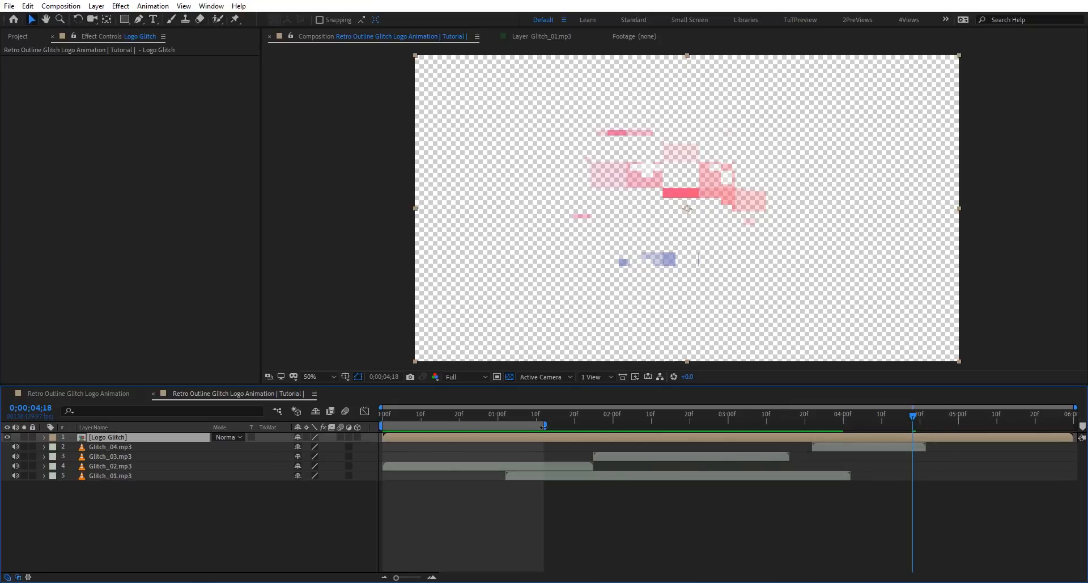
drag(548, 425, 994, 425)
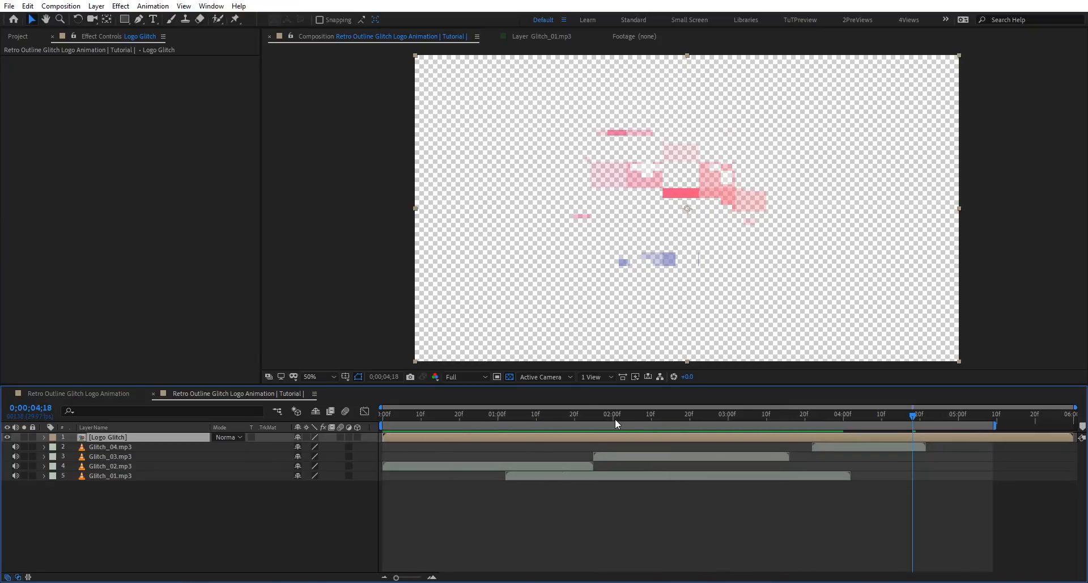
click(512, 378)
- Apply the Vegas effect to the Logo Glitch layer and set its rendering Blend Mode to Transparent
key(ctrl+space)
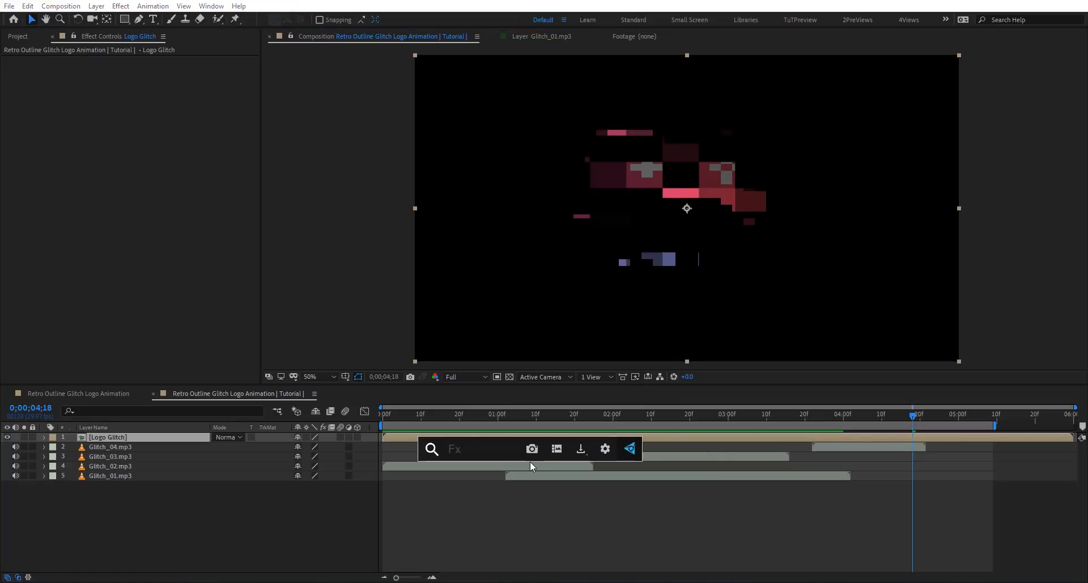
text(vegas)
key(Return)
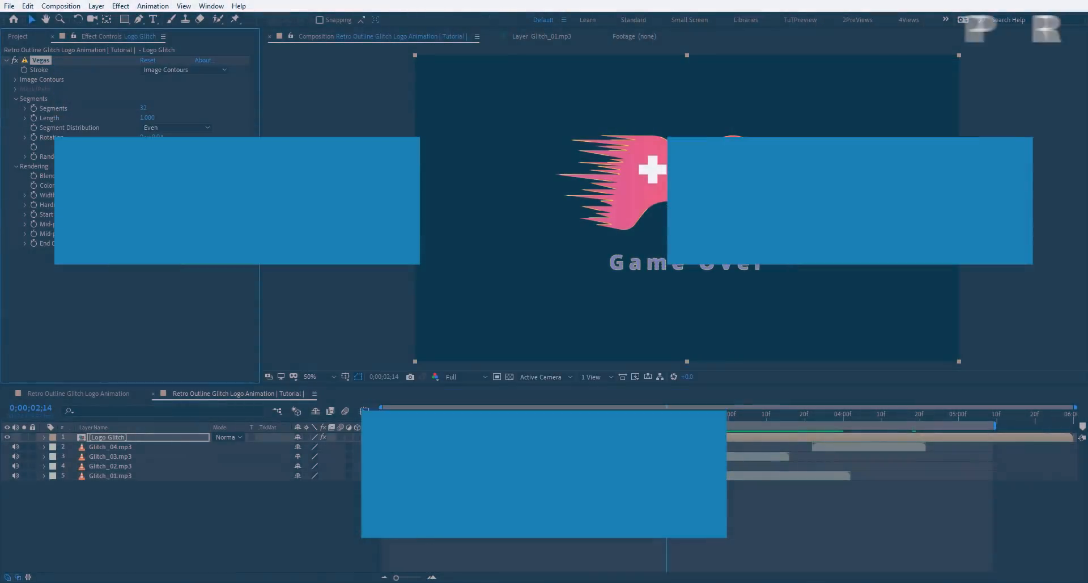
click(194, 176)
click(196, 191)
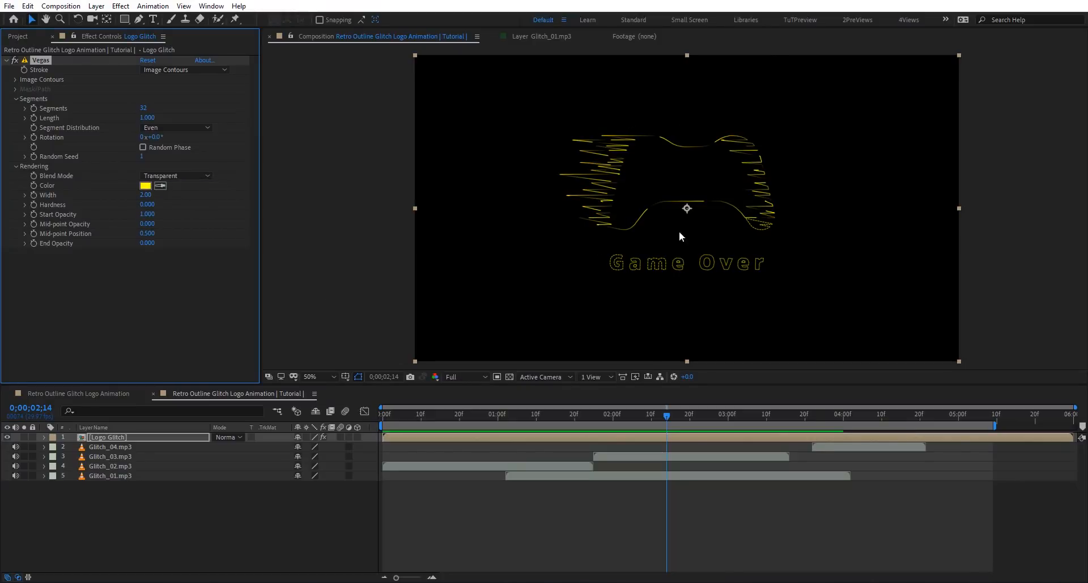
- Set the Vegas Segments to 1
click(145, 109)
text(1)
key(Return)
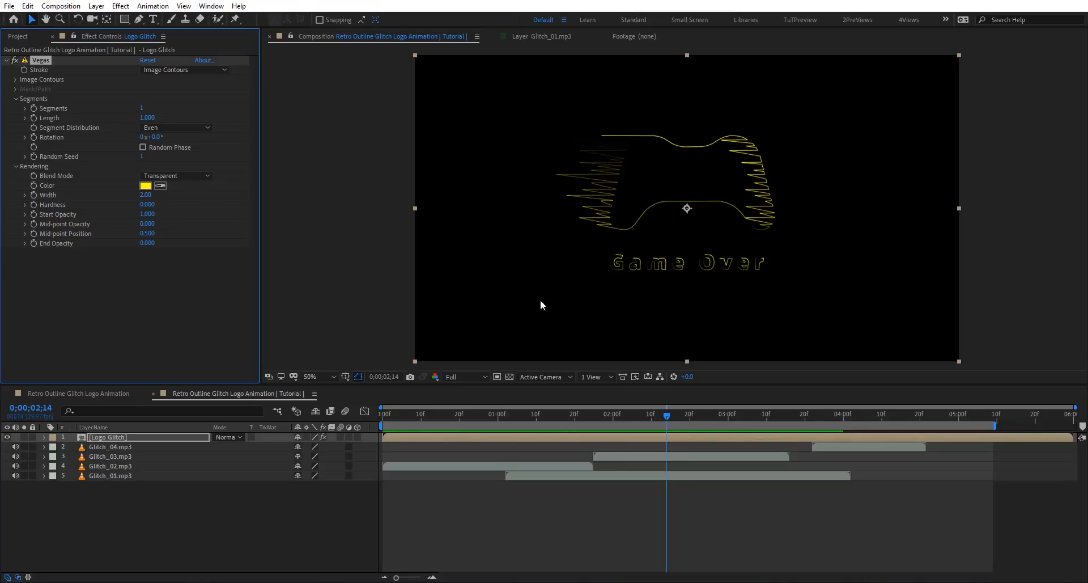
- Add Vegas keyframes at 0;00;00;00 for Length, Rotation, Mid-point Opacity and End Opacity, with Length set to 0
scroll(707, 209, up, 1)
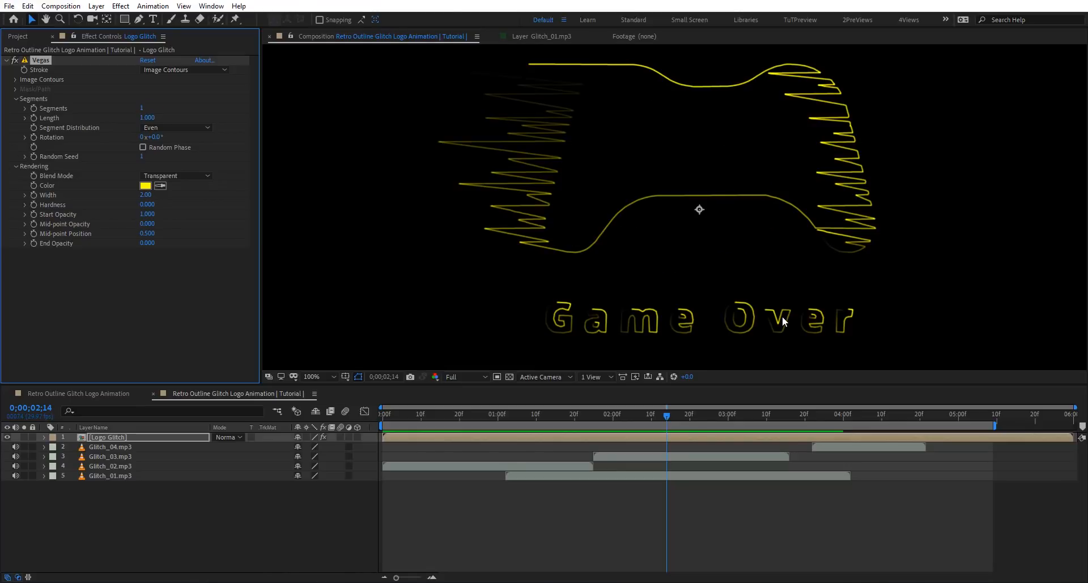
drag(396, 416, 338, 417)
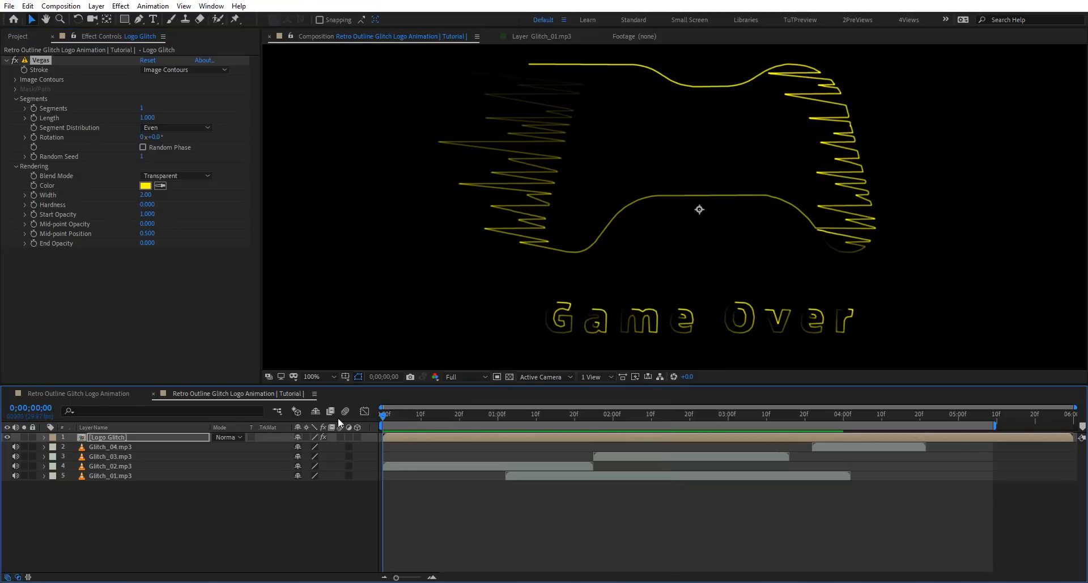
click(34, 119)
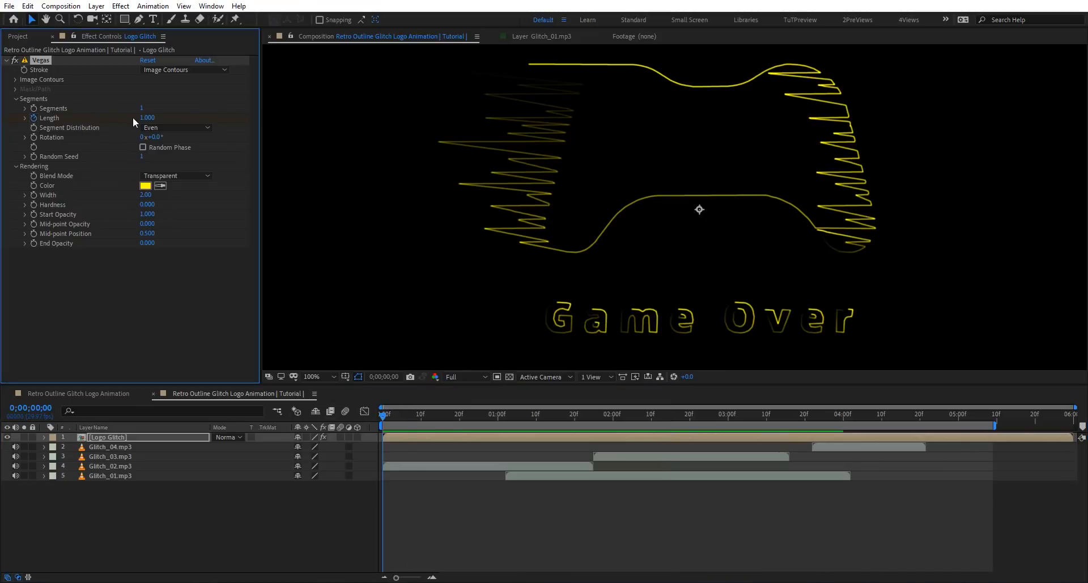
click(145, 118)
text(0)
key(Return)
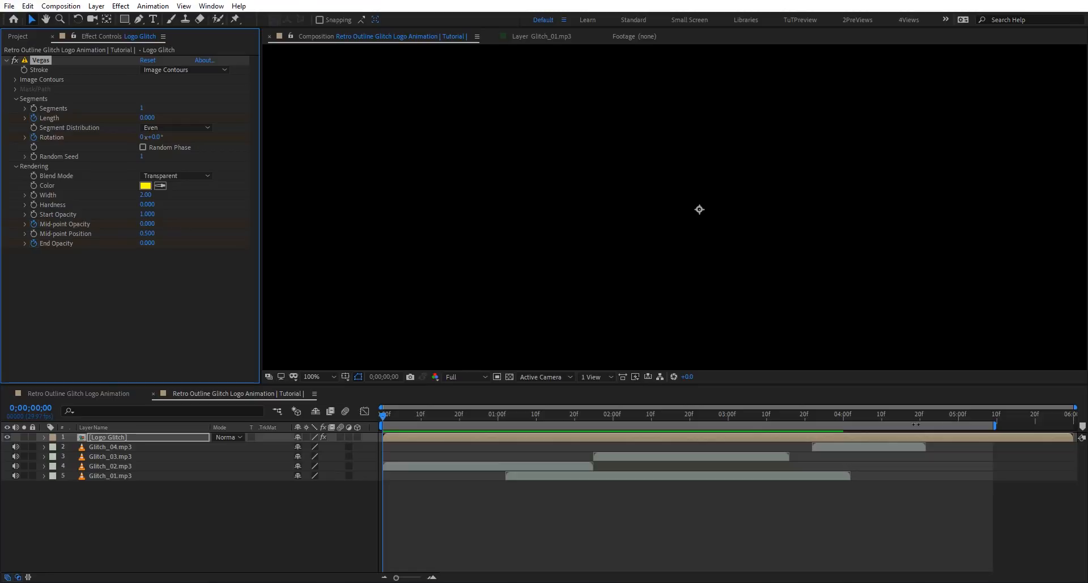
- At 0;00;04;00, set the Vegas Length, Mid-point Opacity and End Opacity to 1 and Rotation to 180°
click(842, 416)
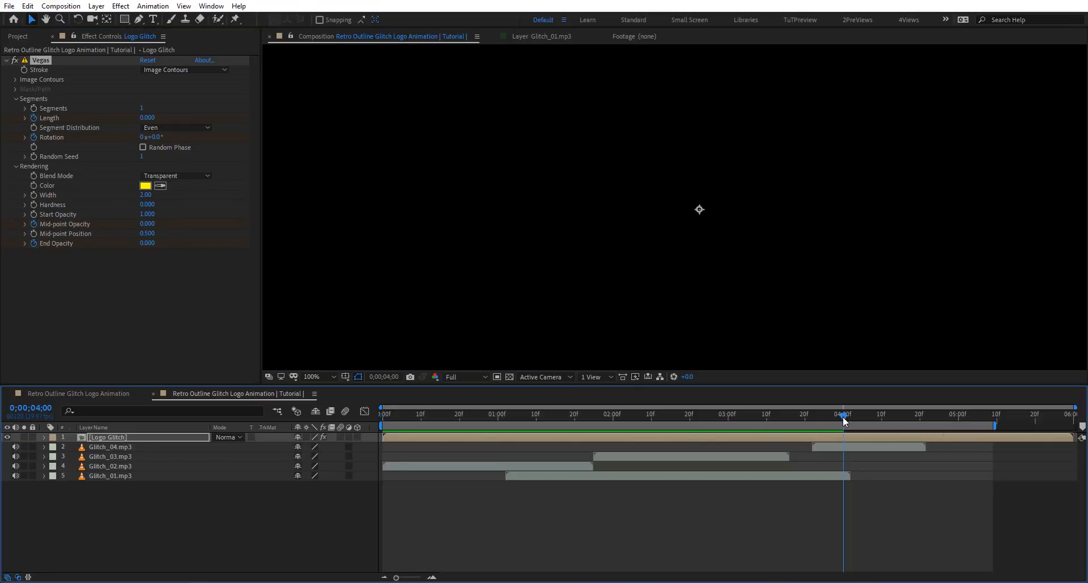
drag(147, 243, 283, 243)
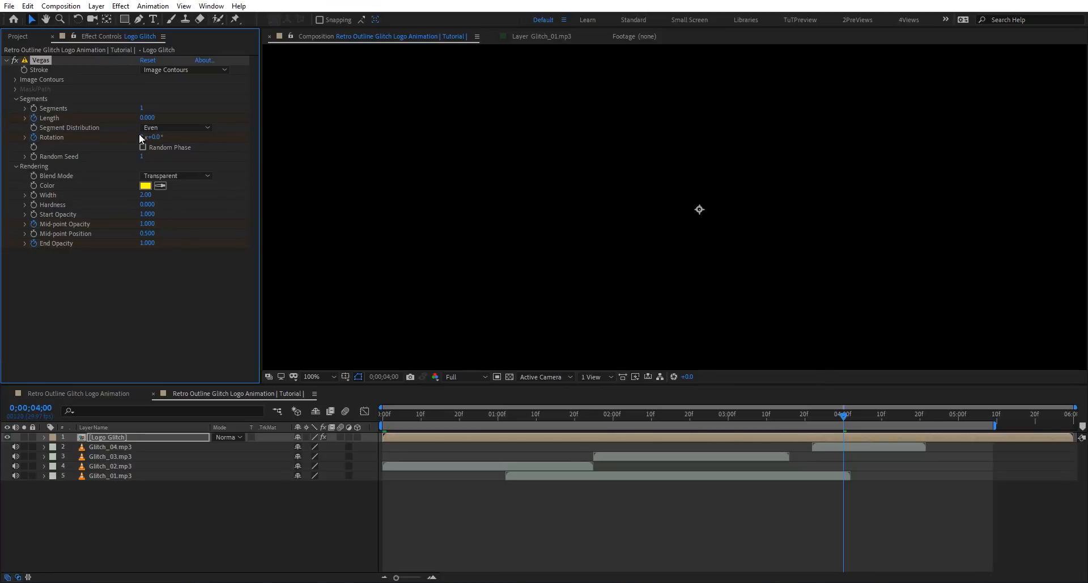
drag(147, 117, 340, 133)
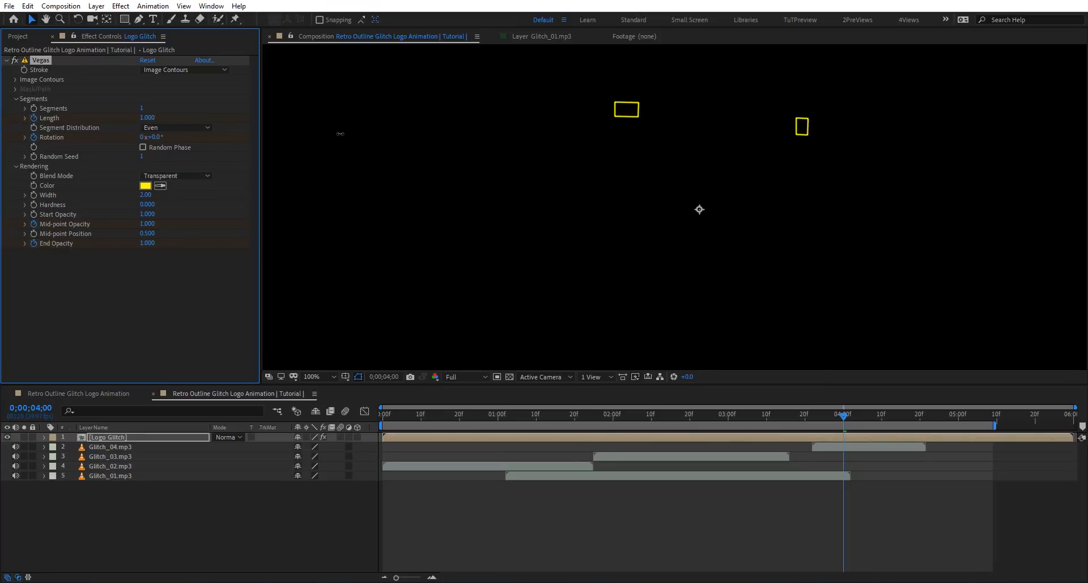
click(150, 136)
text(80)
key(Return)
- Review the start of the outline animation and set the Vegas Image Contours Threshold to 1
drag(842, 415, 453, 467)
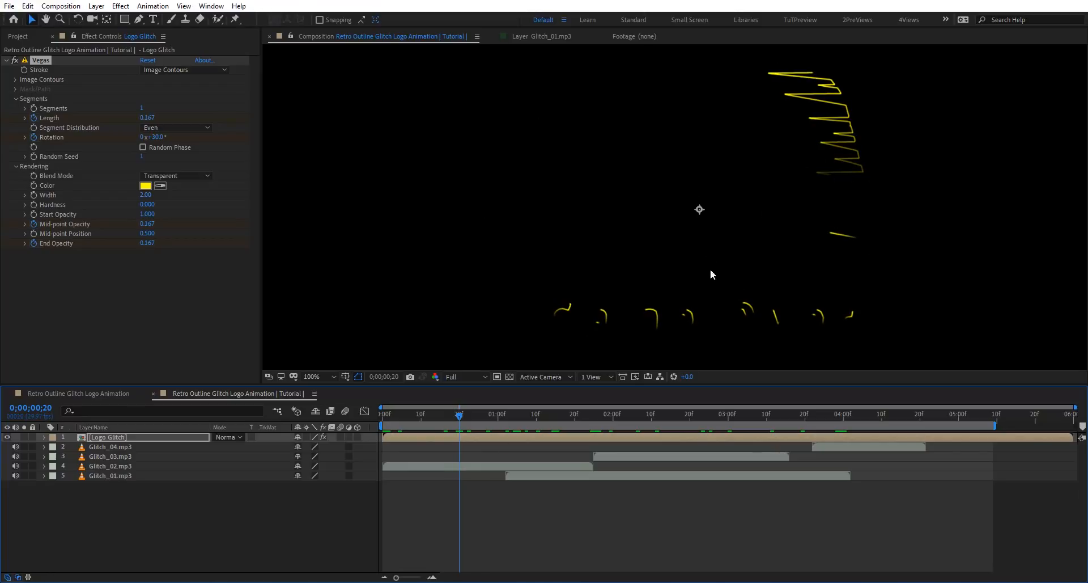
key(space)
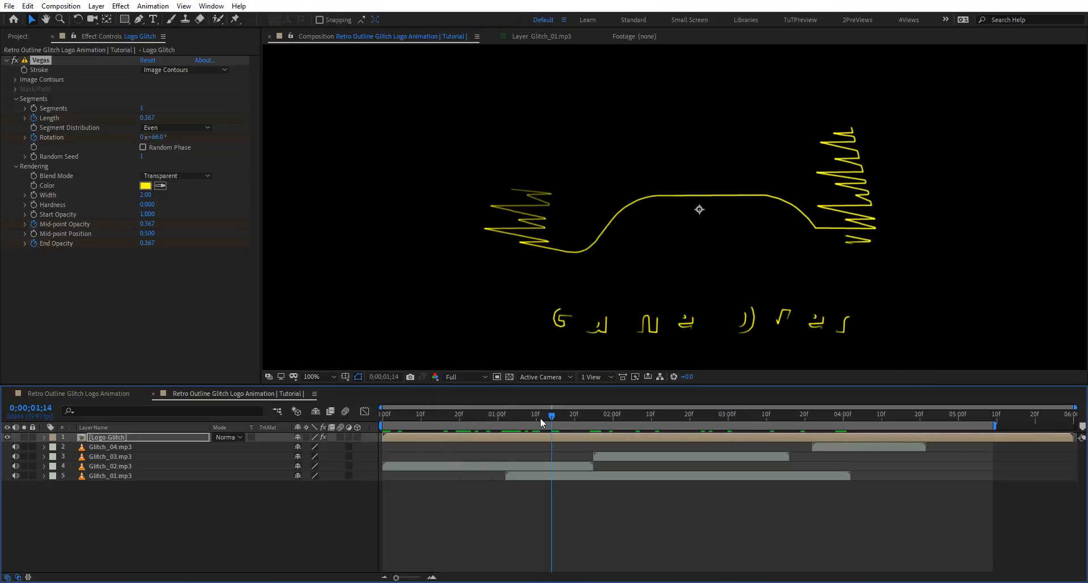
drag(541, 418, 447, 425)
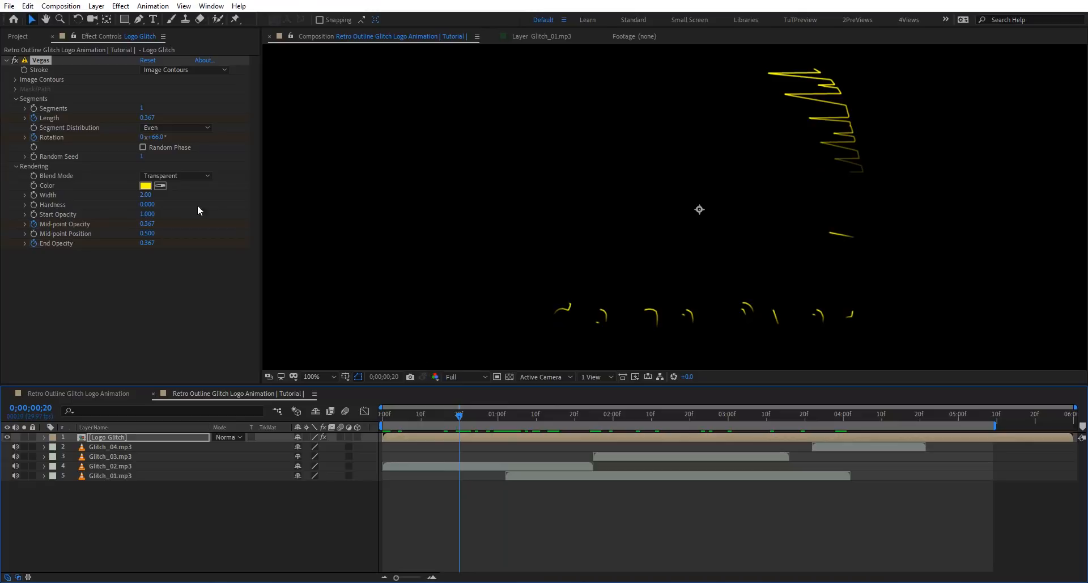
click(16, 80)
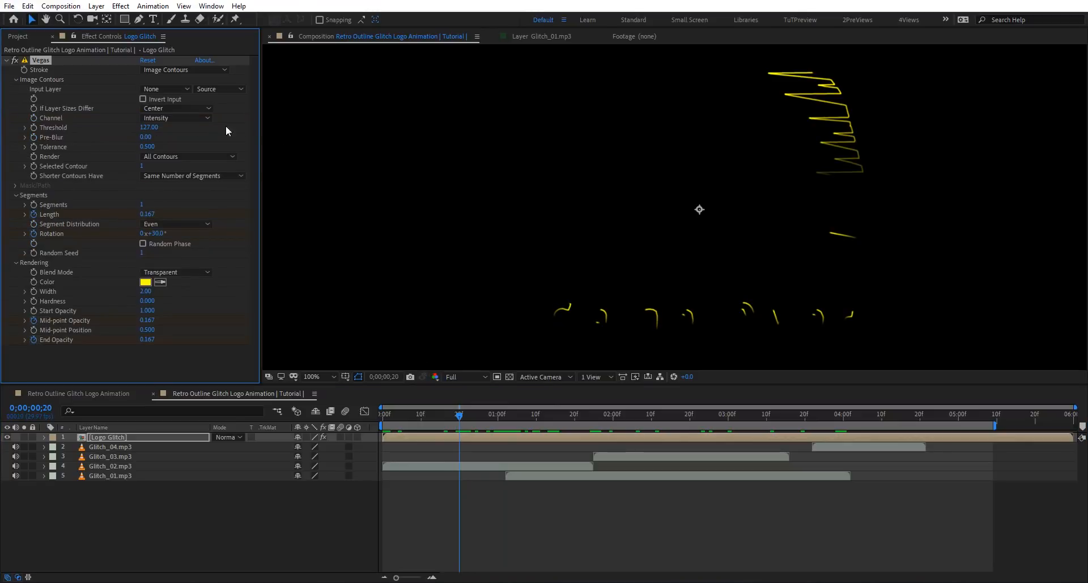
click(150, 127)
text(1)
key(Return)
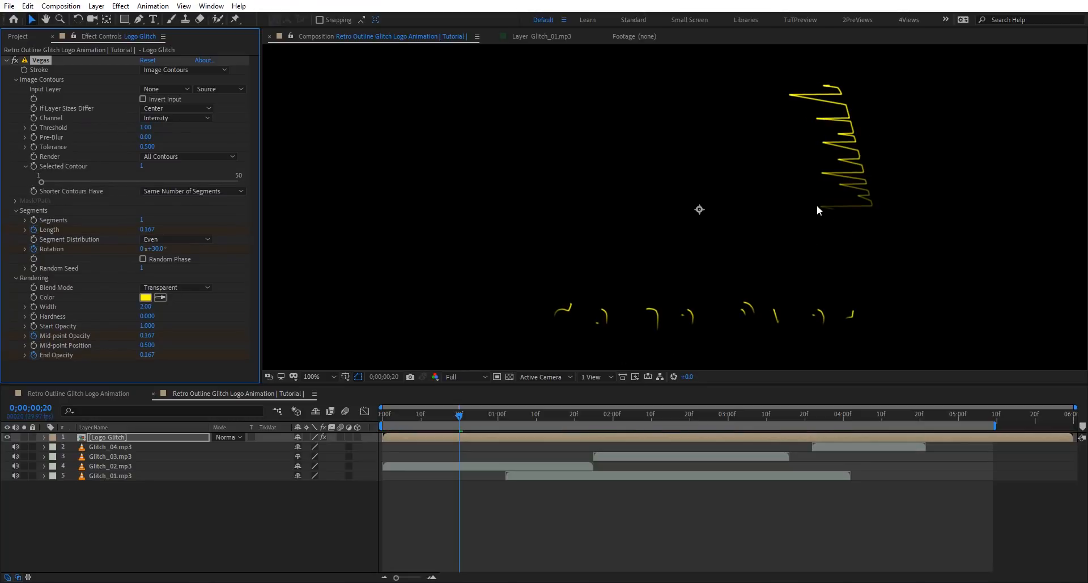
- Try higher Vegas Tolerance values such as 1.45 and 4.75, checking the outline at 0;00;03;14
drag(147, 147, 202, 143)
drag(760, 415, 781, 417)
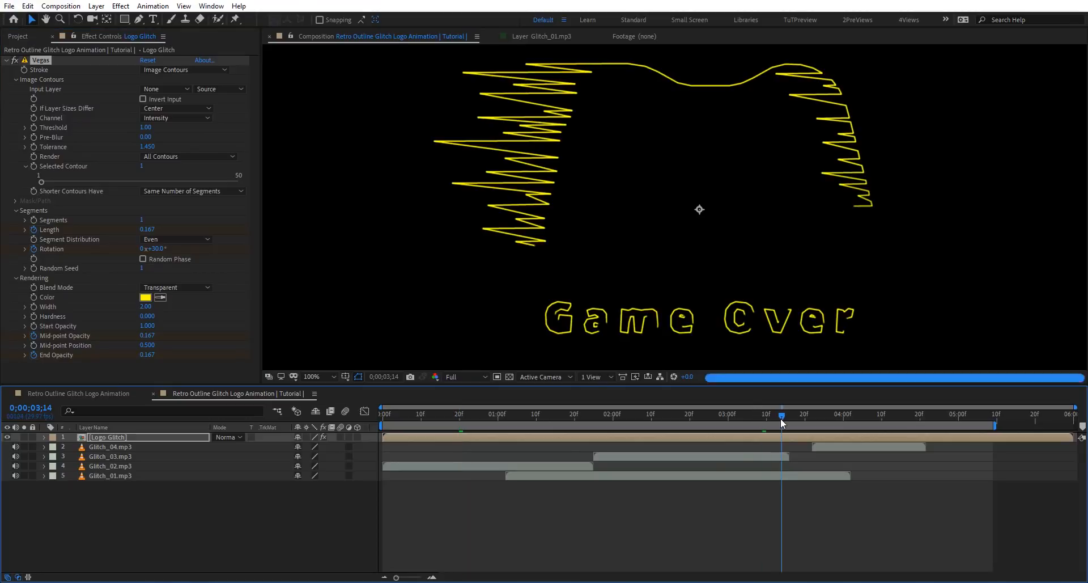
click(147, 146)
text(5)
key(Return)
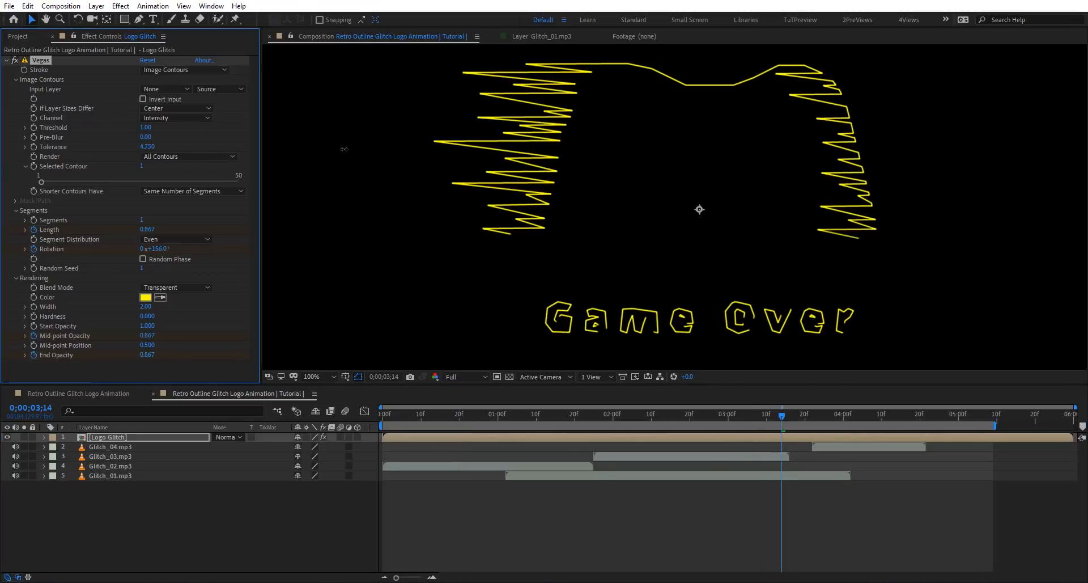
mouse_move(148, 147)
mouse_down()
mouse_move(120, 147)
mouse_move(146, 151)
mouse_up()
- Set the Vegas Tolerance to 0
click(146, 151)
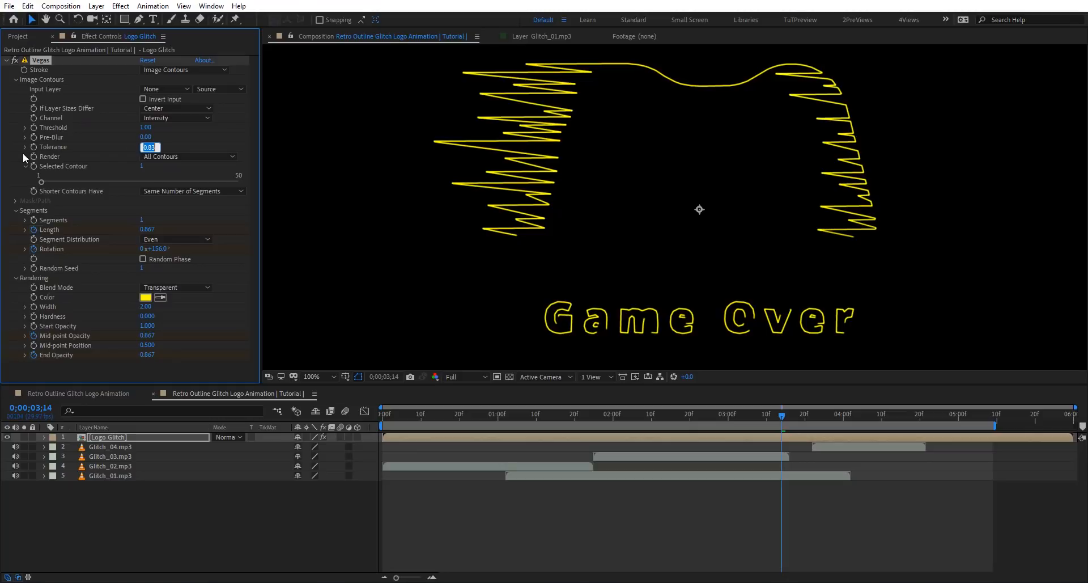
text(0)
key(Return)
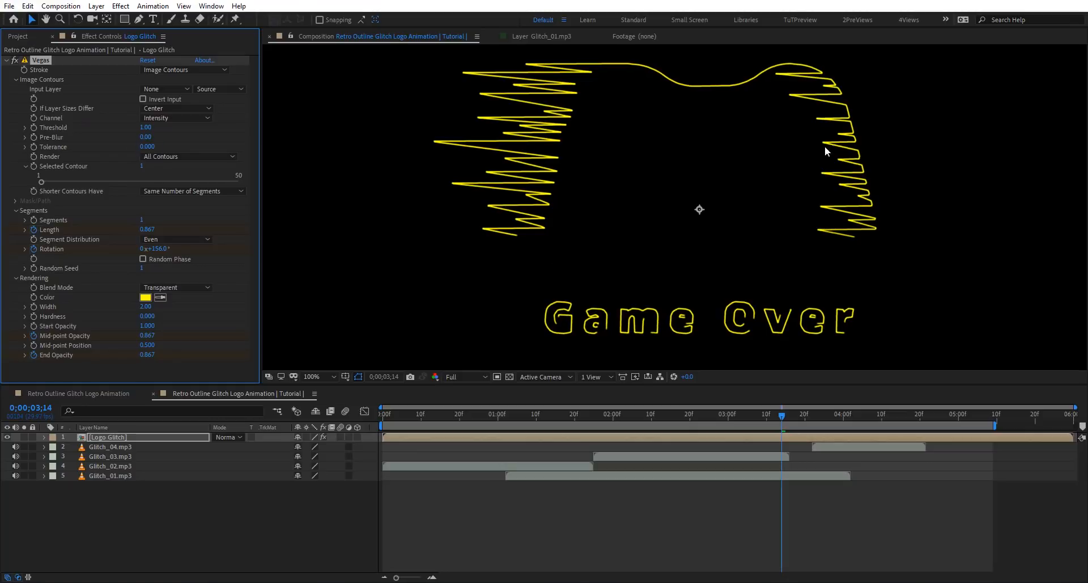
- Lower the Vegas Start Opacity to 0.12 at 0;00;02;24 and check the fading outline through to 0;00;04;25
drag(779, 419, 705, 416)
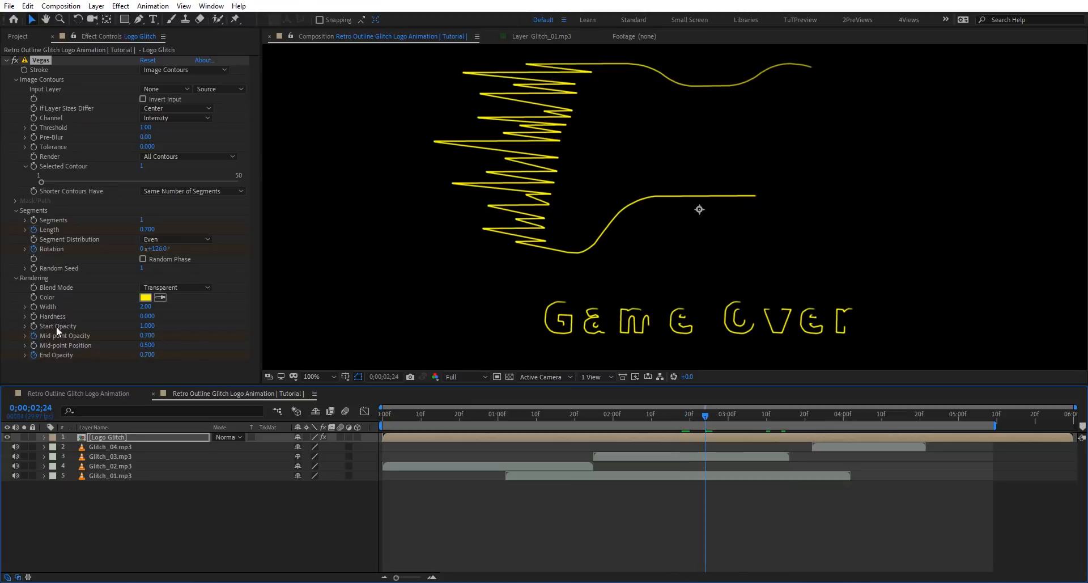
drag(141, 326, 92, 326)
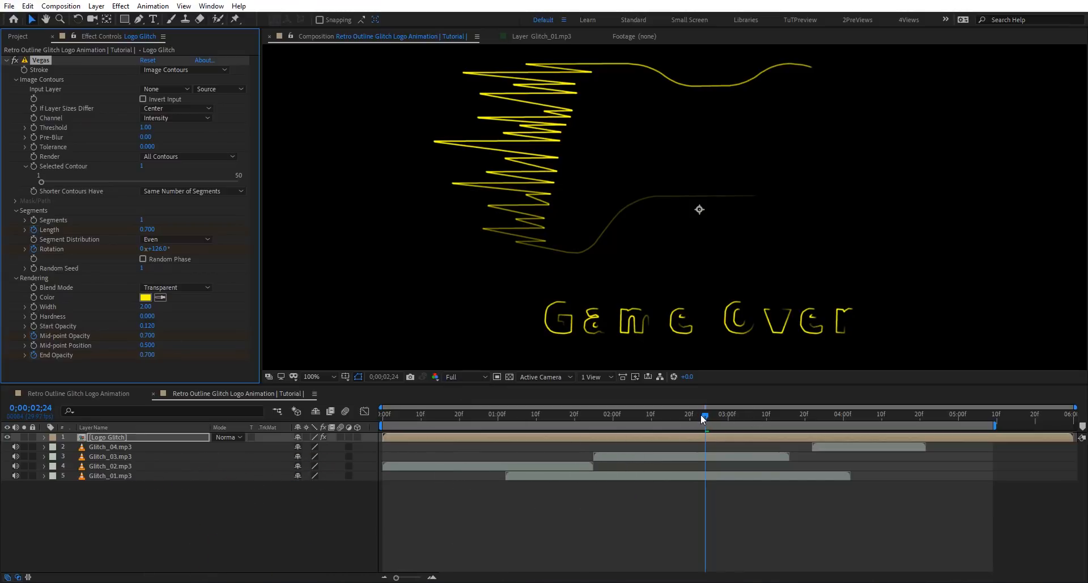
drag(700, 414, 937, 465)
scroll(590, 213, down, 1)
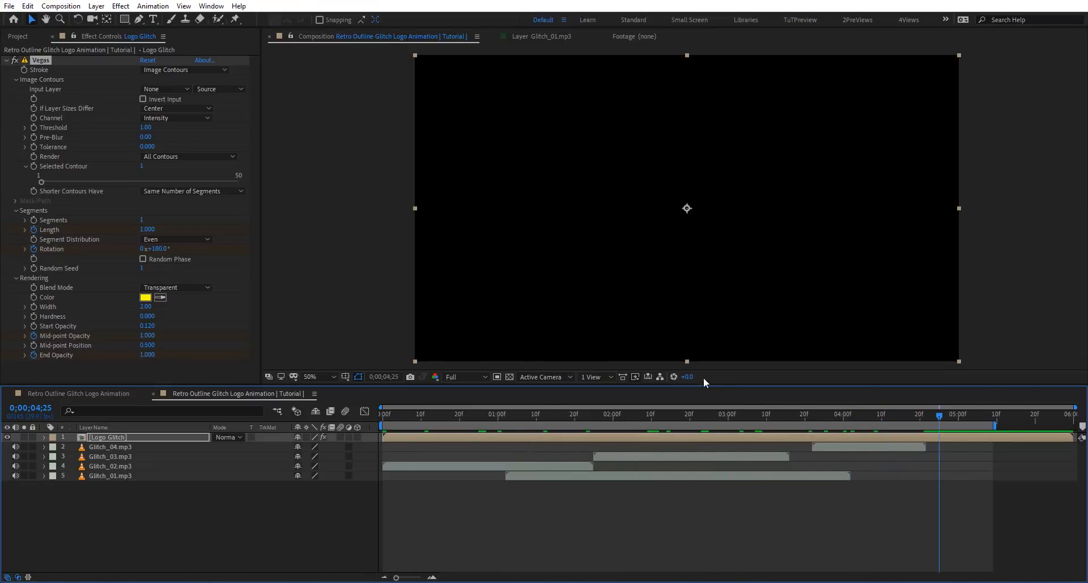
- Change the Vegas stroke color to a bright blue
click(721, 420)
click(145, 297)
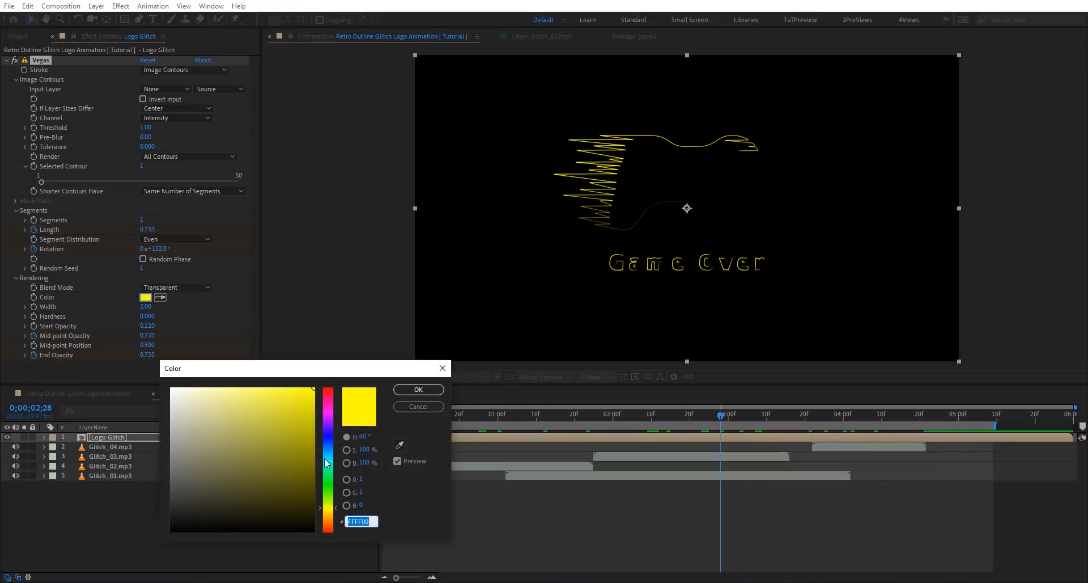
click(327, 452)
drag(294, 395, 298, 369)
click(418, 390)
- Inspect the blue outline at 0;00;02;04 and 0;00;02;24, compare it with the logo inside the Logo Glitch precomp, and return to the main composition
scroll(680, 206, up, 1)
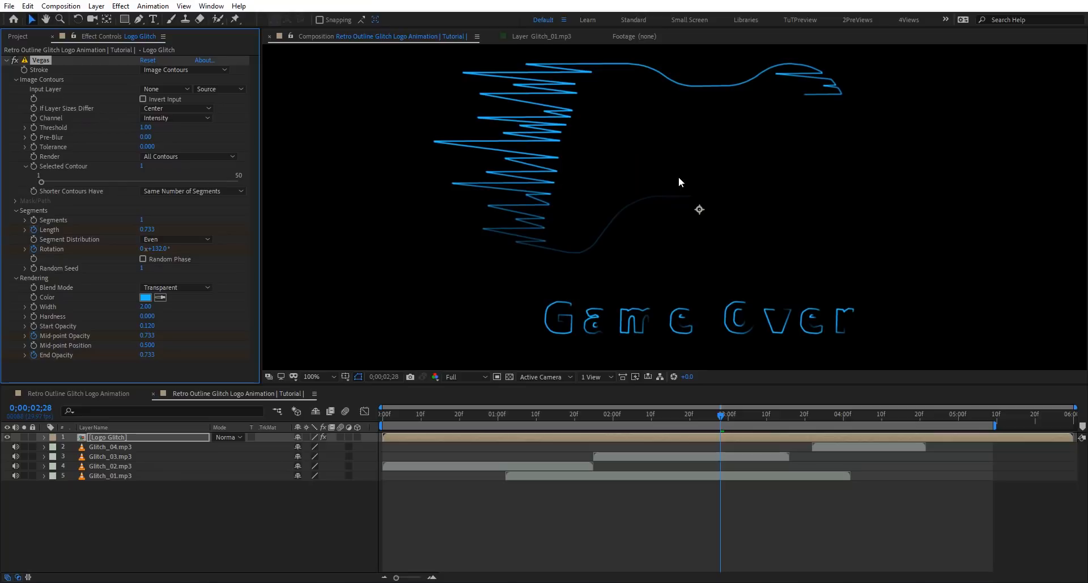
drag(721, 418, 628, 417)
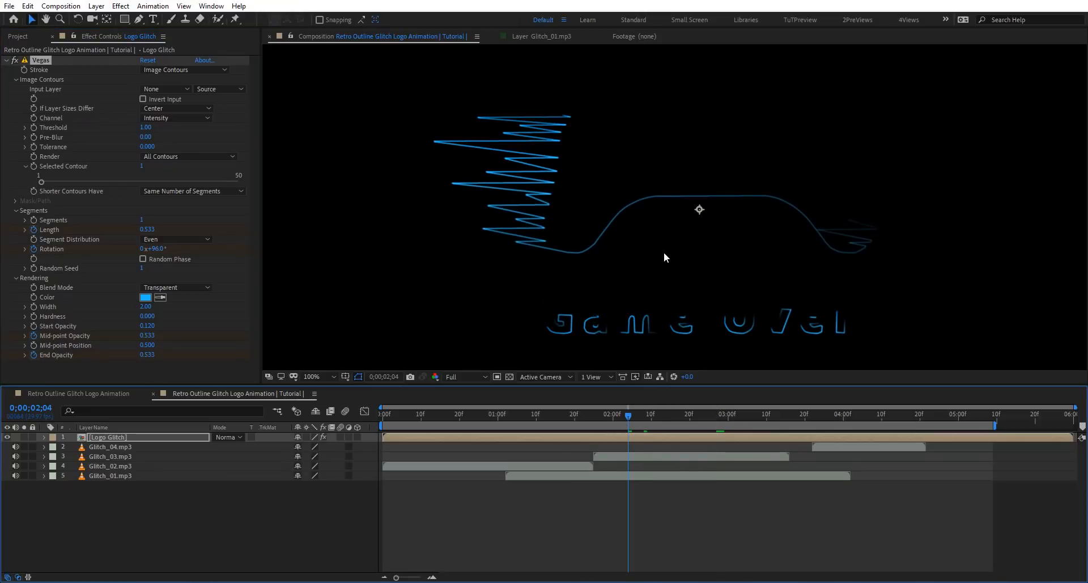
click(705, 417)
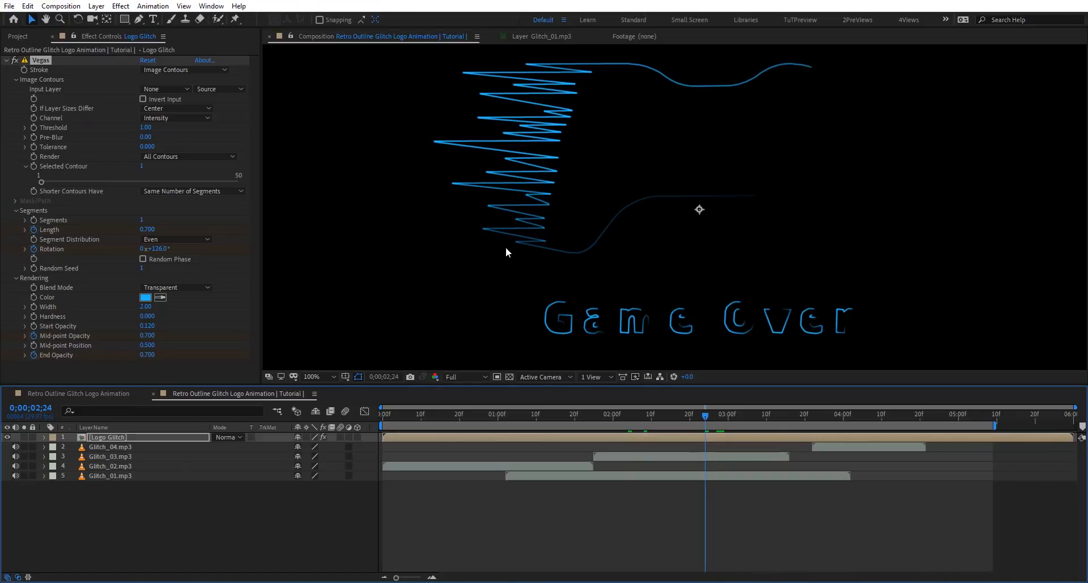
double_click(165, 437)
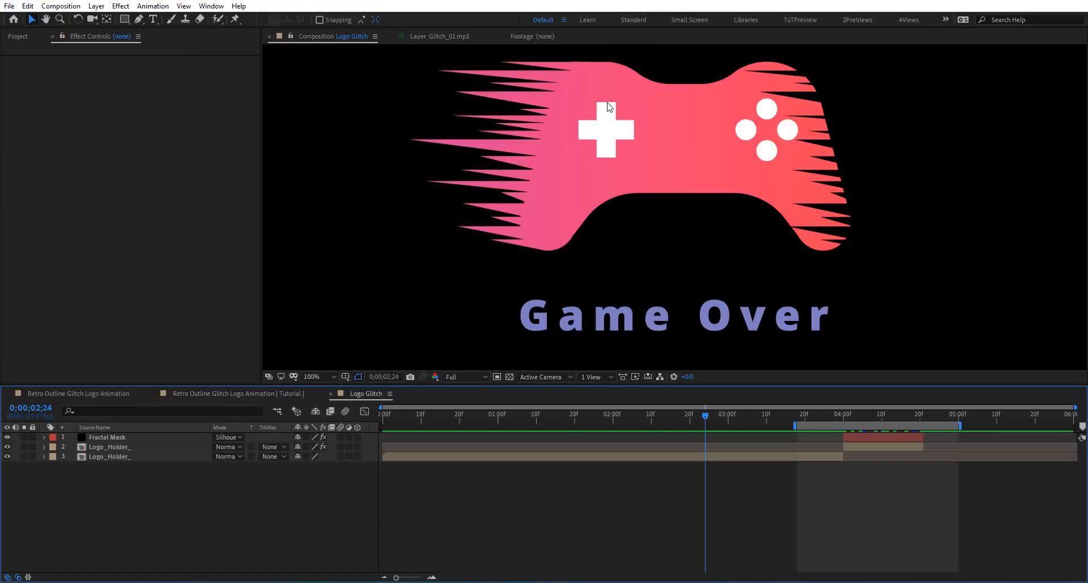
click(330, 394)
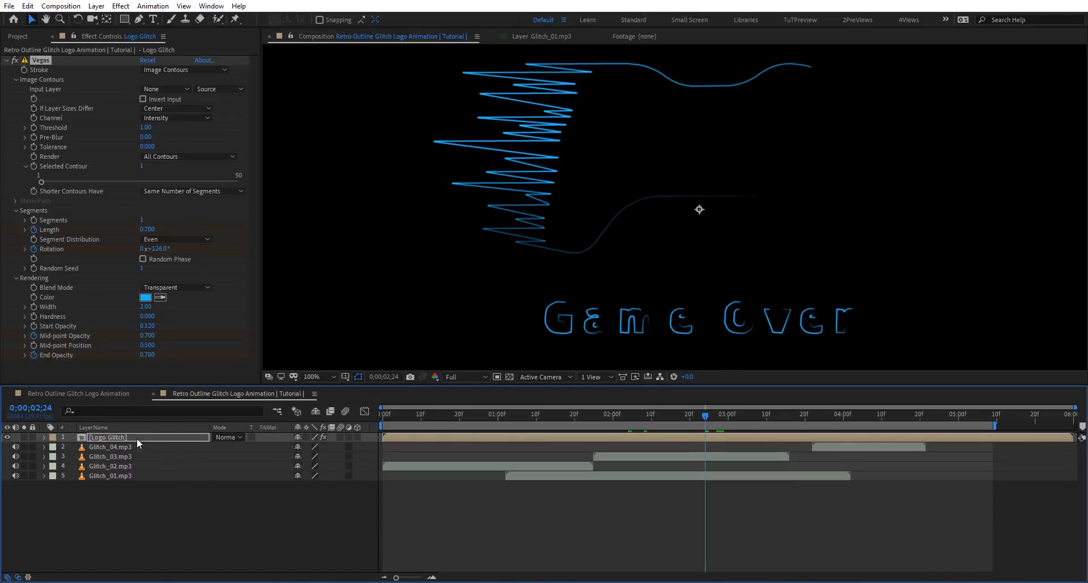
- Duplicate the Logo Glitch composition in the project and open the copy, Logo Glitch 2
right_click(138, 440)
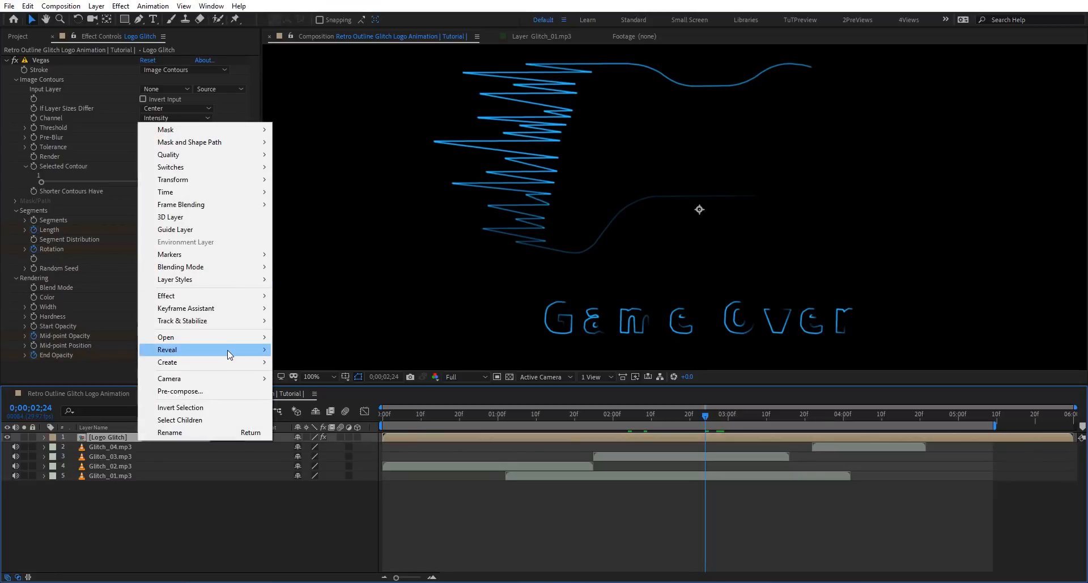
mouse_move(232, 350)
click(351, 363)
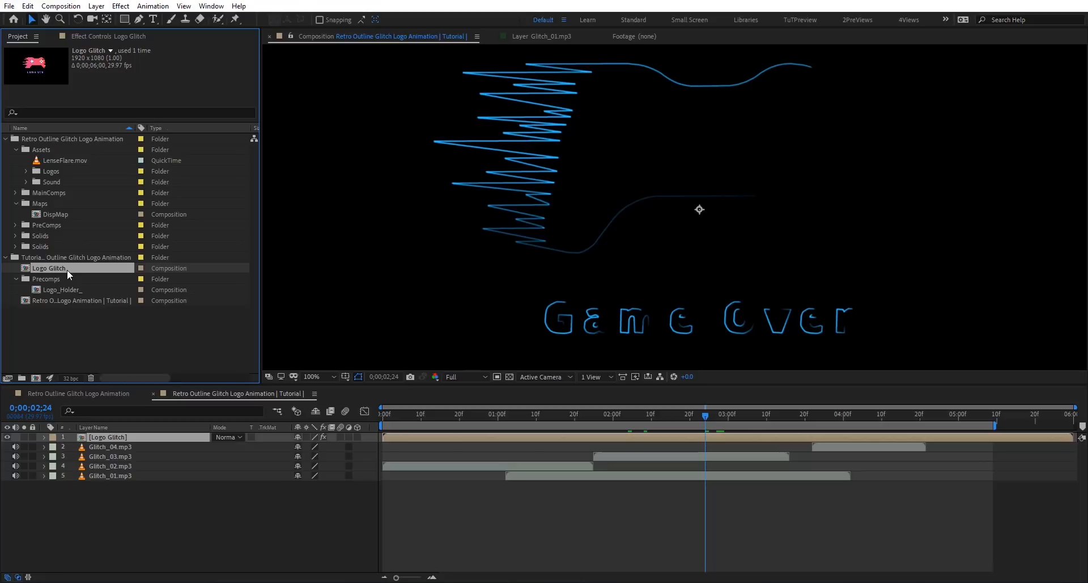
key(ctrl+d)
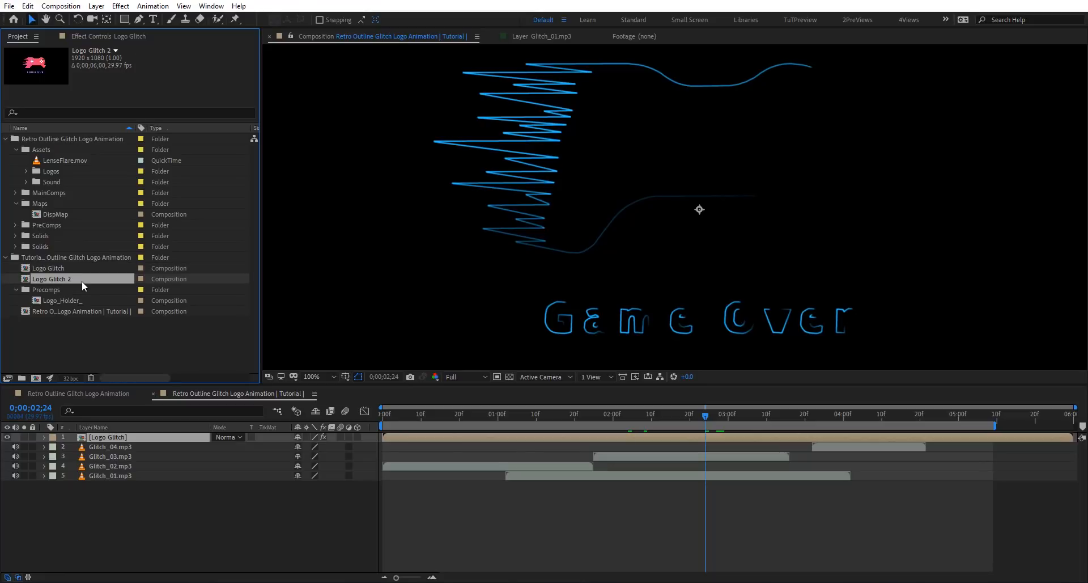
double_click(81, 280)
- Duplicate the Logo_Holder_ composition and replace both Logo_Holder_ layers in Logo Glitch 2 with the copy, Logo_Holder_ 3
right_click(121, 454)
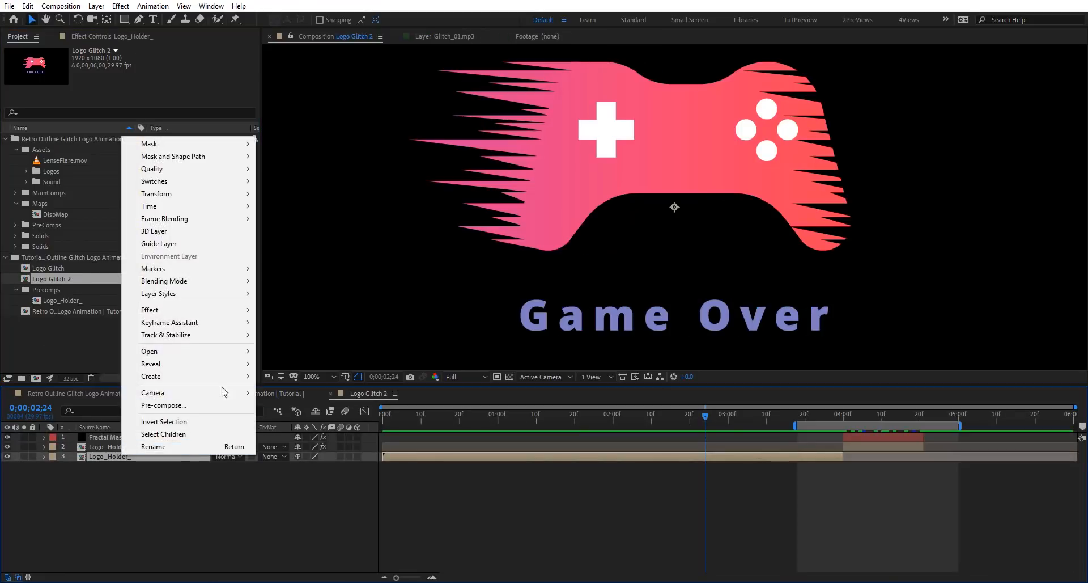
mouse_move(223, 365)
click(326, 372)
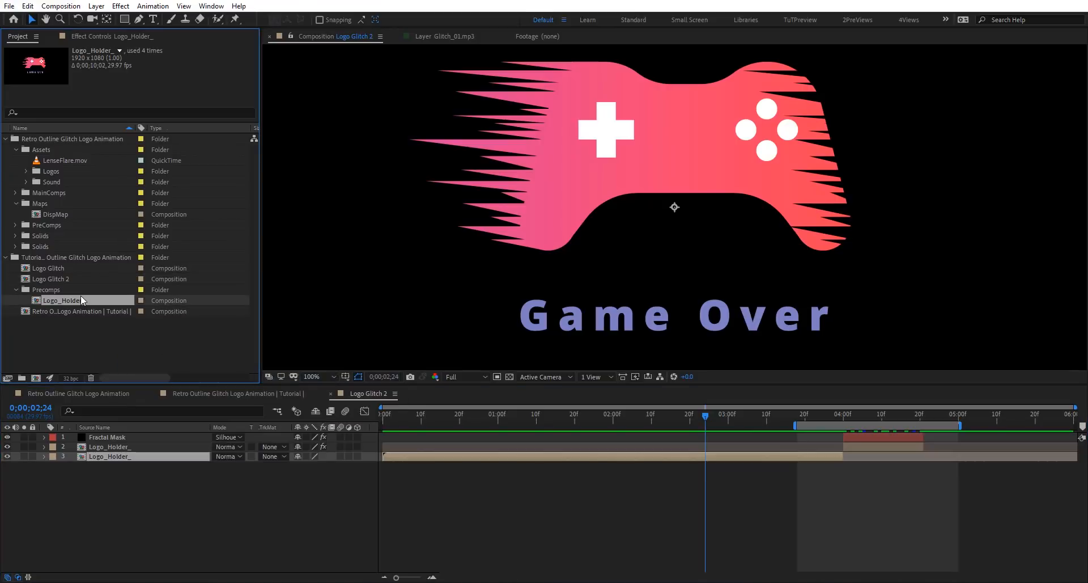
key(ctrl+d)
ctrl+click(122, 447)
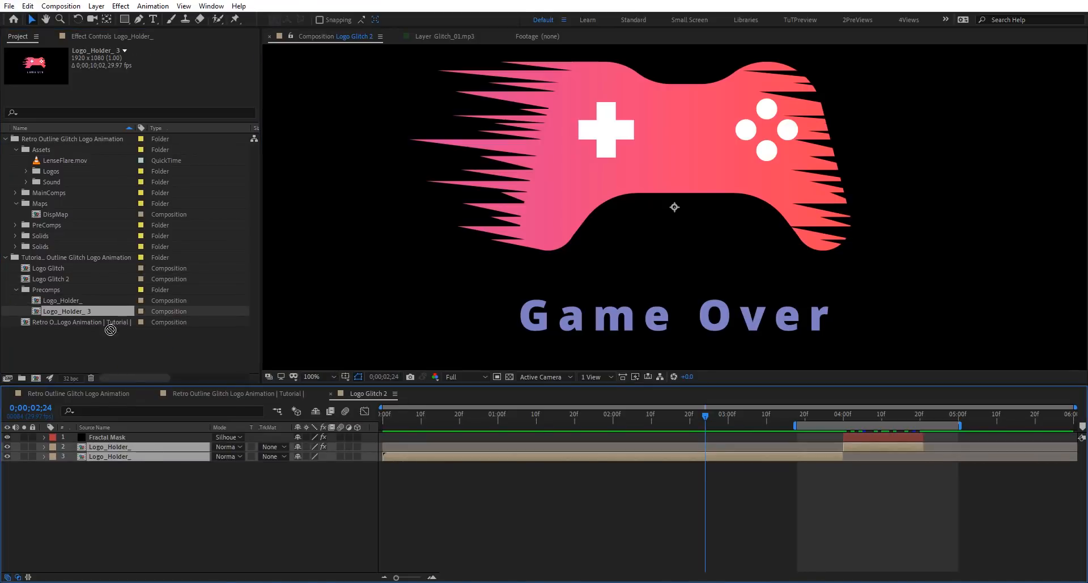
drag(111, 329, 134, 450)
click(141, 484)
- Open Logo_Holder_ 3 and apply the Keylight (1.2) effect to its Gaming Logo layer
double_click(162, 454)
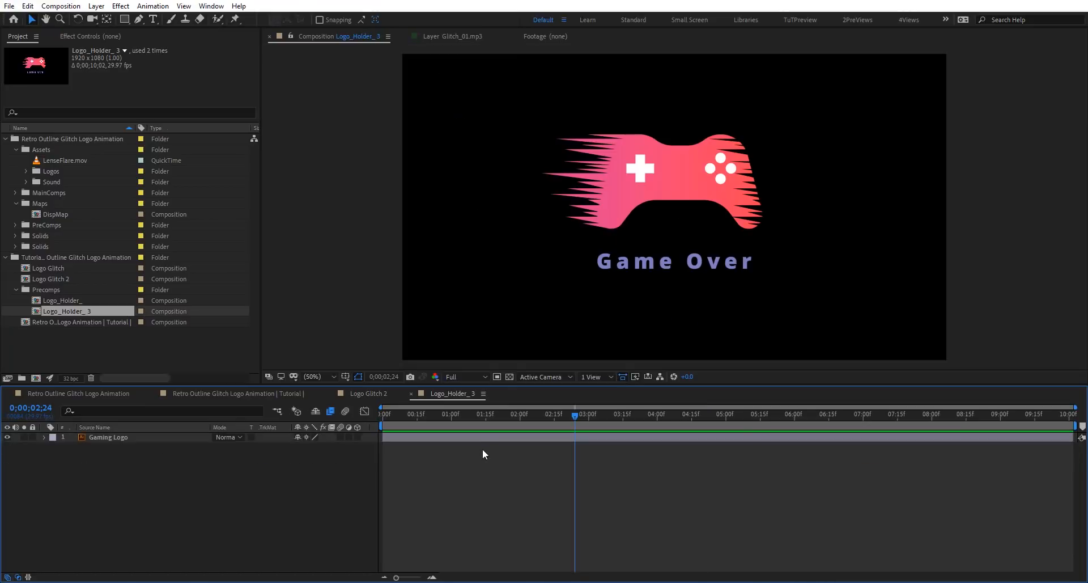
click(501, 435)
key(ctrl+space)
text(key)
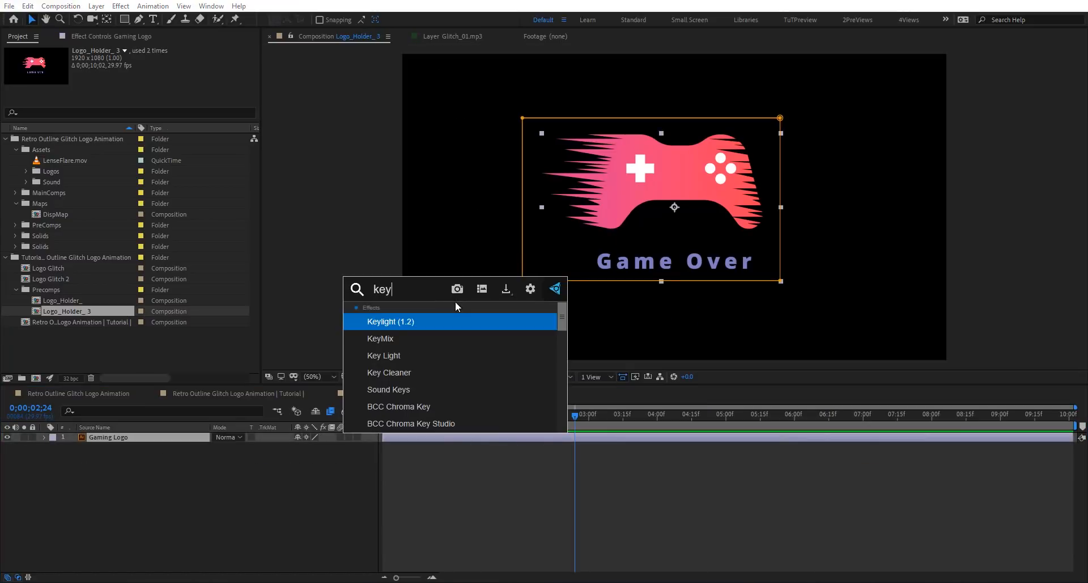
key(Return)
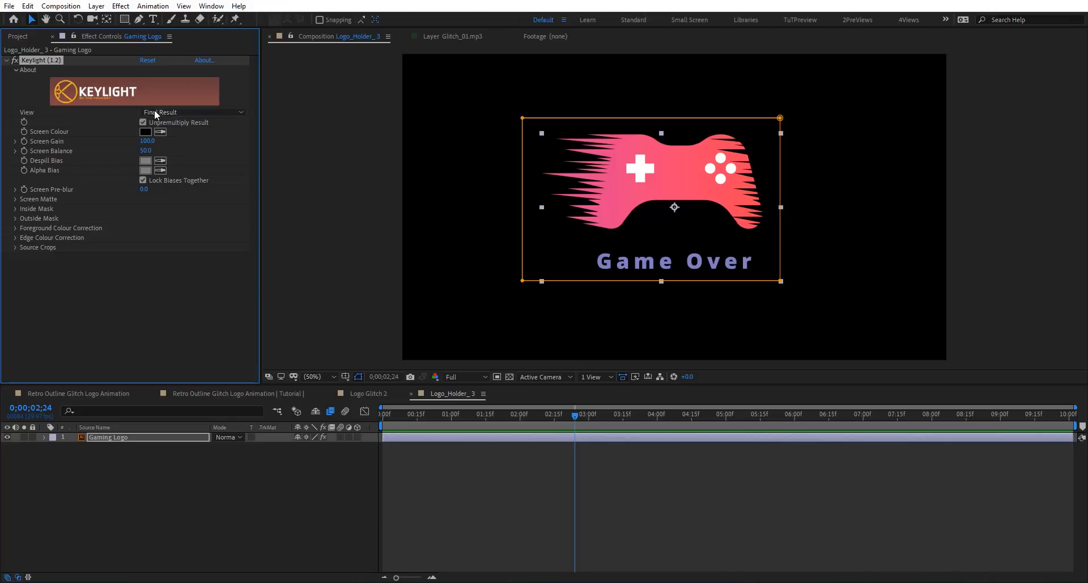
- Key out the controller's pink body by sampling it as Screen Colour and raising Screen Gain to about 185, and close Logo_Holder_ 3
click(161, 132)
click(691, 166)
drag(147, 141, 193, 140)
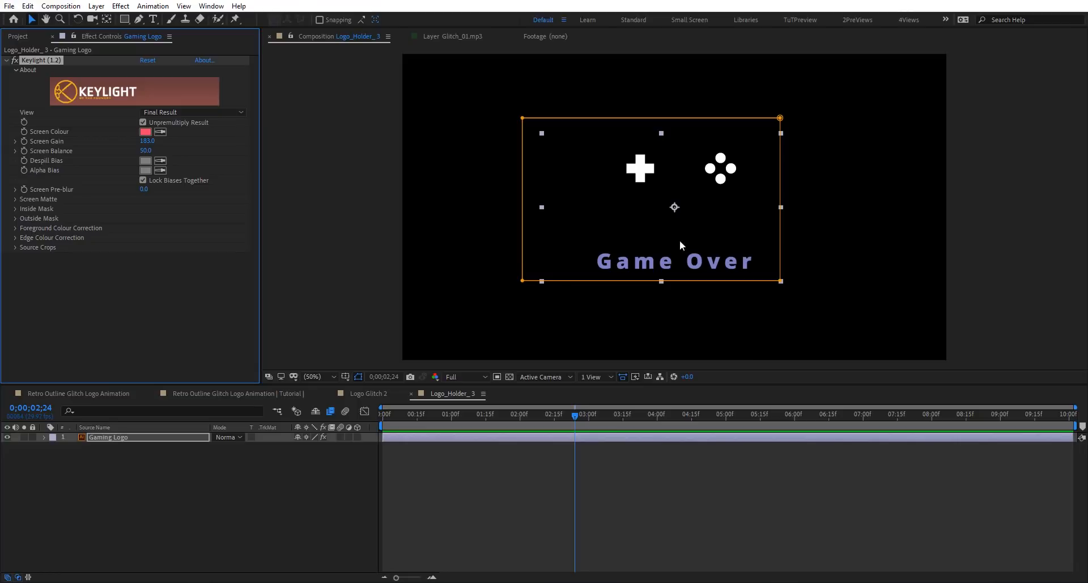
click(412, 394)
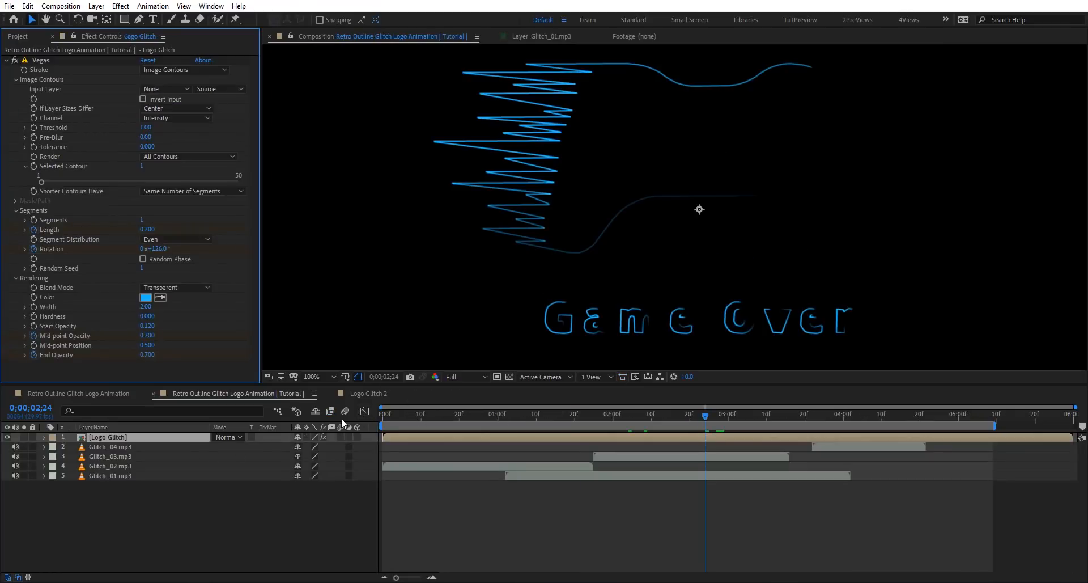
- Duplicate the Logo Glitch layer in the main composition, replace the upper copy with Logo Glitch 2, and check the outlines up to 0;00;03;15
click(32, 36)
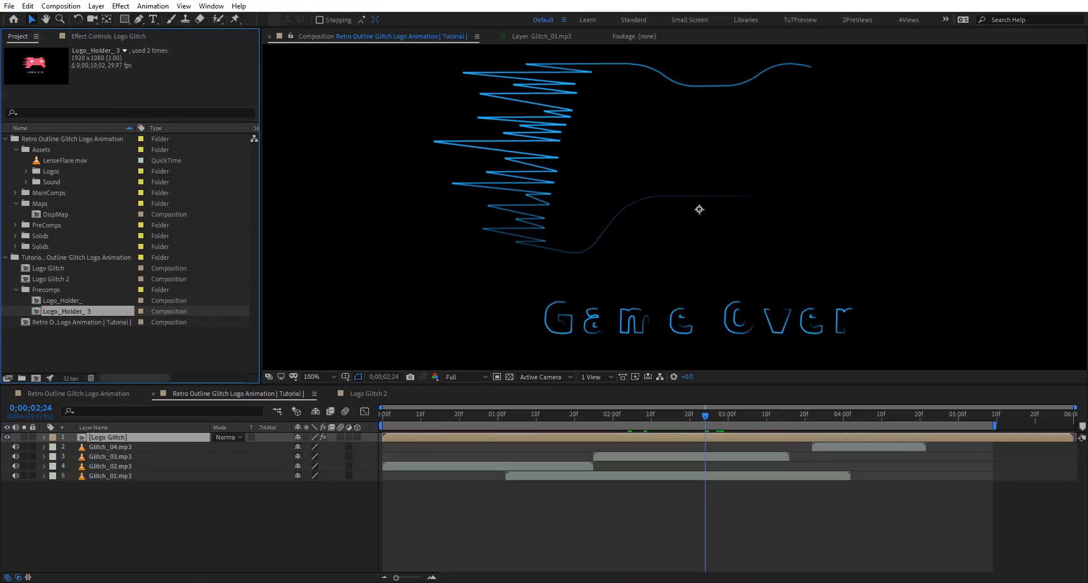
click(70, 279)
click(149, 440)
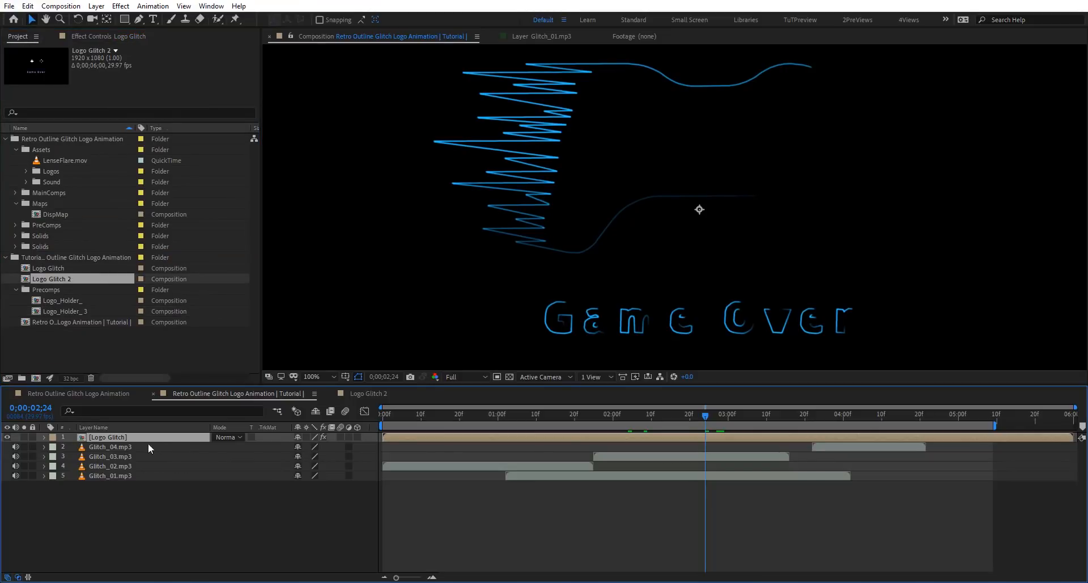
key(ctrl+d)
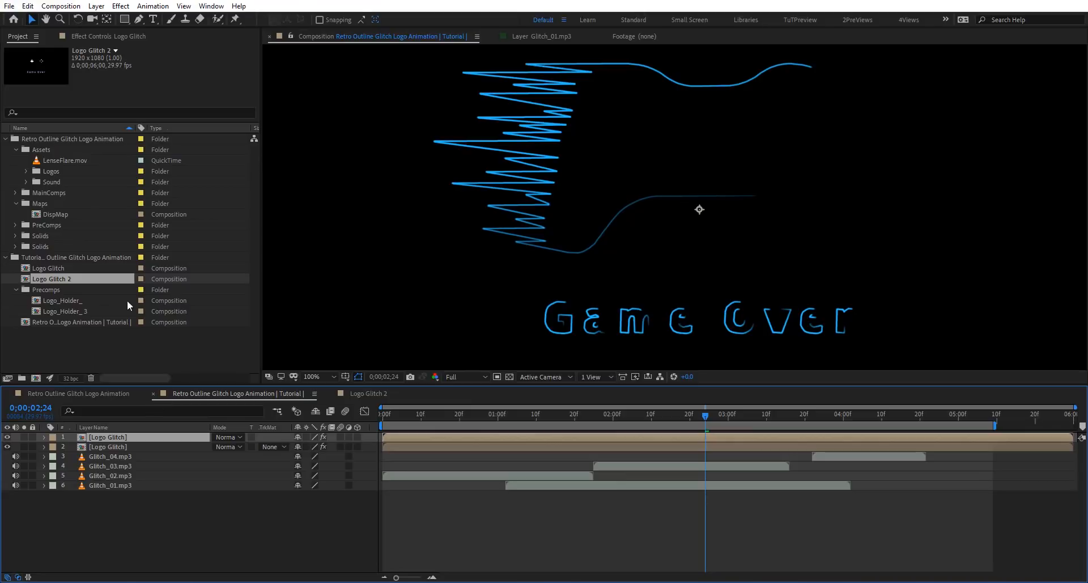
drag(67, 276, 119, 440)
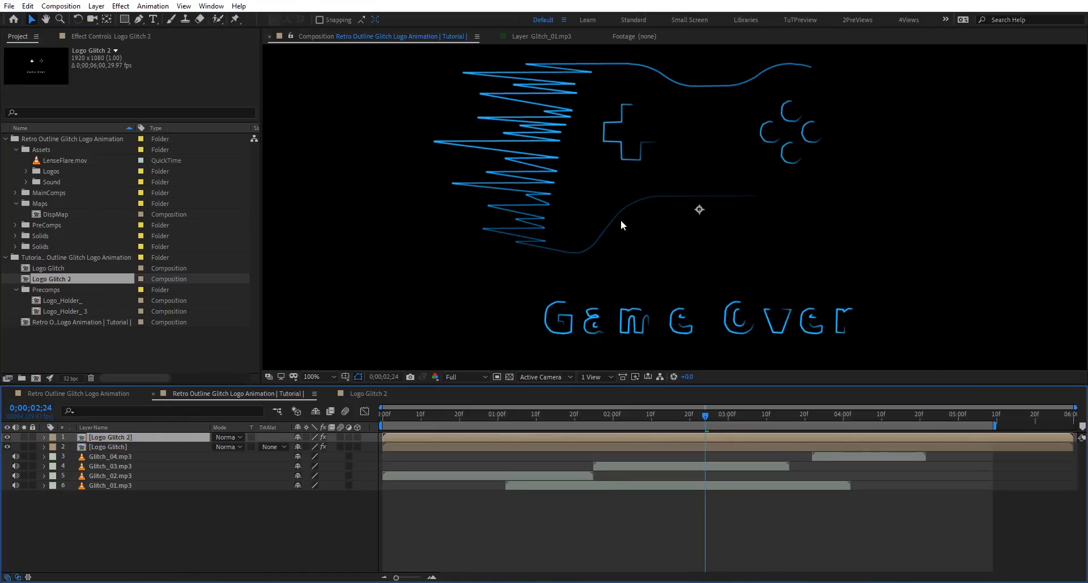
drag(702, 422, 409, 436)
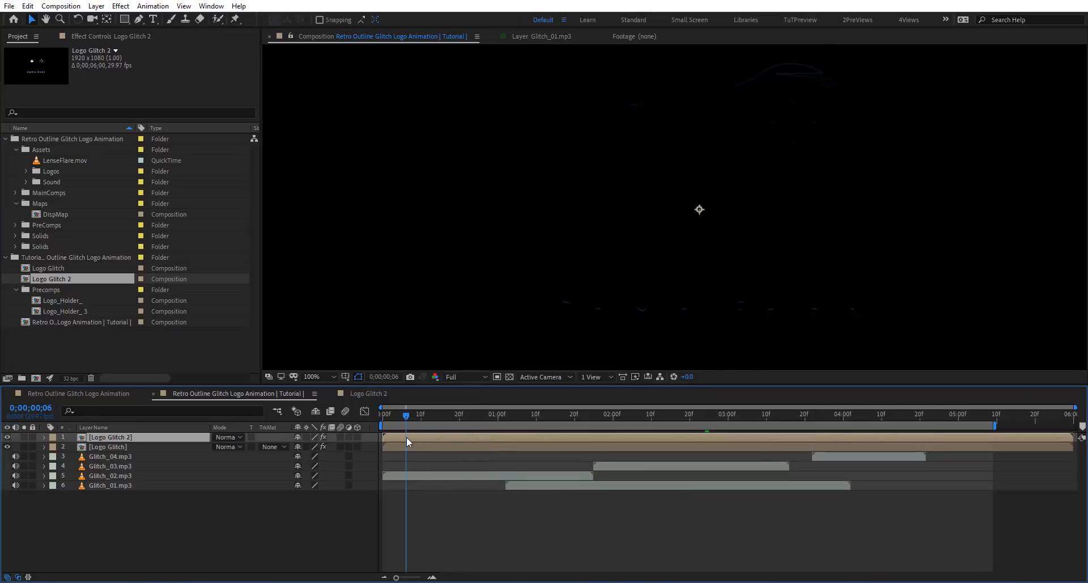
drag(506, 431, 785, 431)
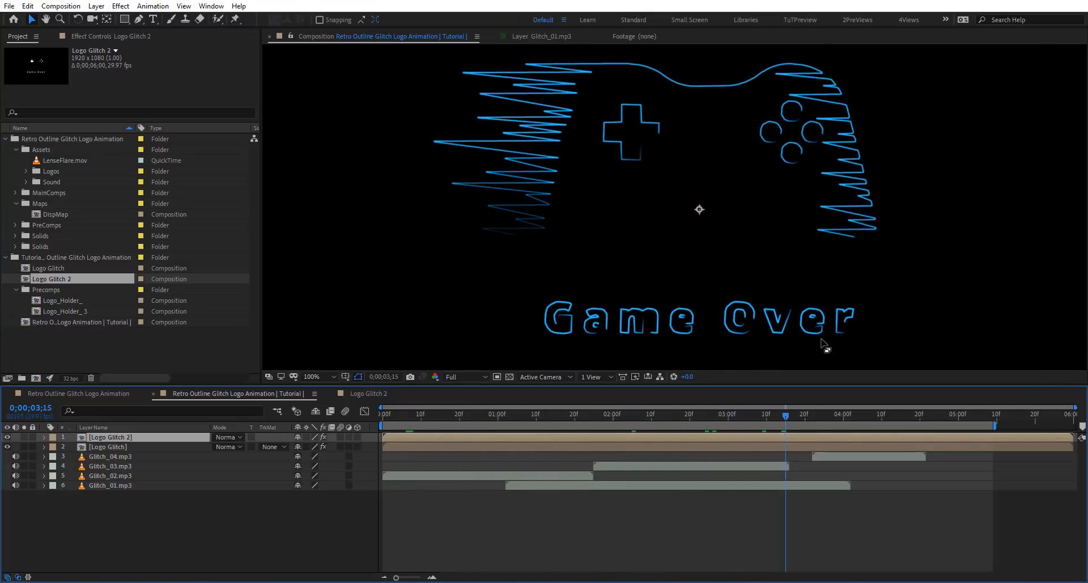
- Hide the Logo Glitch 2 layer, duplicate the Logo Glitch layer and solo the copy
click(118, 35)
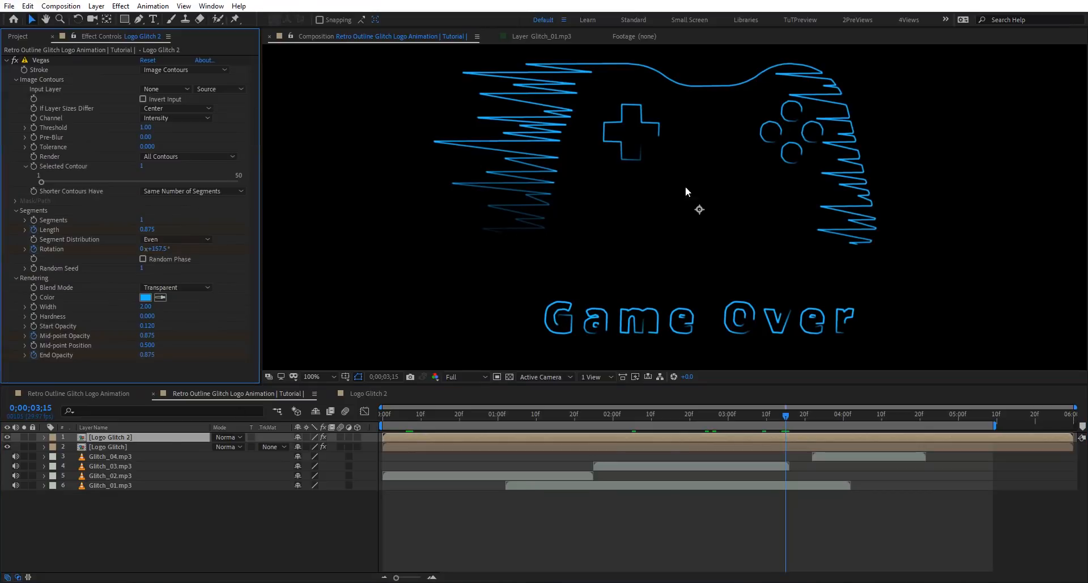
click(7, 437)
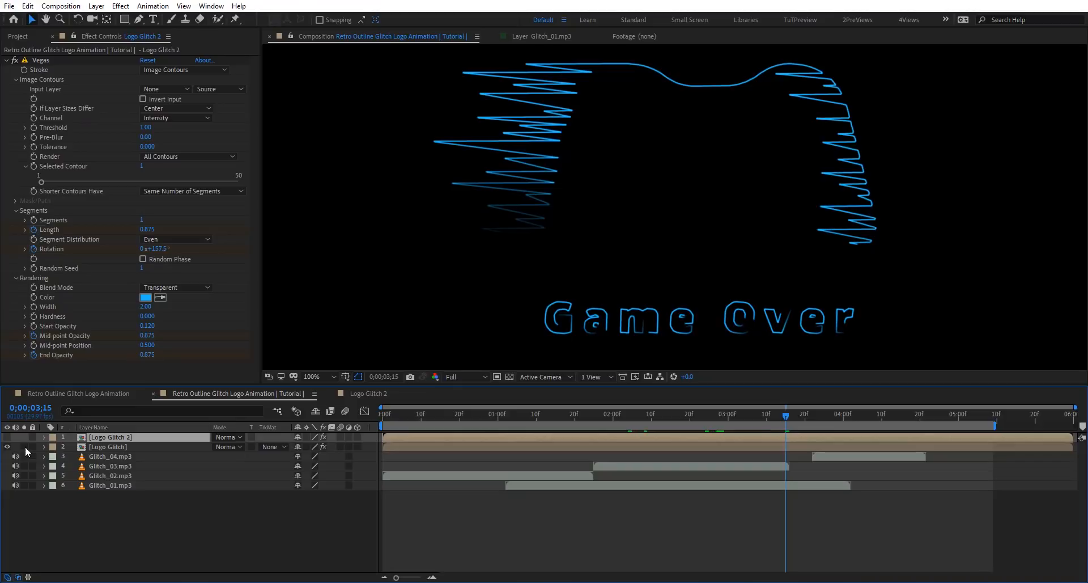
click(111, 445)
key(ctrl+d)
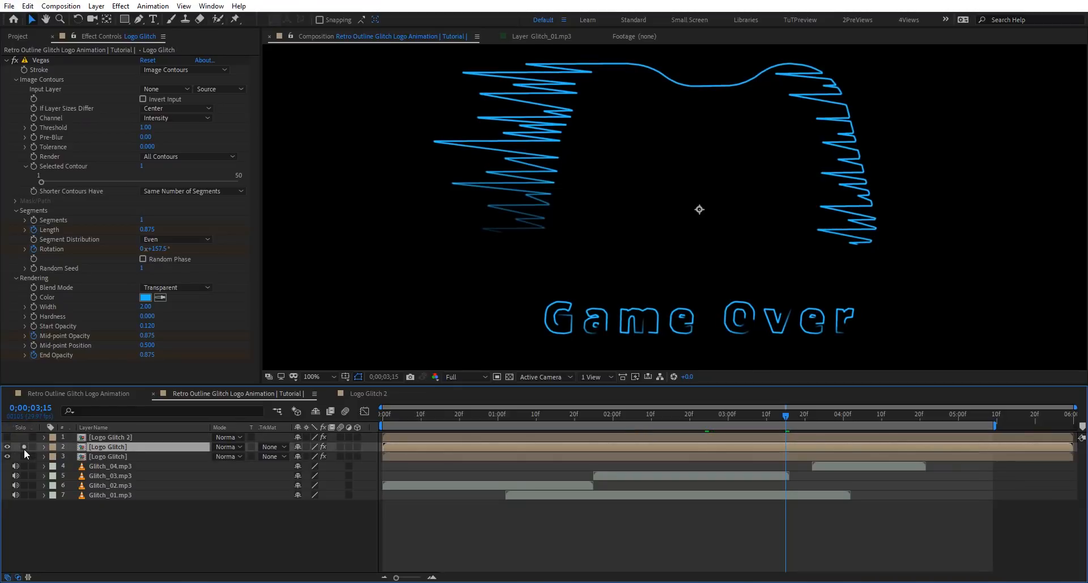
click(24, 447)
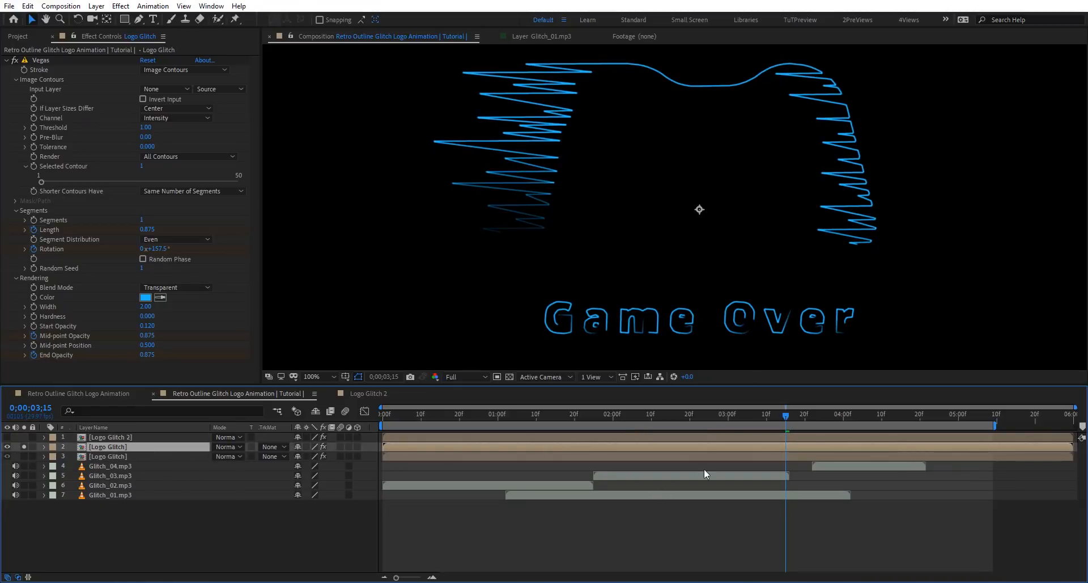
- Try outlining the inner buttons by setting the soloed copy's Vegas Channel to Hue and Threshold to 255, checking it at 0;00;03;13
click(182, 118)
click(182, 190)
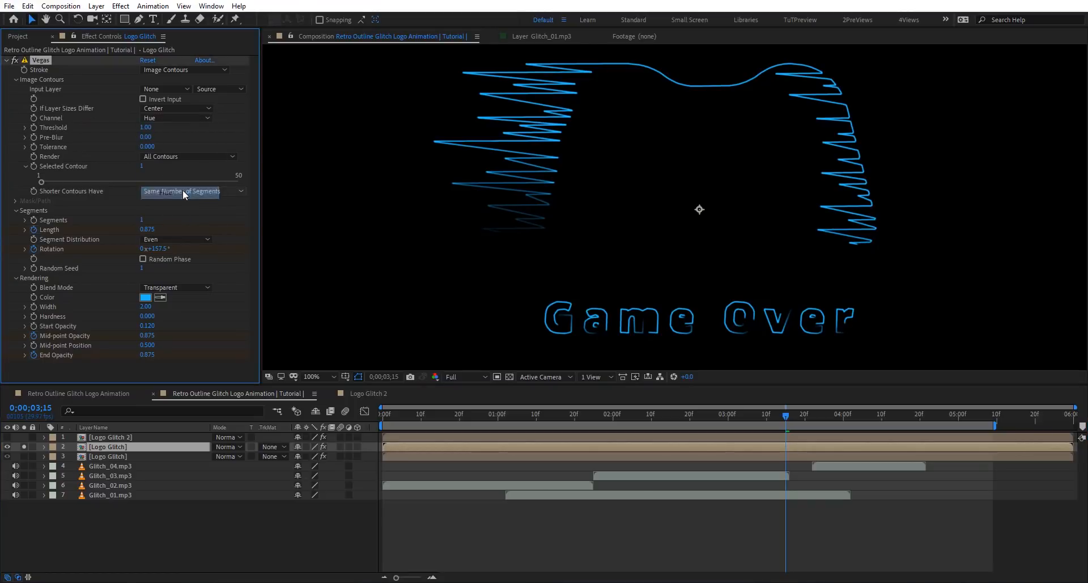
drag(145, 129, 431, 130)
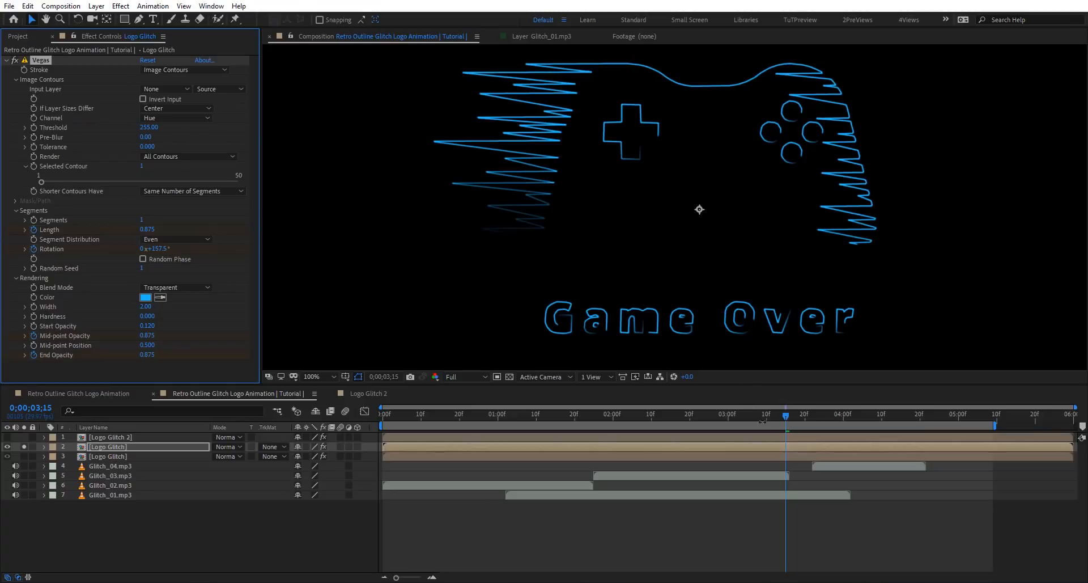
drag(785, 415, 778, 463)
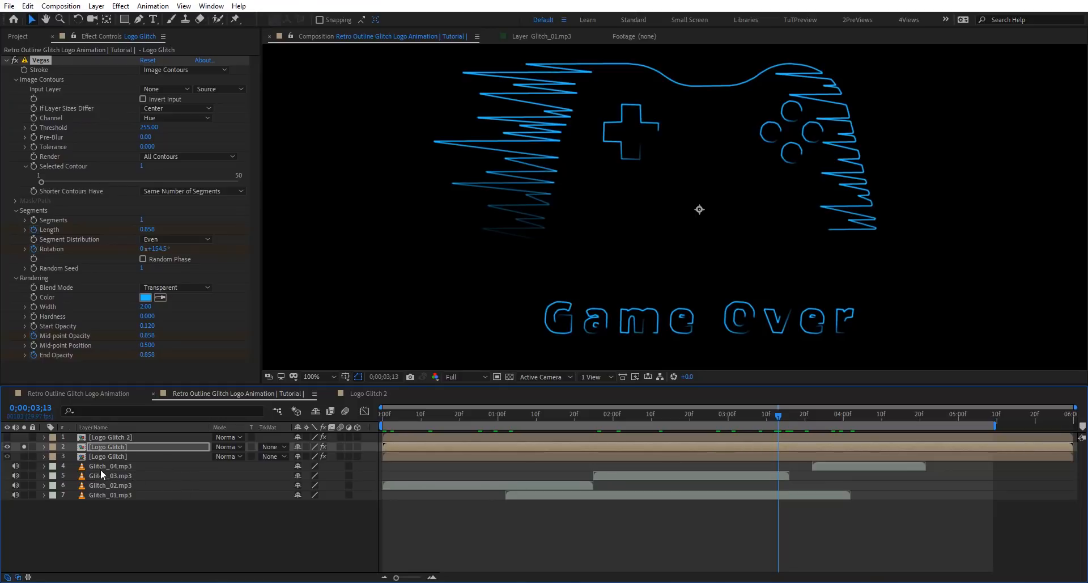
- Delete the soloed Logo Glitch copy and show the Logo Glitch 2 layer again
click(120, 447)
key(Delete)
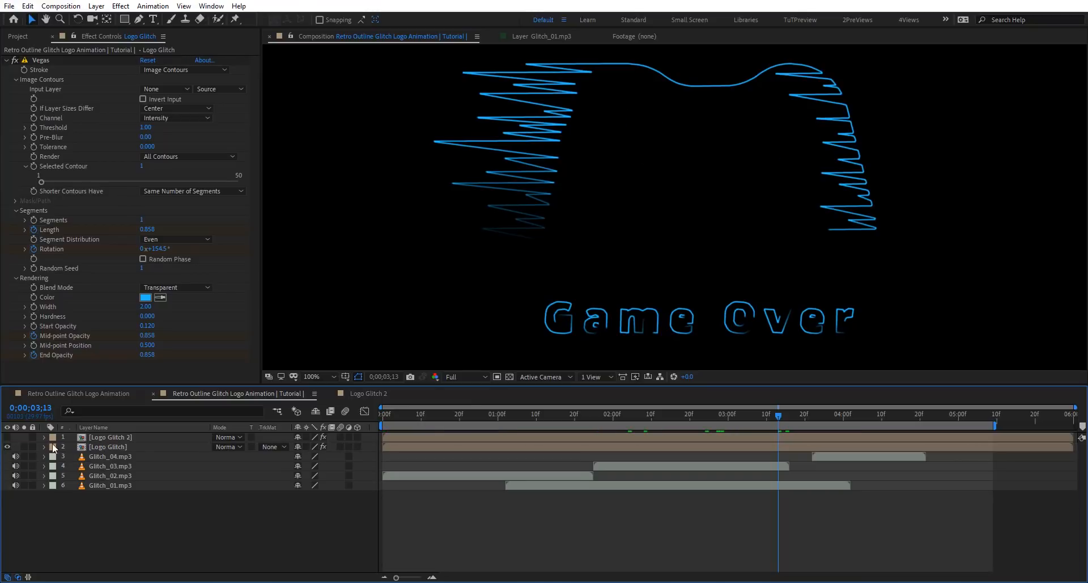
click(7, 446)
key(comma)
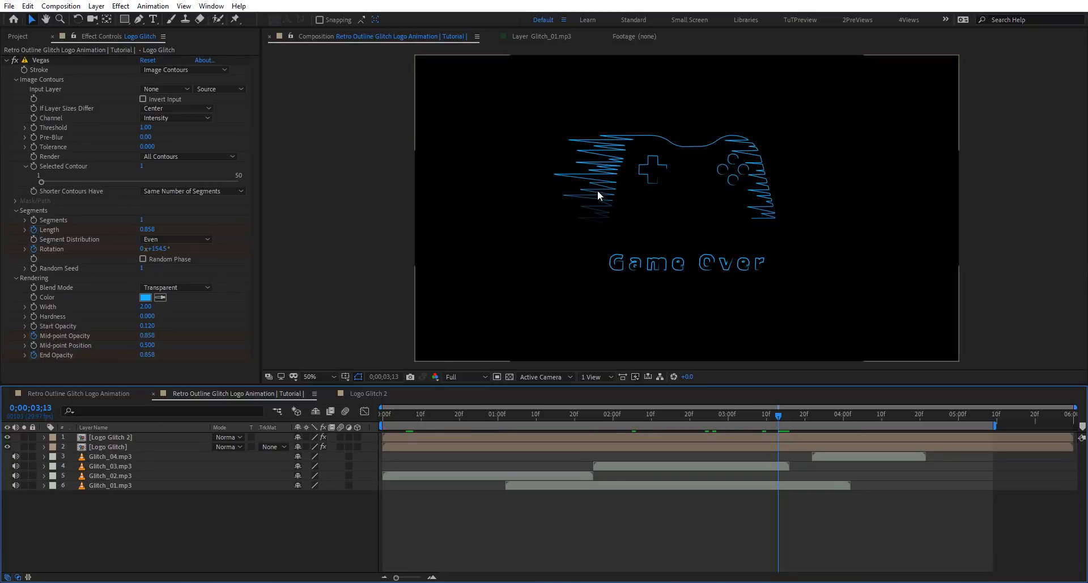
- Check the combined outlines at 0;00;03;00 and add an adjustment layer named DispMap above the logo layers
drag(661, 429, 727, 429)
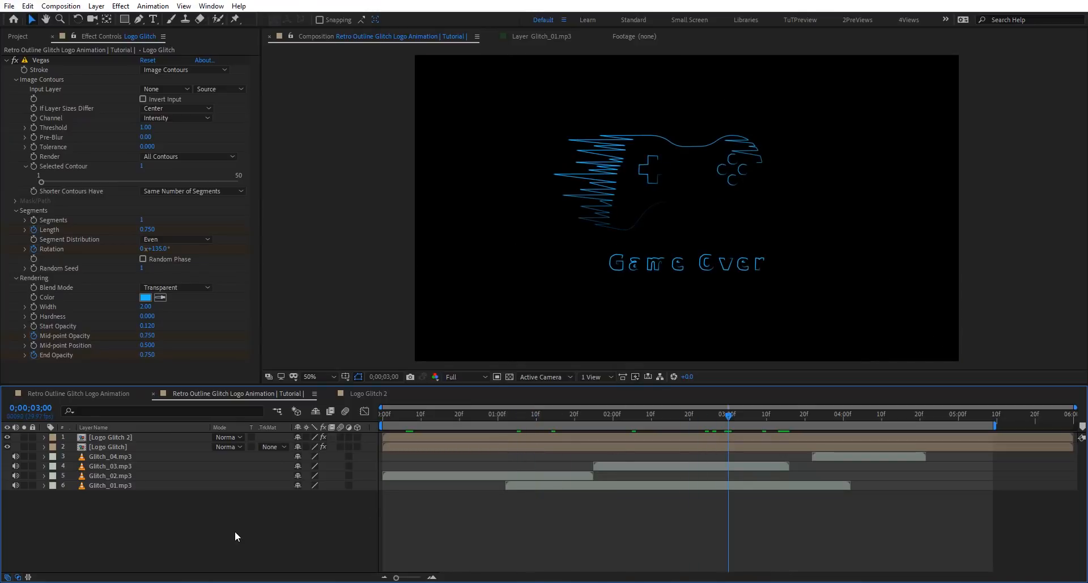
key(ctrl+alt+y)
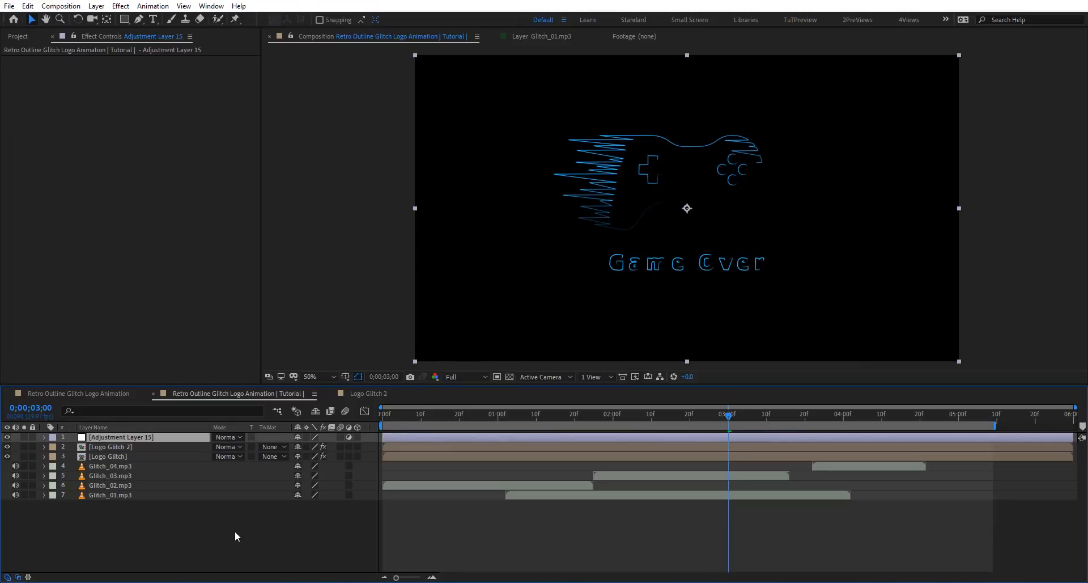
key(Return)
text(D)
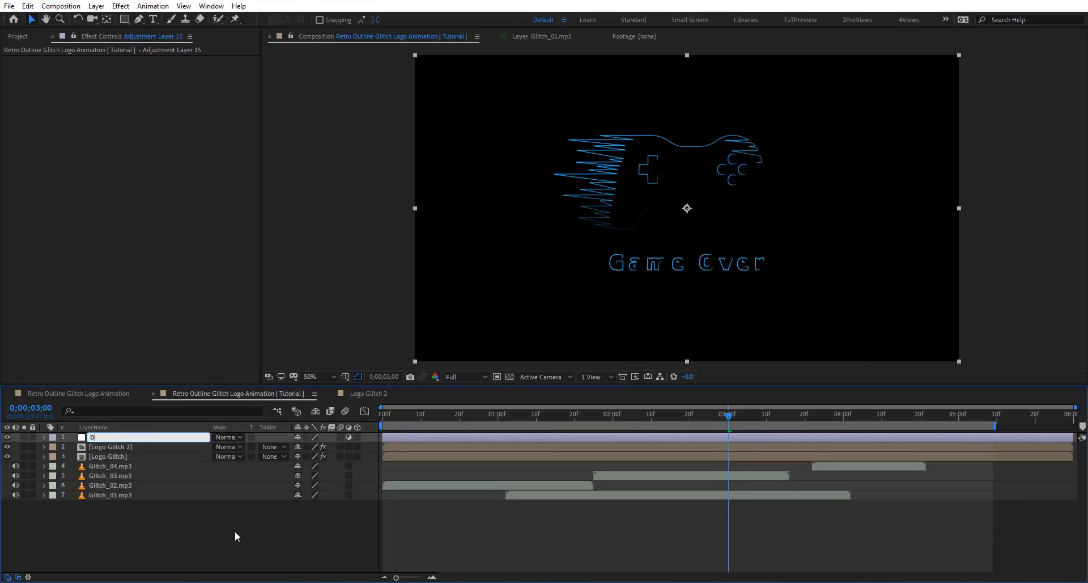
text(ispMap)
key(Return)
- Apply the Displacement Map effect to the DispMap adjustment layer
key(ctrl+space)
text(dis)
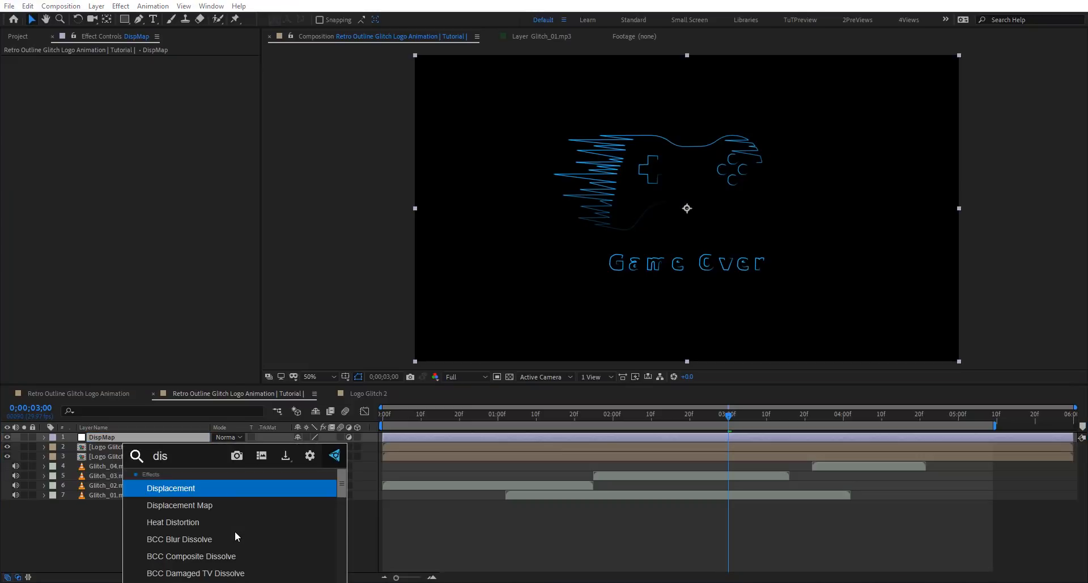
key(Down)
key(Return)
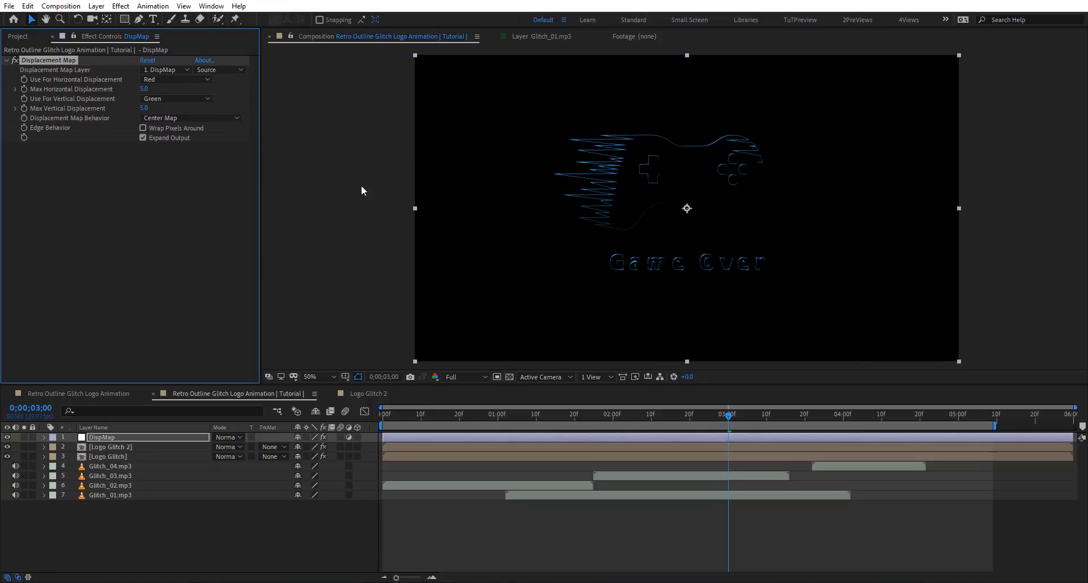
key(slash)
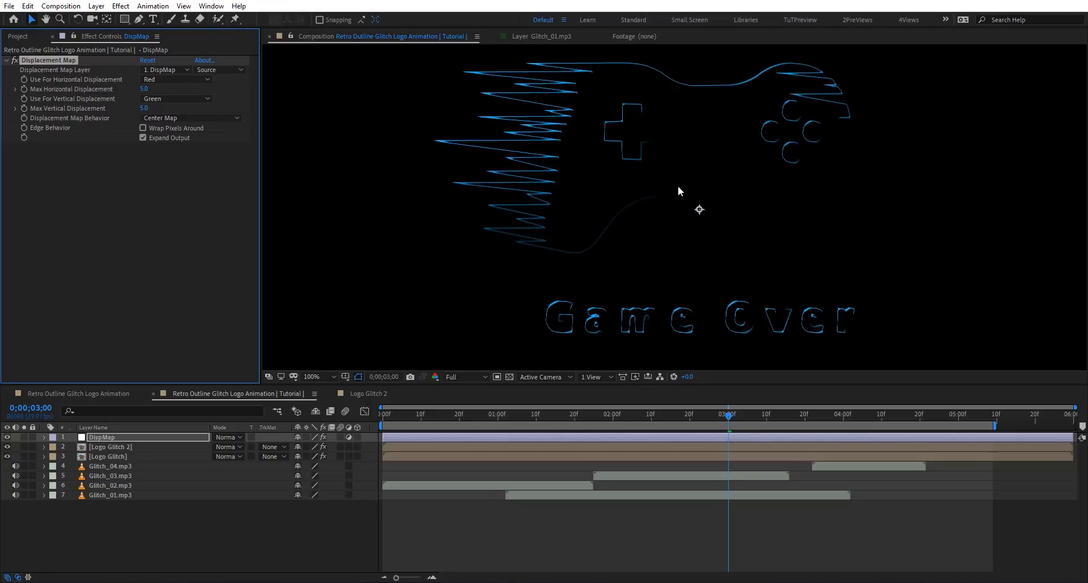
- Open the DispMap composition from the Maps folder, preview its glitch lines from the start, and examine the frame at 0;00;01;15
click(21, 38)
click(81, 216)
double_click(81, 215)
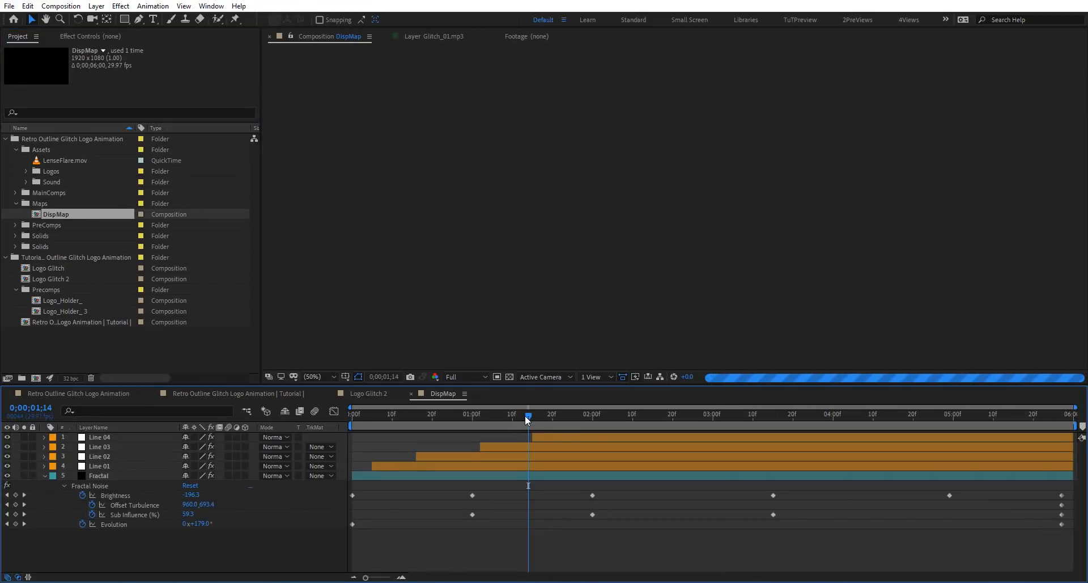
drag(526, 415, 349, 424)
key(space)
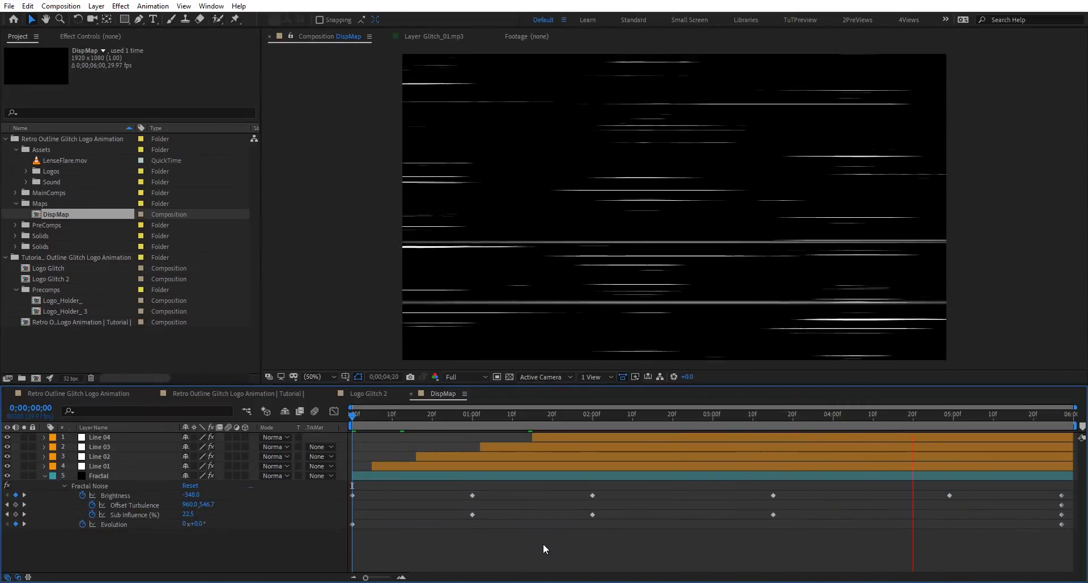
drag(482, 416, 532, 425)
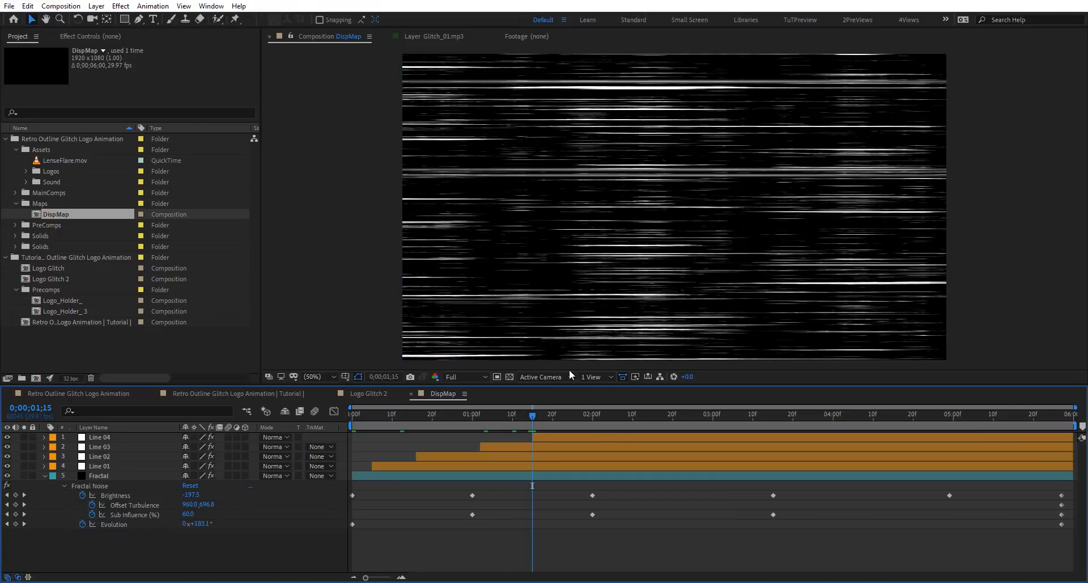
- Add a black solid above the line layers in the DispMap composition and apply the Fractal Noise effect to it
key(ctrl+y)
key(Return)
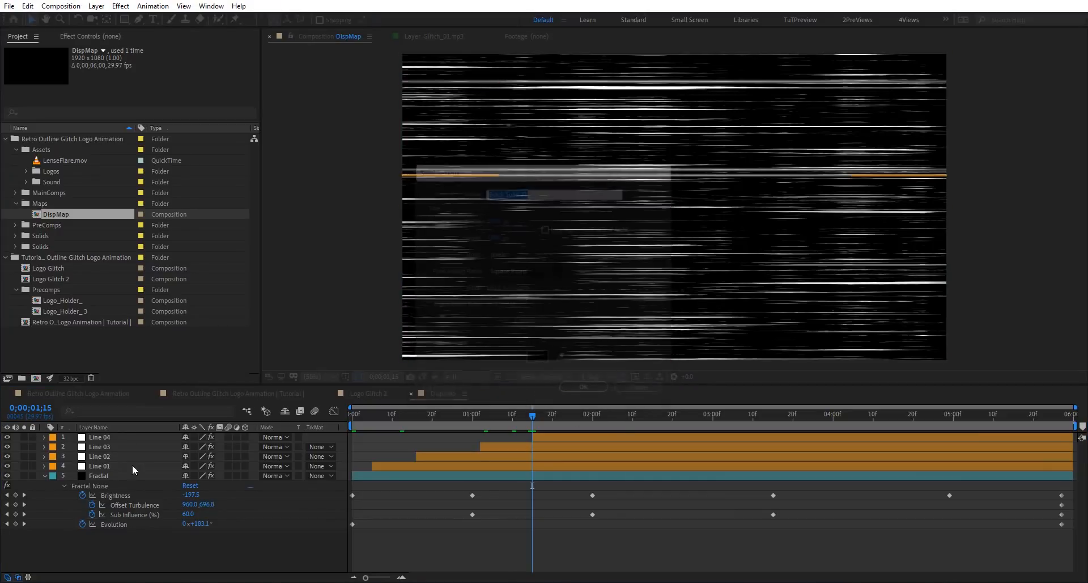
key(ctrl+space)
text(frac)
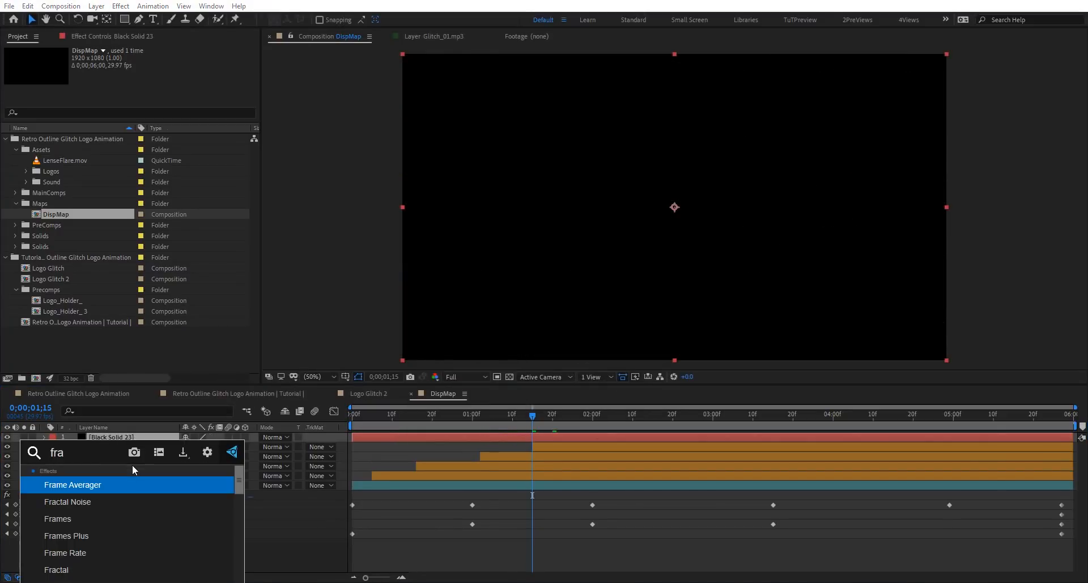
key(Down)
key(Down)
key(Return)
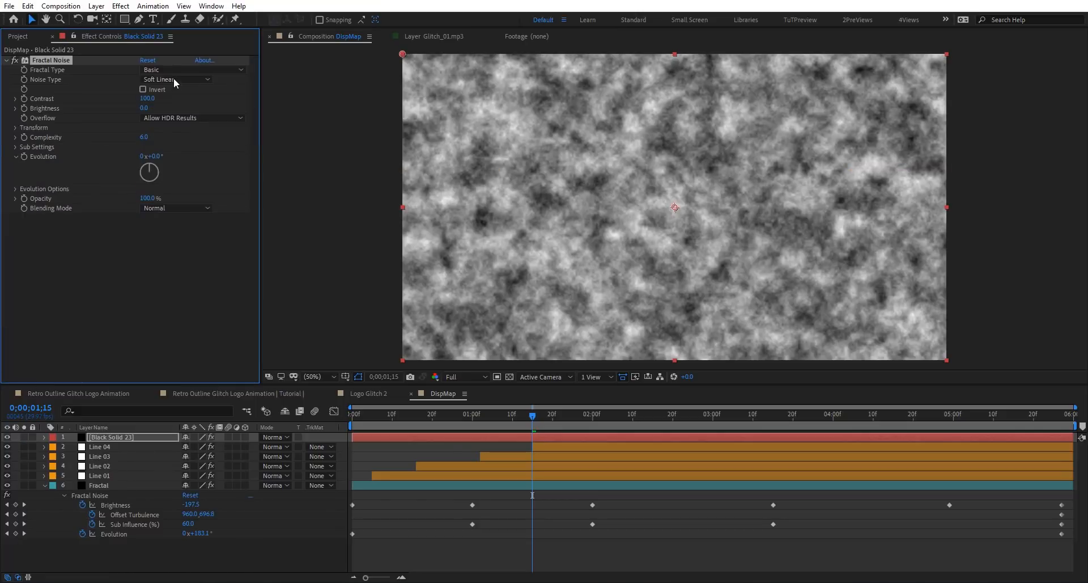
- Set the Fractal Type to Turbulent Smooth and, with Uniform Scaling off, Scale Width to 1300 and Scale Height to 6
click(226, 69)
click(233, 98)
click(14, 128)
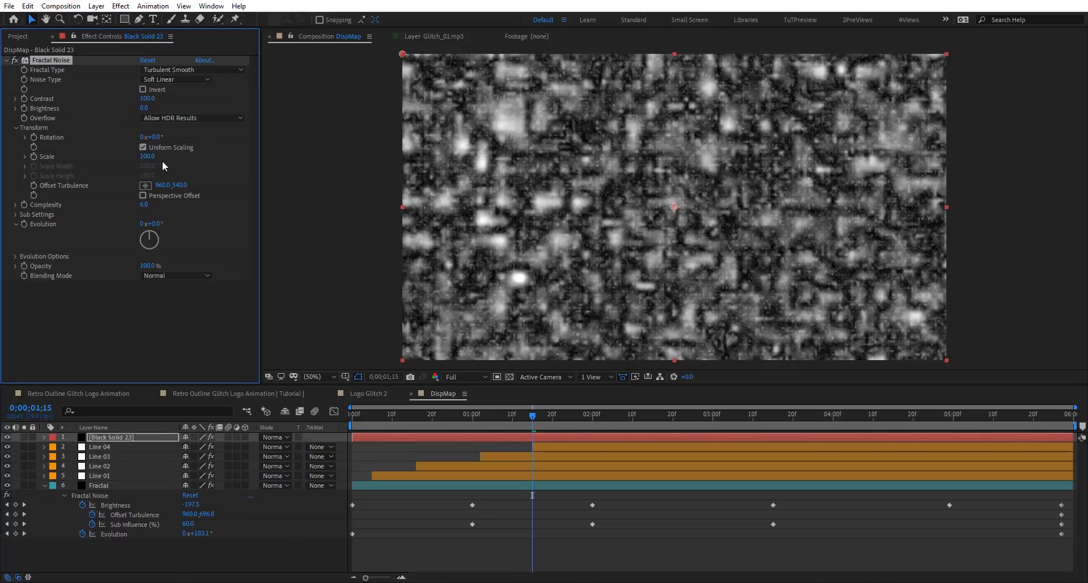
click(143, 148)
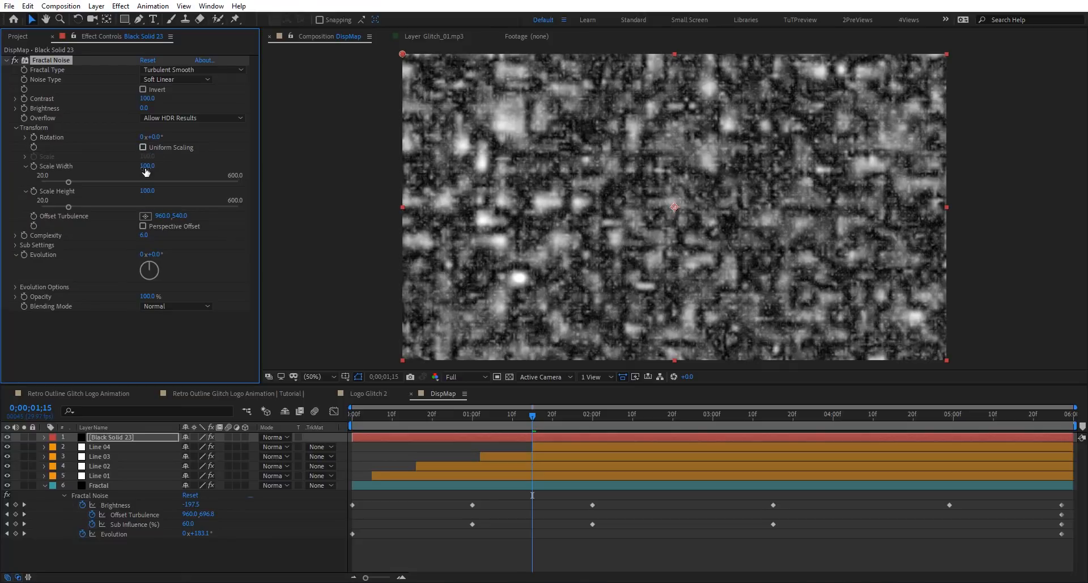
click(147, 166)
text(1300)
key(Return)
click(147, 190)
text(6)
key(Return)
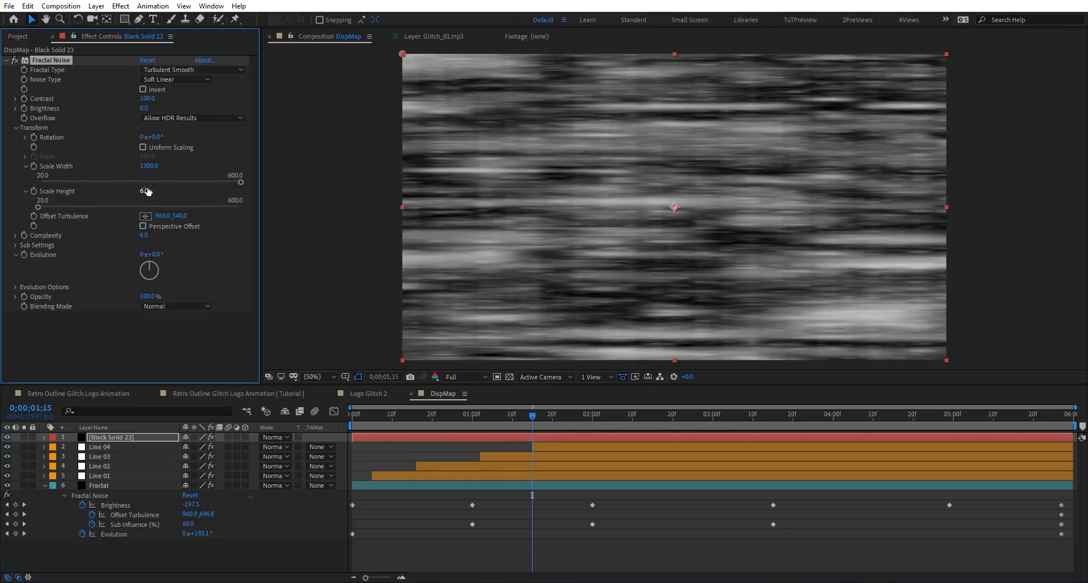
- Set the noise Contrast to 300 and lower its Brightness to about -141
click(147, 98)
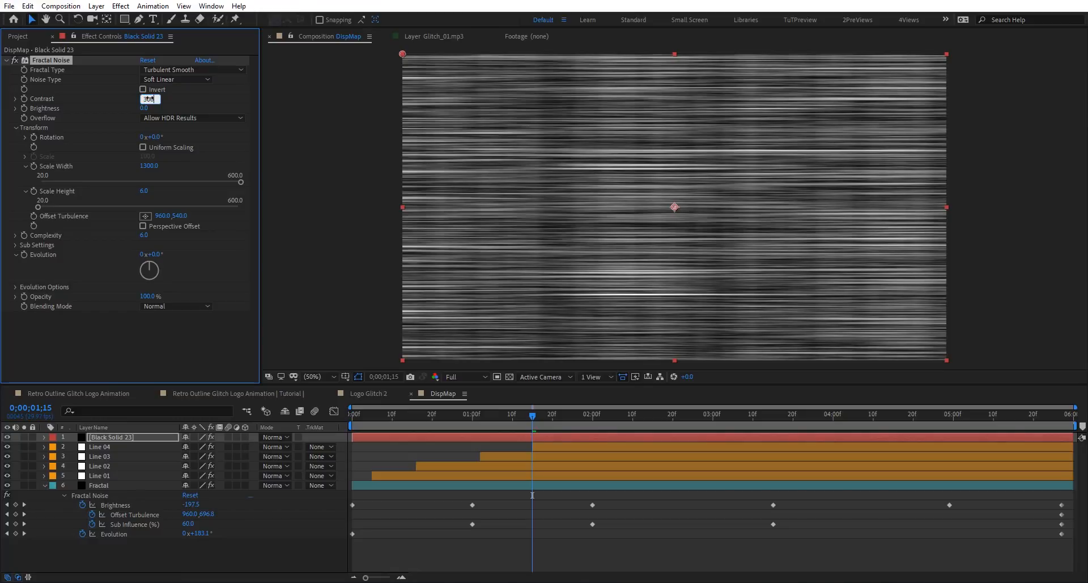
text(300)
key(Return)
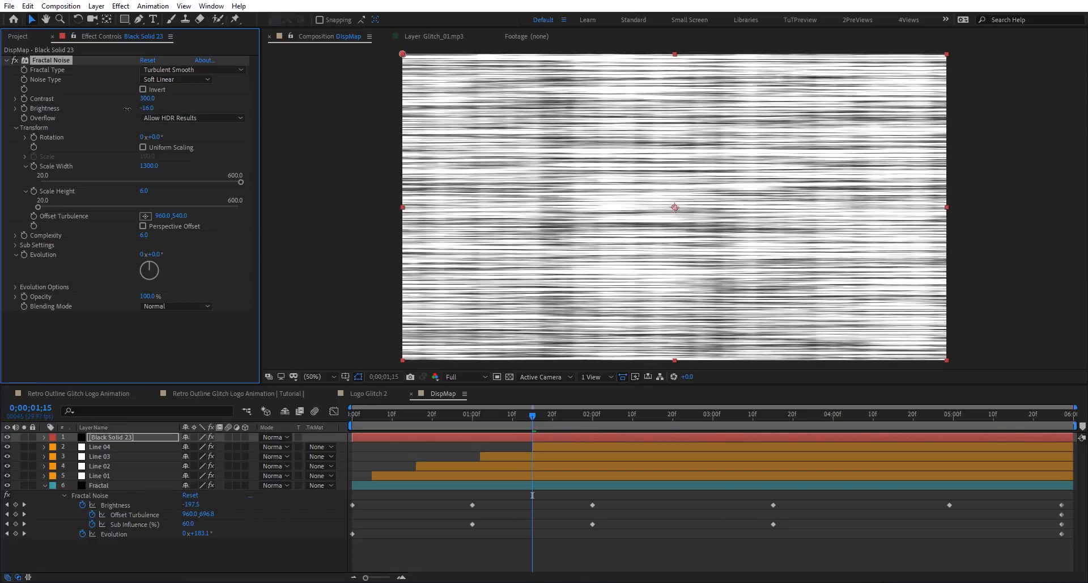
mouse_move(127, 108)
mouse_down()
mouse_move(59, 116)
mouse_move(71, 118)
mouse_up()
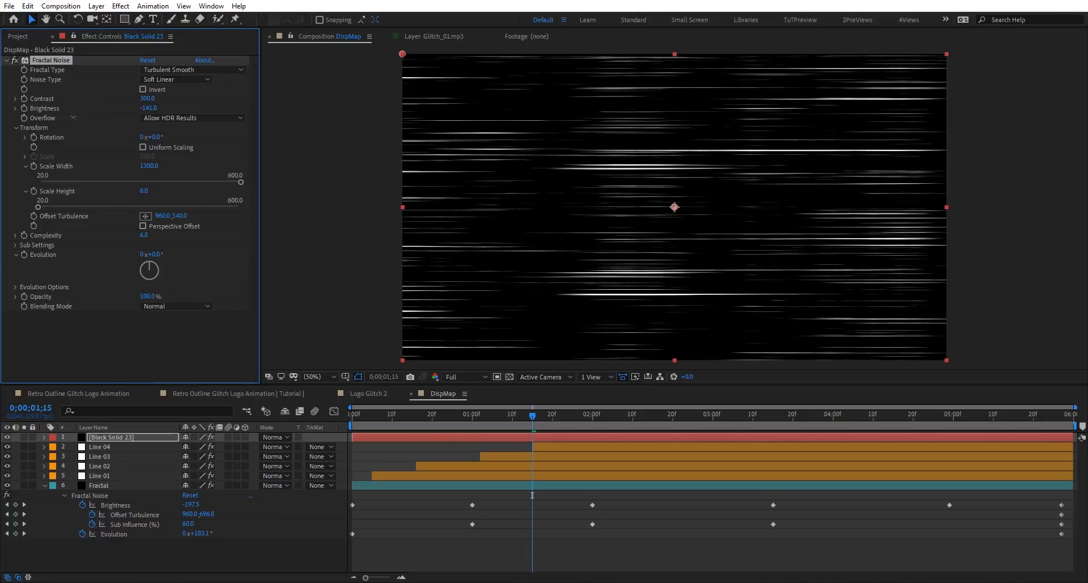
- Enable Brightness and Sub Influence keyframing at 0;00;00;00, with Brightness at -264 and Sub Influence at 63.1
drag(462, 418, 290, 425)
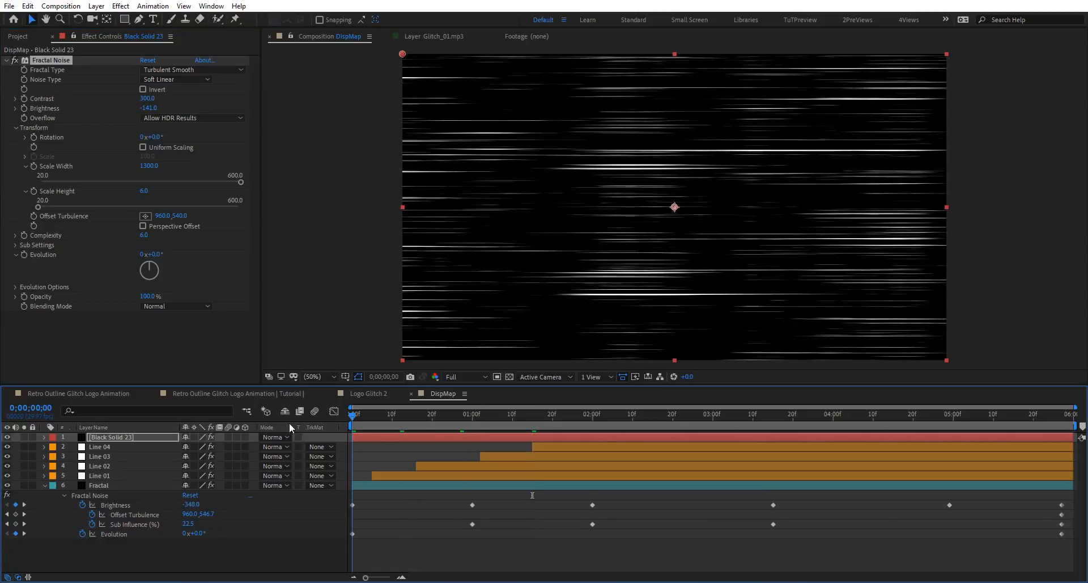
click(24, 108)
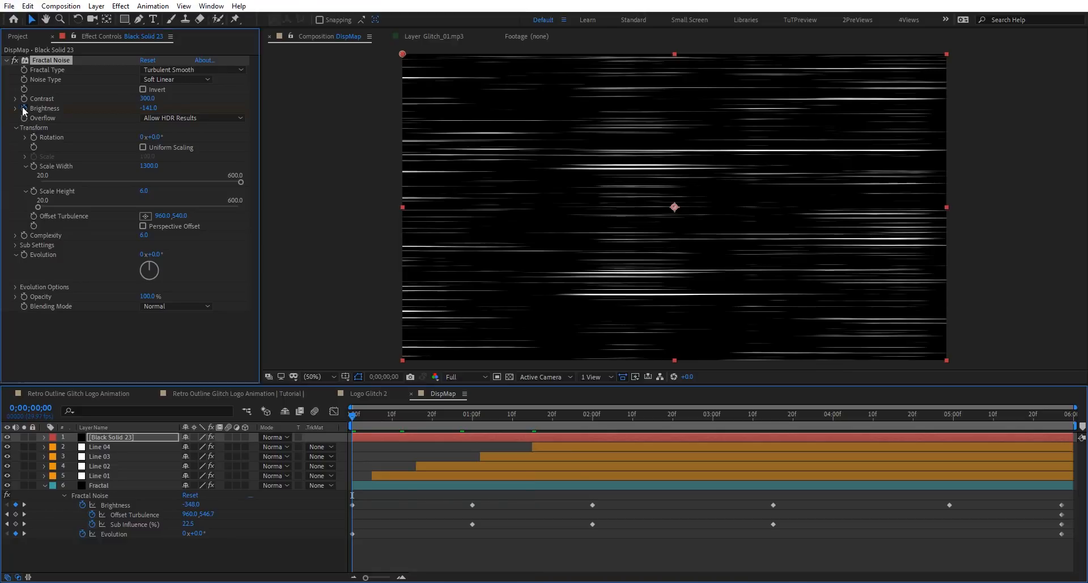
click(15, 245)
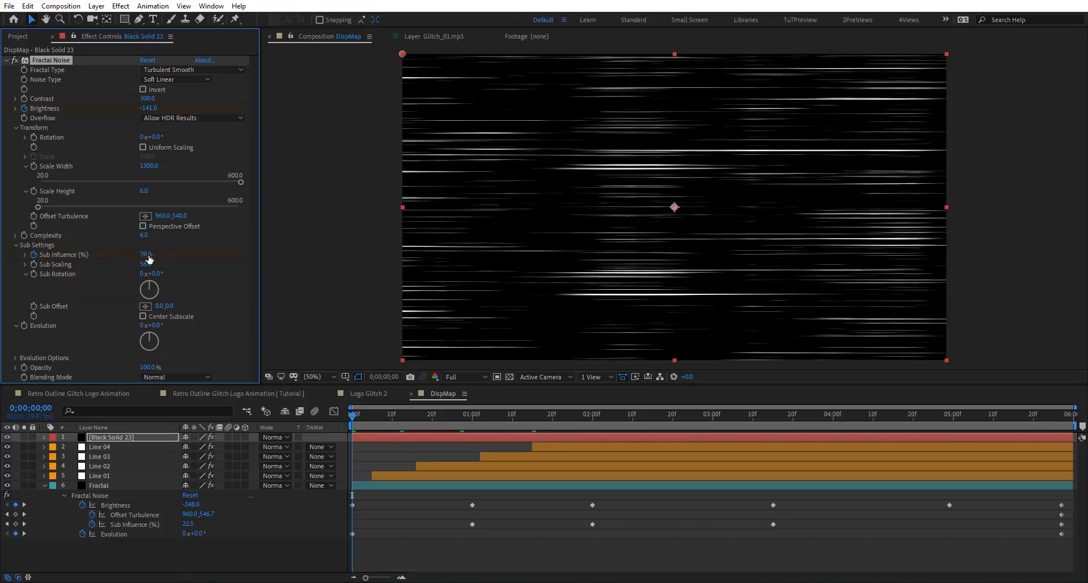
mouse_move(171, 253)
mouse_down()
mouse_move(362, 251)
mouse_move(127, 264)
mouse_up()
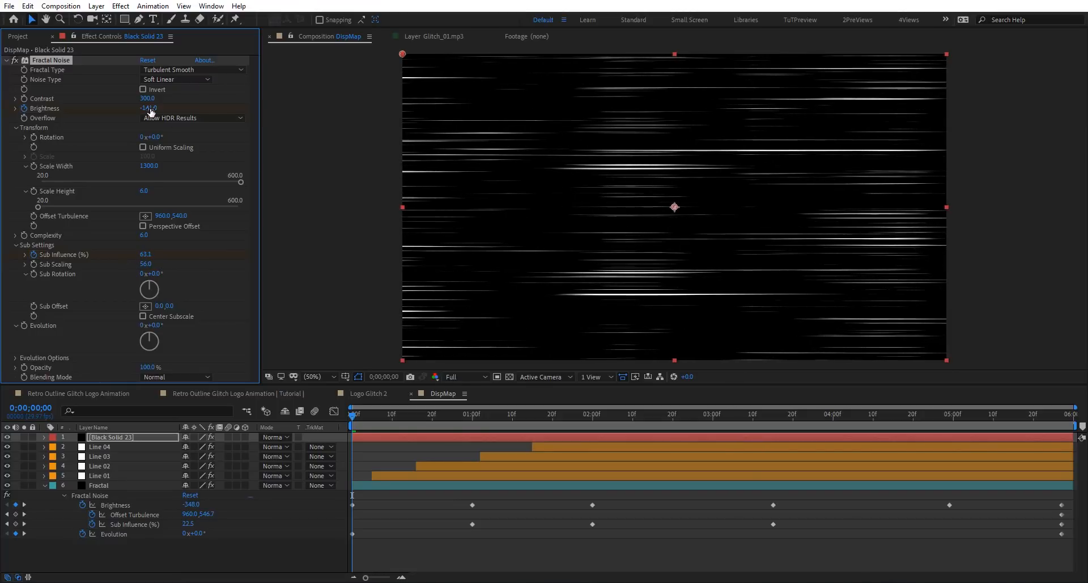
drag(127, 107, 250, 187)
- Keyframe Brightness at -129 and Sub Influence at 80 at 0;00;01;29
click(589, 415)
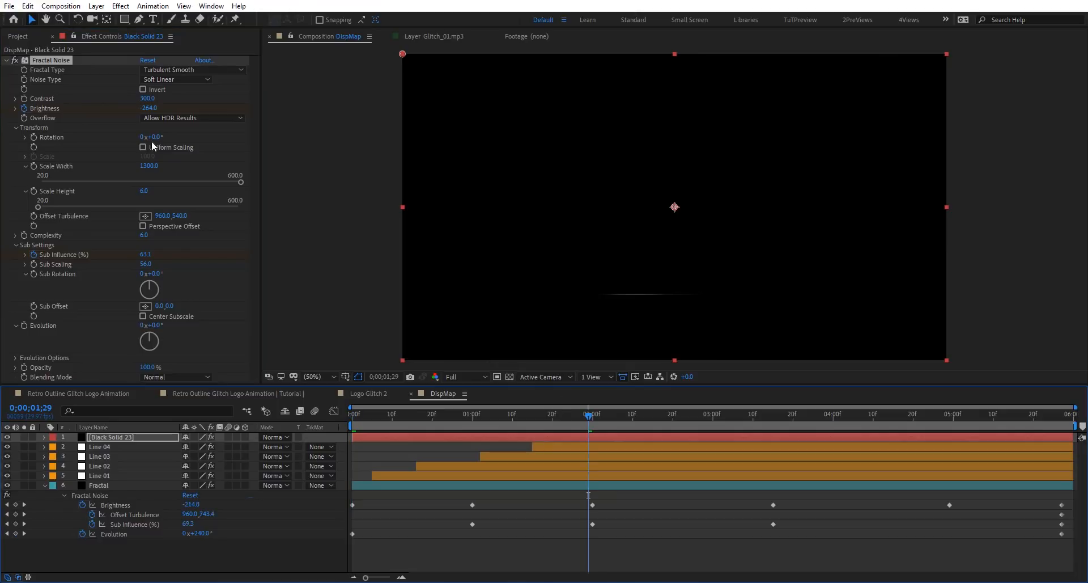
drag(148, 113, 317, 126)
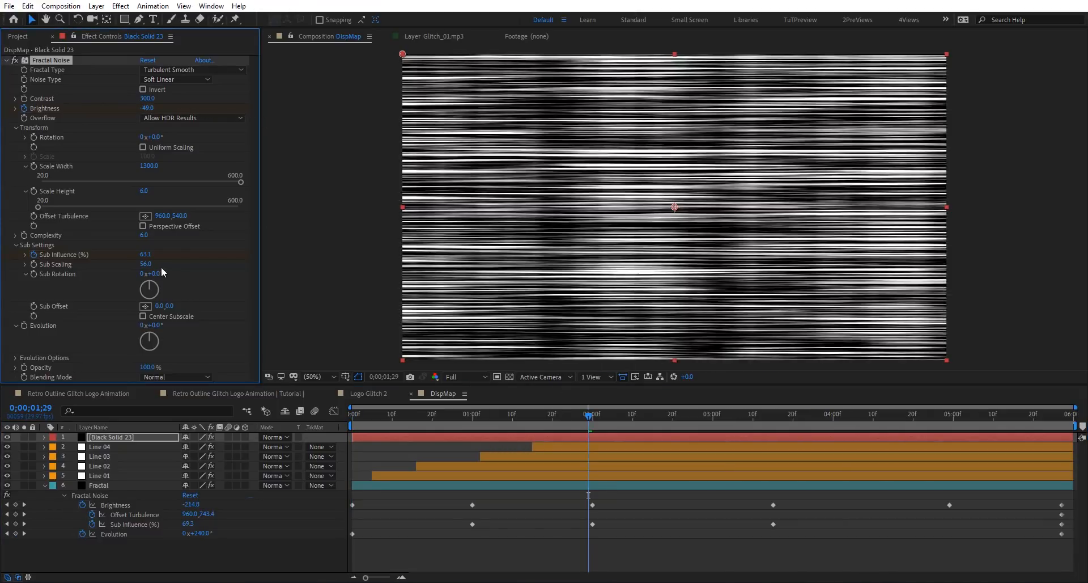
click(145, 255)
key(Return)
drag(147, 108, 98, 106)
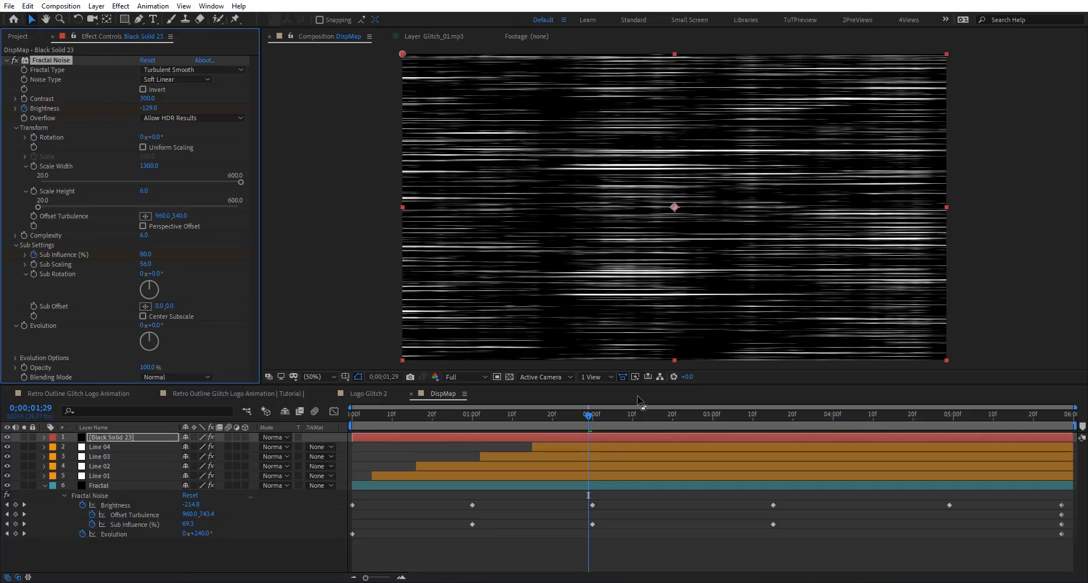
- Keyframe Brightness at -342 and Sub Influence at 53.6 on the last frame, 0;00;05;29
click(1082, 424)
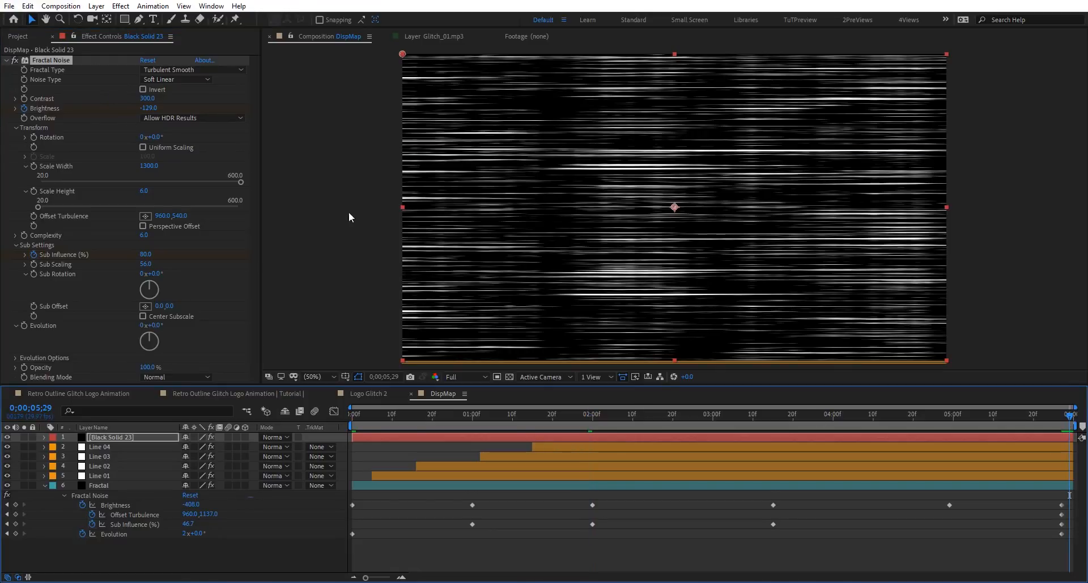
drag(149, 108, 57, 104)
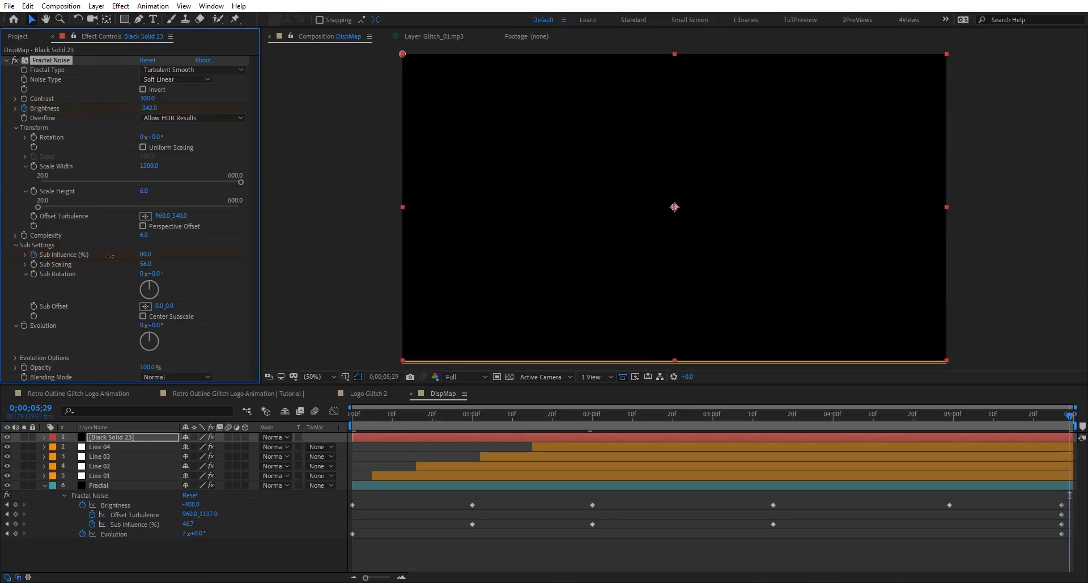
drag(75, 273, 76, 272)
click(543, 434)
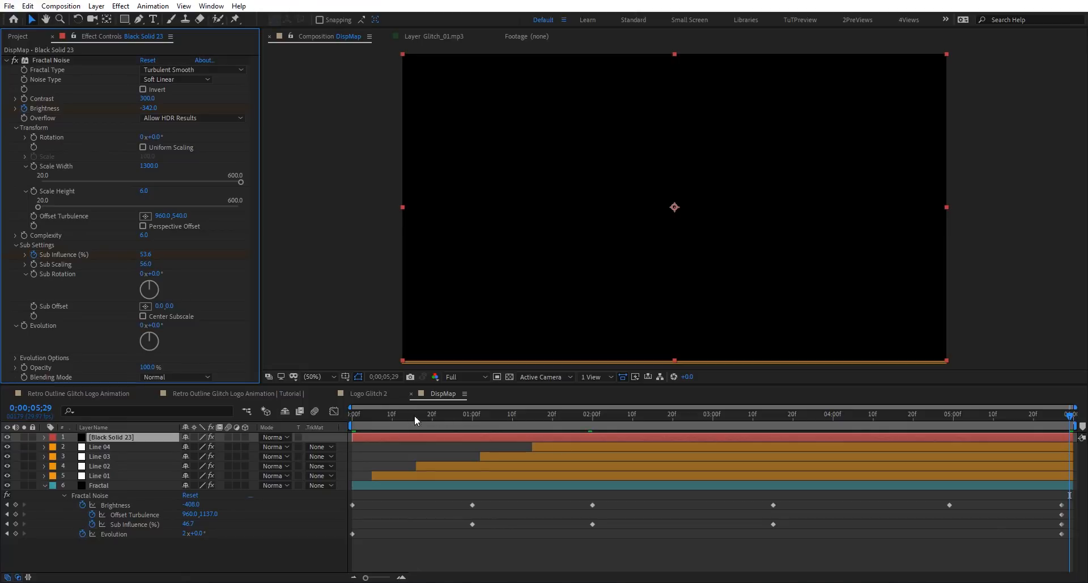
- Keyframe Brightness at -129.4 and Sub Influence at about 74.7 at 0;00;03;16, and scrub through the middle of the animation
drag(413, 415, 777, 433)
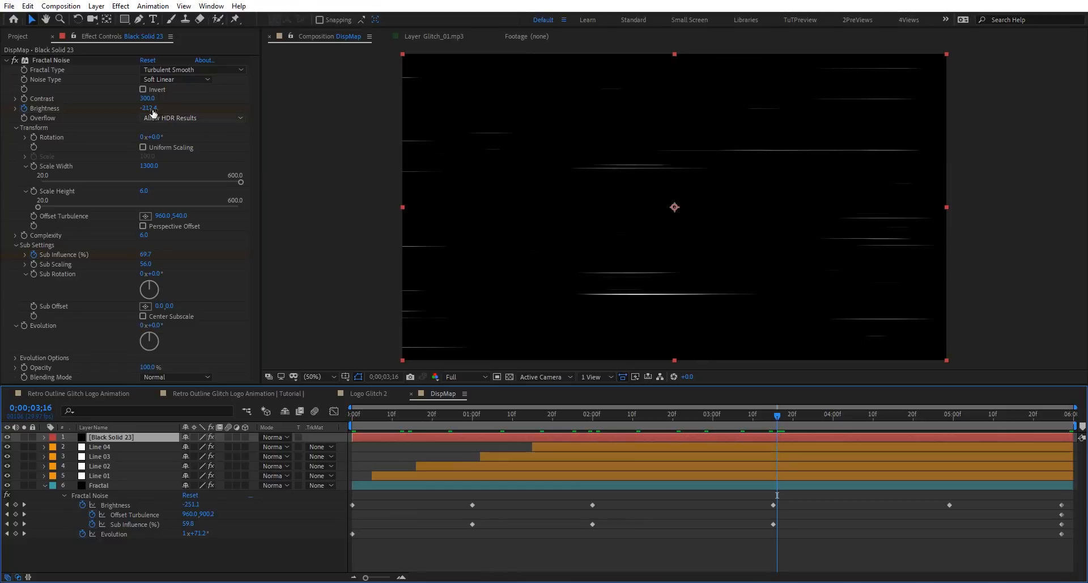
drag(152, 111, 108, 107)
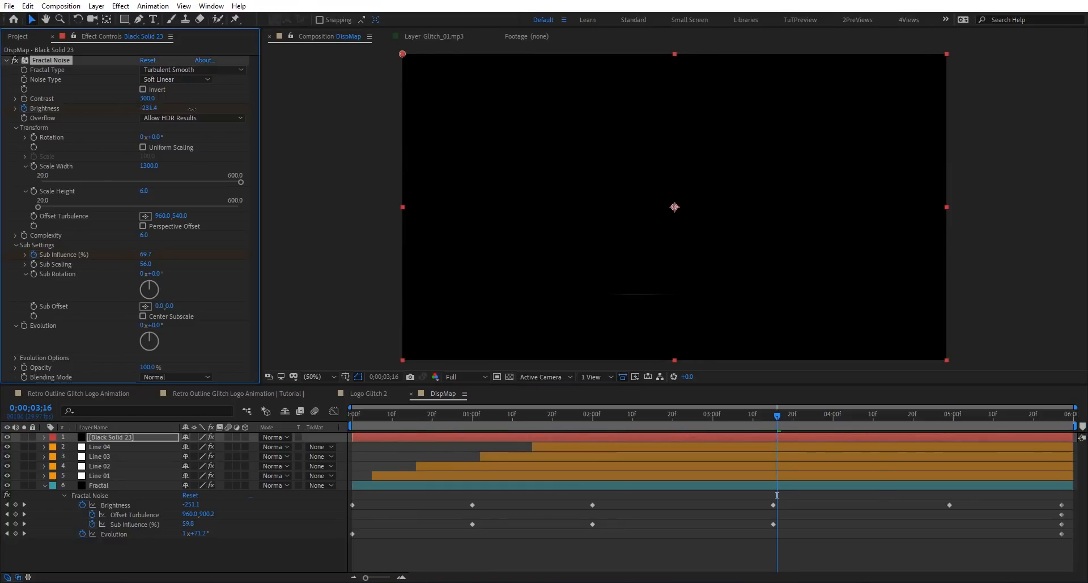
mouse_move(193, 109)
mouse_down()
mouse_move(223, 115)
mouse_move(213, 115)
mouse_up()
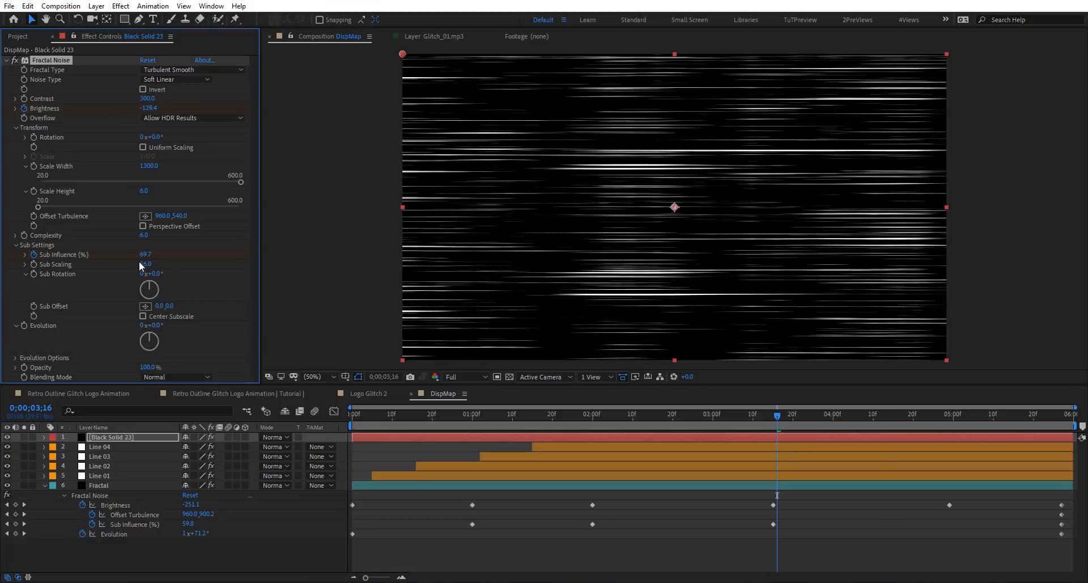
drag(175, 258, 178, 259)
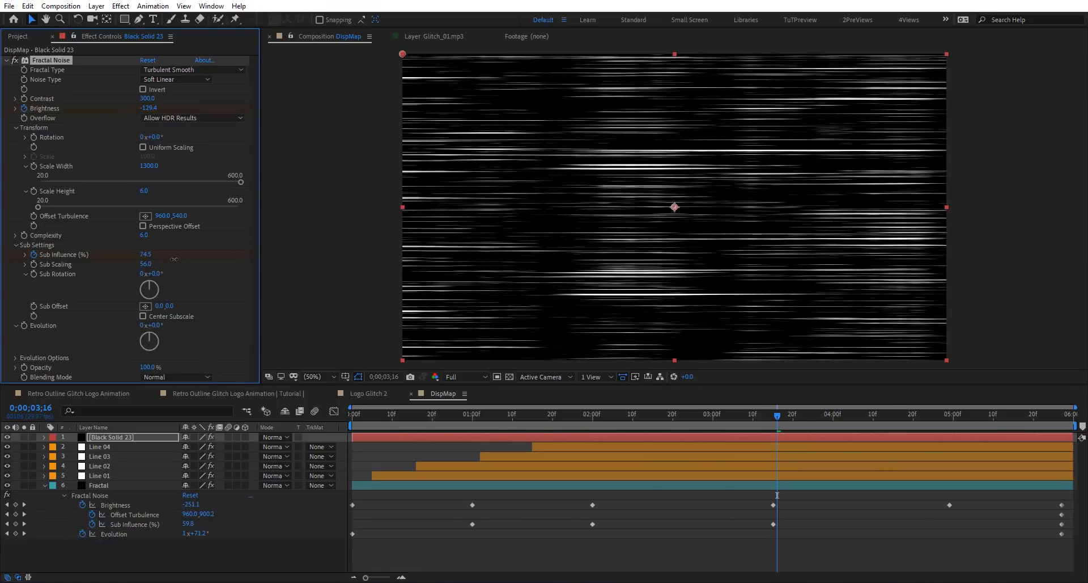
drag(777, 416, 604, 415)
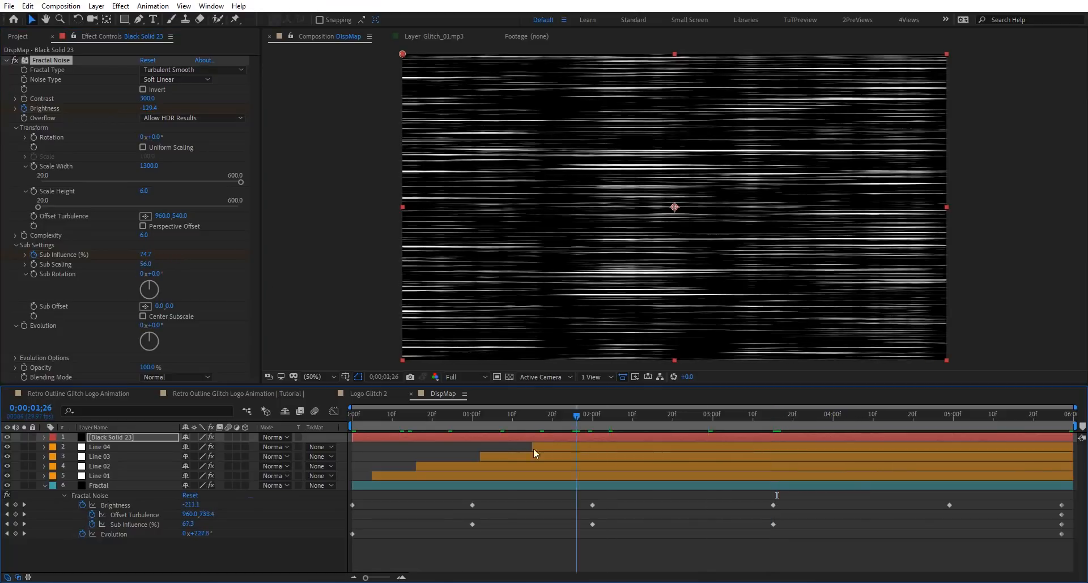
mouse_move(658, 480)
mouse_down()
mouse_move(748, 482)
mouse_move(665, 496)
mouse_up()
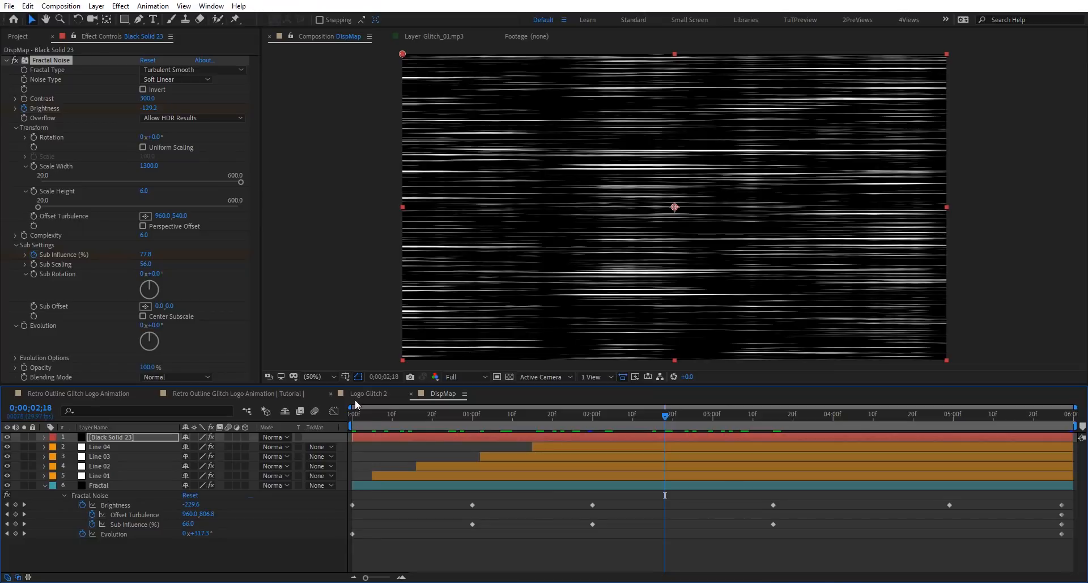
- Animate Offset Turbulence from 960, 540 on the first frame to 960, 1146 at 0;00;05;29, and scrub to check the motion
drag(357, 418, 345, 421)
click(33, 216)
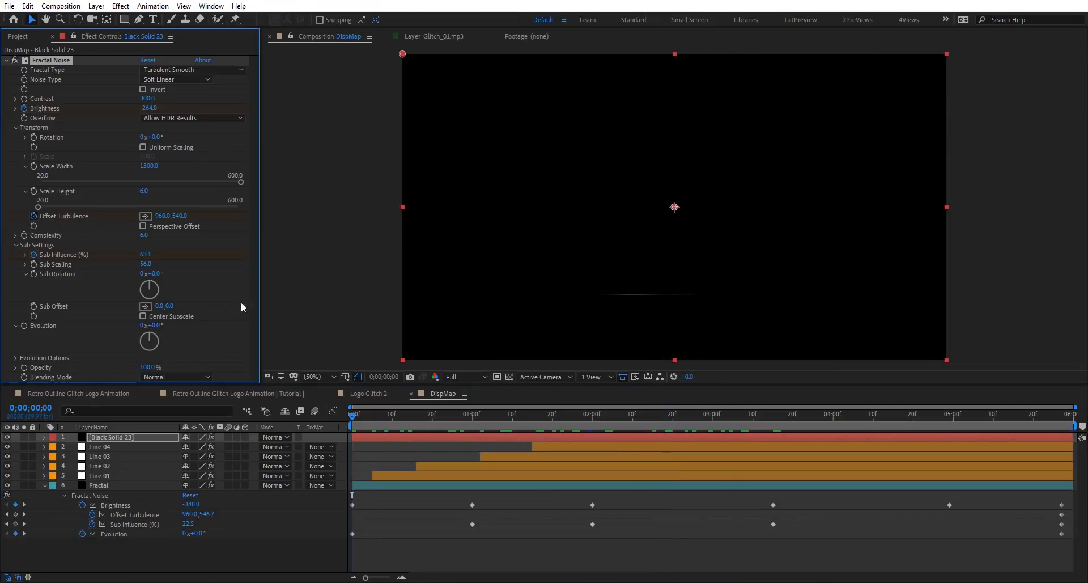
click(1076, 420)
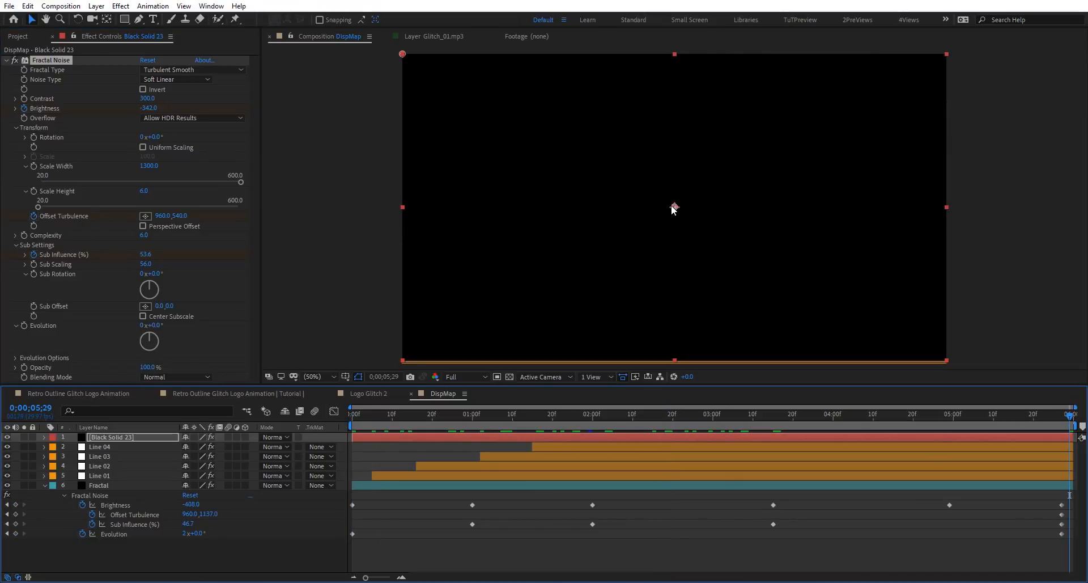
drag(674, 207, 676, 348)
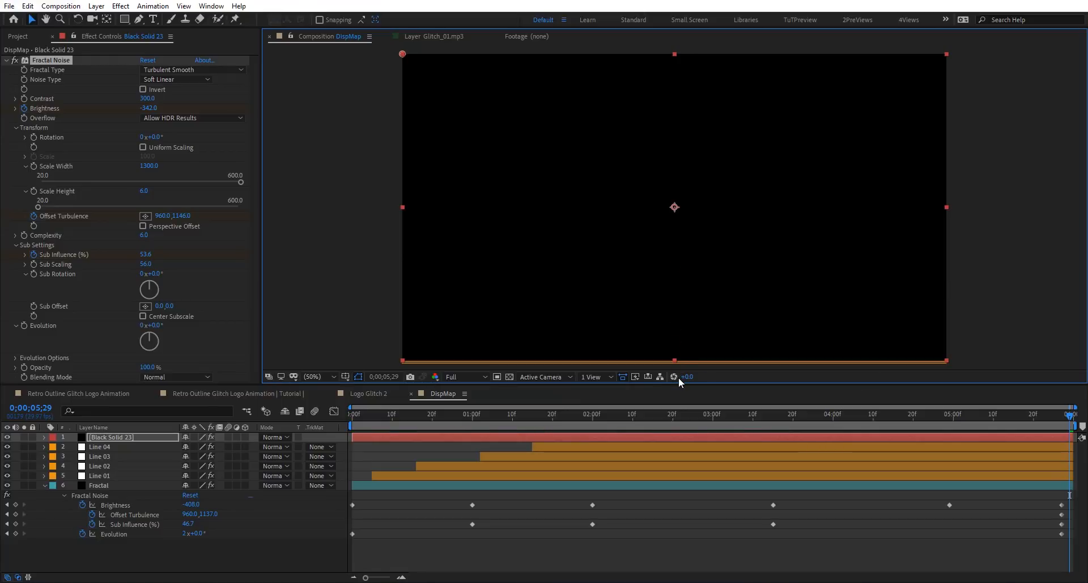
drag(508, 417, 492, 480)
- Animate Evolution from 0 on the first frame to 2 full revolutions at 0;00;05;29, and scrub through the moving lines
key(Home)
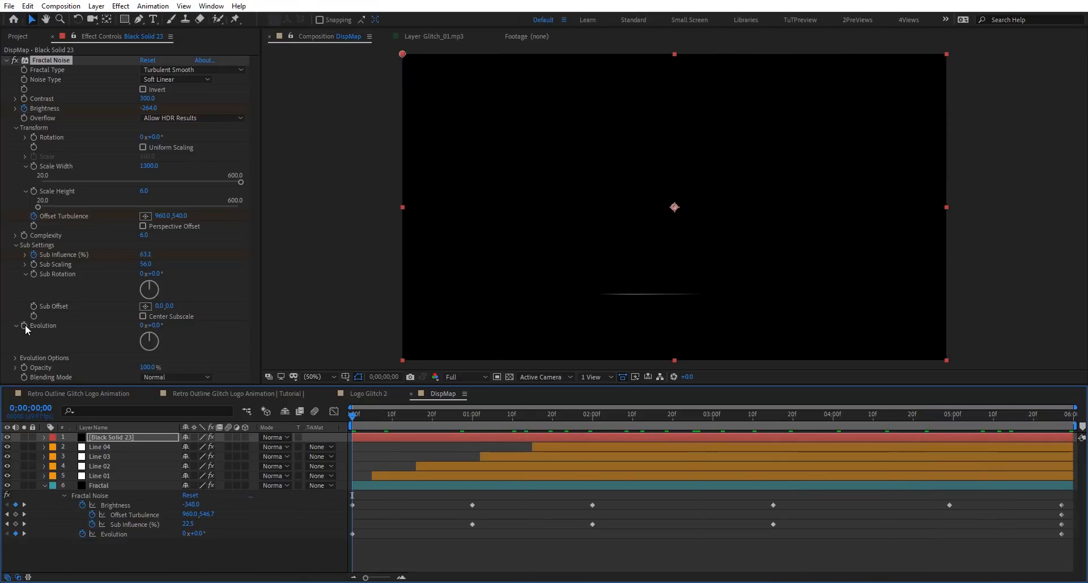
click(24, 325)
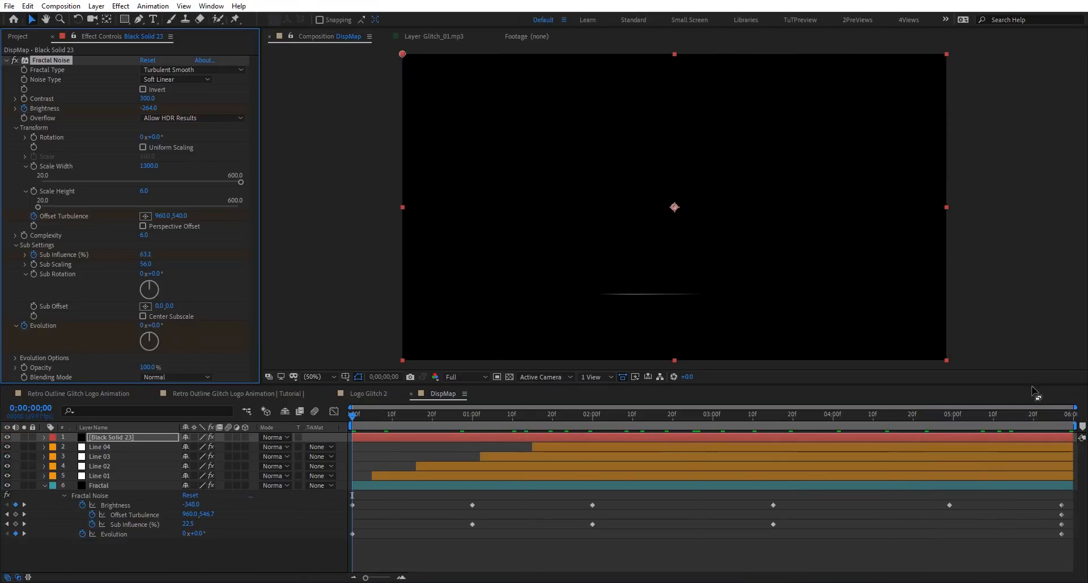
key(End)
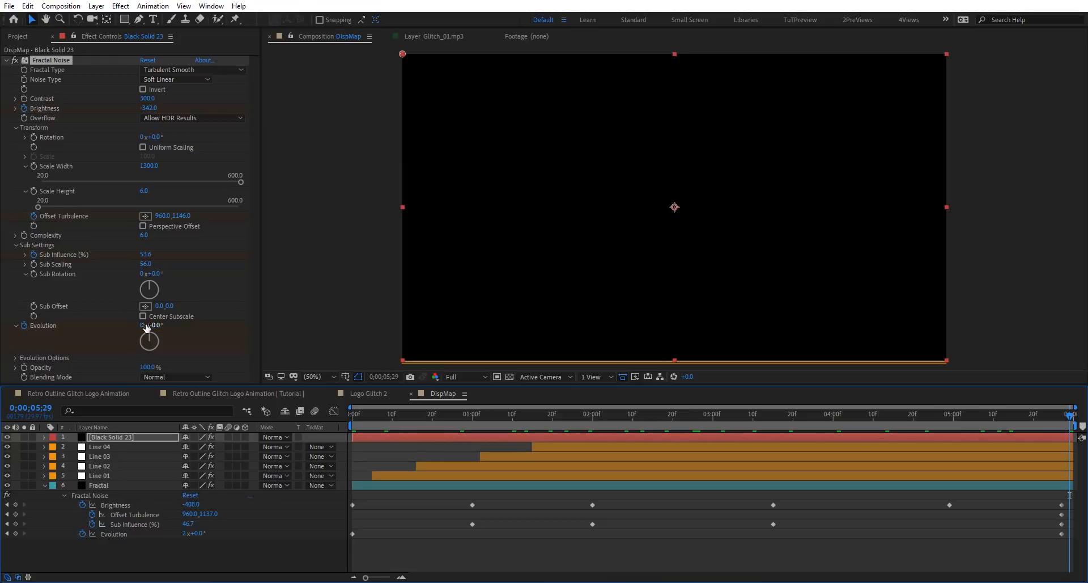
click(142, 326)
key(Return)
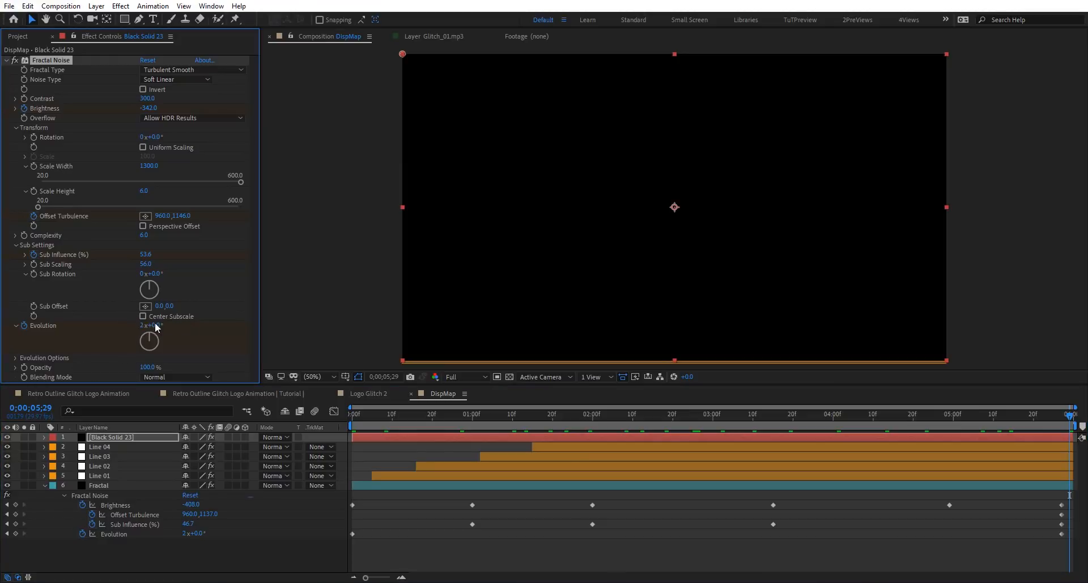
drag(371, 416, 923, 447)
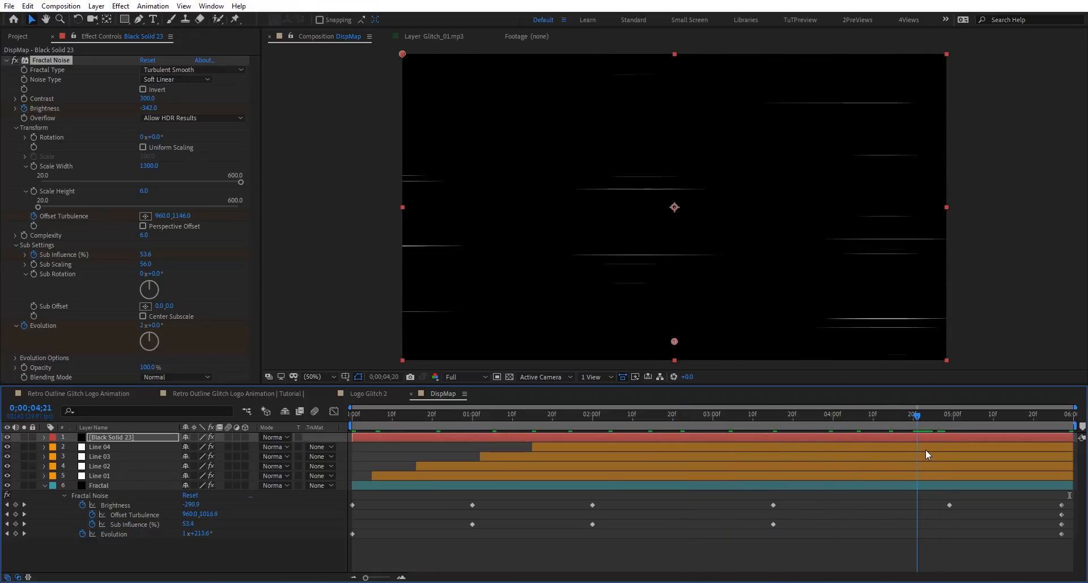
- Adjust the noise Brightness with a keyframe at 0;00;04;23 and scrub back to 0;00;01;28 to review the lines
drag(149, 107, 122, 108)
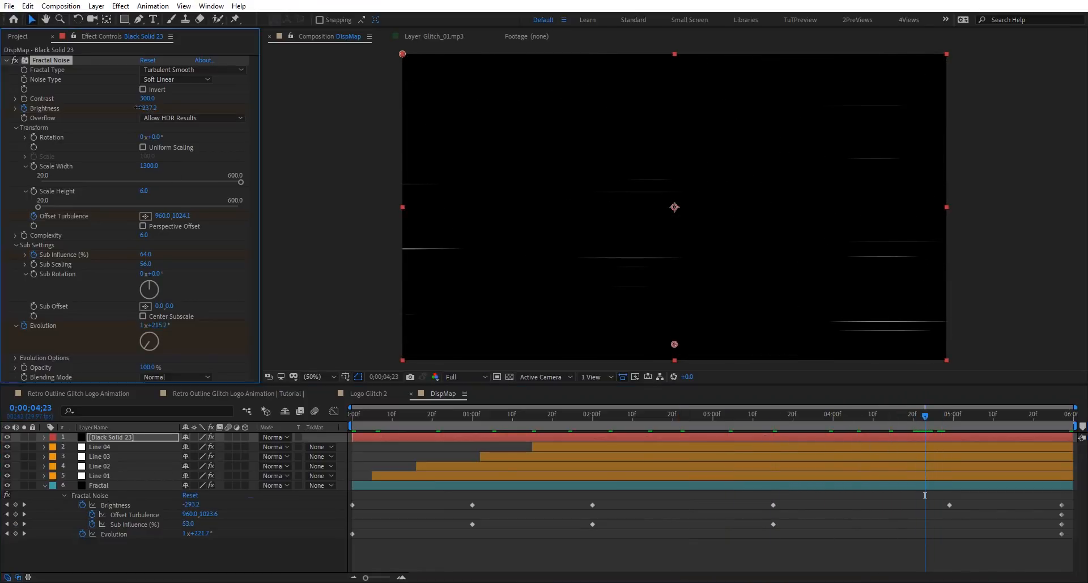
drag(193, 107, 277, 108)
drag(911, 419, 586, 496)
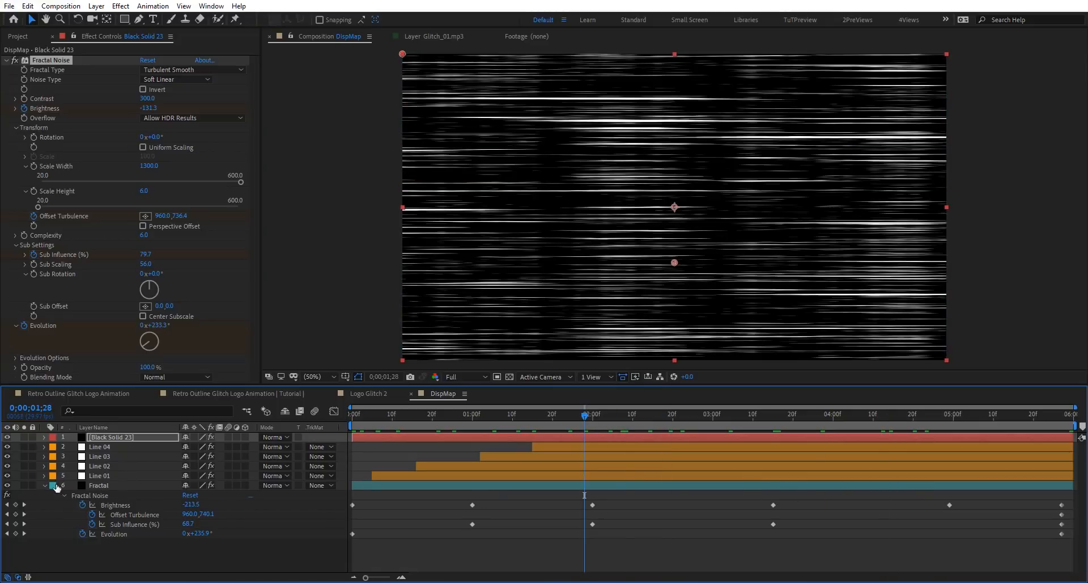
- Move Black Solid 23 directly above the Fractal layer, and solo Line 01 to review its Position and Scale keyframes
drag(136, 436, 130, 478)
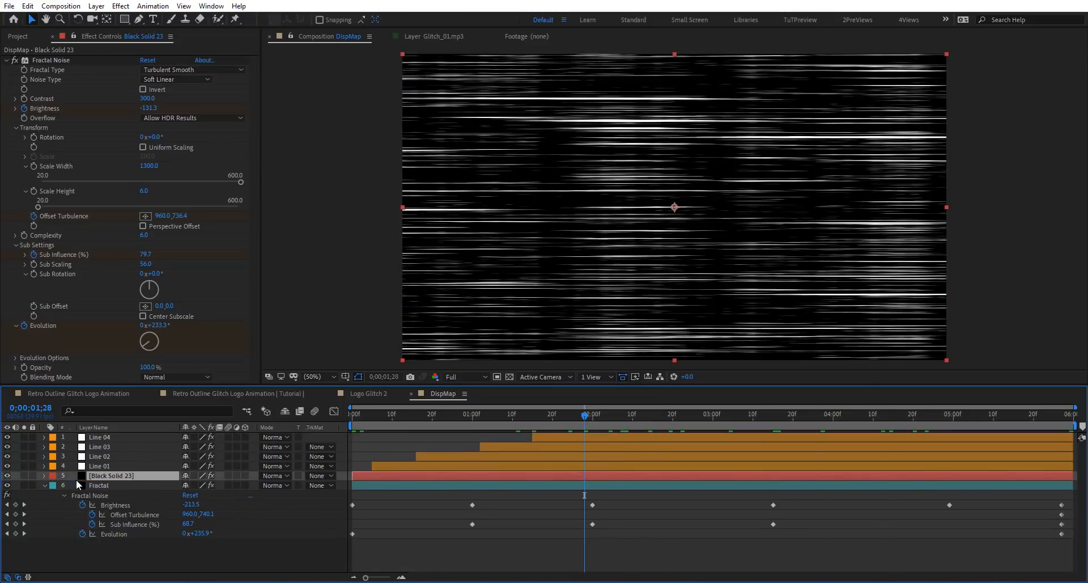
click(118, 466)
click(25, 467)
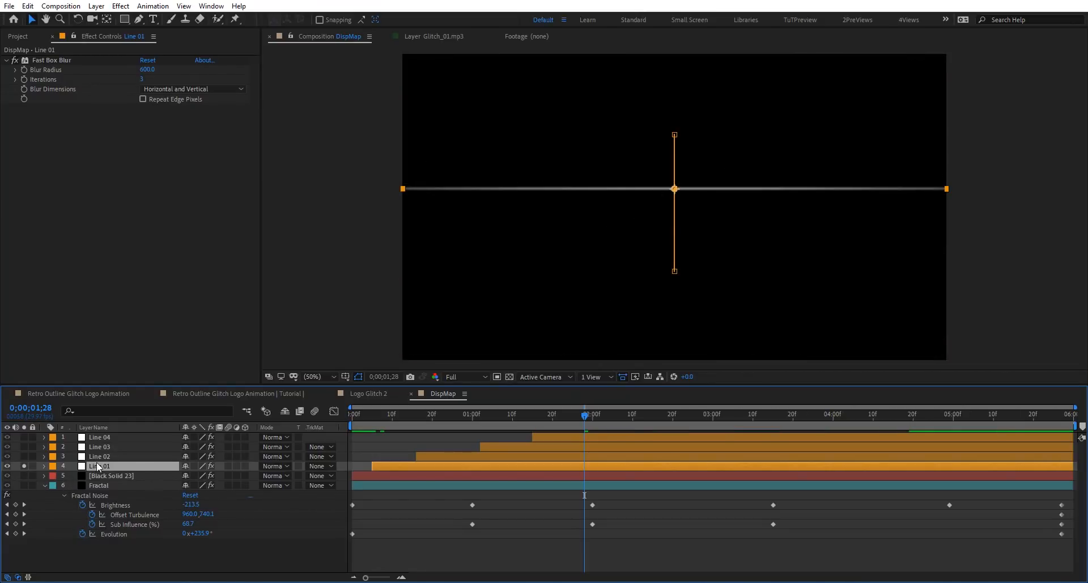
key(u)
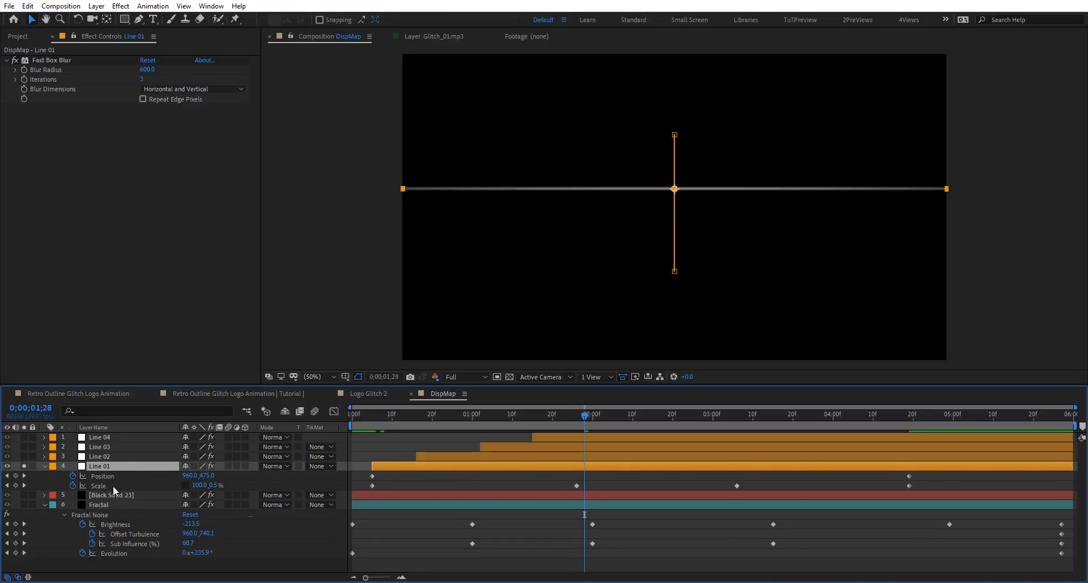
click(375, 420)
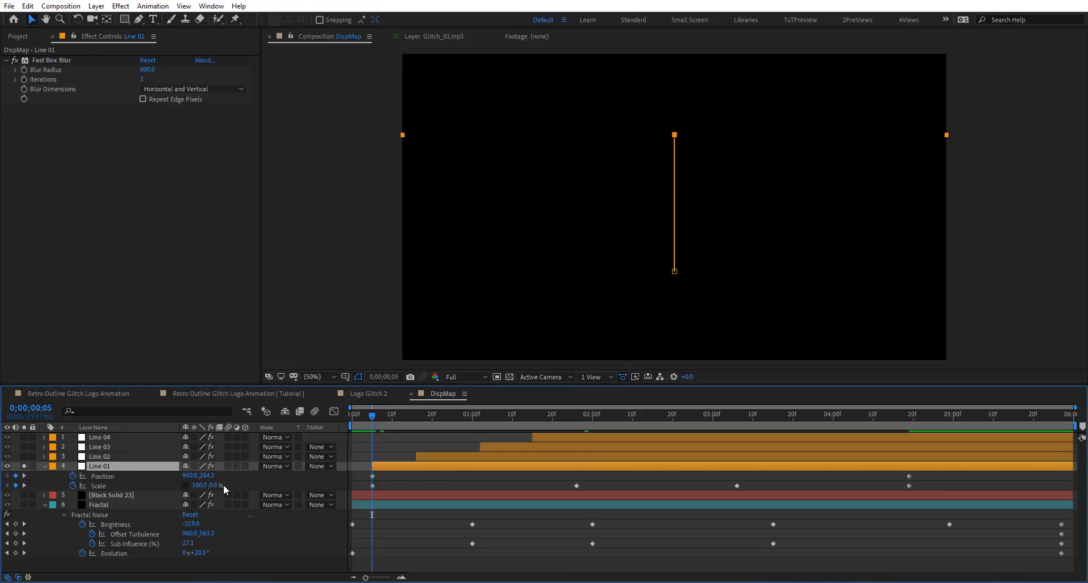
drag(485, 415, 577, 420)
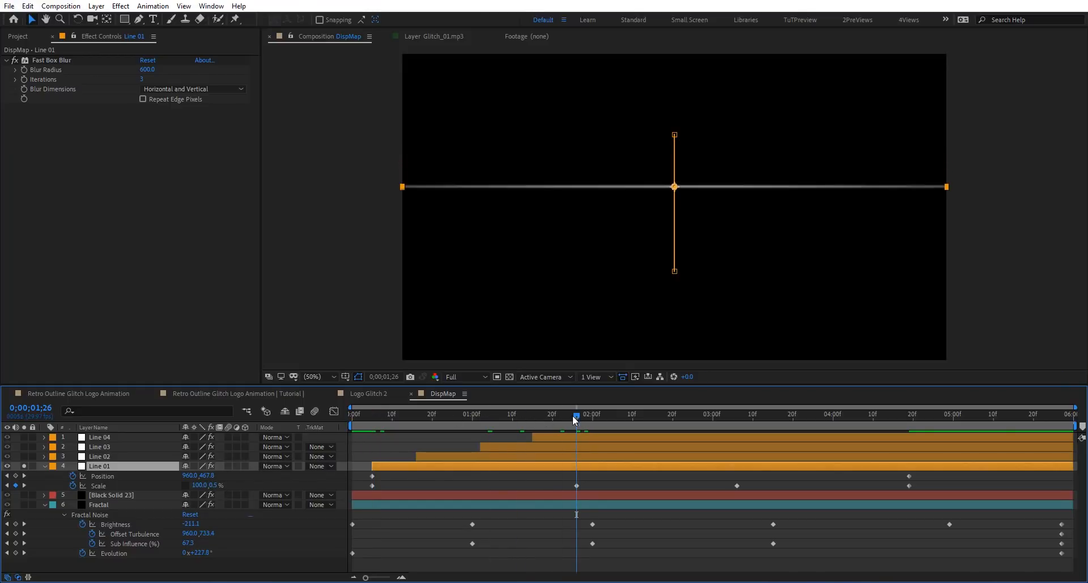
drag(655, 422, 917, 440)
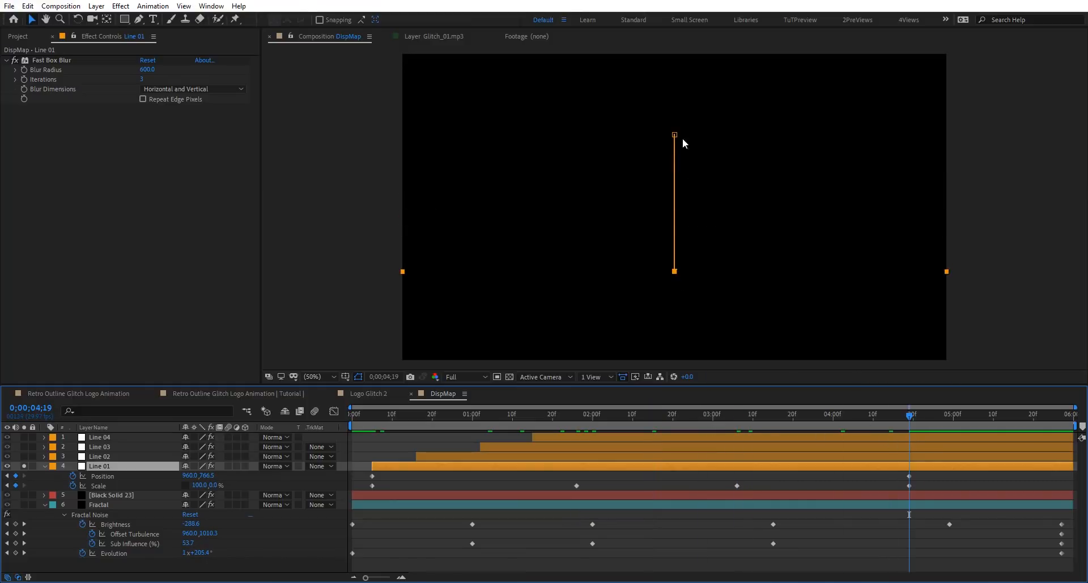
drag(912, 416, 533, 433)
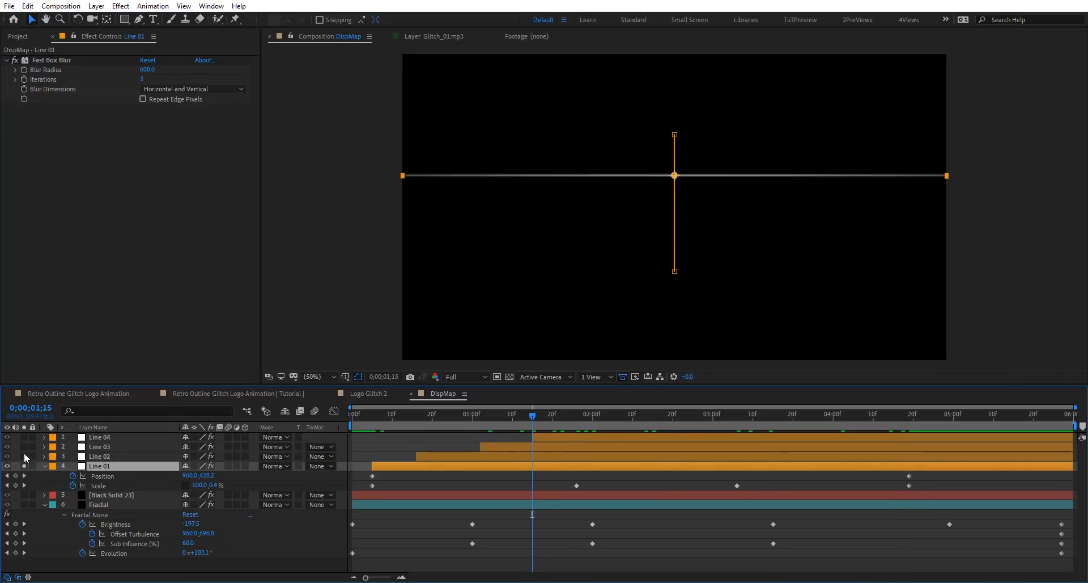
- Solo all four Line layers together, scrub from 0;00;01;15 to 0;00;03;28 to review their motion, and release the solo
click(23, 437)
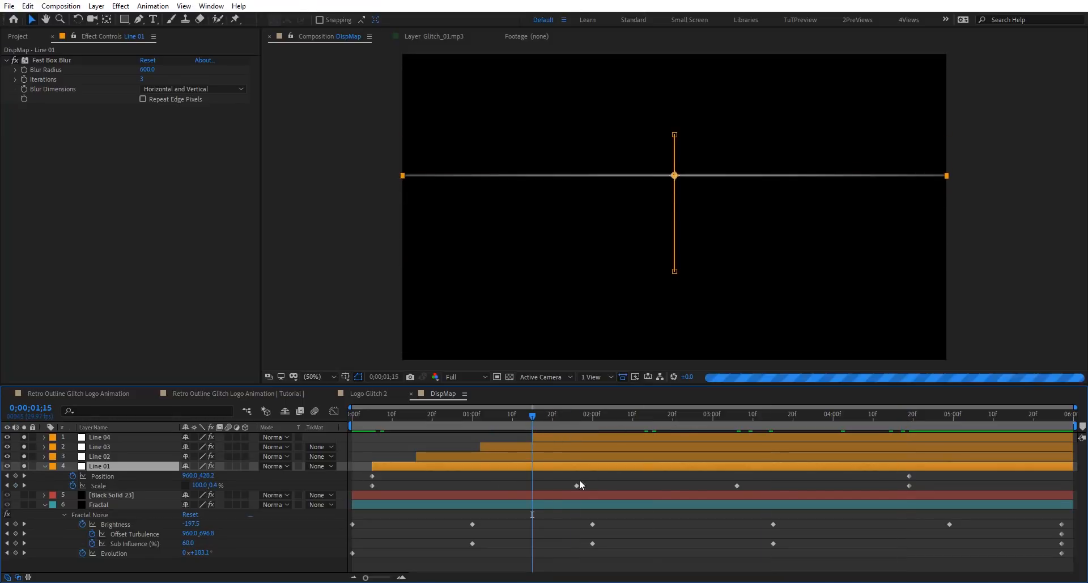
click(537, 415)
drag(611, 422, 638, 430)
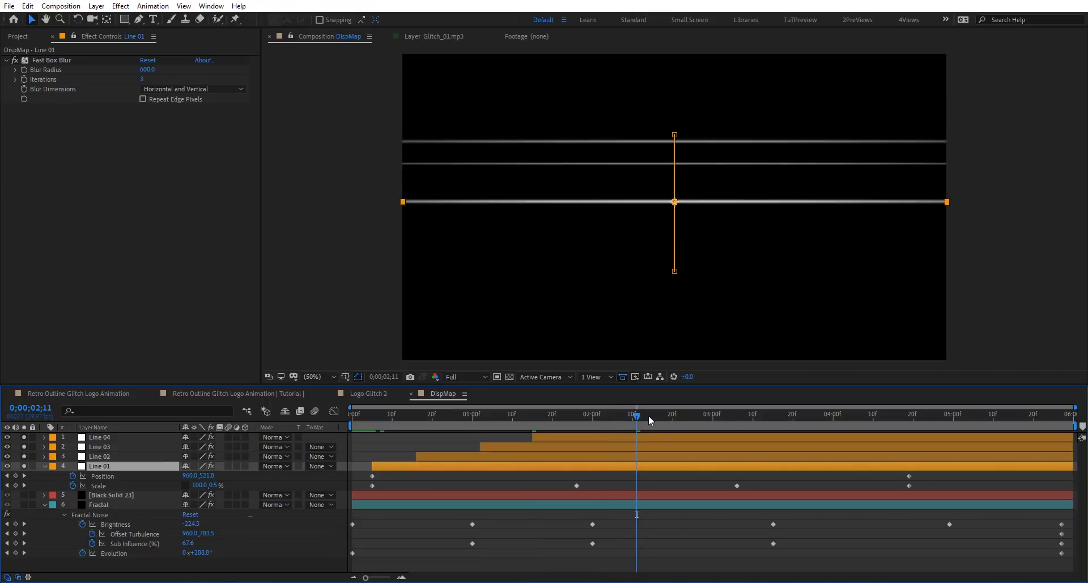
drag(649, 415, 826, 410)
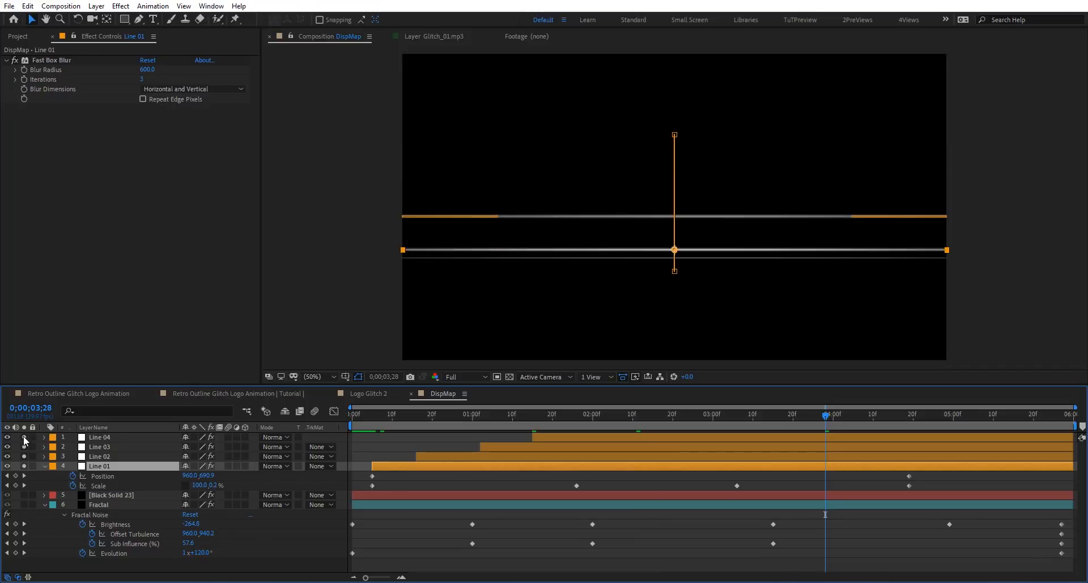
drag(24, 437, 23, 473)
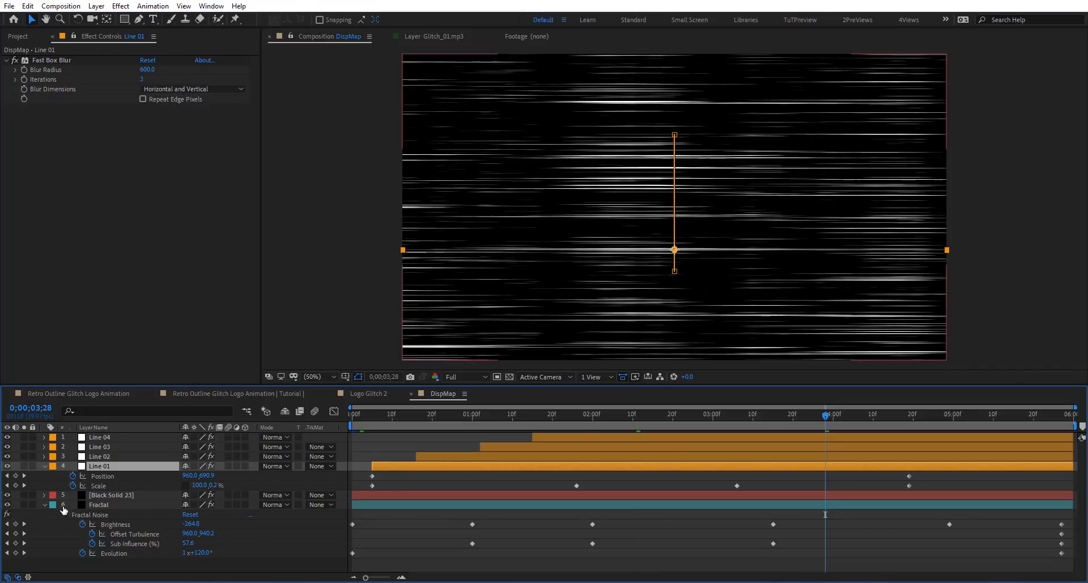
- Hide Black Solid 23, and add the DispMap composition as a hidden top layer in the tutorial's main composition
click(130, 497)
click(7, 497)
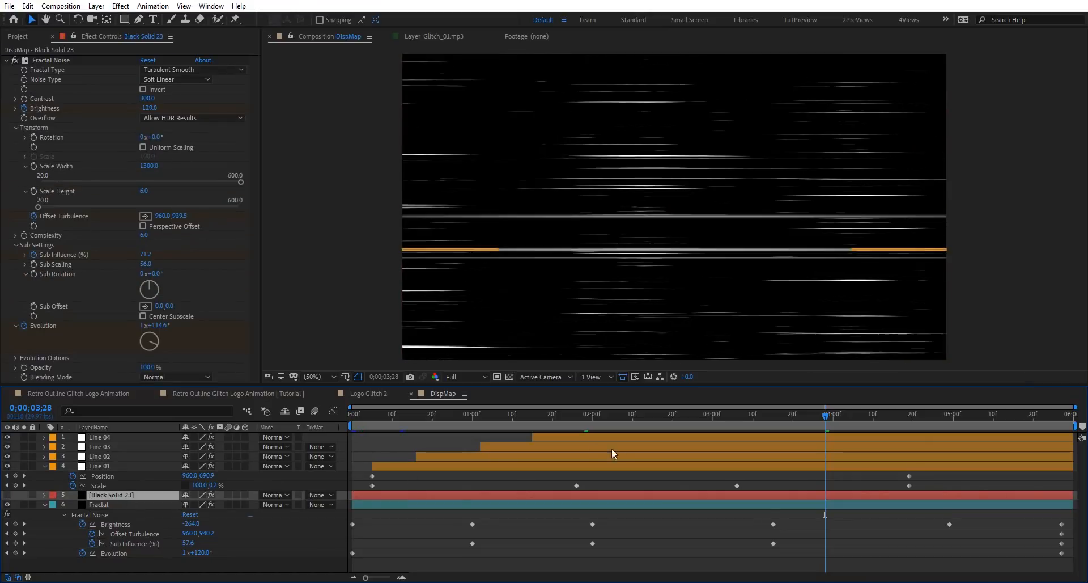
click(410, 393)
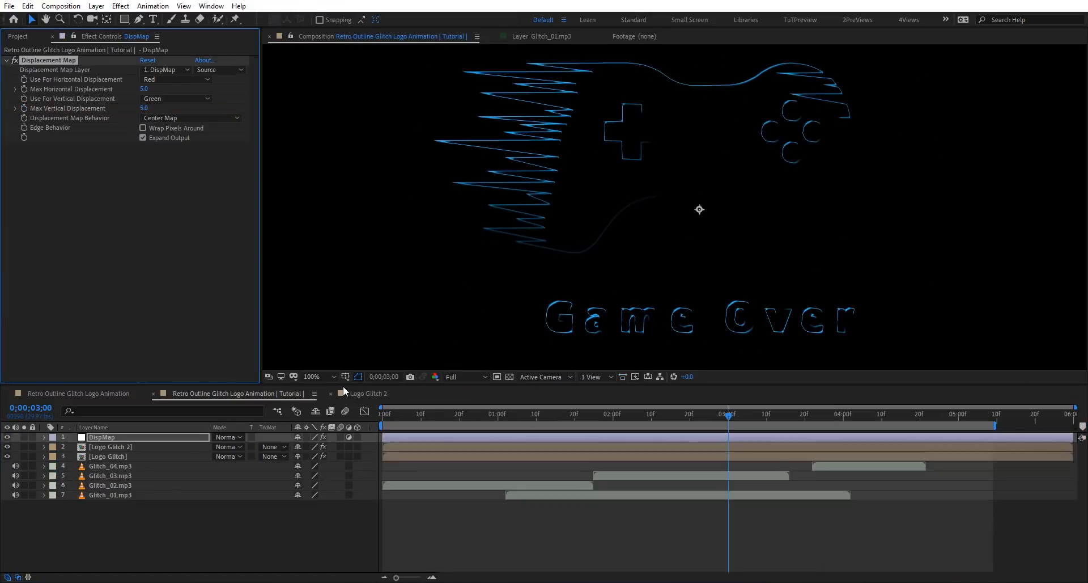
click(17, 37)
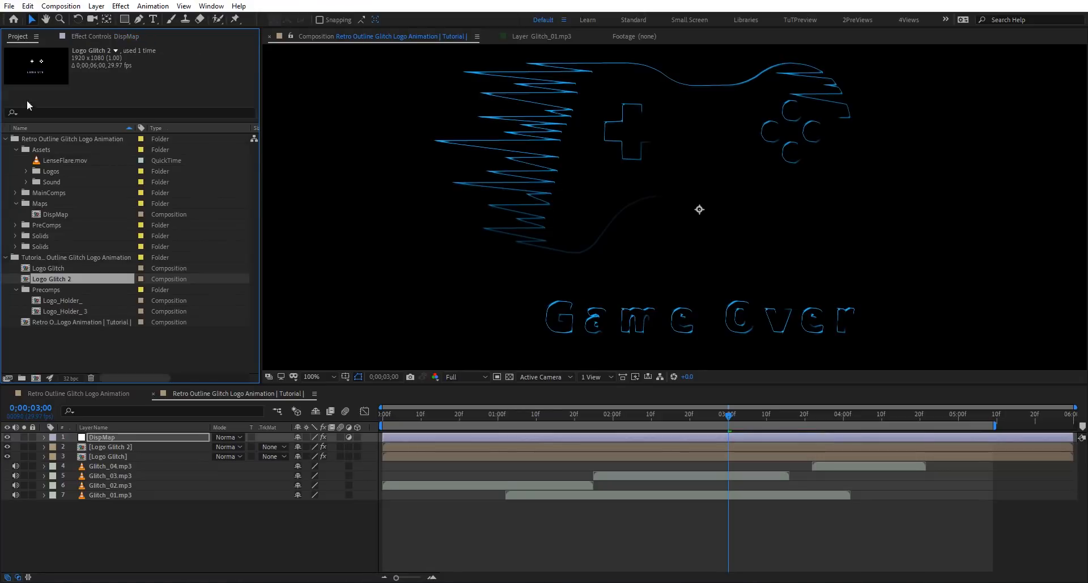
mouse_move(56, 214)
mouse_down()
mouse_move(138, 329)
mouse_move(160, 437)
mouse_up()
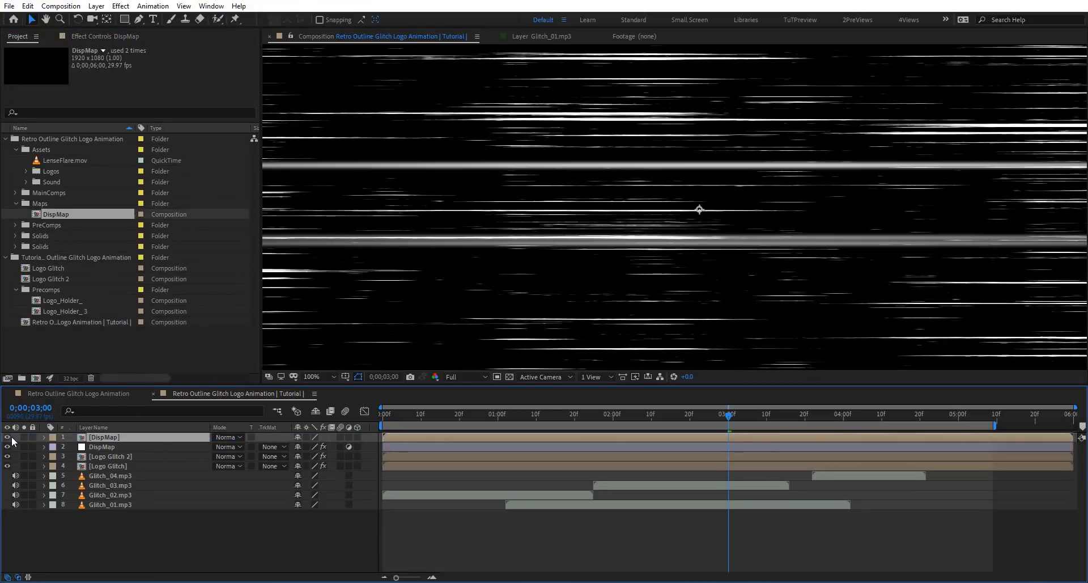
click(12, 438)
click(8, 437)
- Set the adjustment layer's Displacement Map to use layer 1, DispMap, with Luminance for both horizontal and vertical displacement
click(99, 448)
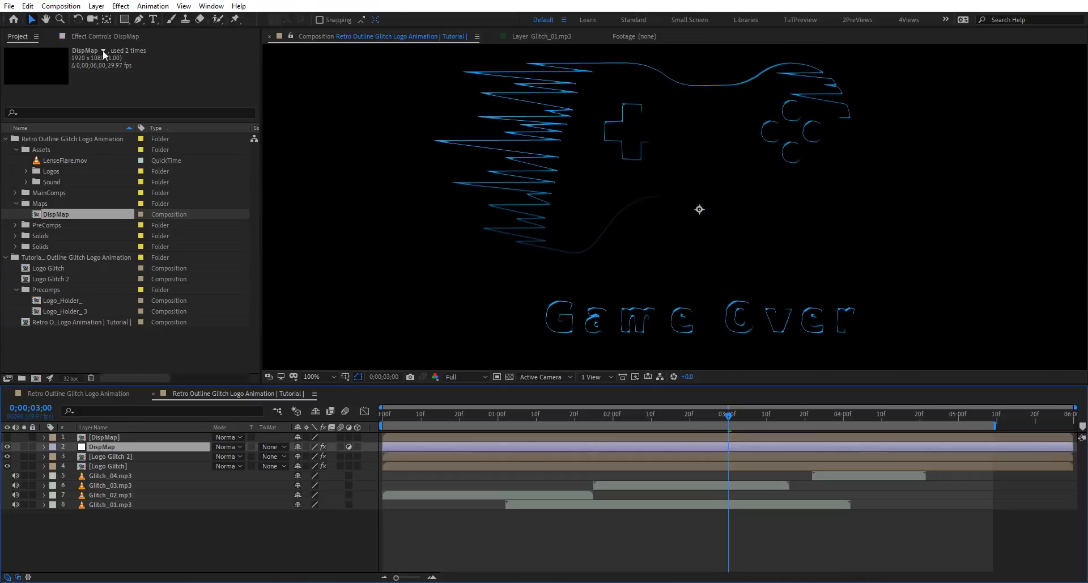
click(116, 36)
click(161, 70)
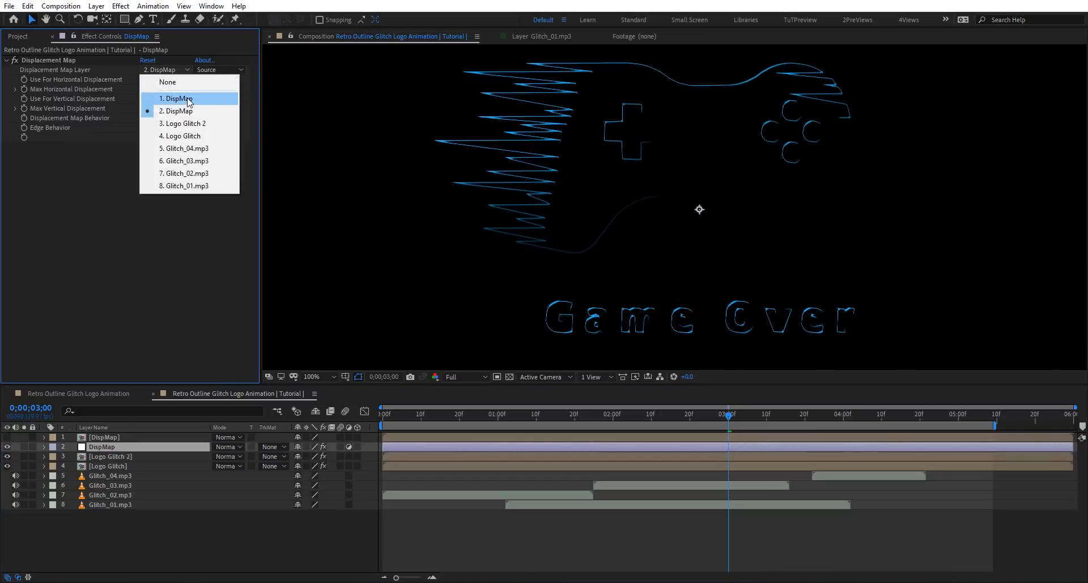
click(152, 94)
click(195, 80)
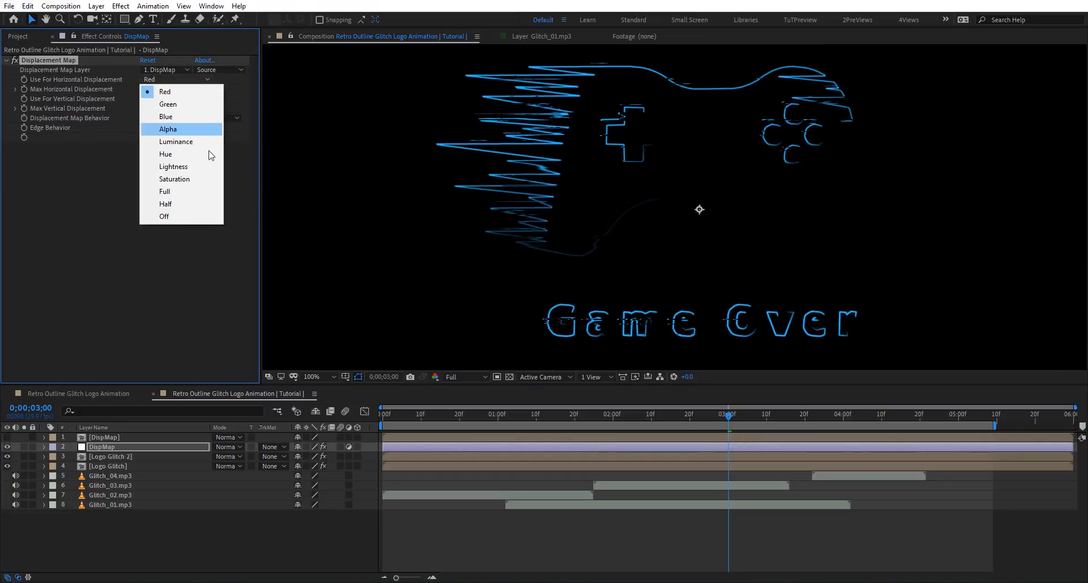
click(176, 141)
click(169, 99)
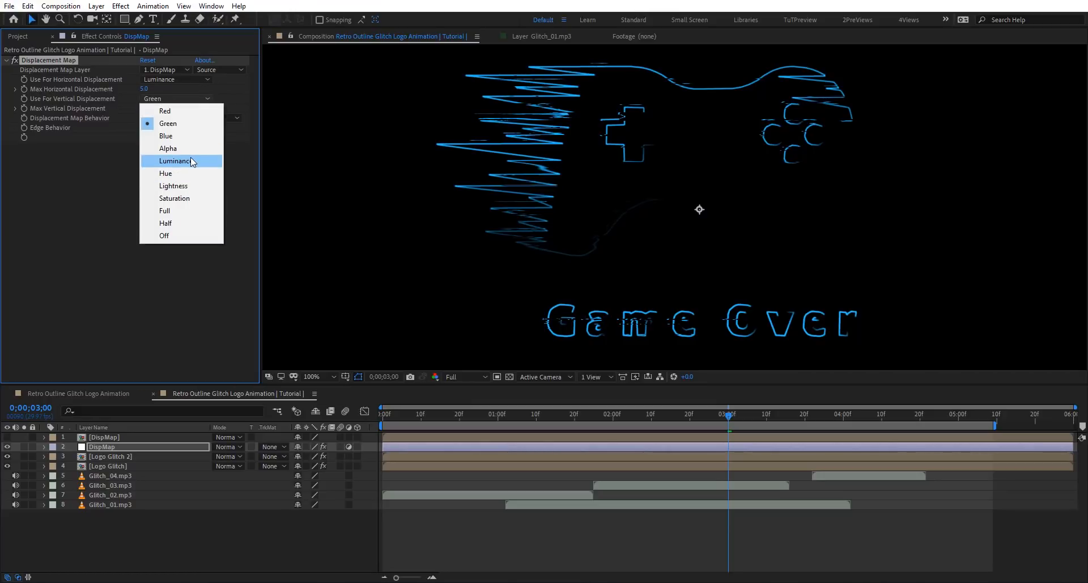
click(175, 160)
- Set the Displacement Map's Max Horizontal Displacement to 25
click(144, 89)
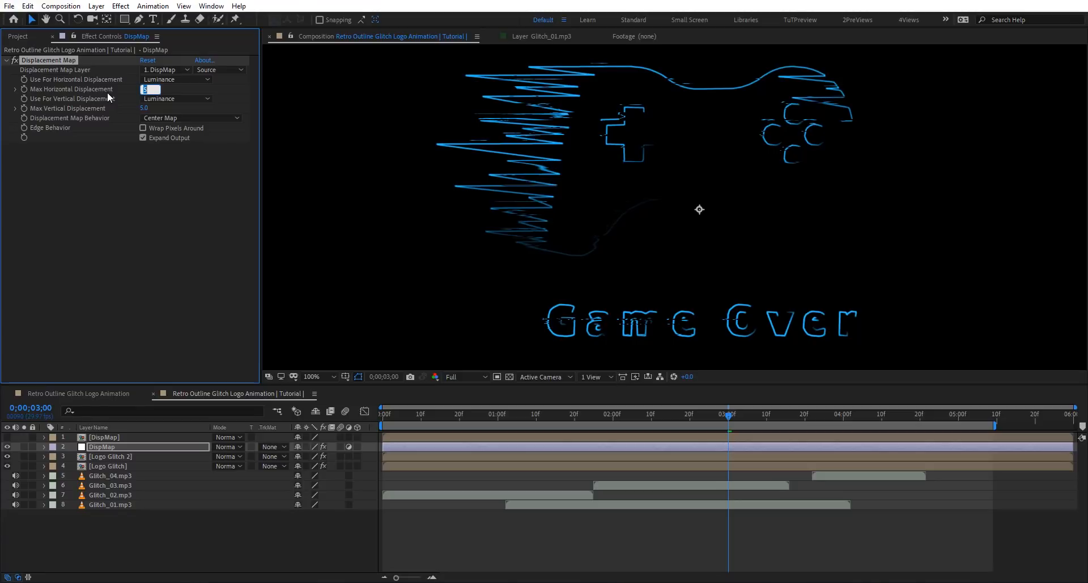
text(25)
key(Return)
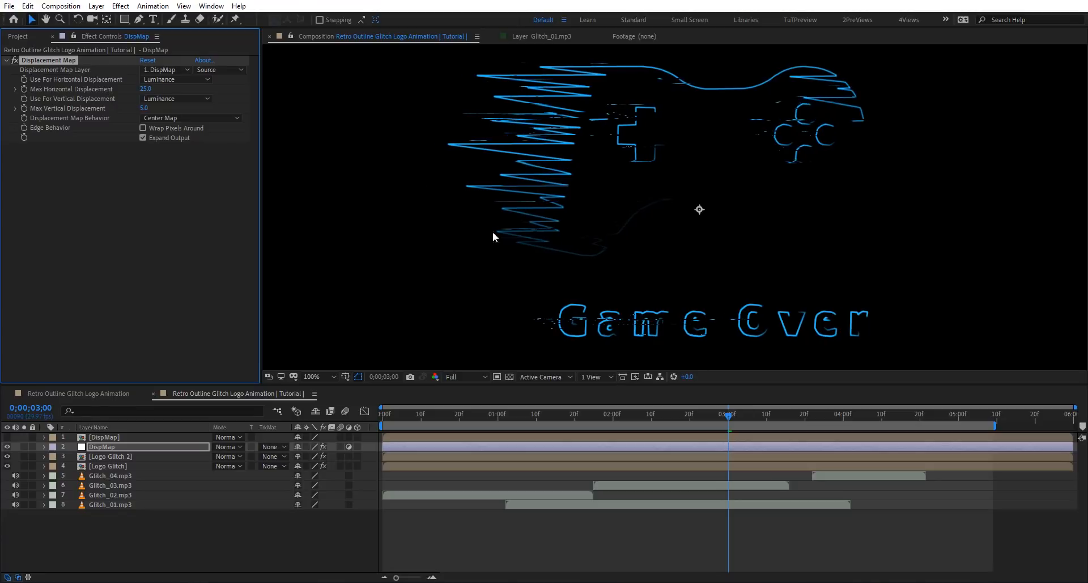
- Preview the displaced logo animation from the first frame, and inspect the distortion up close at 0;00;02;24
key(comma)
key(comma)
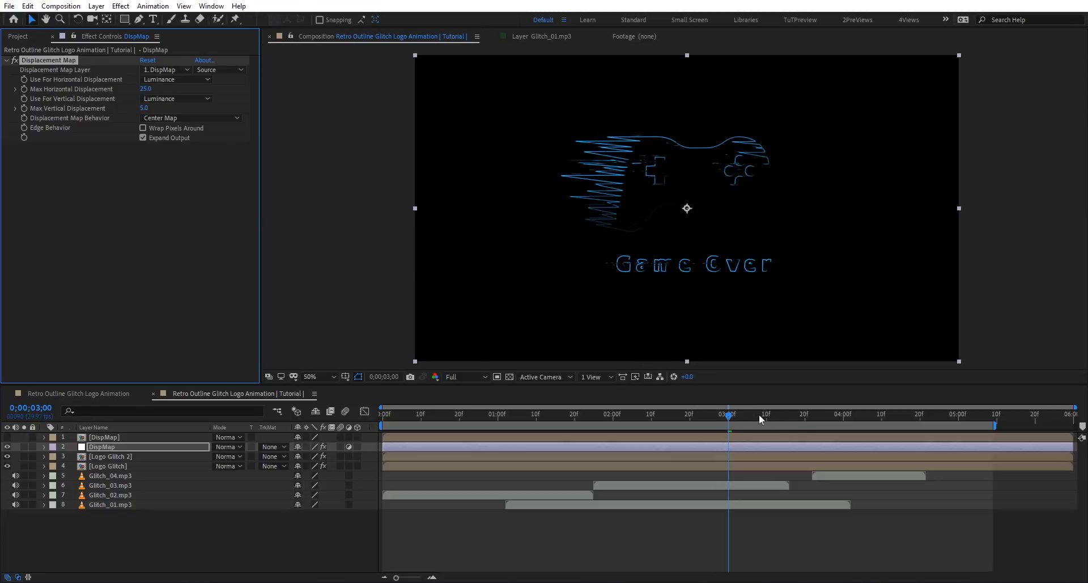
click(789, 416)
key(Home)
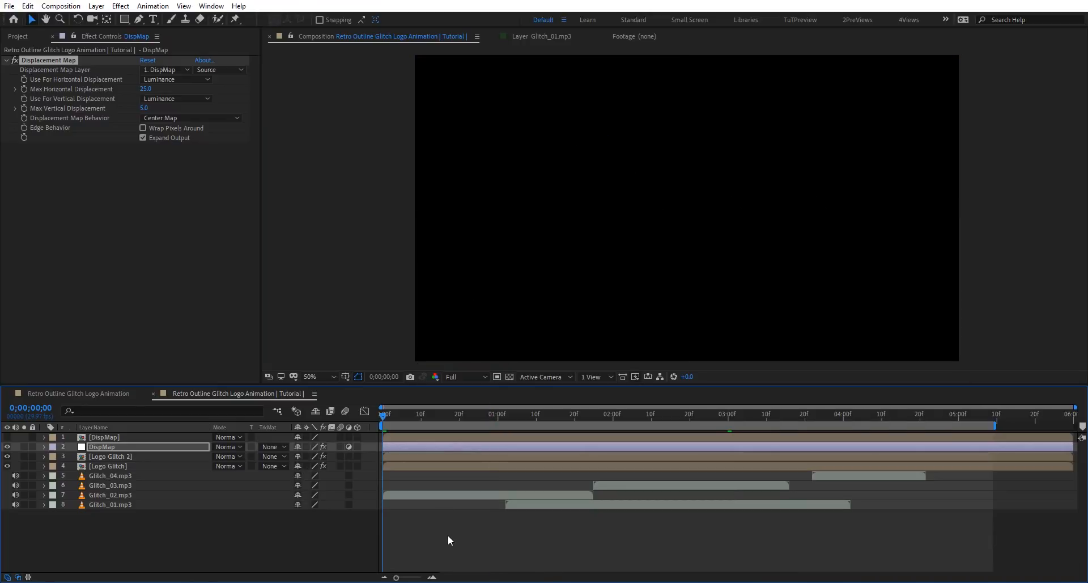
key(space)
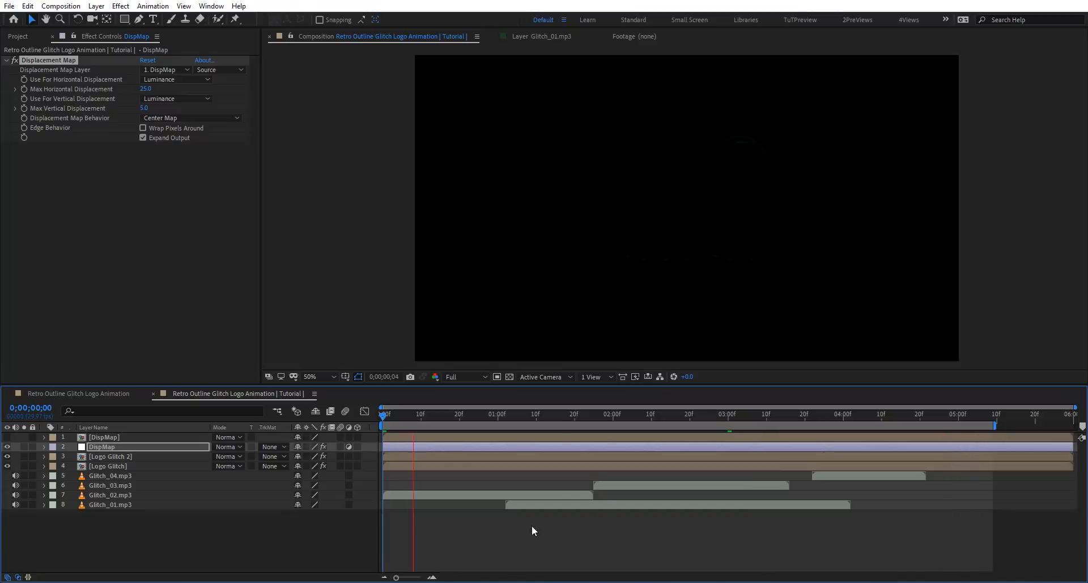
drag(522, 416, 705, 417)
key(period)
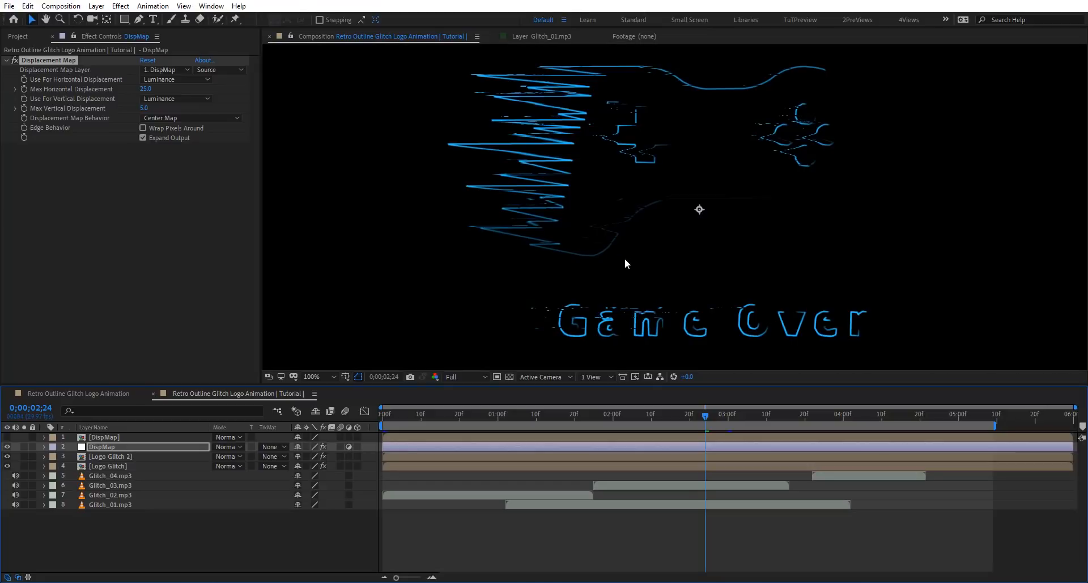
key(h)
drag(683, 191, 628, 163)
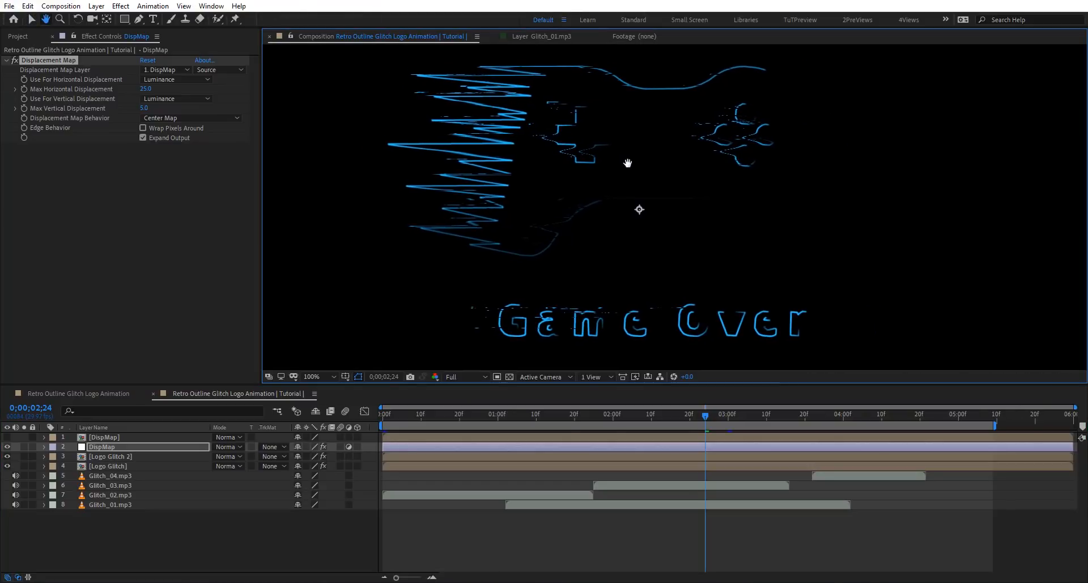
key(v)
- Create a new adjustment layer directly above the DispMap adjustment layer and name it Glow
click(120, 445)
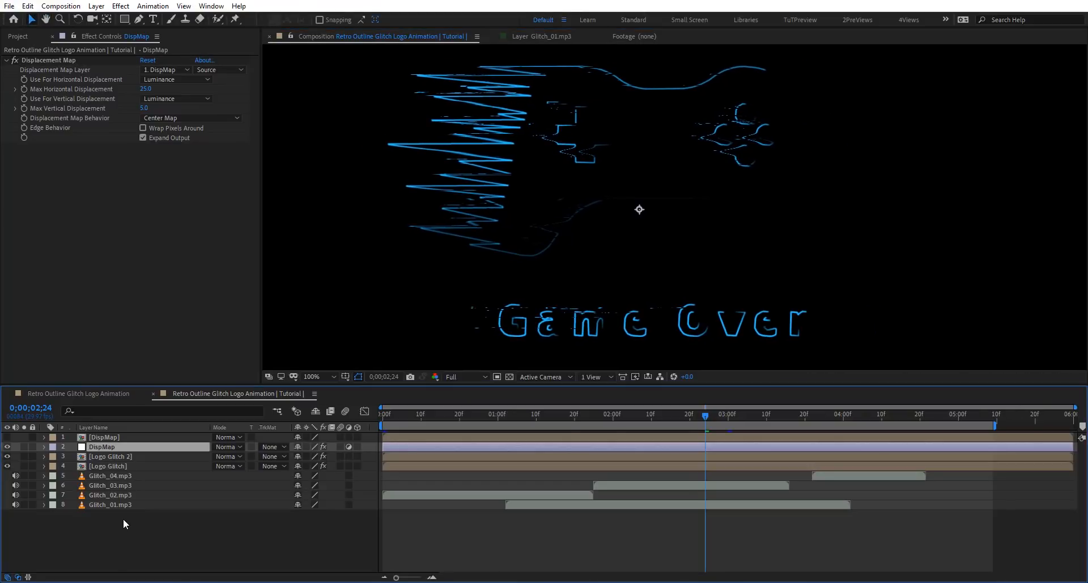
key(ctrl+alt+y)
key(Return)
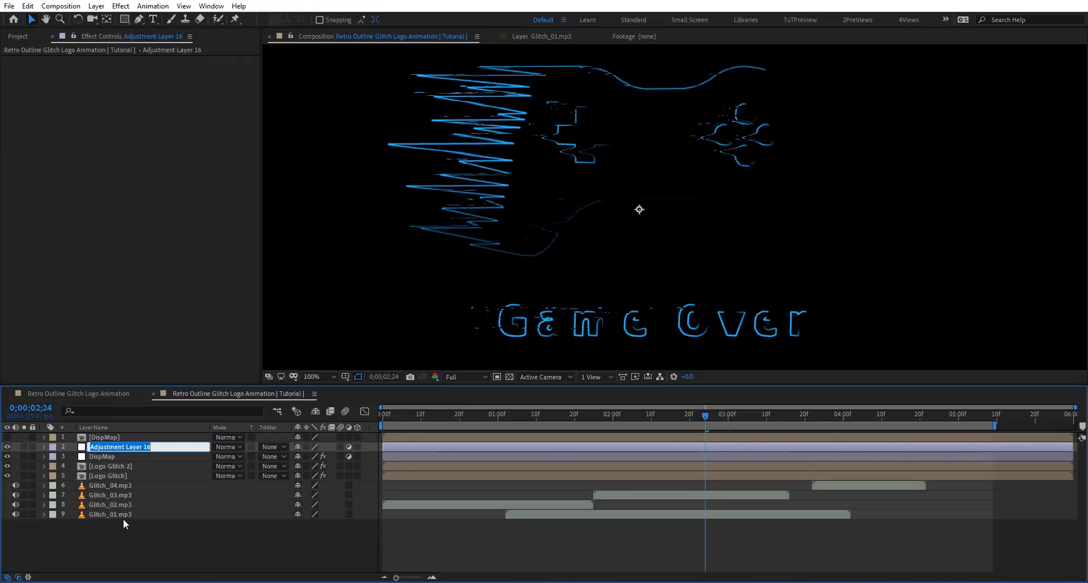
text(GLow)
key(Left)
key(Left)
key(BackSpace)
text(l)
key(Return)
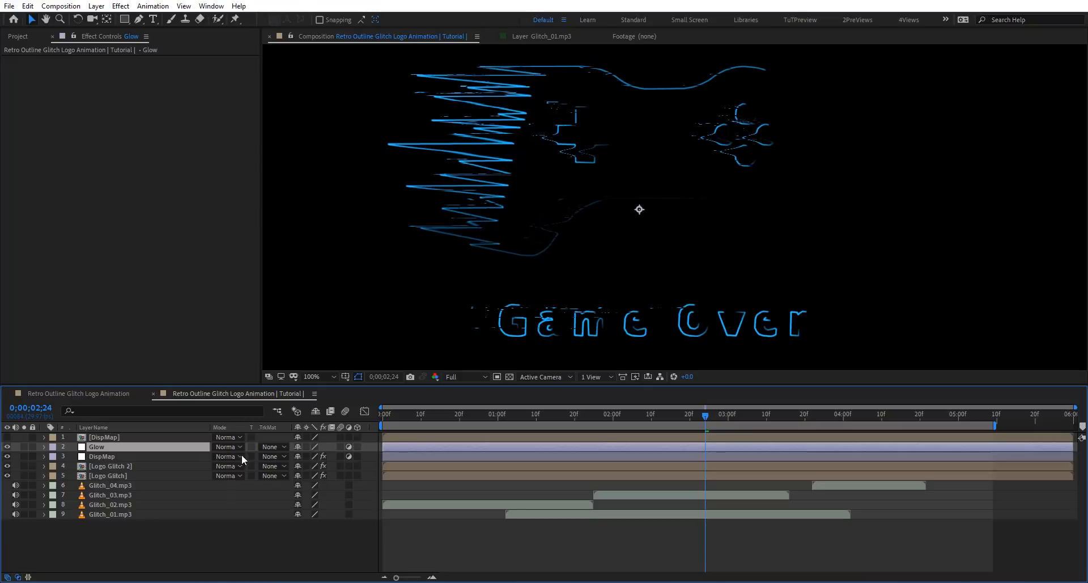
- Search for the Glow effect and apply it to the Glow adjustment layer
key(ctrl+space)
text(glow)
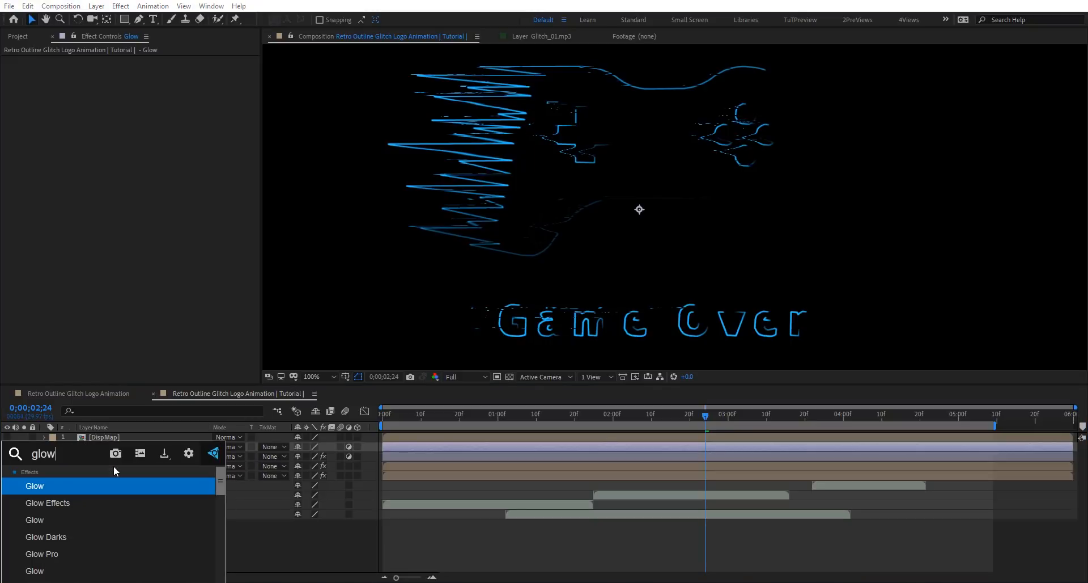
key(Down)
key(Down)
key(Down)
key(Down)
key(Down)
key(Down)
key(Down)
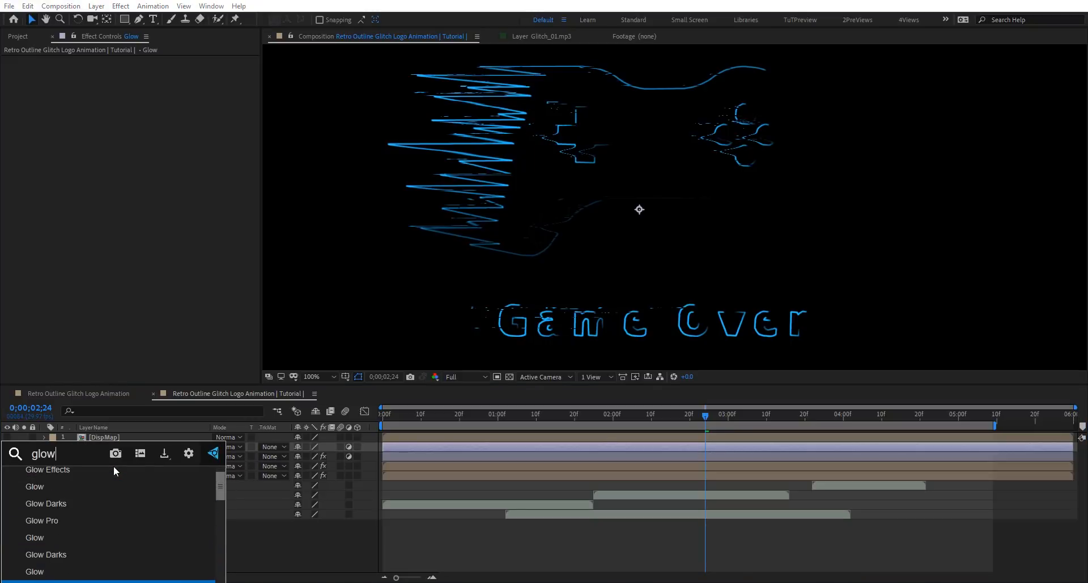
key(Return)
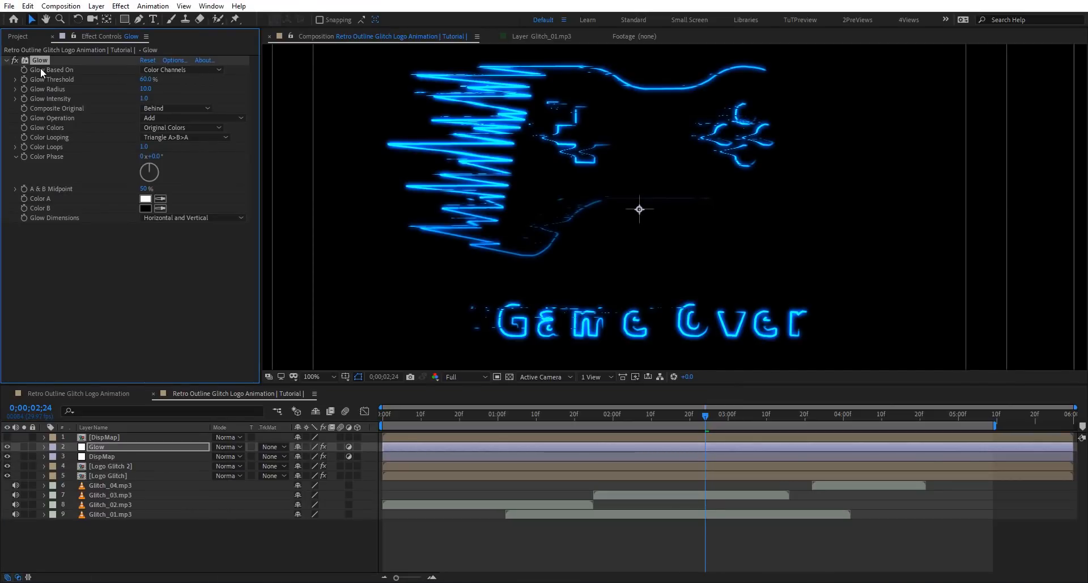
- Duplicate the Glow effect, and set the copy's Glow Radius to 80 and Glow Threshold to 70%
key(ctrl+d)
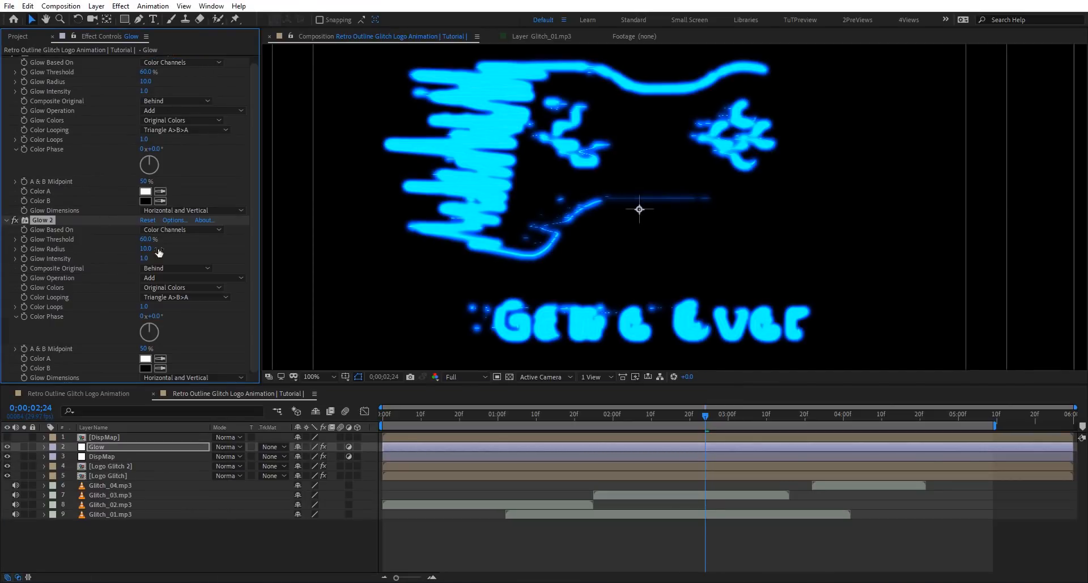
click(146, 248)
text(80)
key(Return)
click(145, 239)
text(70)
key(Return)
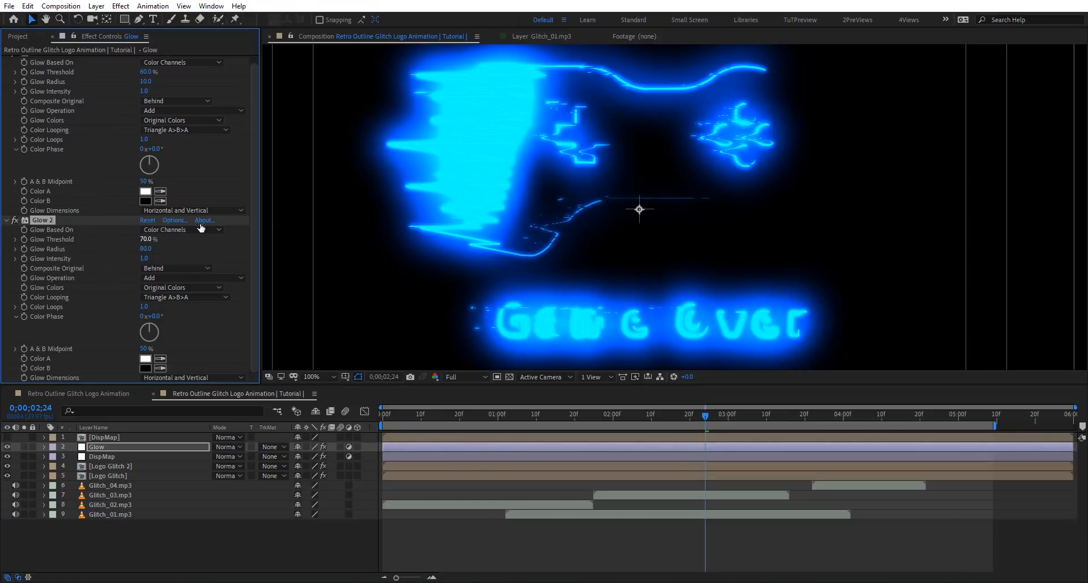
scroll(616, 168, down, 1)
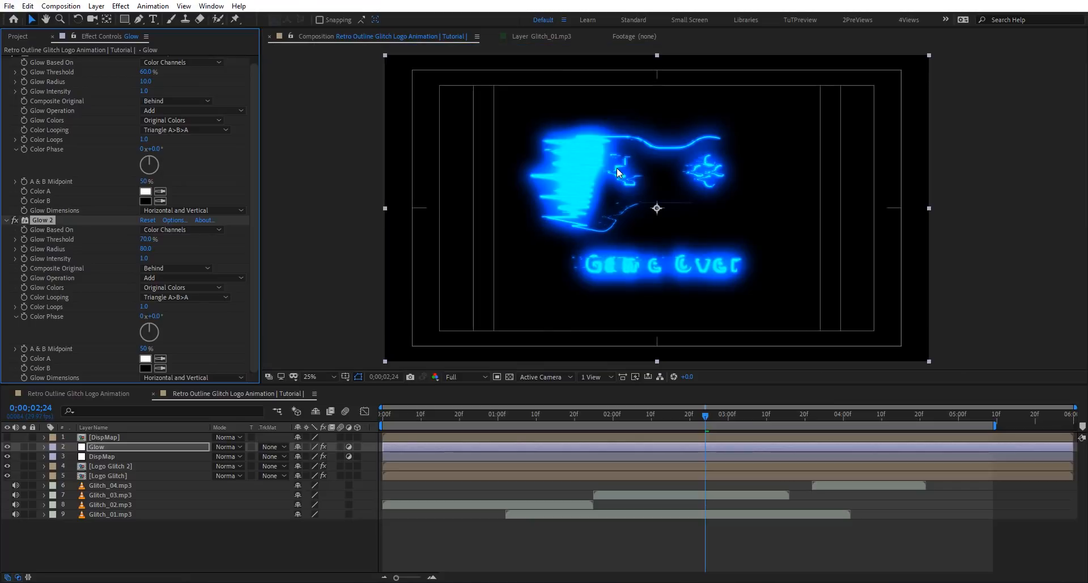
- Duplicate Glow 2 on the Glow adjustment layer and set the copy's Glow Colors to A & B Colors
scroll(681, 154, up, 1)
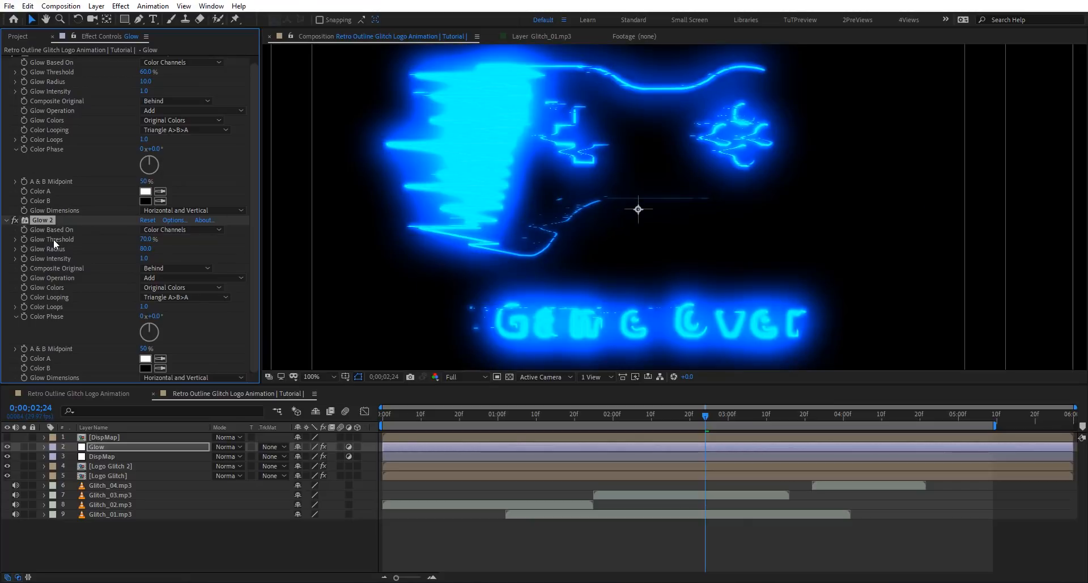
key(ctrl+d)
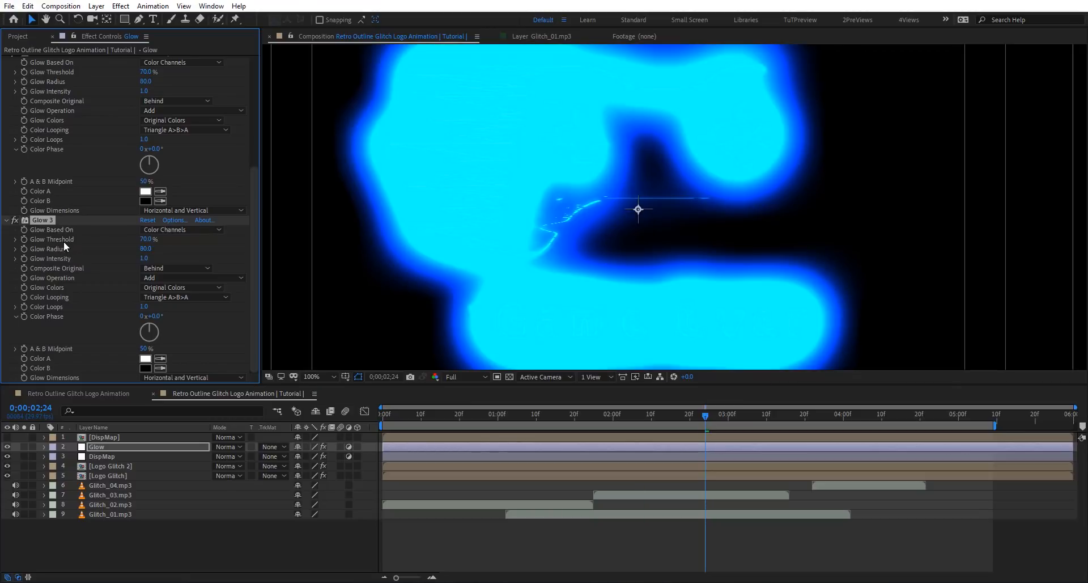
click(187, 288)
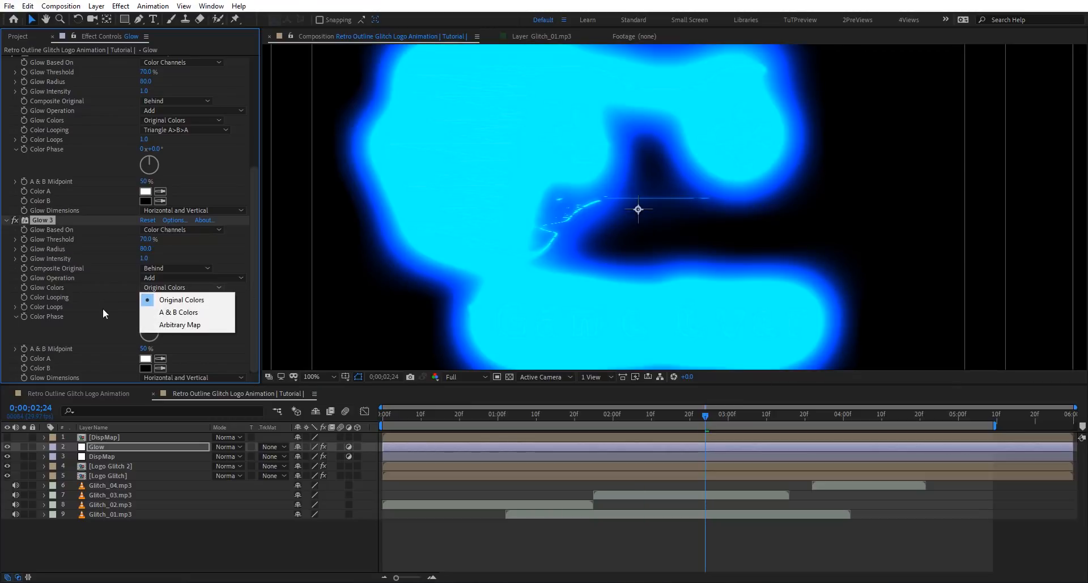
click(192, 313)
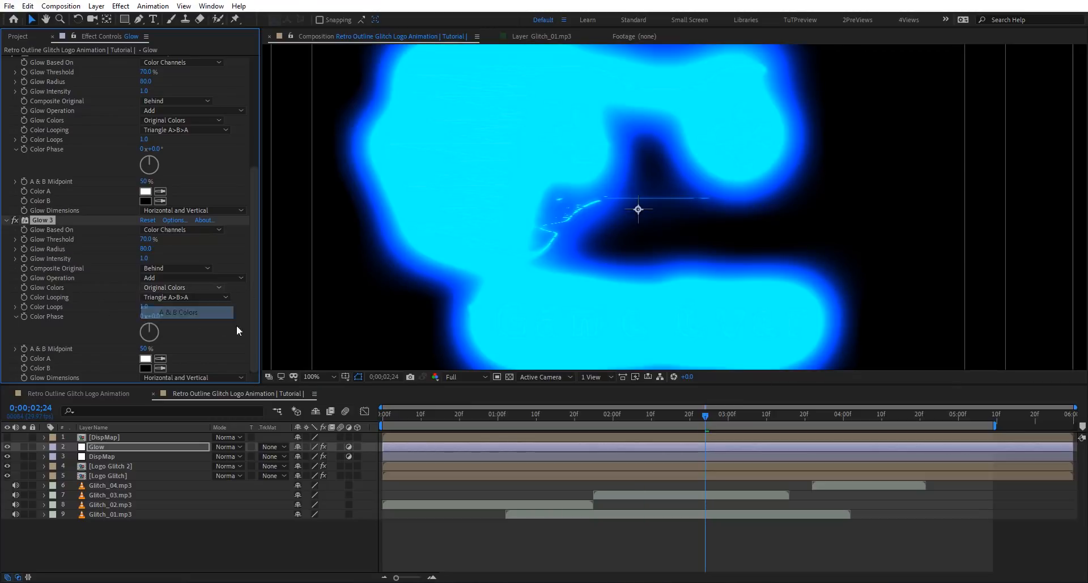
- Copy the Vegas color code from Logo Glitch 2 and set Color B of Glow 2 to 1EB8FF
click(125, 466)
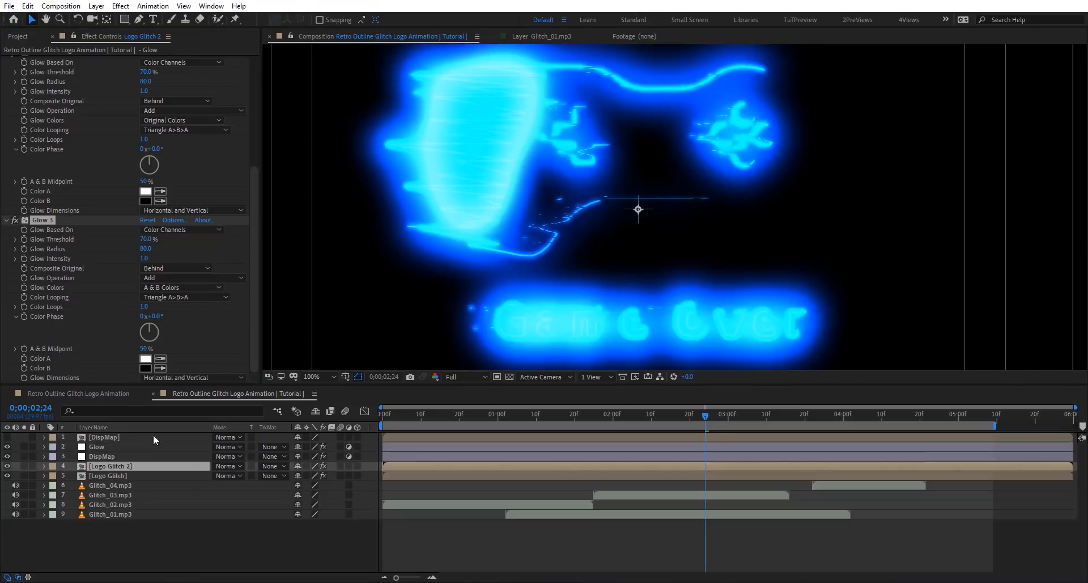
click(143, 297)
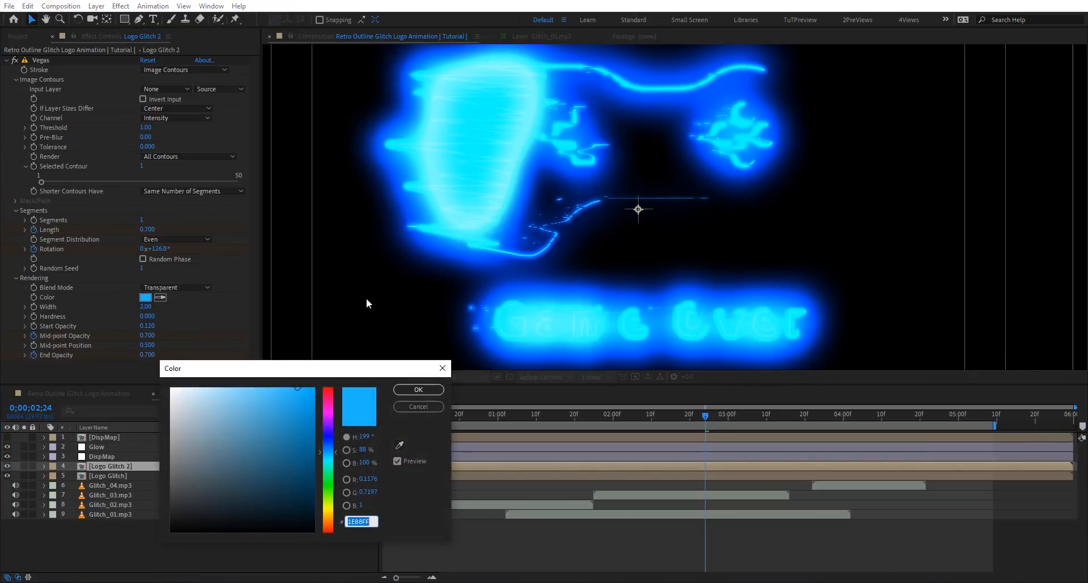
click(424, 407)
click(122, 447)
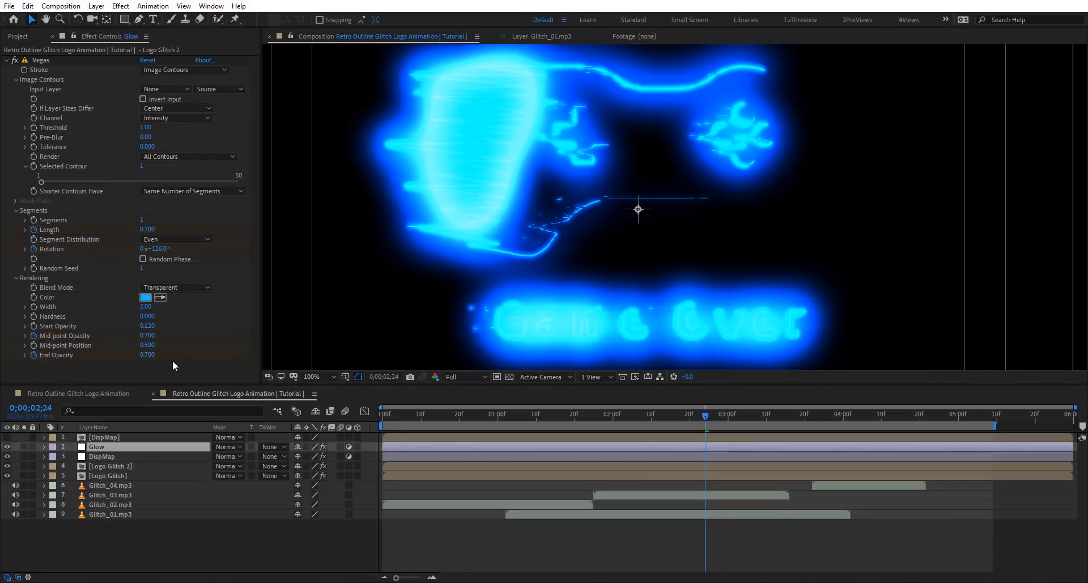
click(144, 376)
text(1EB8FF)
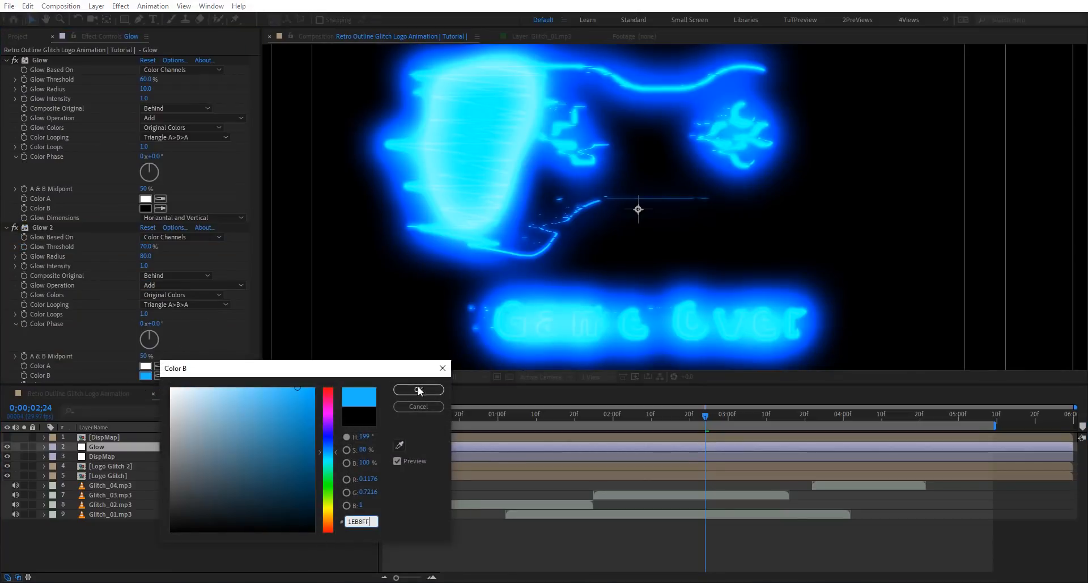
click(417, 390)
- Set Color A of Glow 2 to the pale blue tint C5EDFF, starting from 1EB8FF
click(146, 366)
text(1EB8FF)
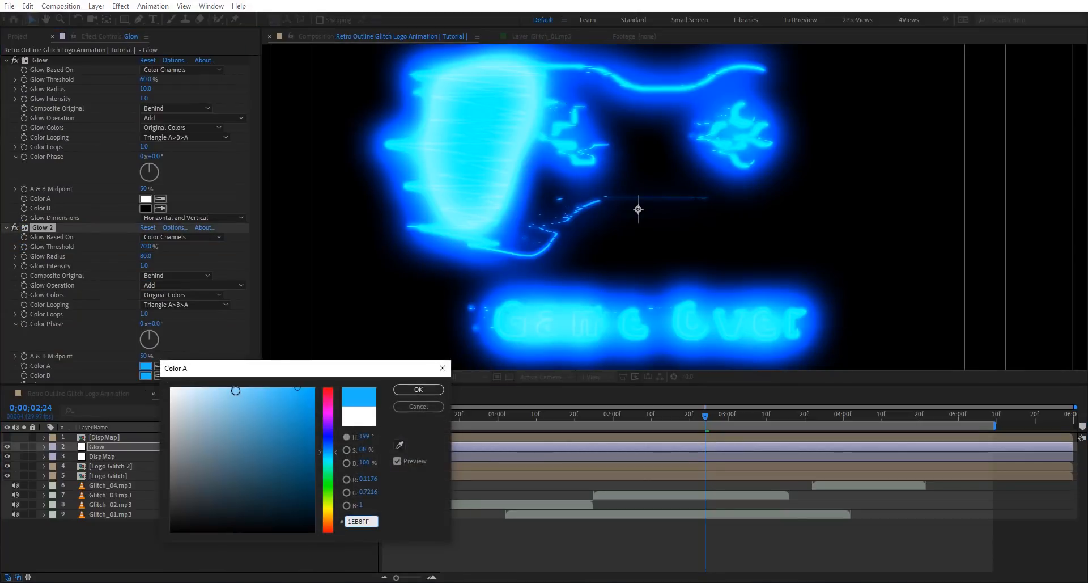
drag(236, 391, 202, 384)
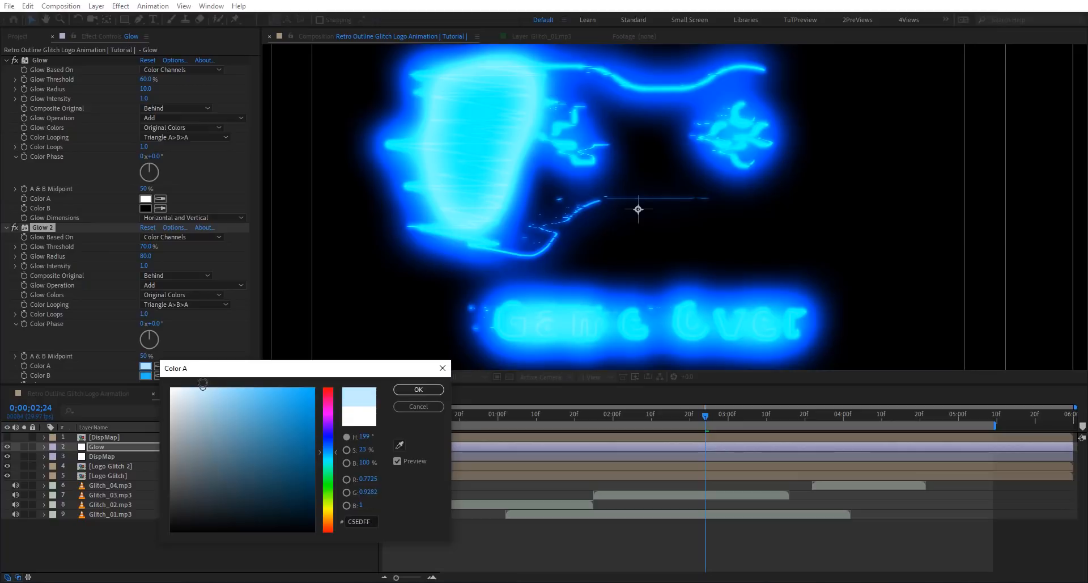
click(418, 389)
- Set Glow 2's Glow Radius to 500, Glow Threshold to 50% and Glow Intensity to 3
click(147, 257)
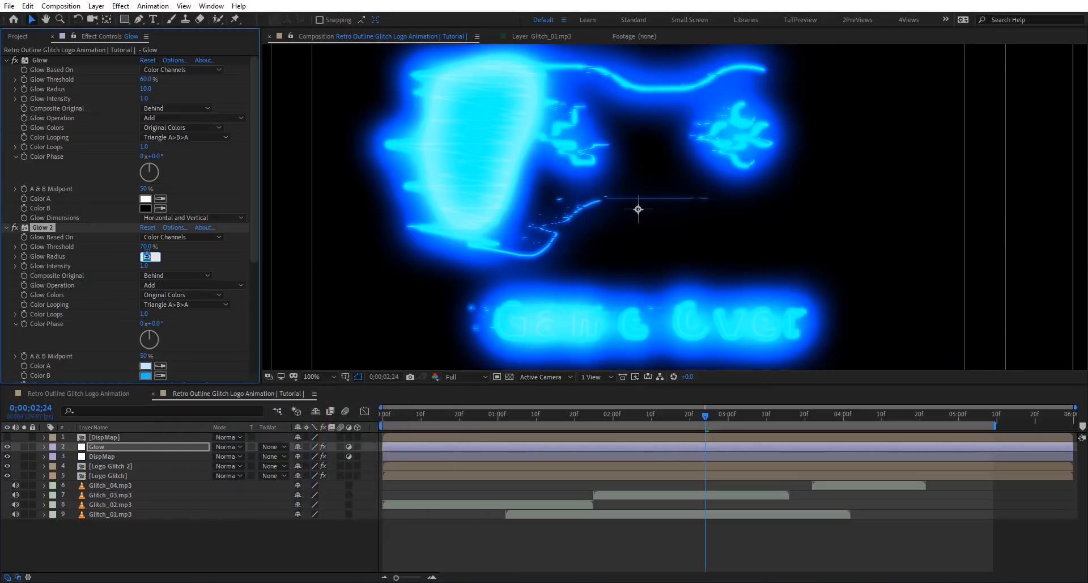
text(500)
key(Return)
click(149, 247)
text(50)
key(Return)
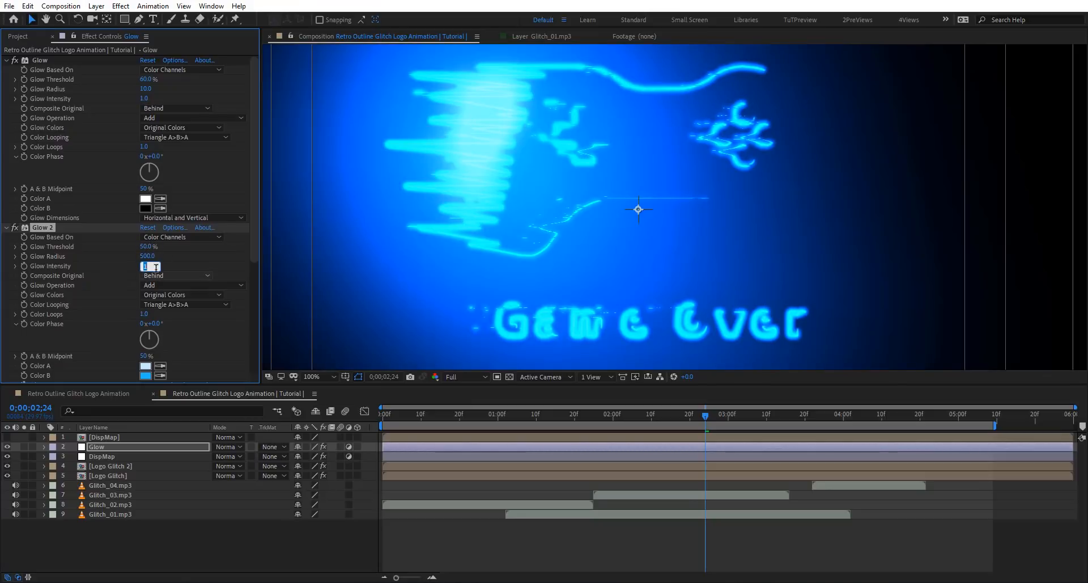
key(Return)
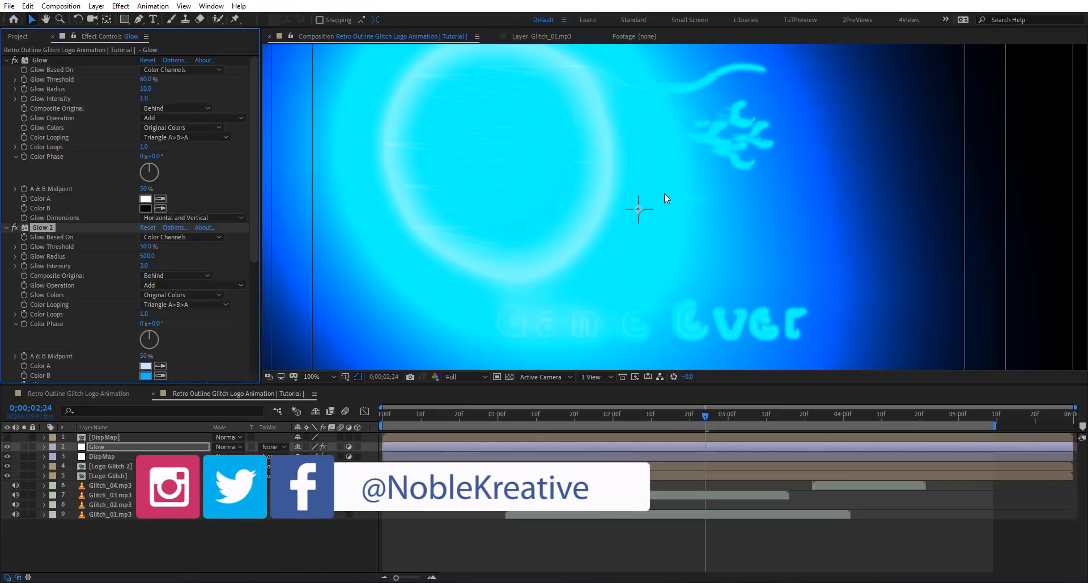
scroll(668, 196, down, 4)
scroll(607, 163, up, 2)
scroll(606, 162, down, 4)
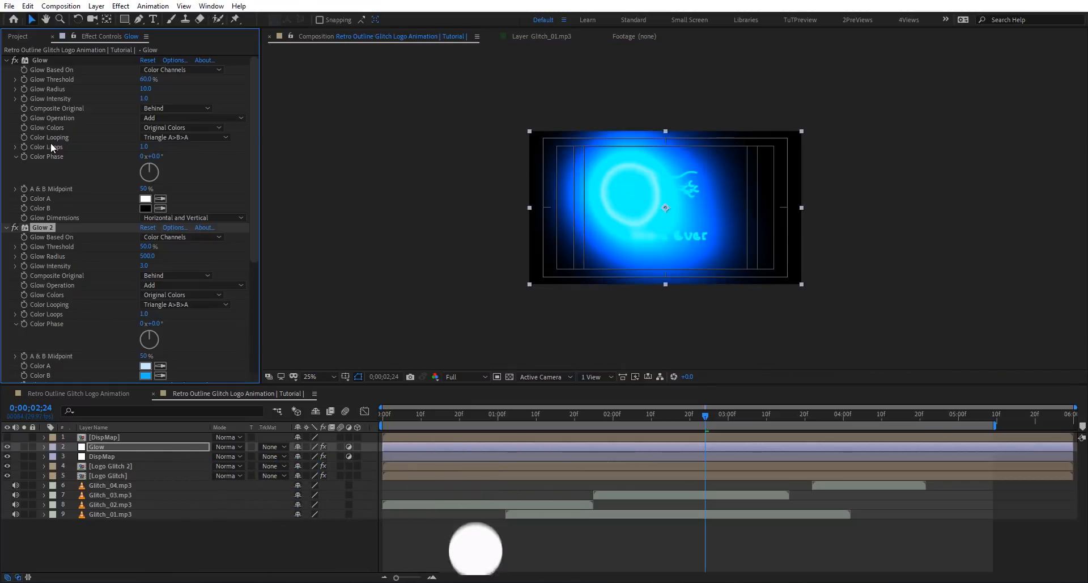
scroll(635, 160, up, 2)
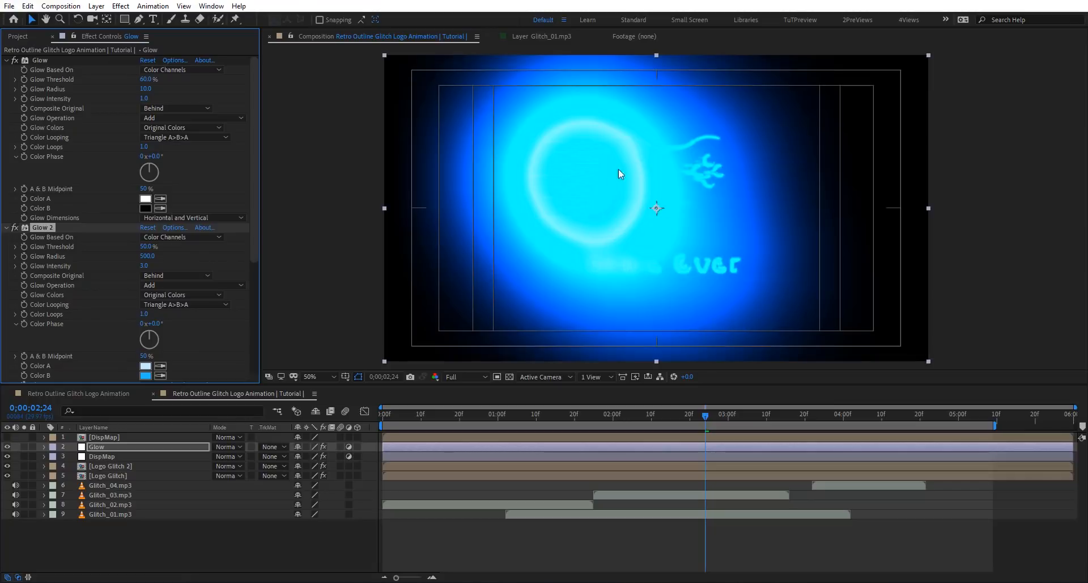
- Move the Glow layer below the DispMap adjustment layer, and insert LenseFlare.mov from the Assets folder between them
click(107, 450)
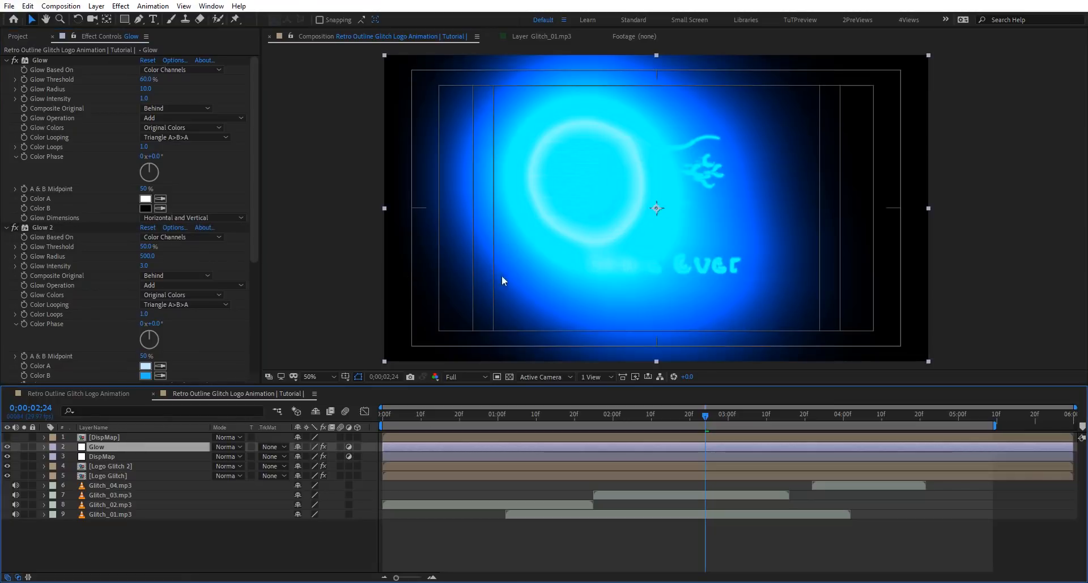
drag(107, 447, 140, 462)
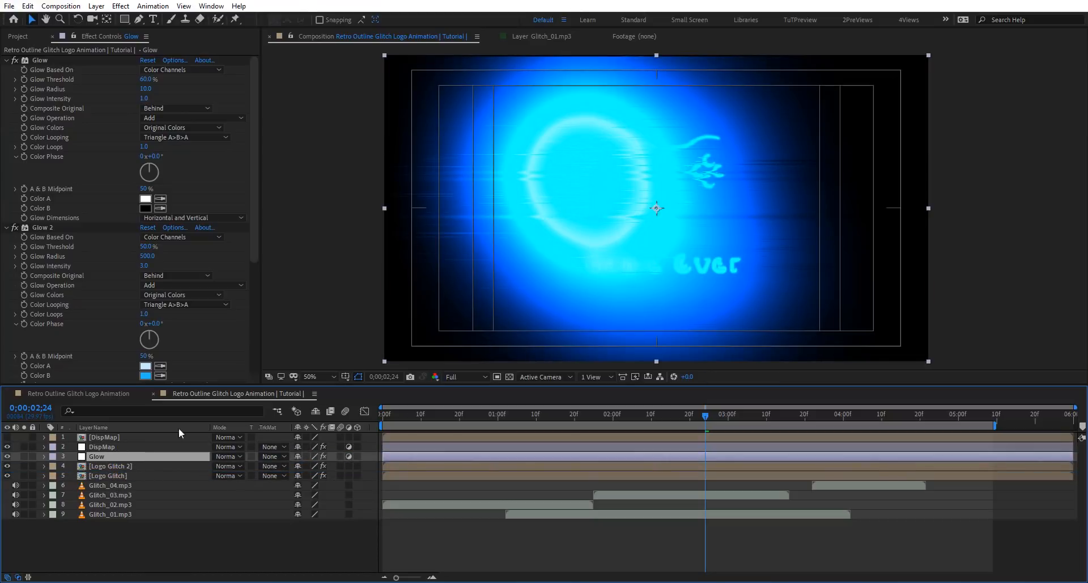
click(17, 36)
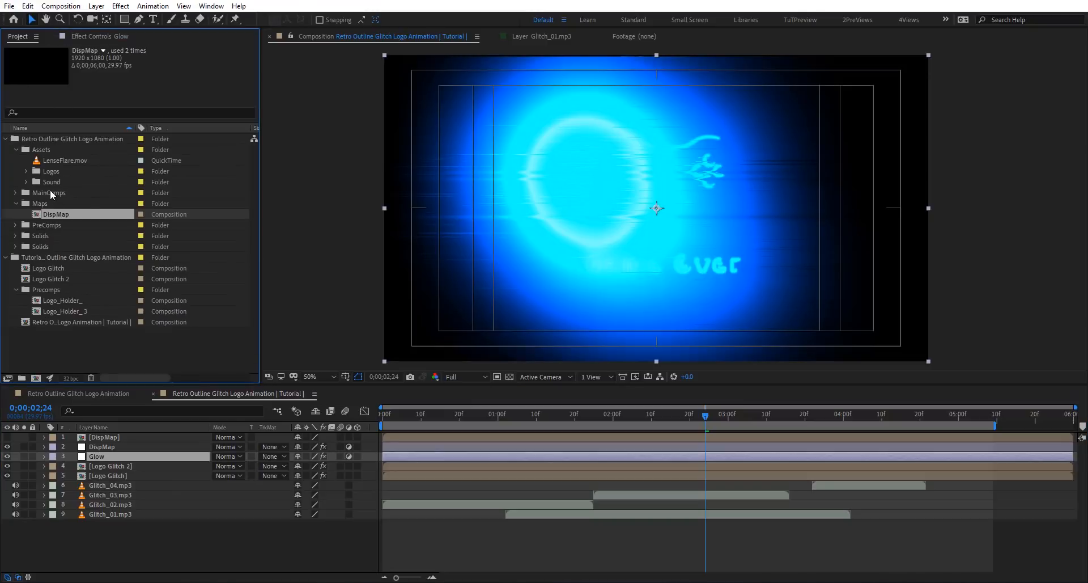
drag(68, 161, 85, 456)
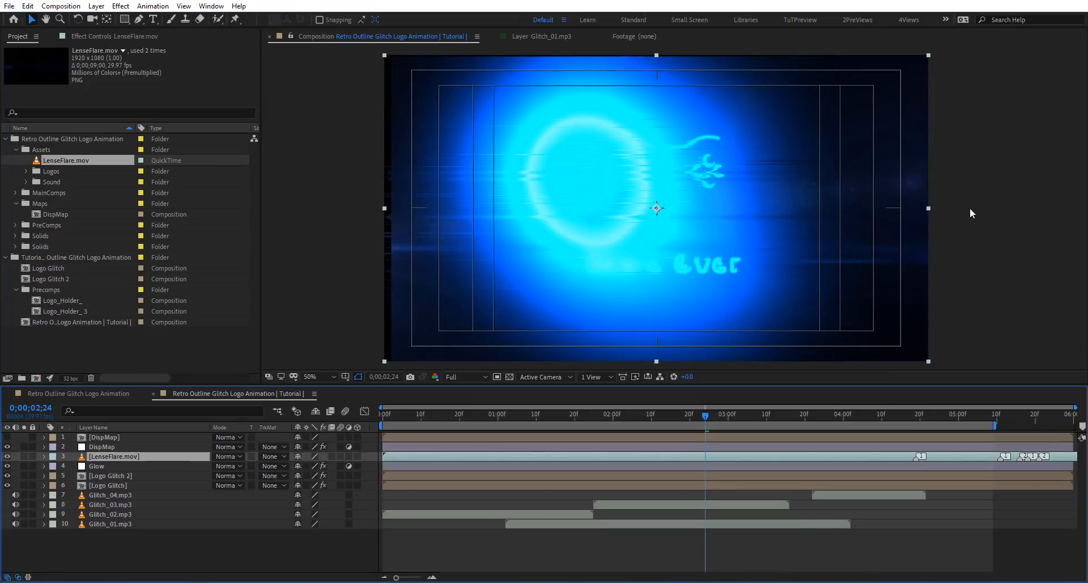
- Add Motion Tile above Displacement Map on the DispMap adjustment layer, with Mirror Edges on, Output Width 350 and Output Height 390
click(144, 35)
click(113, 449)
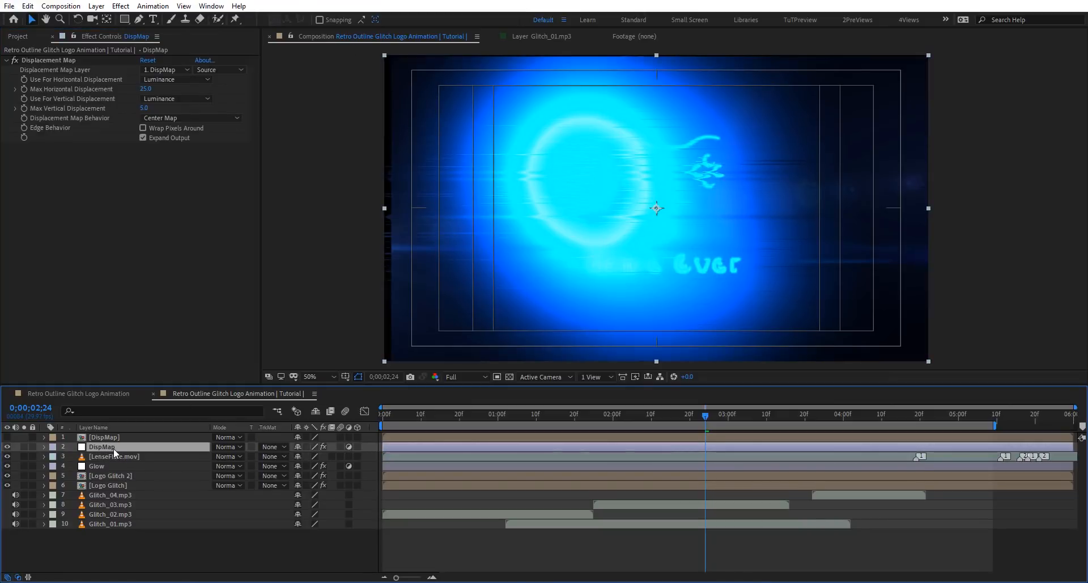
key(ctrl+space)
text(motio)
key(Down)
key(Down)
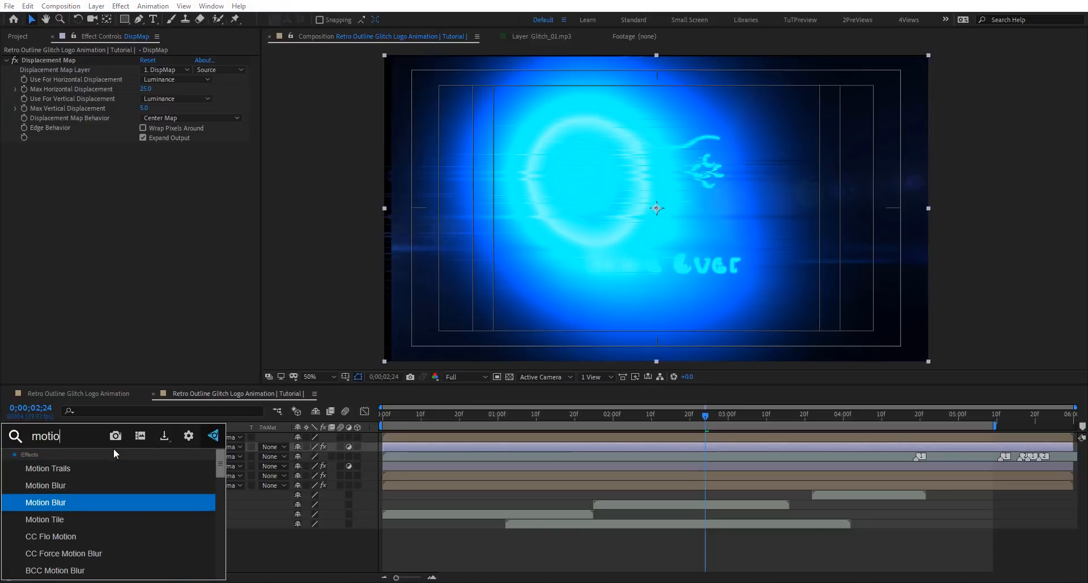
key(Down)
key(Return)
drag(35, 149, 80, 57)
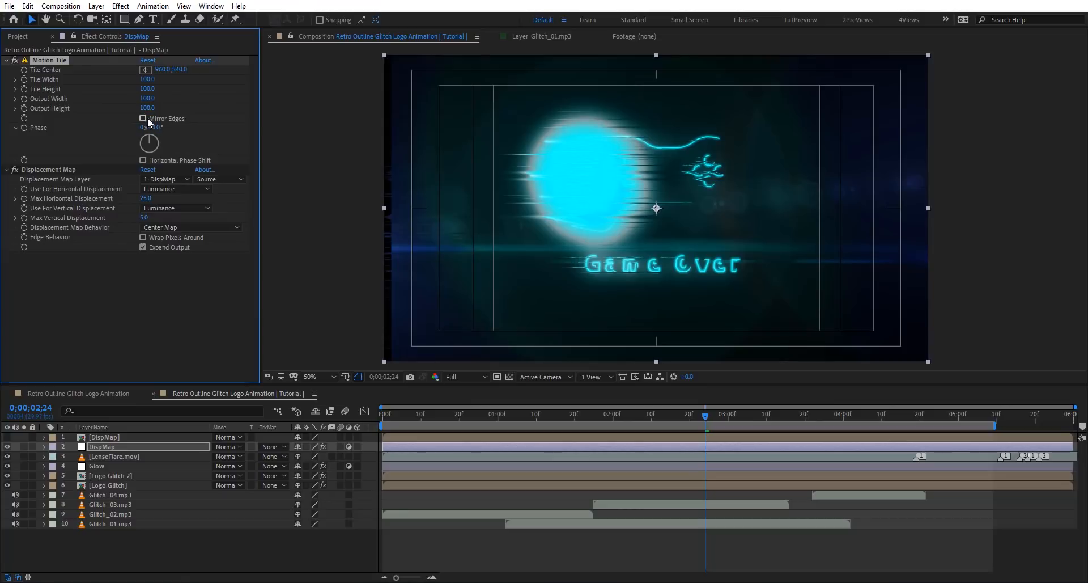
drag(149, 99, 166, 108)
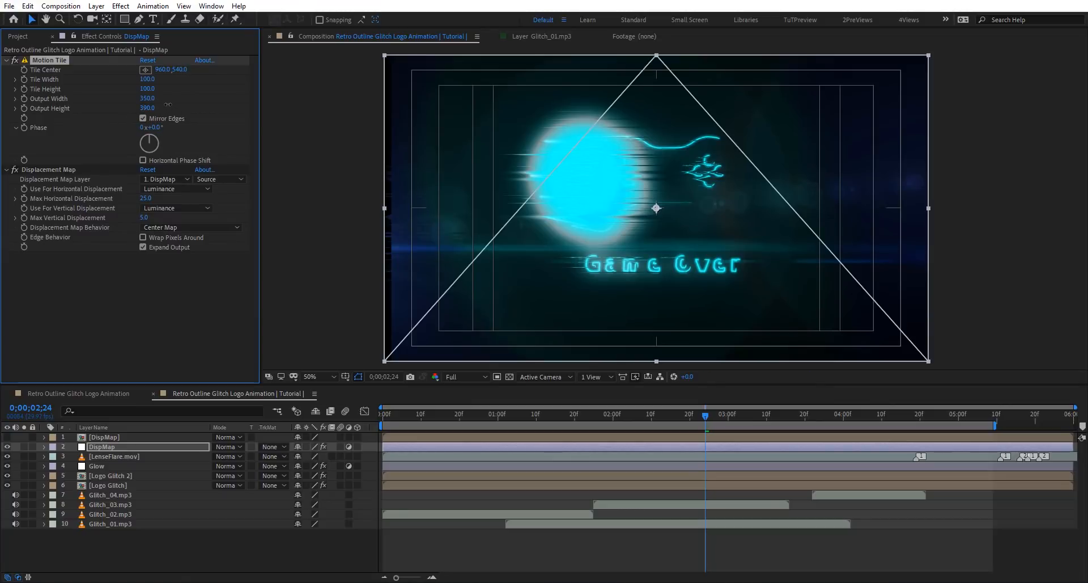
- Apply CC Toner to Logo Glitch 2 and sample its Midtones from the blue Vegas color
click(116, 476)
key(ctrl+space)
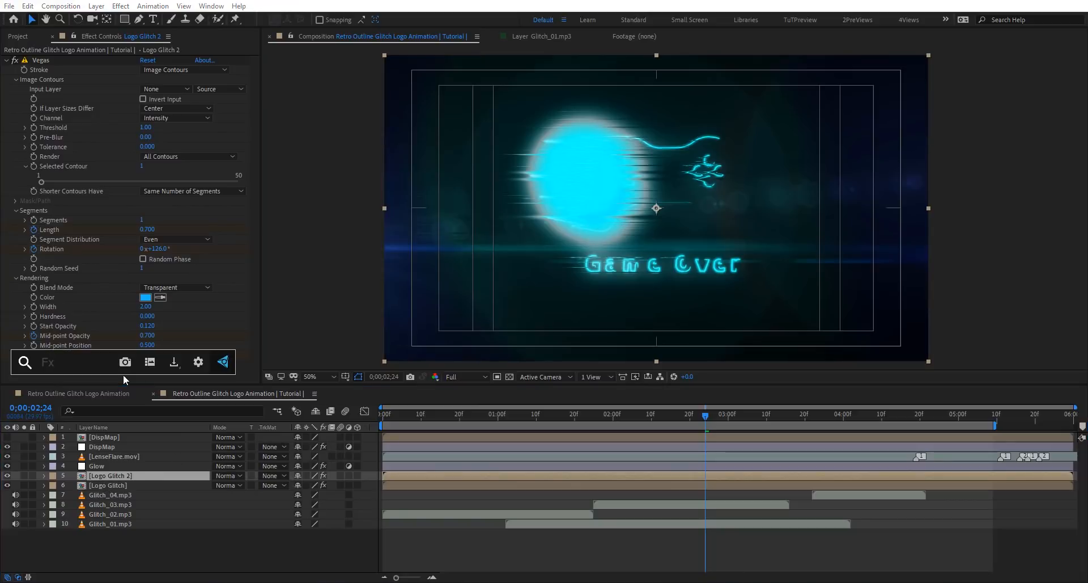
text(cc t)
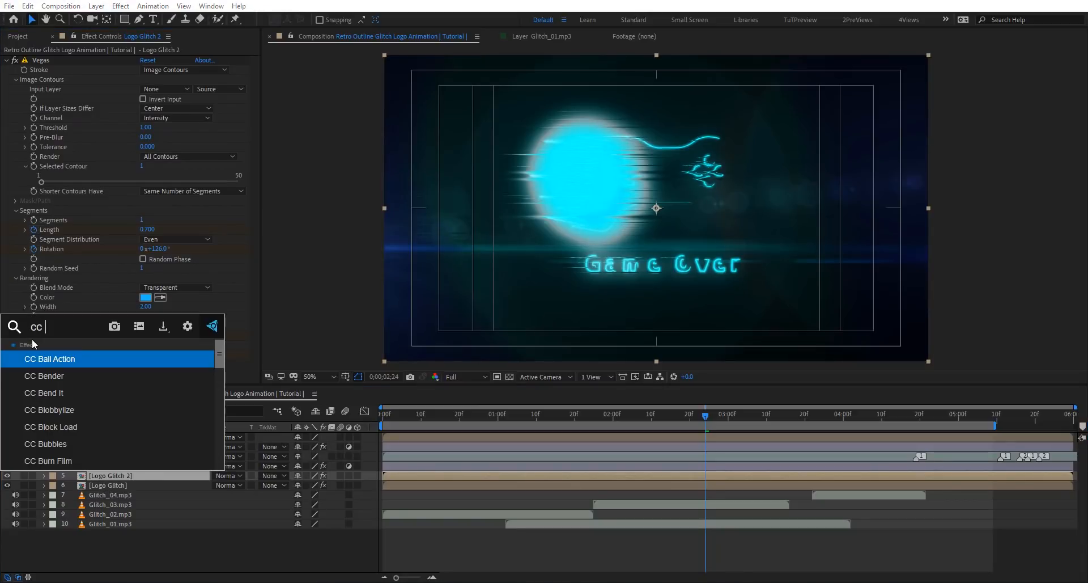
key(Down)
key(Down)
key(Down)
key(Down)
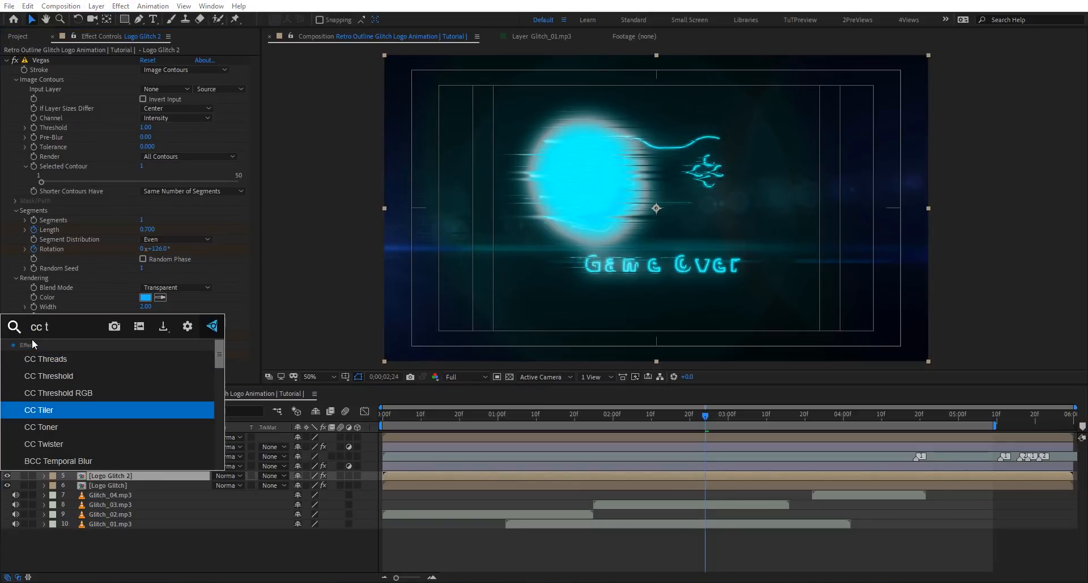
key(Return)
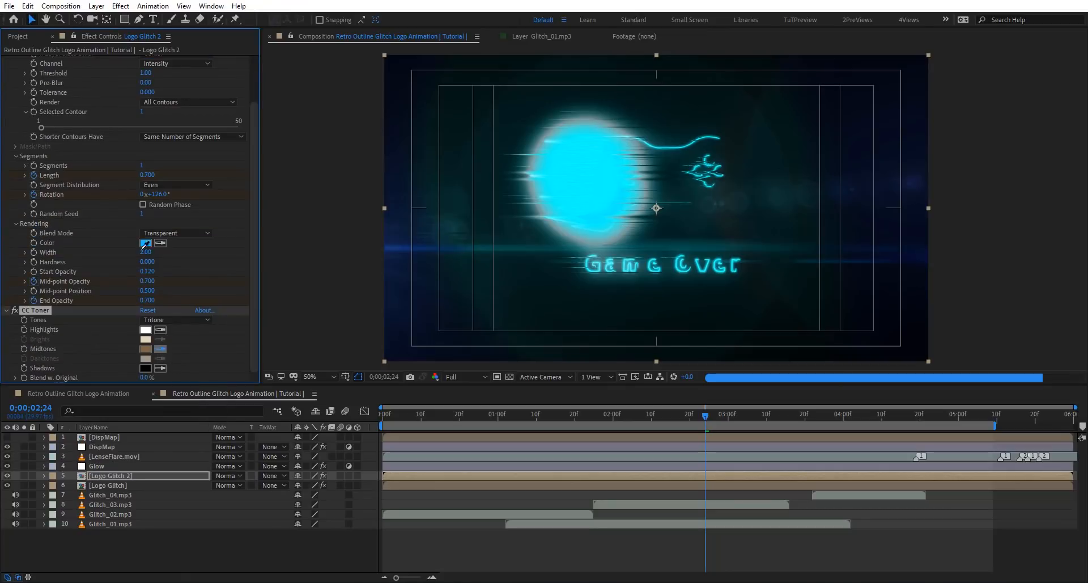
- Move the CC Toner effect from Logo Glitch 2 to the LenseFlare.mov layer, and inspect the recolored flare
key(Delete)
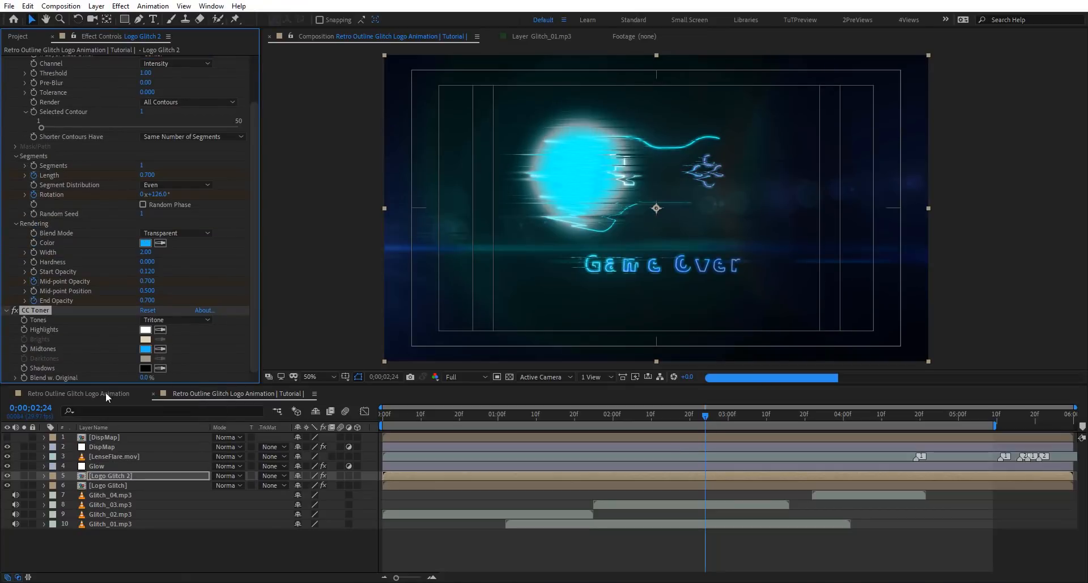
click(110, 455)
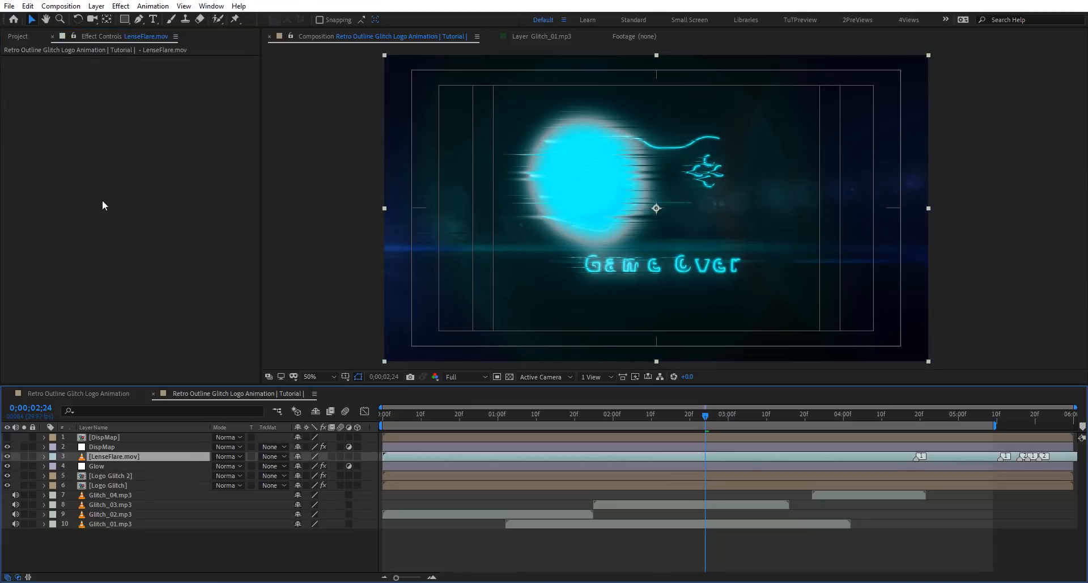
key(ctrl+v)
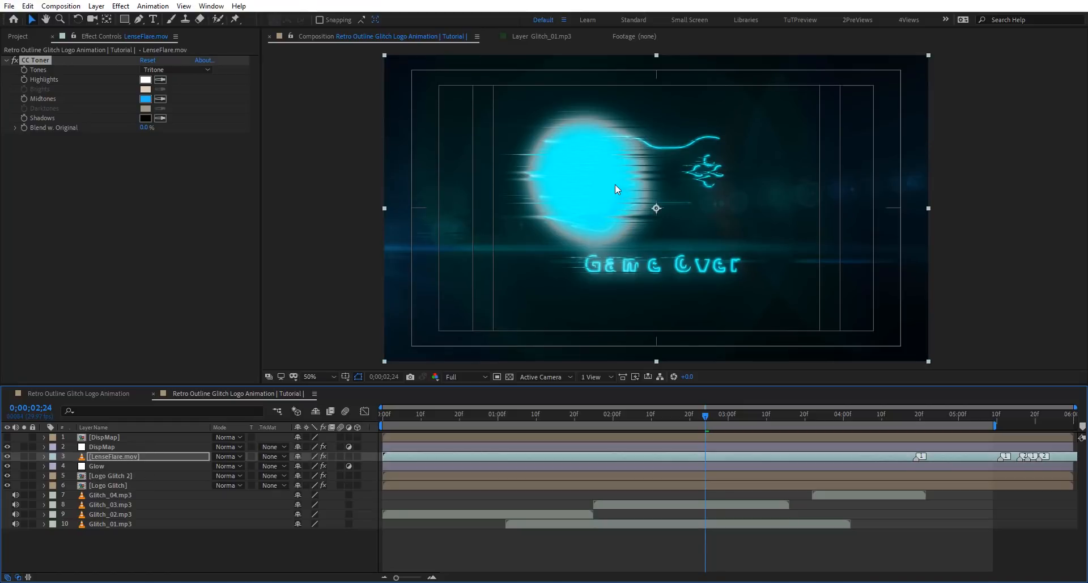
scroll(612, 184, up, 2)
scroll(476, 157, down, 1)
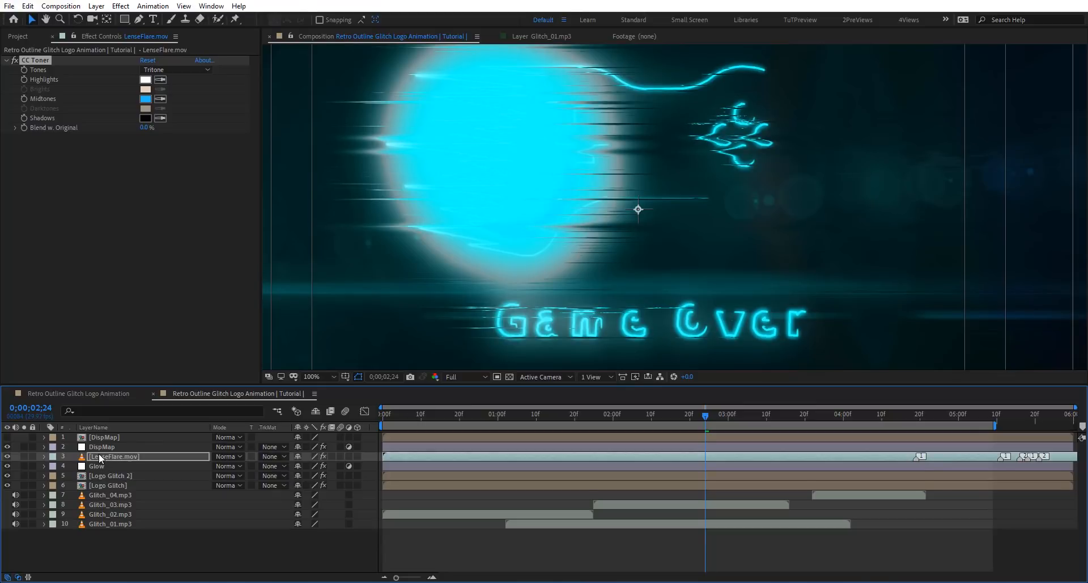
- Create an adjustment layer named Lines directly above LenseFlare.mov and apply Venetian Blinds to it
key(ctrl+alt+y)
key(Return)
text(Lines)
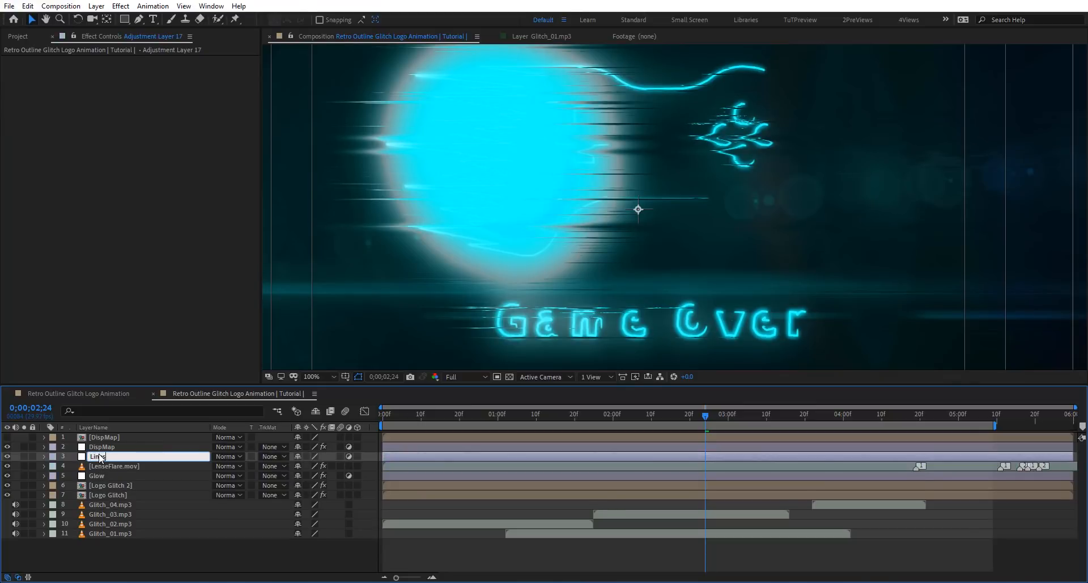
key(Return)
key(ctrl+space)
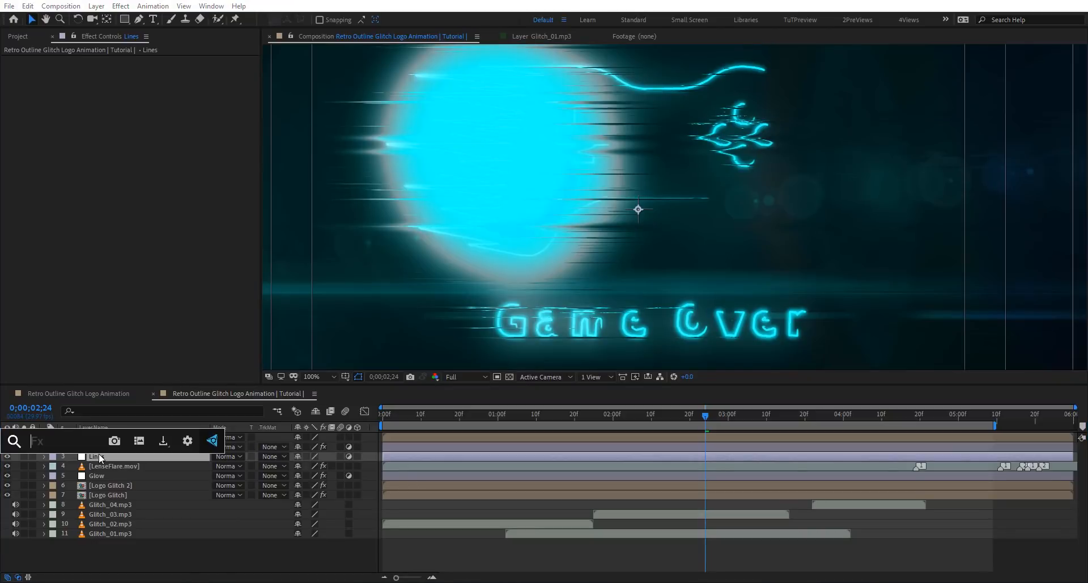
text(ven)
key(Return)
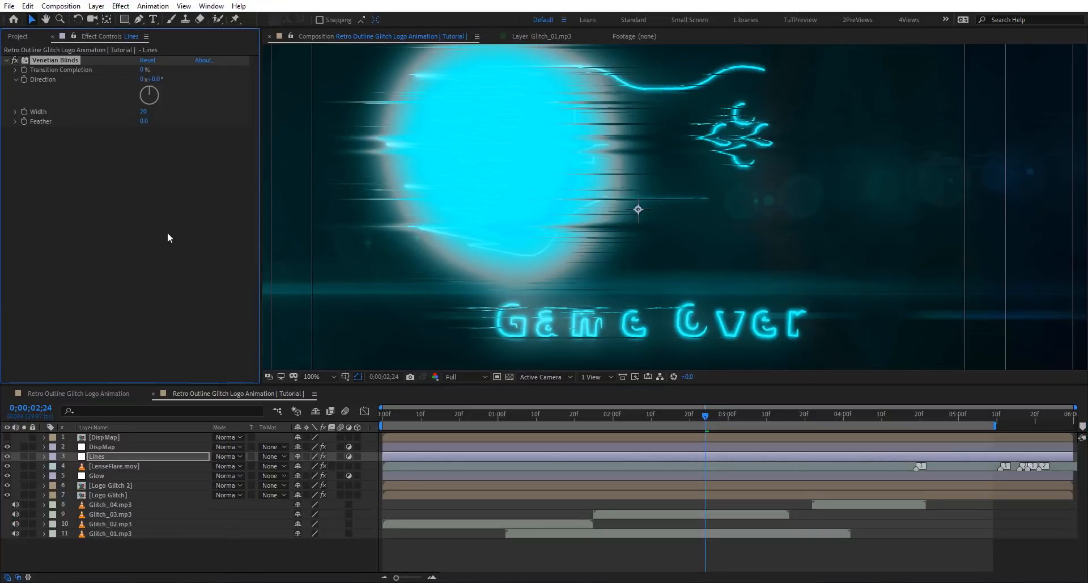
- Set the Venetian Blinds Transition Completion to 40% and Direction to 90° for horizontal scan lines
click(143, 71)
text(40)
key(Return)
drag(156, 96, 208, 96)
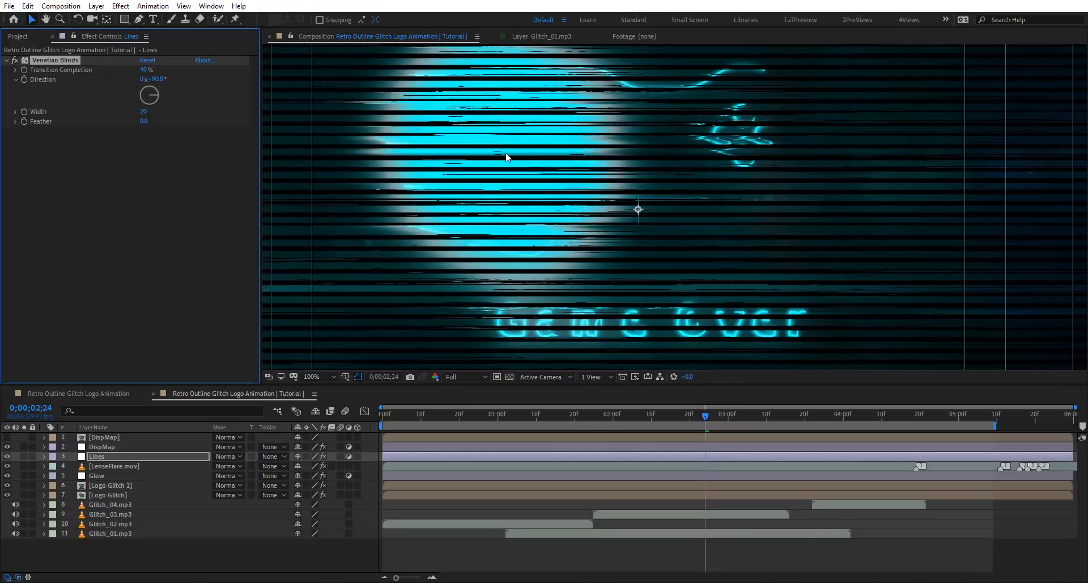
- Set the Venetian Blinds Width to 6 and Feather to 2 on the Lines layer, and inspect the scan lines
click(143, 111)
click(144, 120)
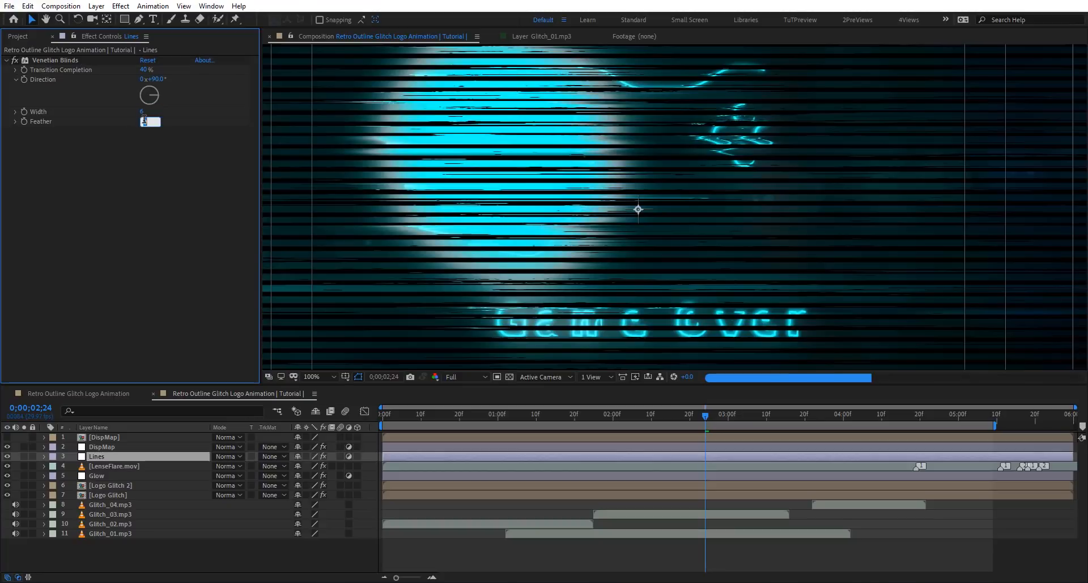
text(2)
key(Return)
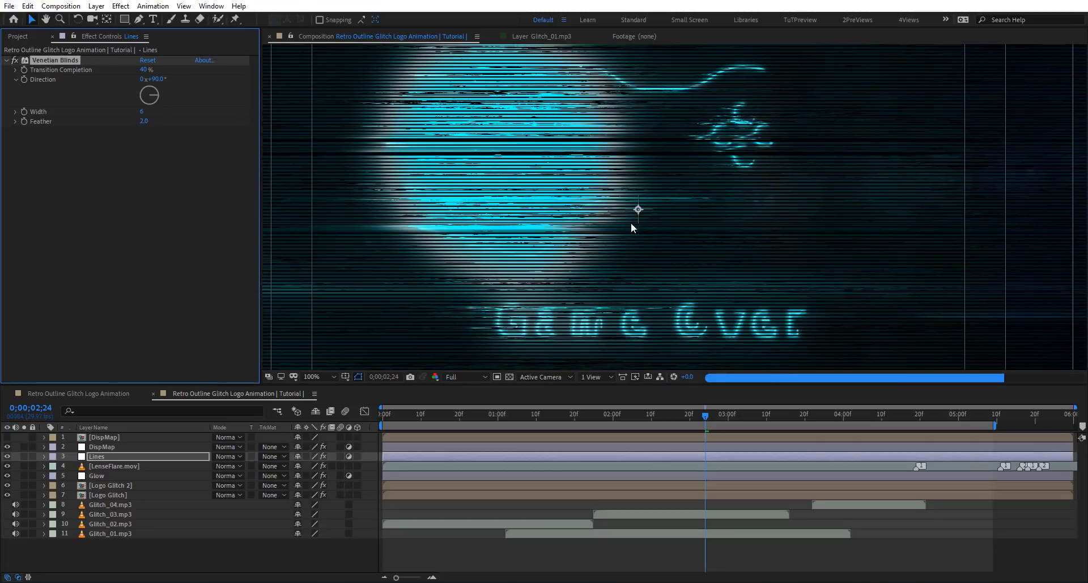
scroll(607, 122, up, 2)
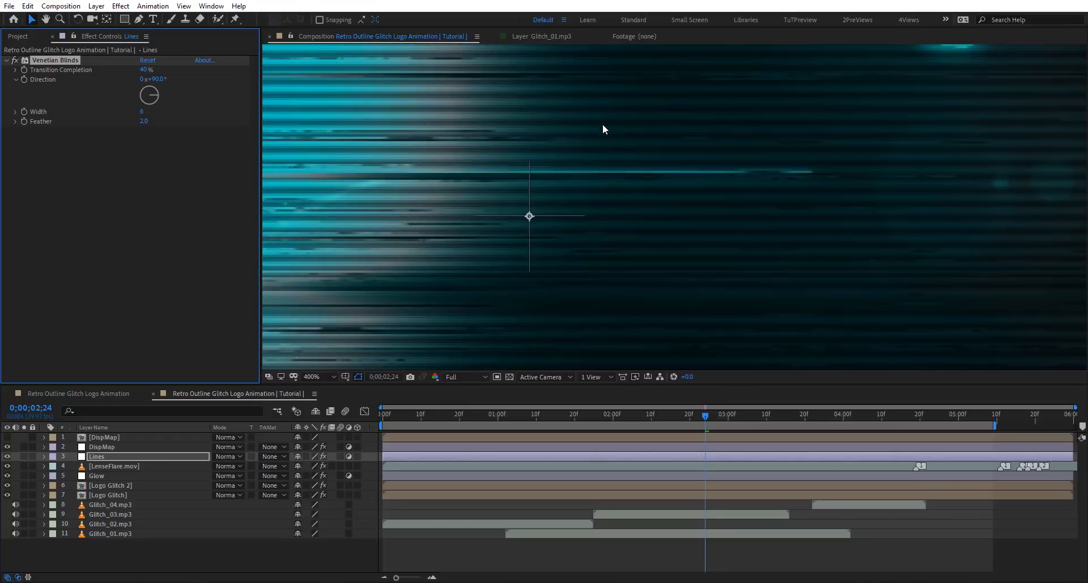
scroll(603, 123, down, 2)
drag(544, 170, 532, 197)
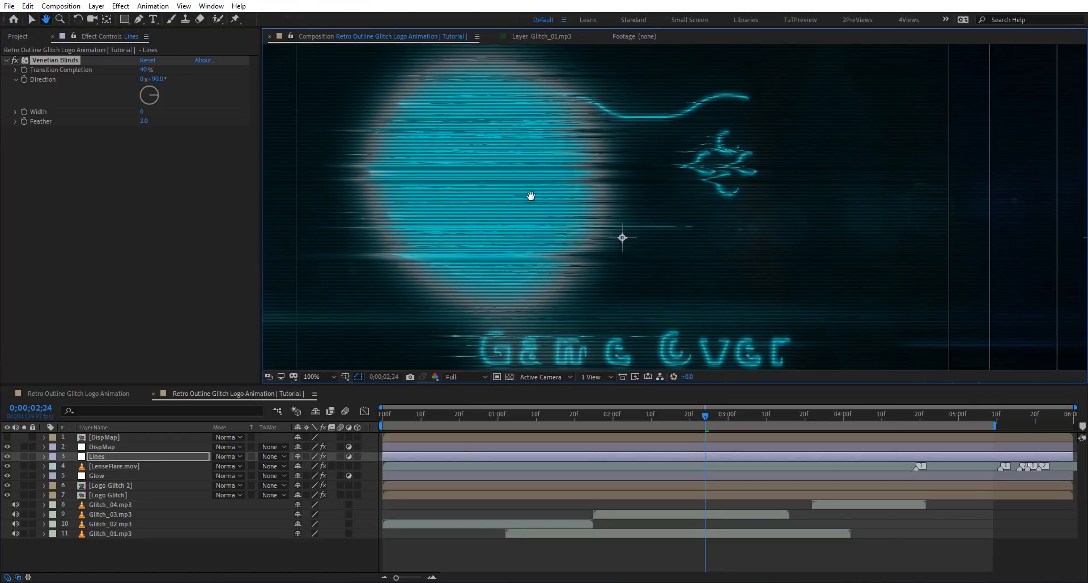
drag(506, 137, 539, 138)
key(v)
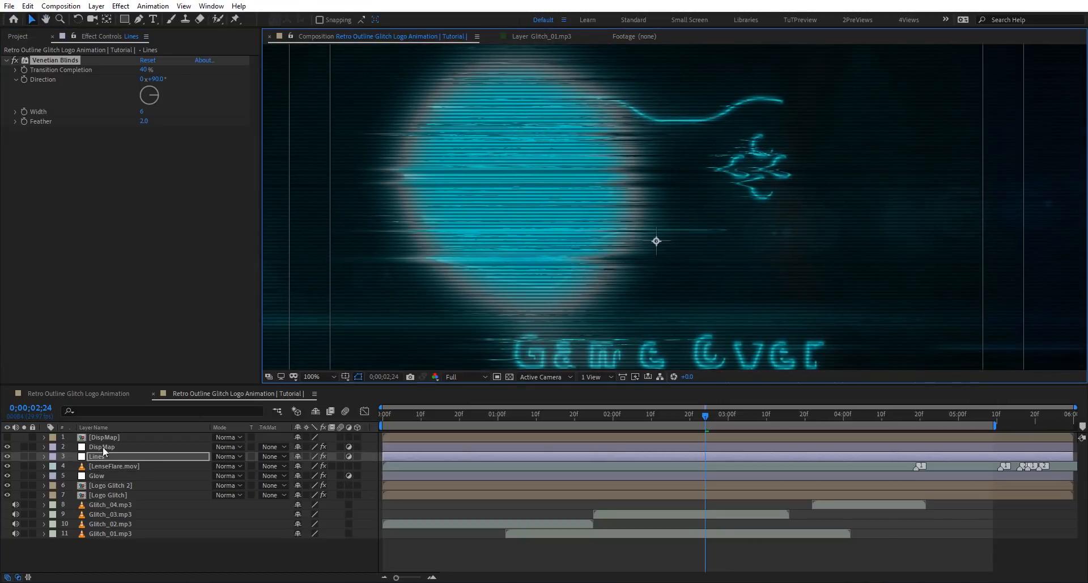
- Try the Lines layer above DispMap, return it below DispMap, and compare the frame with Lines hidden and shown
drag(123, 456, 127, 445)
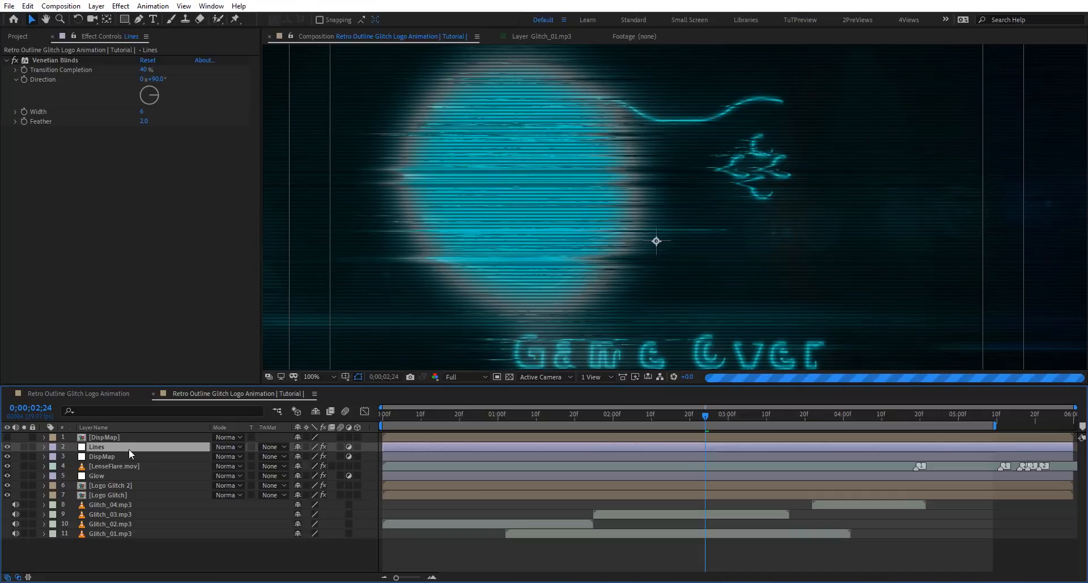
drag(130, 450, 130, 460)
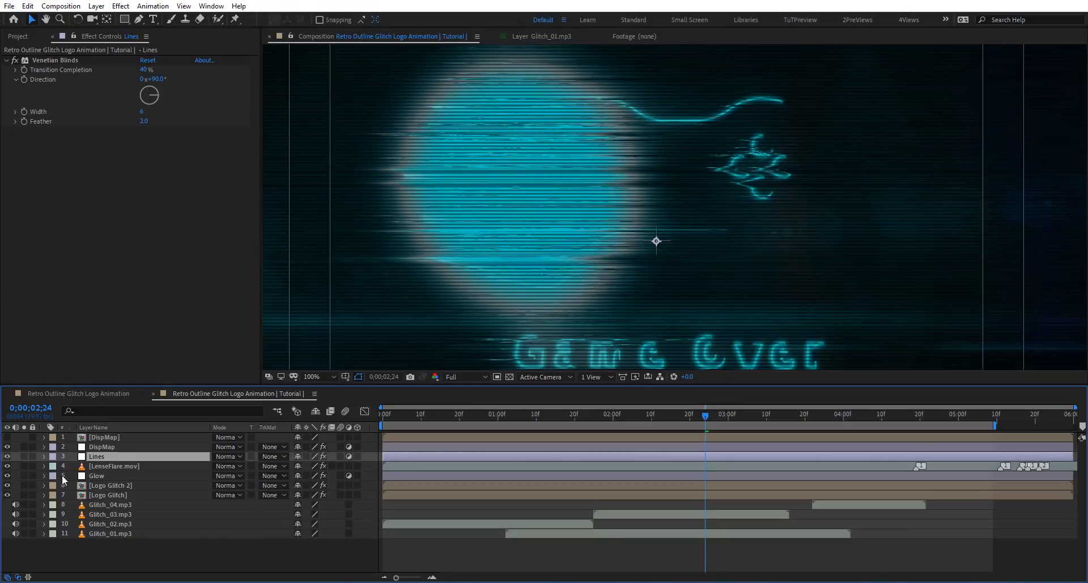
click(7, 457)
click(7, 456)
- Move to 0;00;03;04 and compare the frame with the Glow adjustment layer hidden and shown
drag(707, 416, 746, 419)
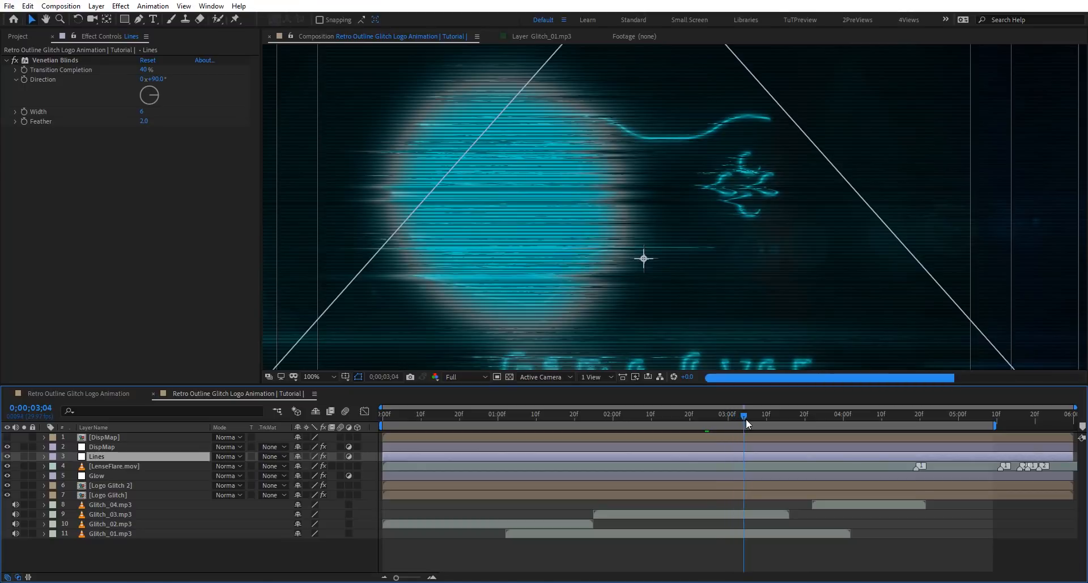
click(89, 476)
click(7, 476)
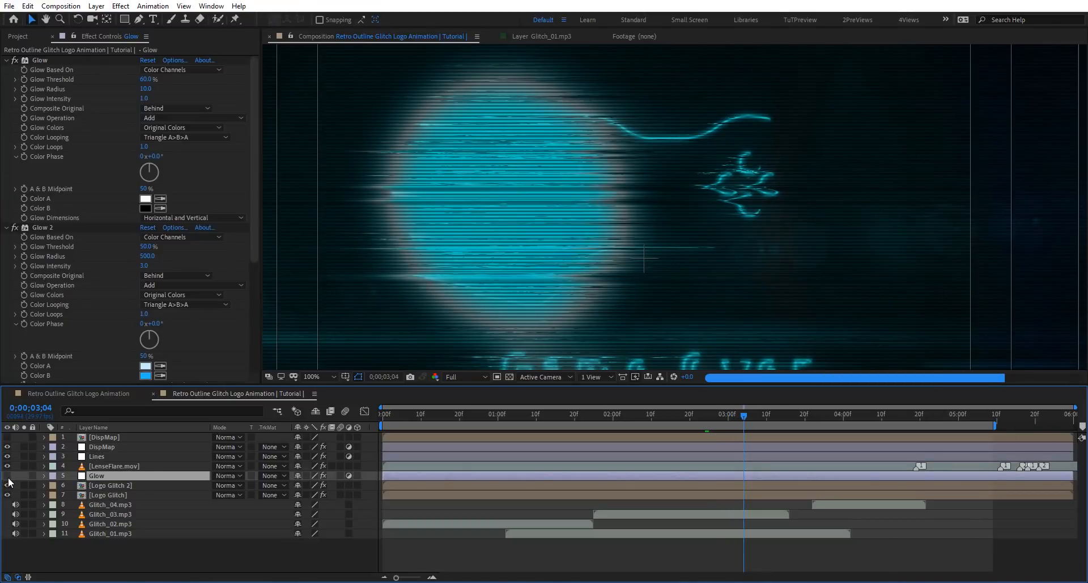
click(7, 475)
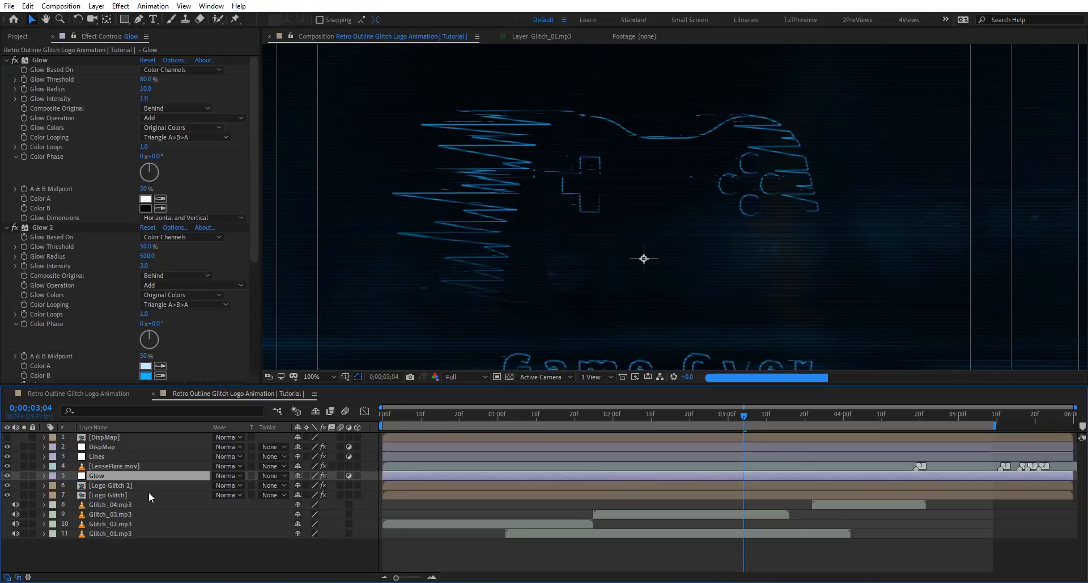
- Duplicate the Logo Glitch layer three times and the Logo Glitch 2 layer four times to strengthen the outlines
click(114, 485)
shift+click(120, 496)
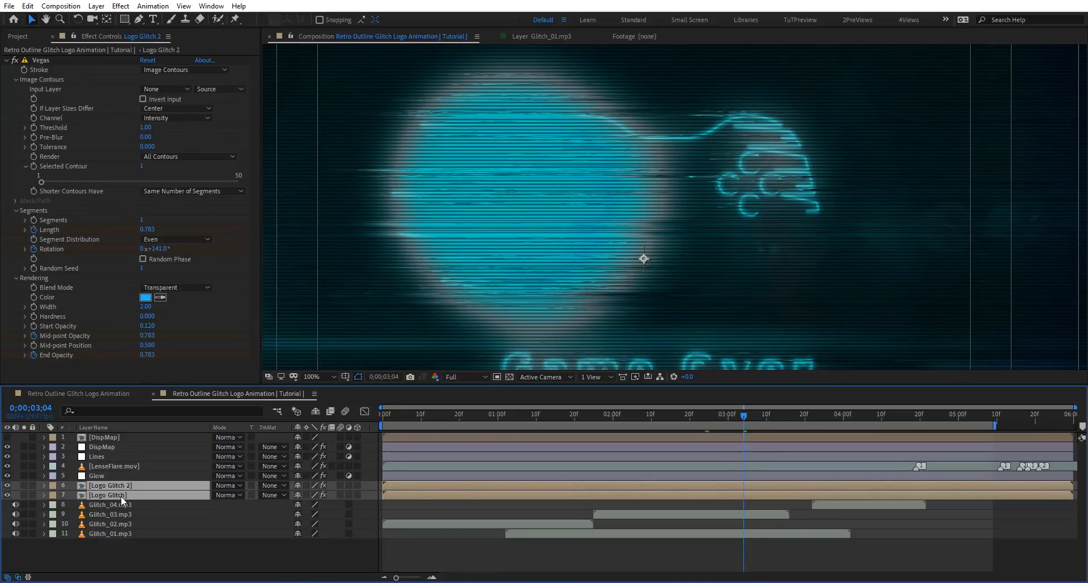
click(120, 503)
click(118, 494)
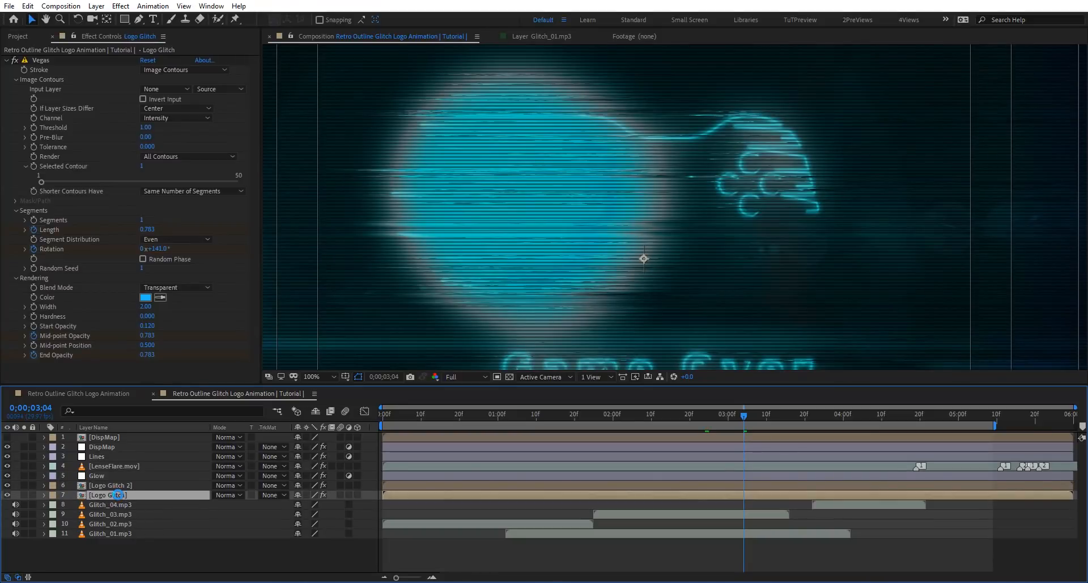
key(ctrl+d)
key(ctrl+d)
key(ctrl+d)
click(126, 485)
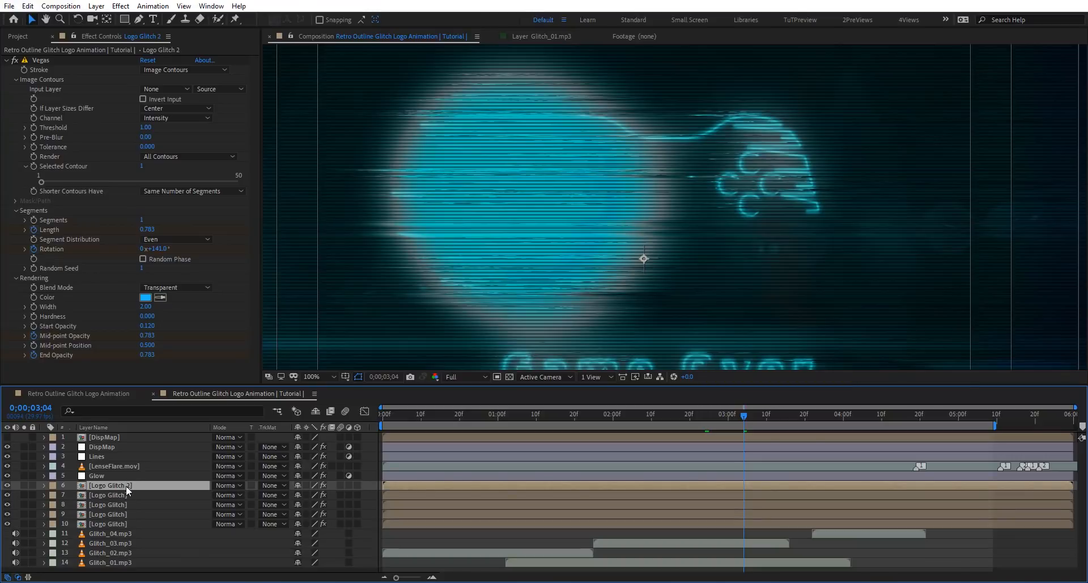
key(ctrl+d)
key(ctrl+d)
key(ctrl+d)
key(ctrl+d)
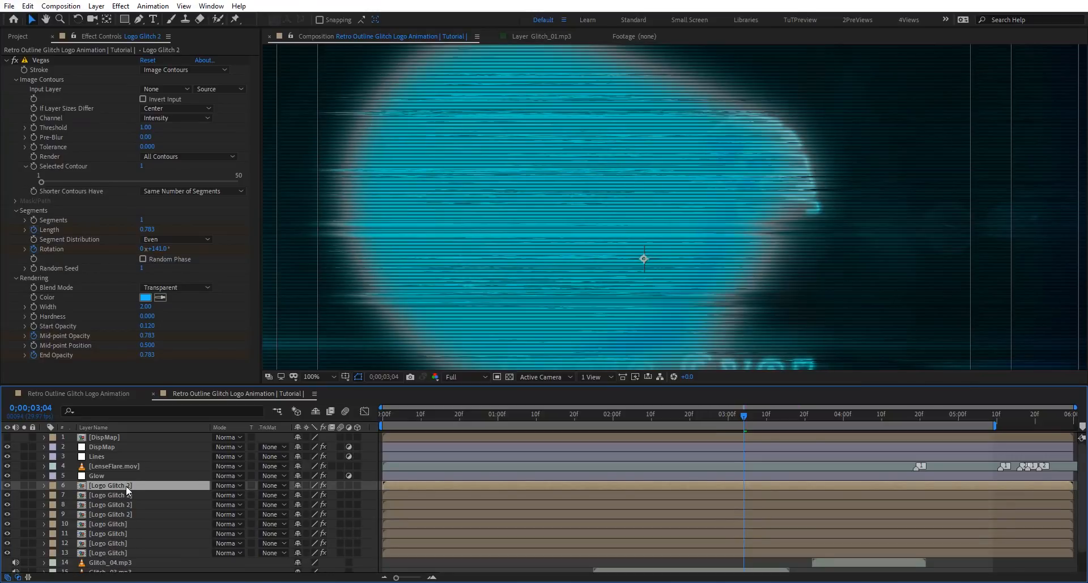
key(comma)
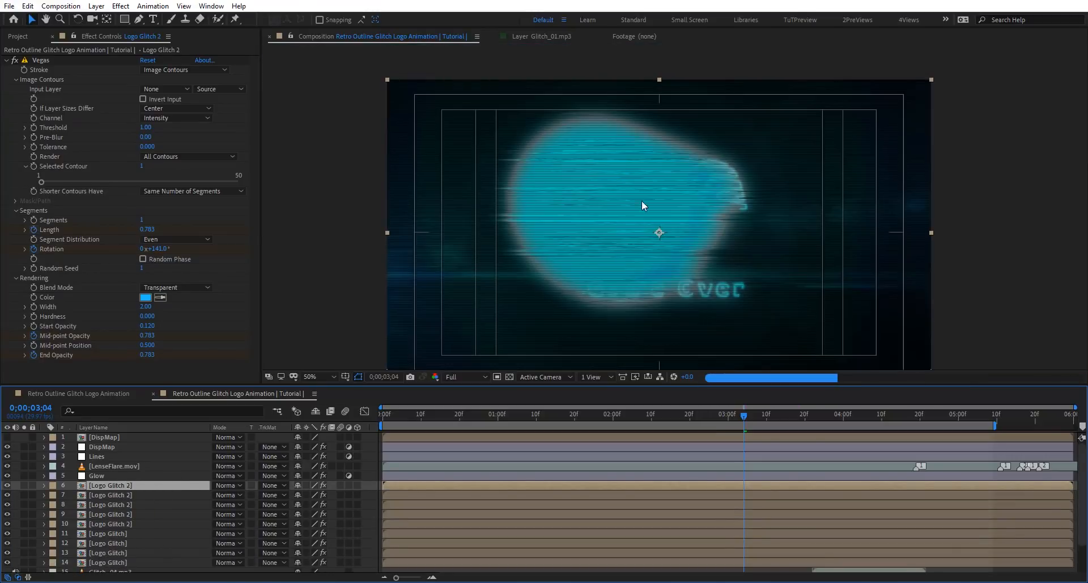
- Reduce the first Glow effect's Glow Intensity to 0.5 on the Glow layer and check the softened glow
click(116, 475)
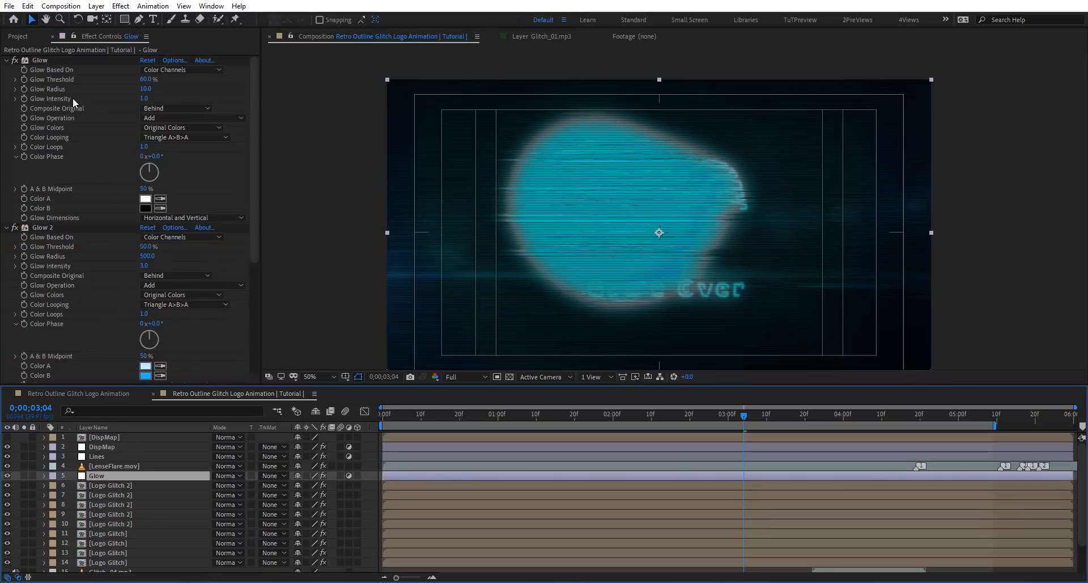
click(144, 98)
text(.5)
key(Return)
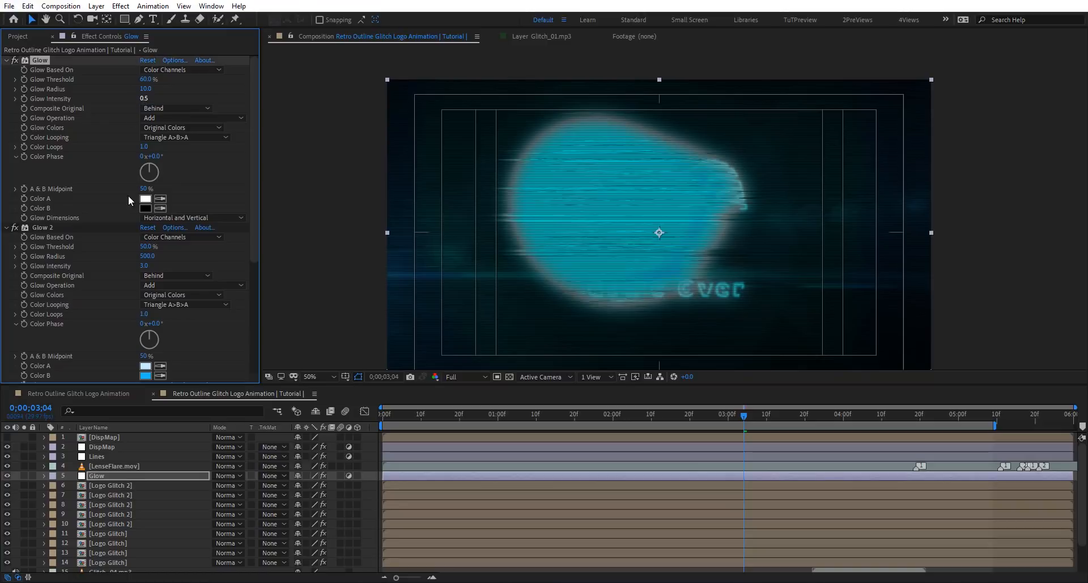
scroll(63, 227, down, 5)
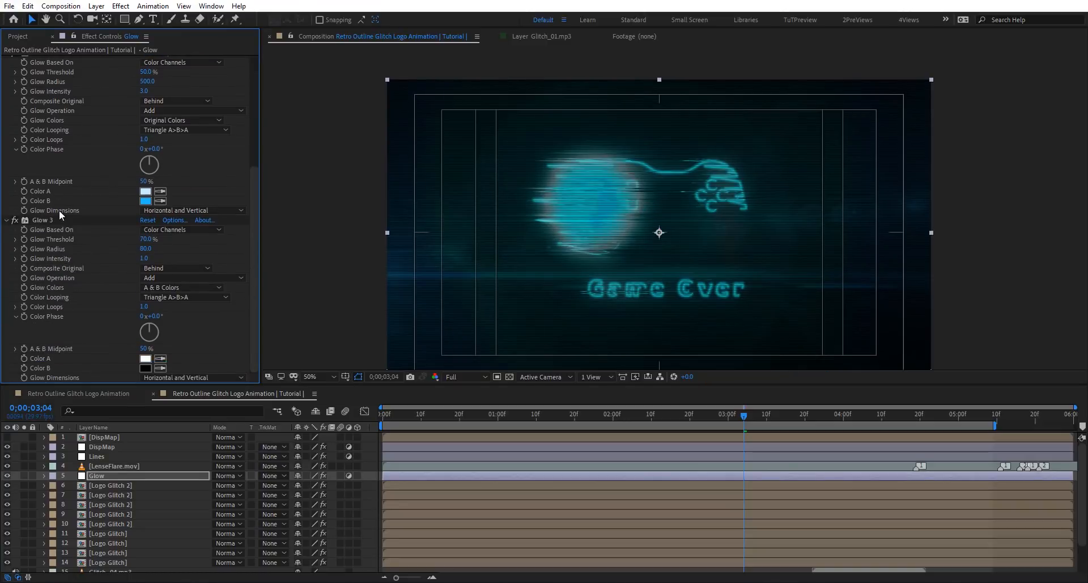
scroll(105, 247, up, 4)
scroll(618, 198, up, 2)
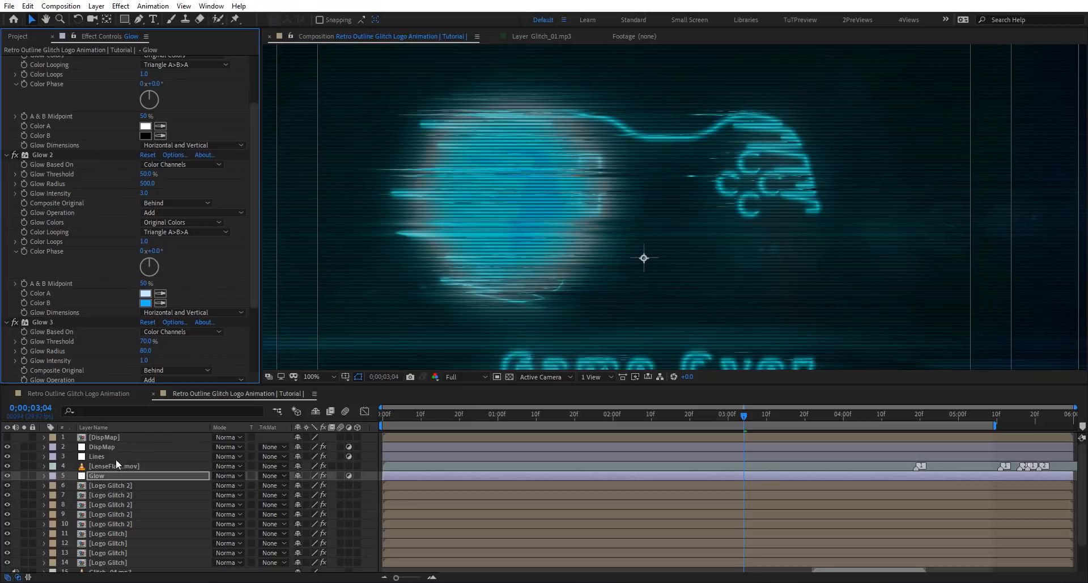
- Create an adjustment layer named CA directly above the DispMap adjustment layer
click(120, 450)
key(ctrl+alt+y)
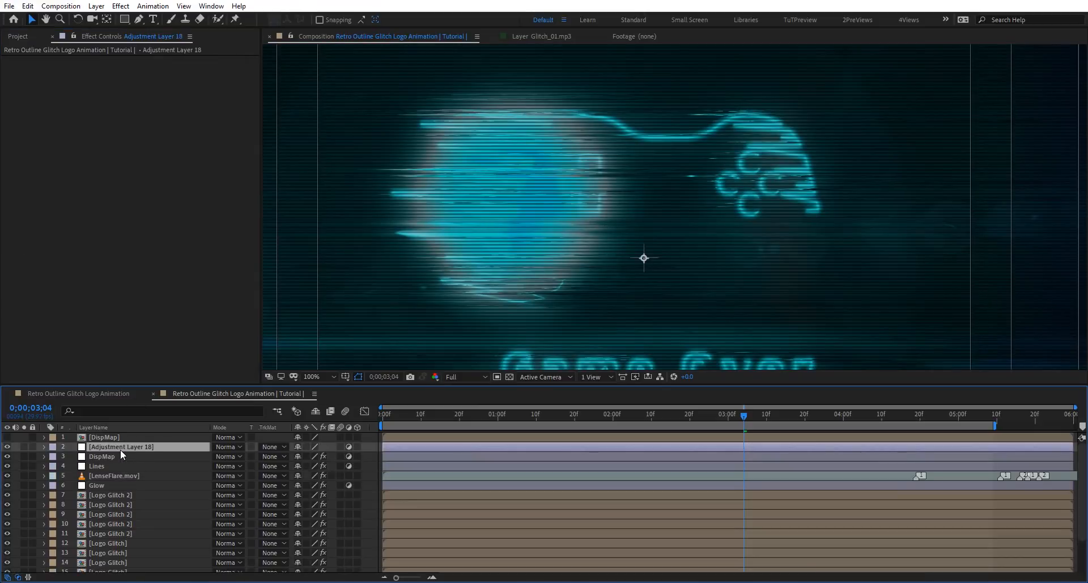
key(Return)
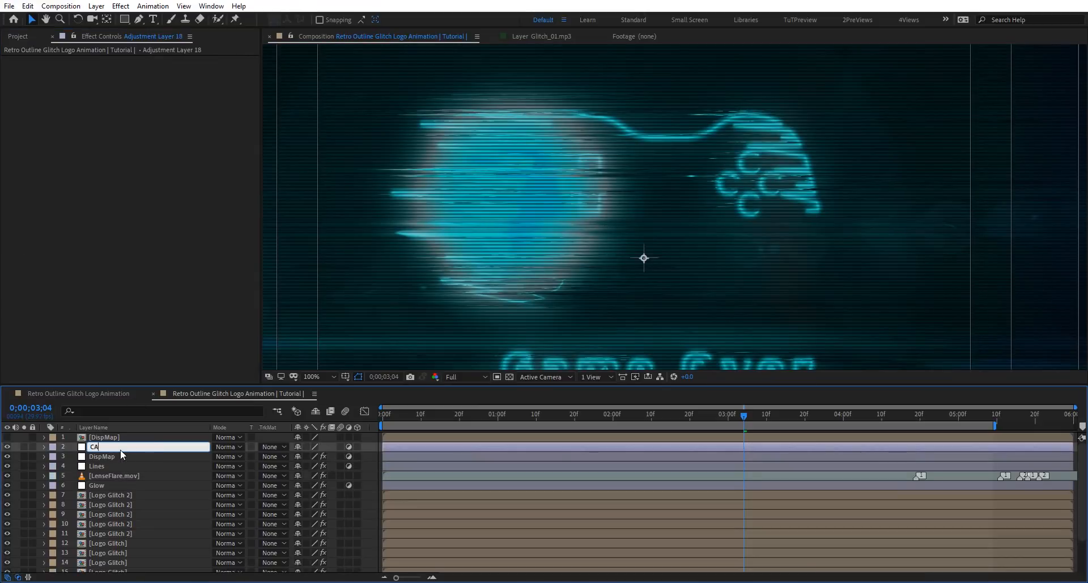
text(CA)
key(Return)
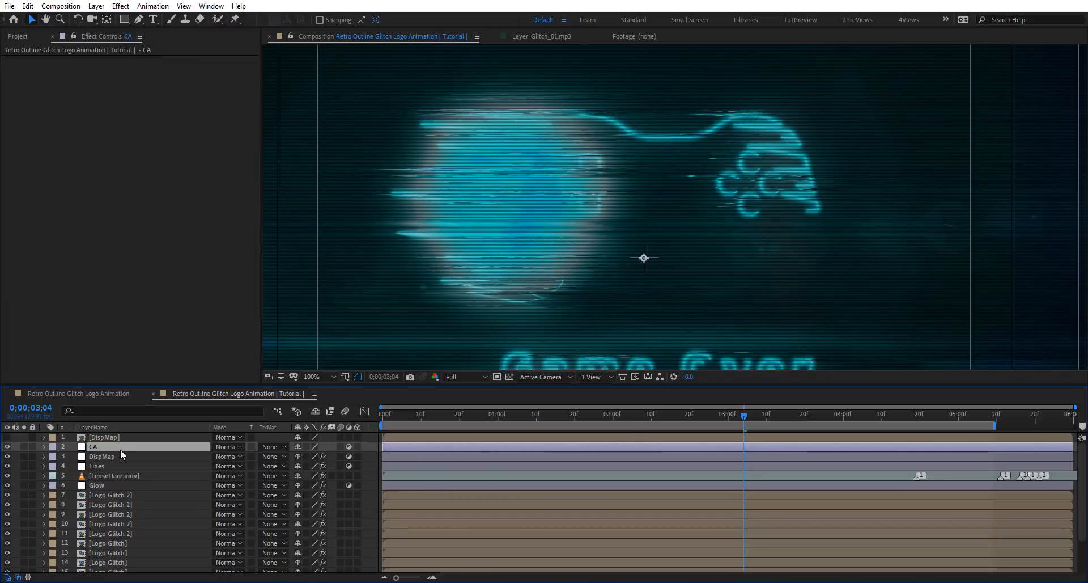
- Apply Emboss to the CA layer with Relief 10 and Blend With Original 50%
key(ctrl+space)
text(em)
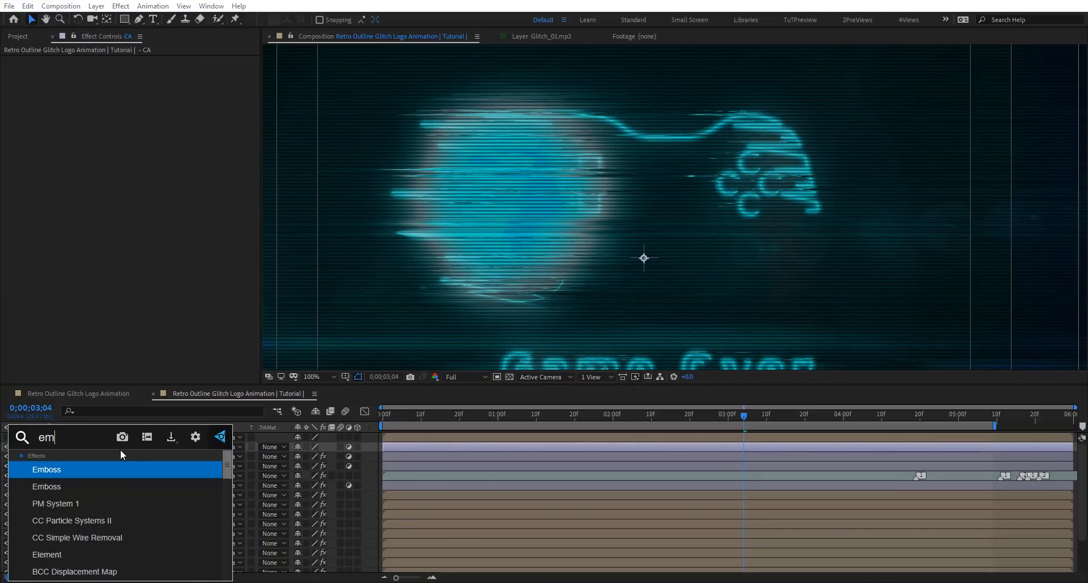
key(Down)
key(Return)
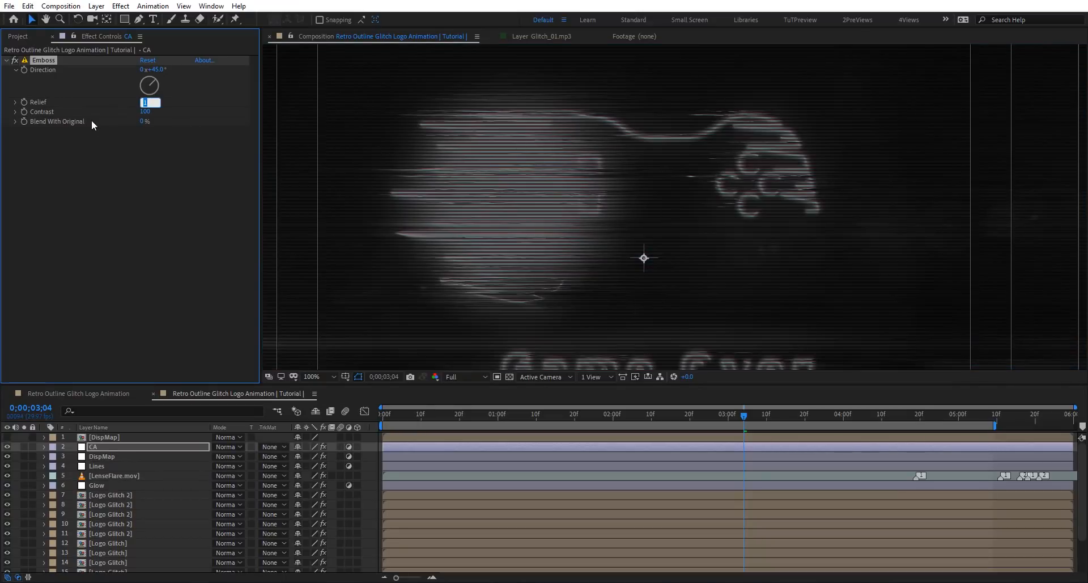
text(10)
key(Return)
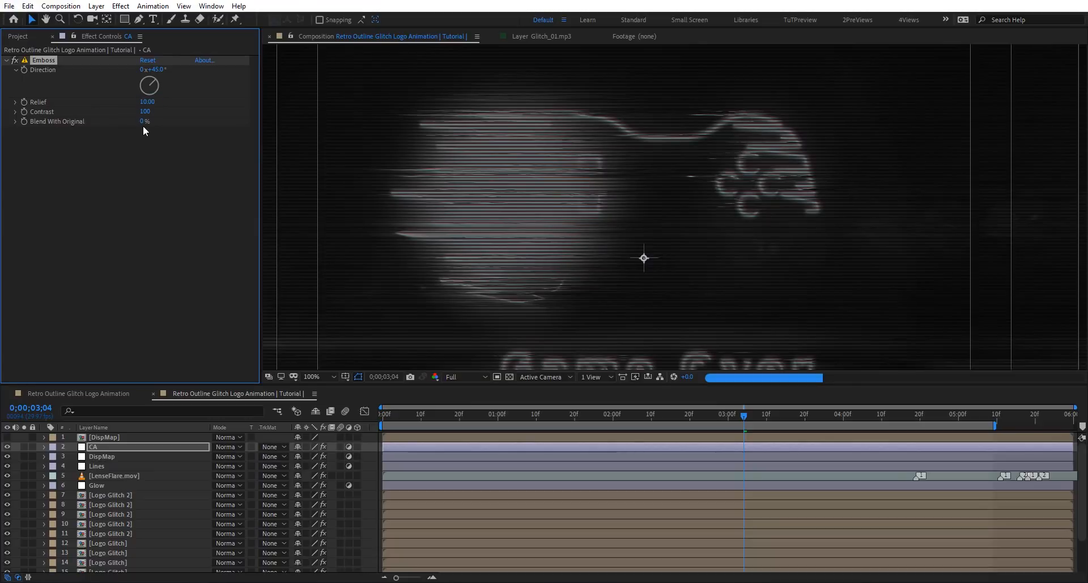
click(143, 122)
key(Return)
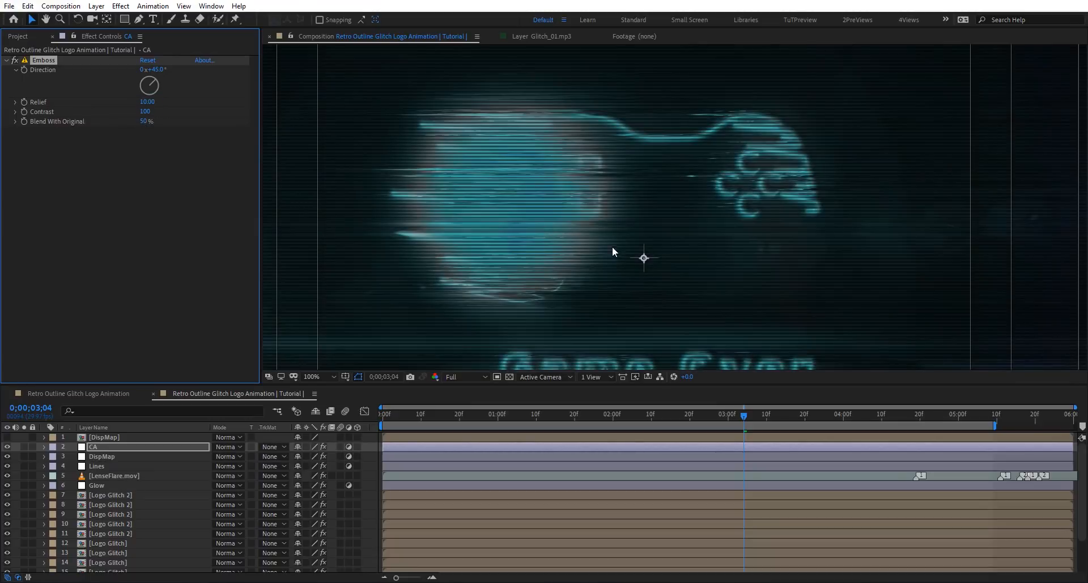
- Apply Colorama to the CA layer and set its Output Cycle to the RGB preset palette
key(ctrl+space)
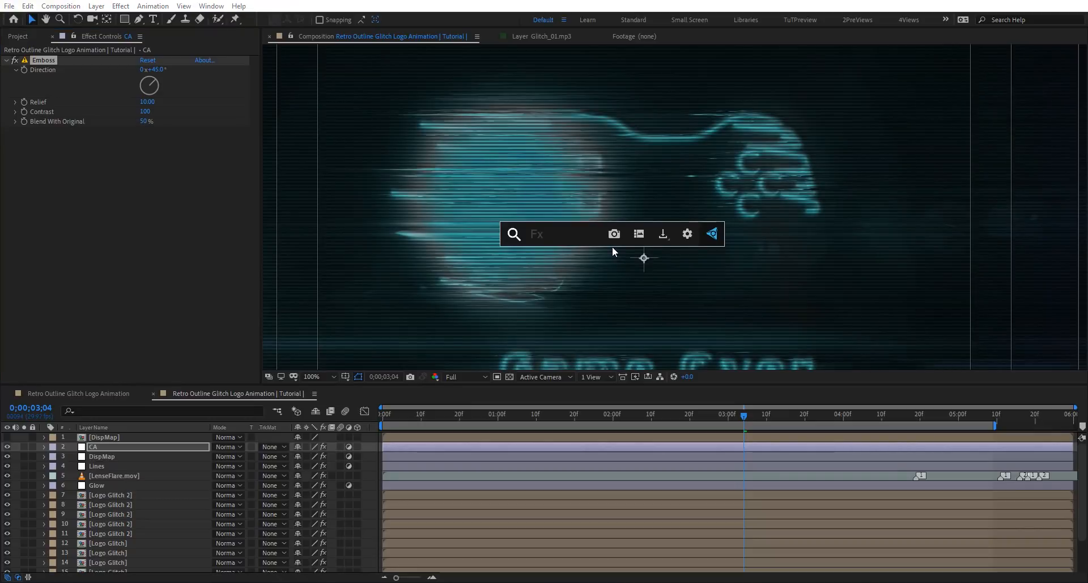
text(colo)
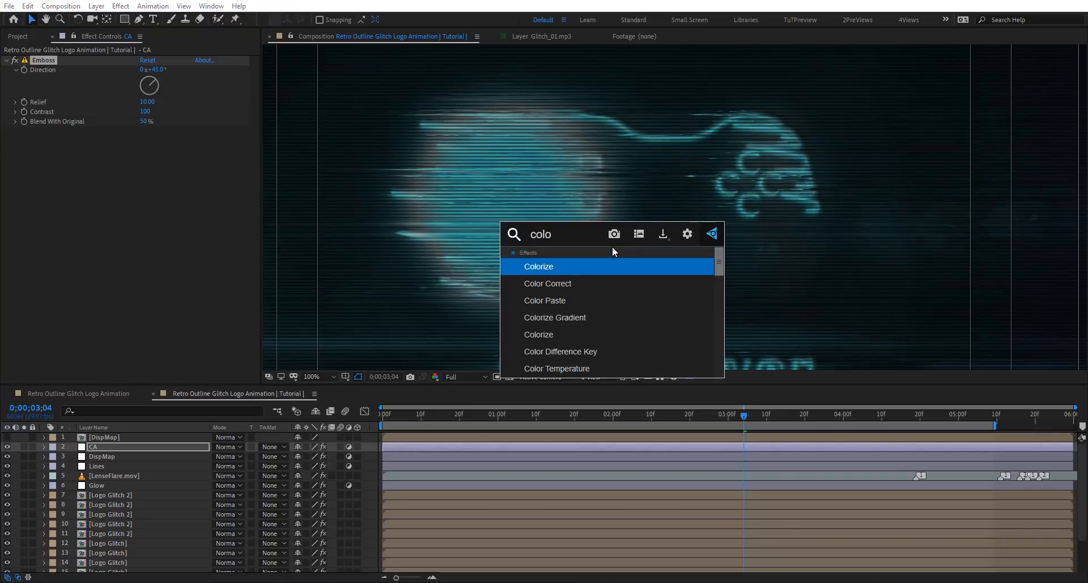
text(ra)
key(Return)
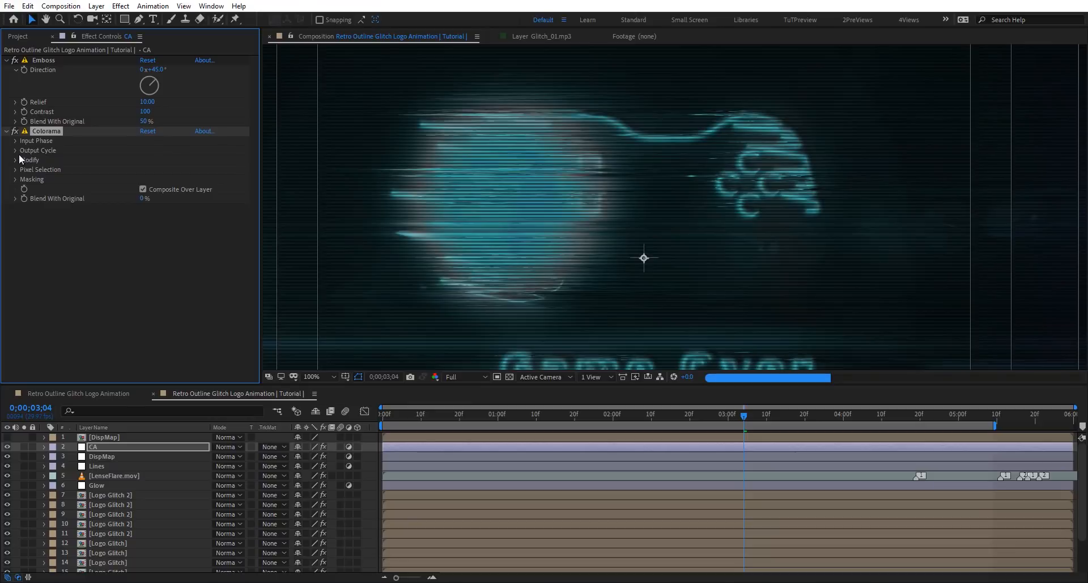
click(16, 150)
click(153, 160)
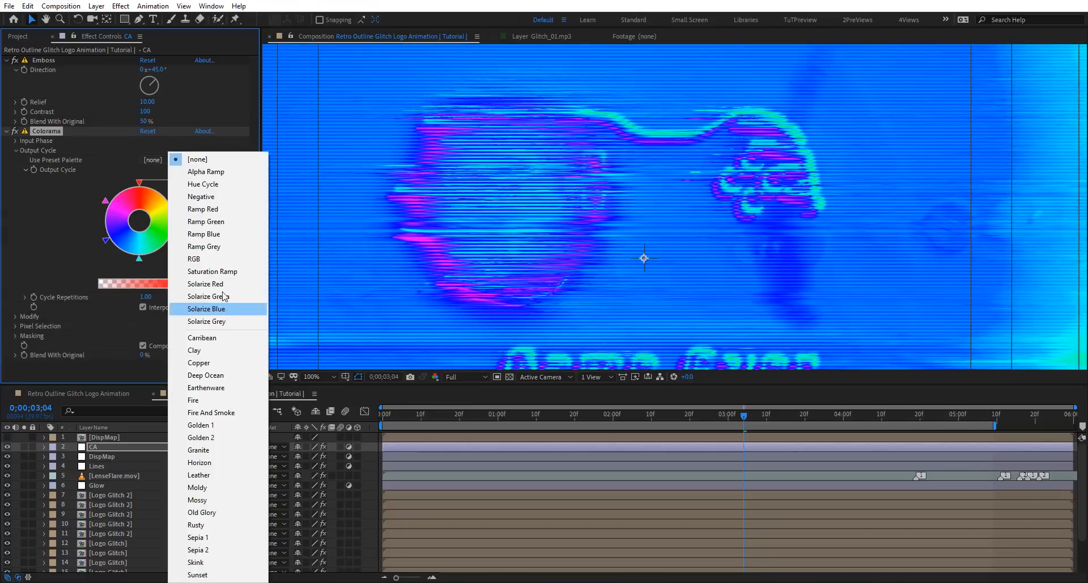
click(198, 258)
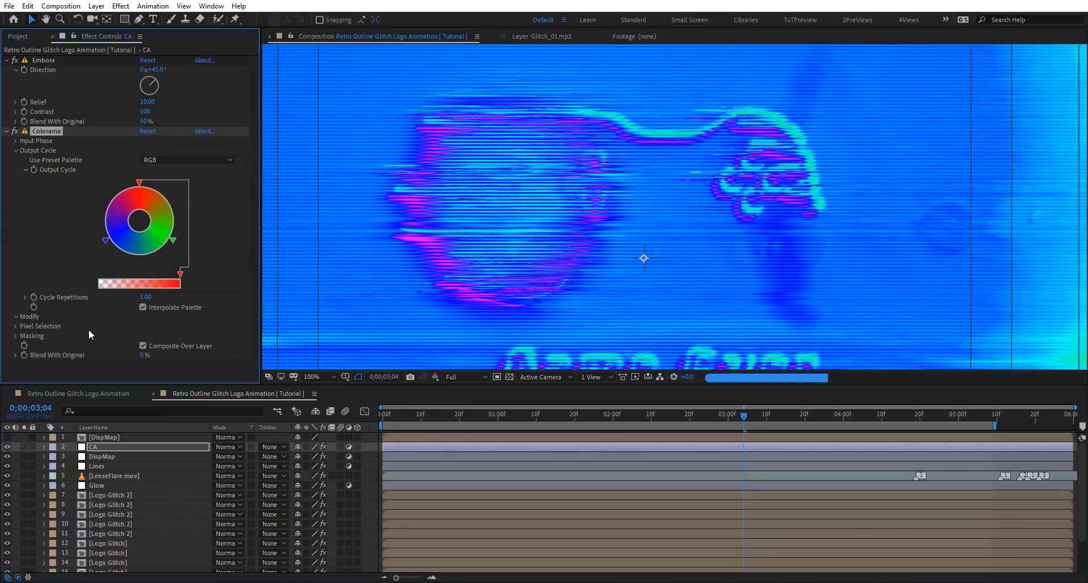
- Turn off Modify Alpha in the Colorama effect and inspect the whole composition
click(16, 316)
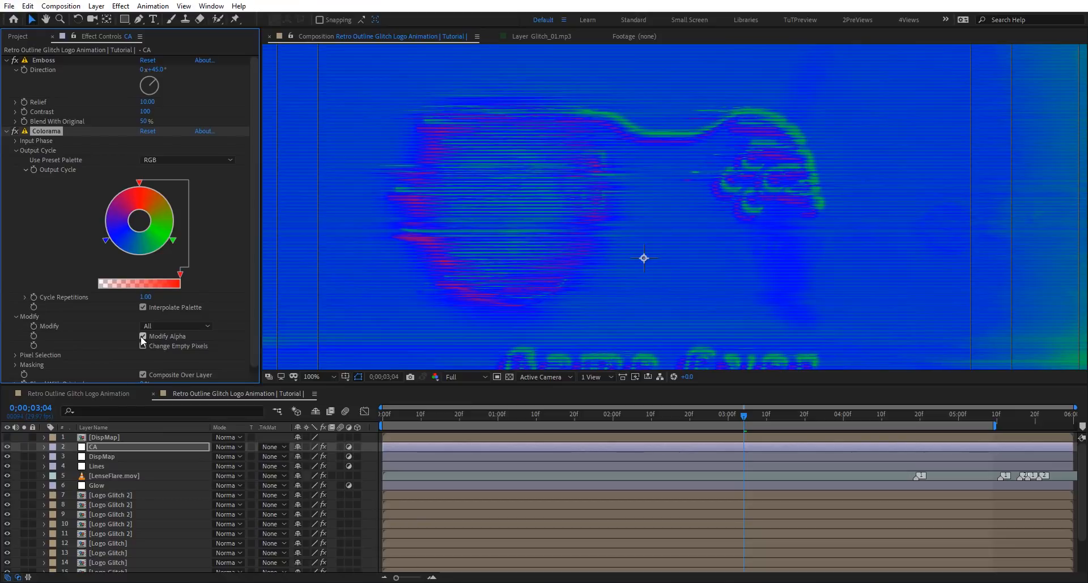
click(141, 336)
click(143, 344)
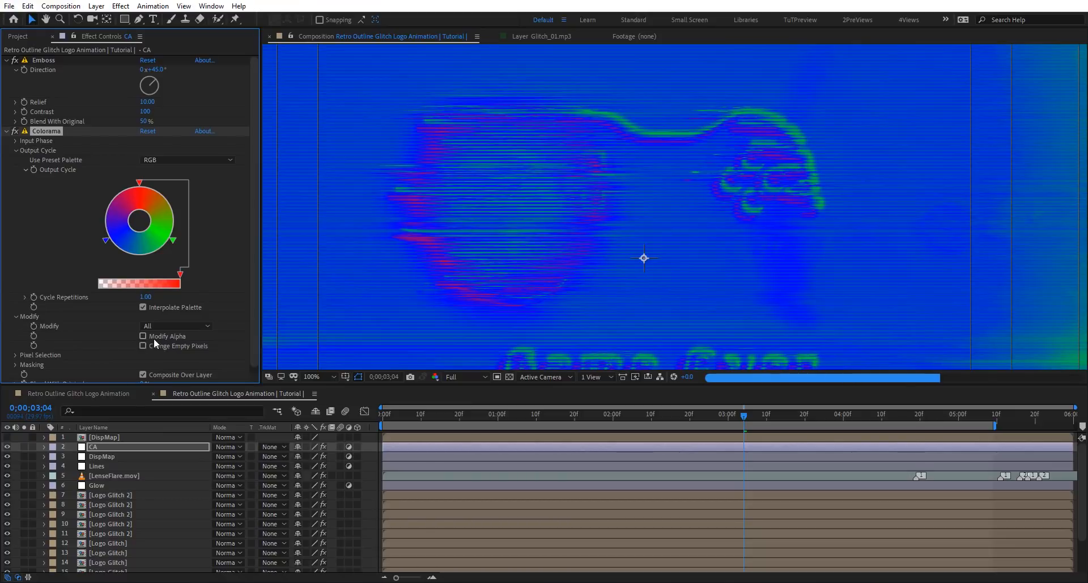
scroll(583, 138, down, 1)
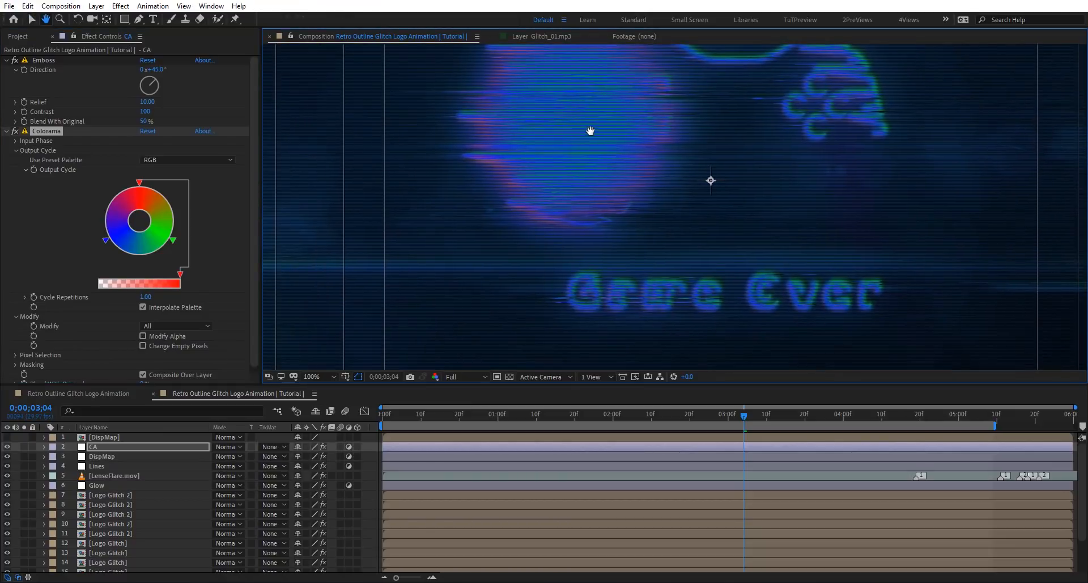
scroll(604, 173, down, 1)
scroll(63, 281, down, 1)
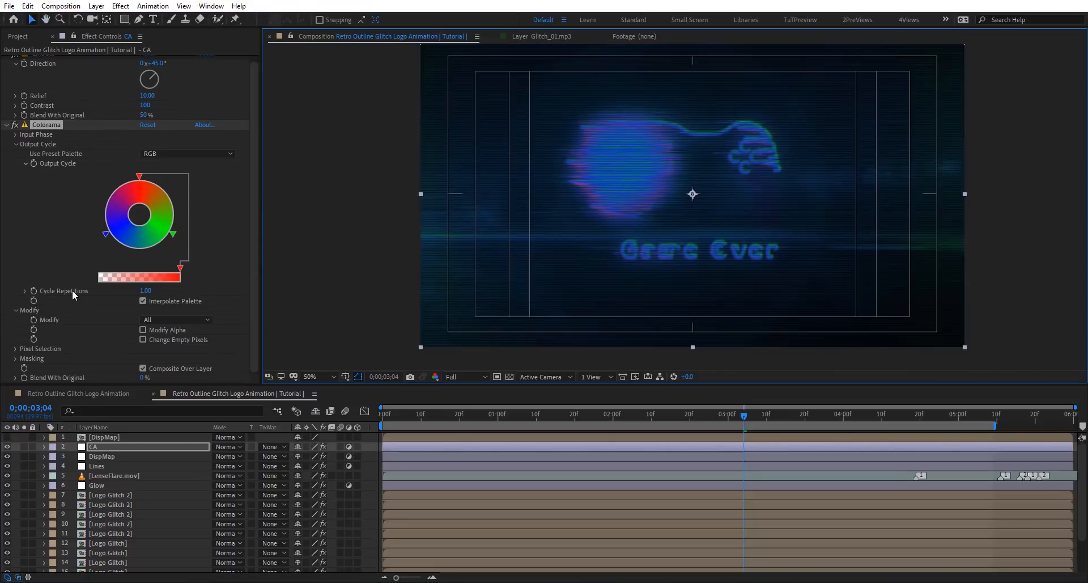
- Apply Hue/Saturation to the CA layer and set its Master Hue to 112°
key(ctrl+space)
text(hue)
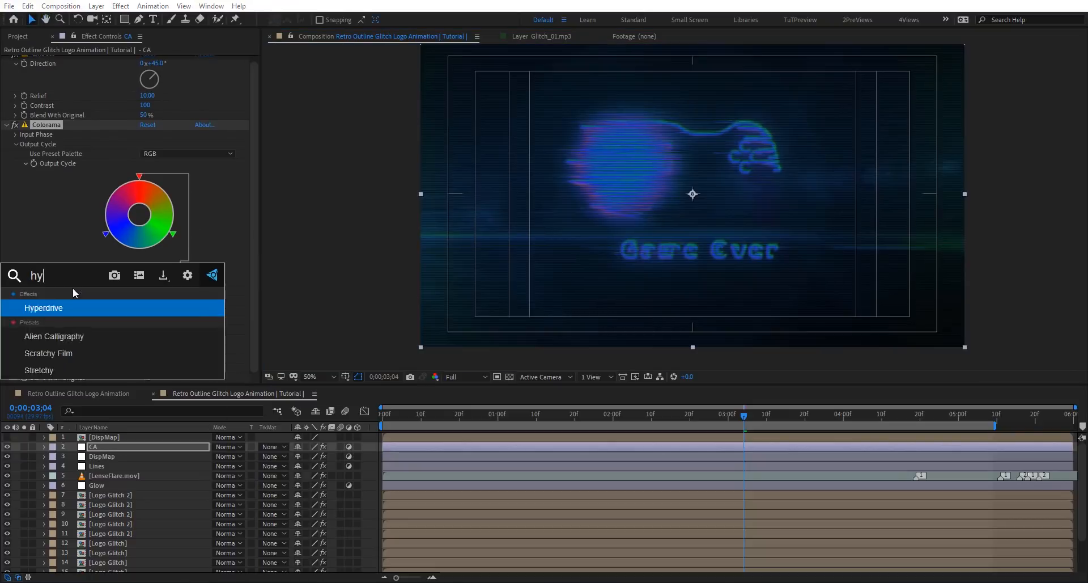
key(Down)
key(Down)
key(Down)
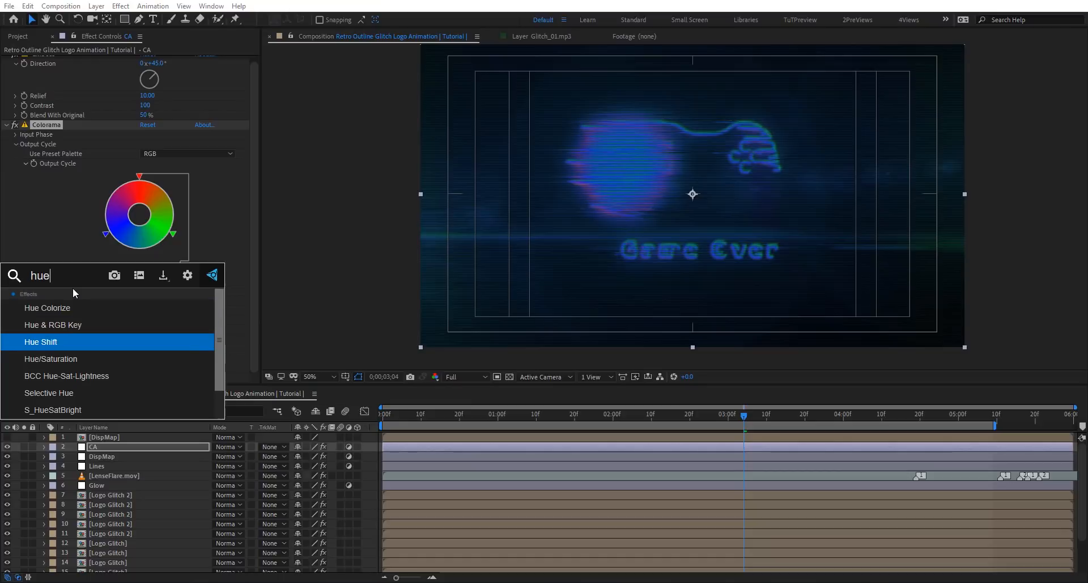
key(Return)
scroll(774, 154, up, 1)
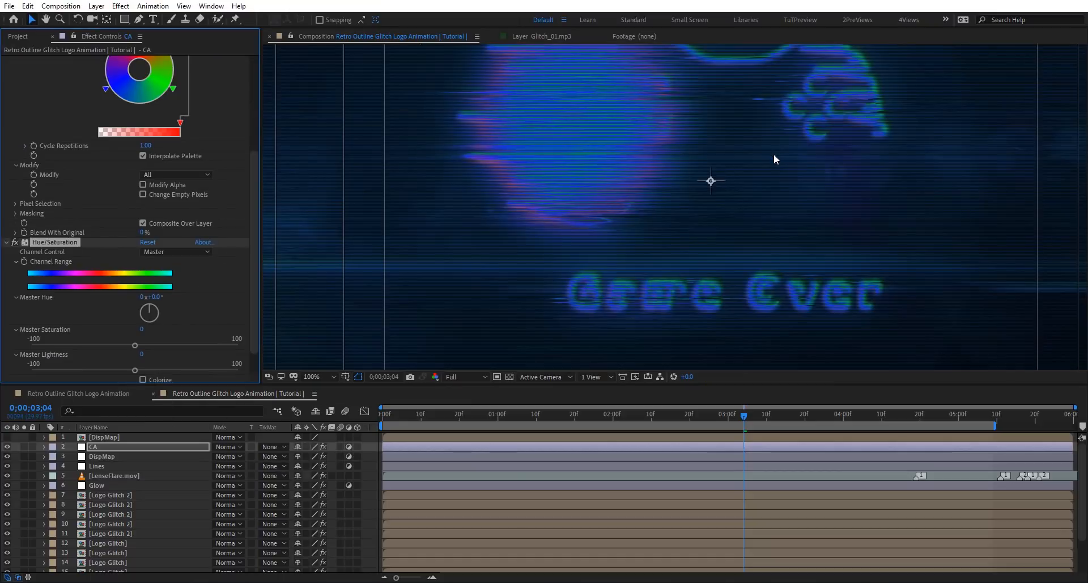
drag(753, 185, 736, 195)
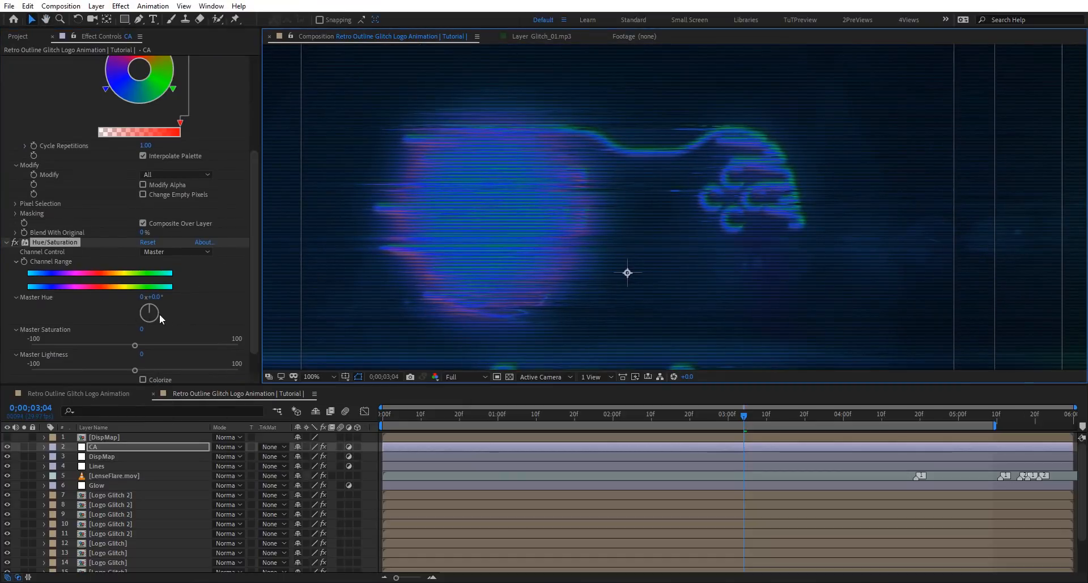
drag(160, 311, 215, 339)
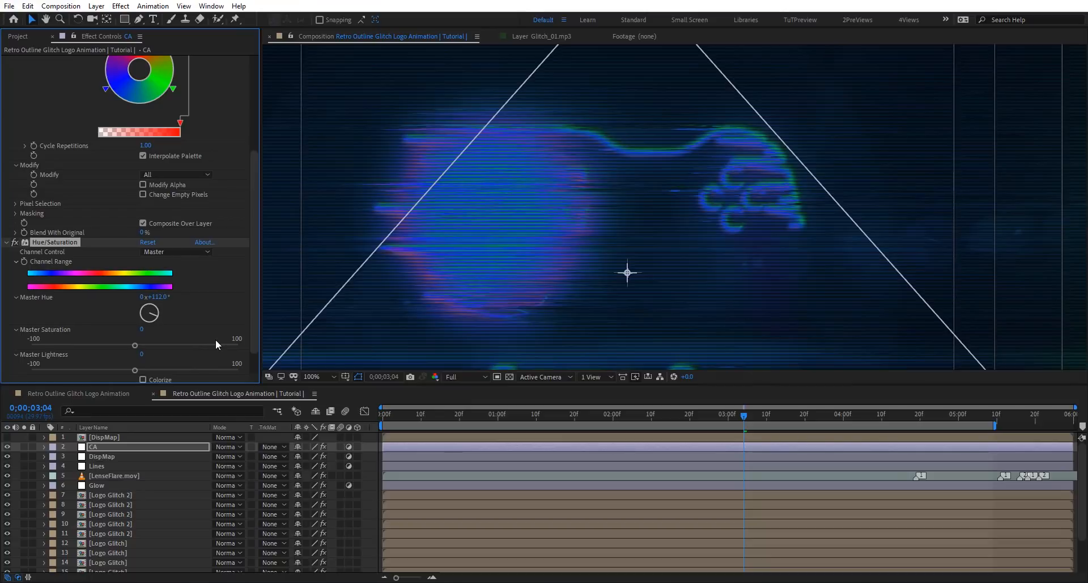
scroll(617, 173, down, 1)
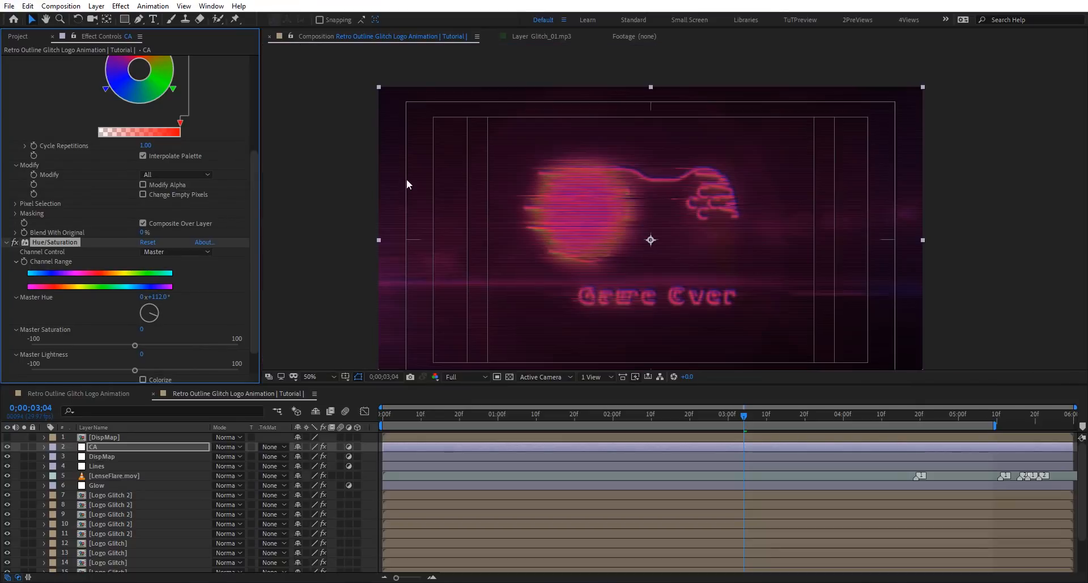
- Apply Fast Box Blur to the CA layer with a Blur Radius of 0.1
scroll(72, 260, down, 1)
key(ctrl+space)
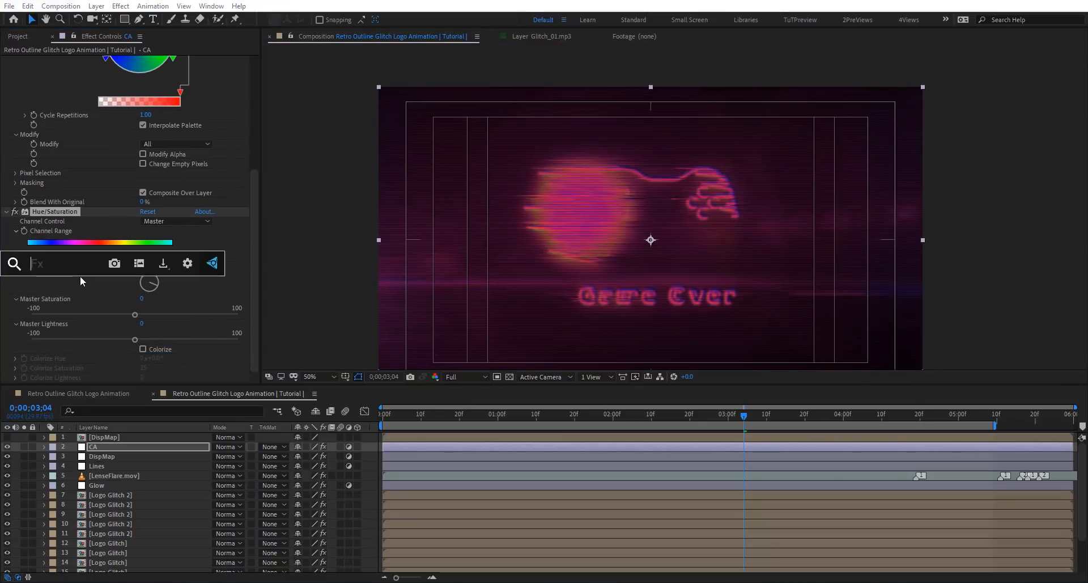
text(fast)
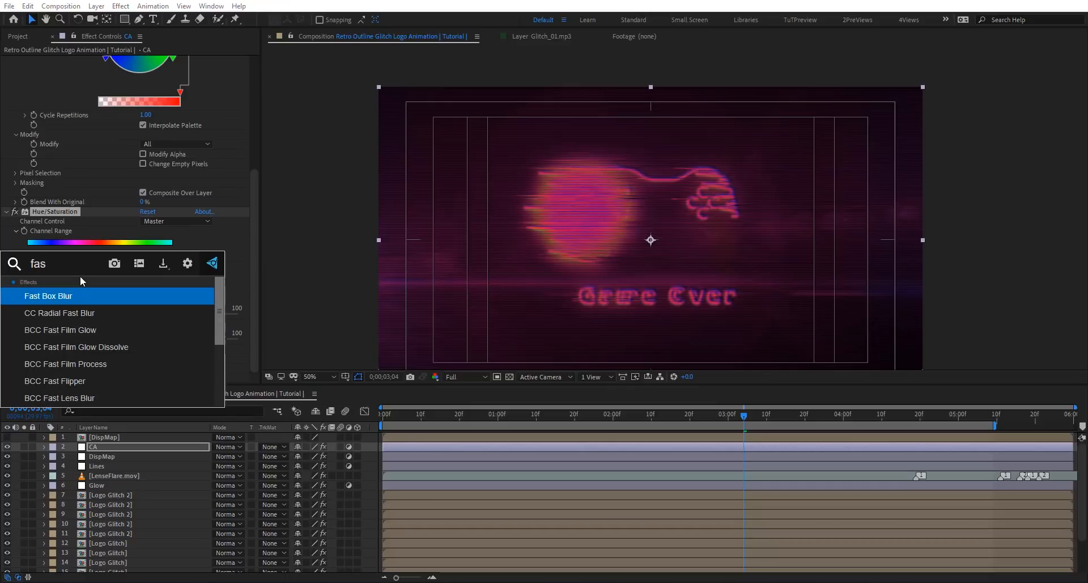
key(Escape)
scroll(680, 189, up, 3)
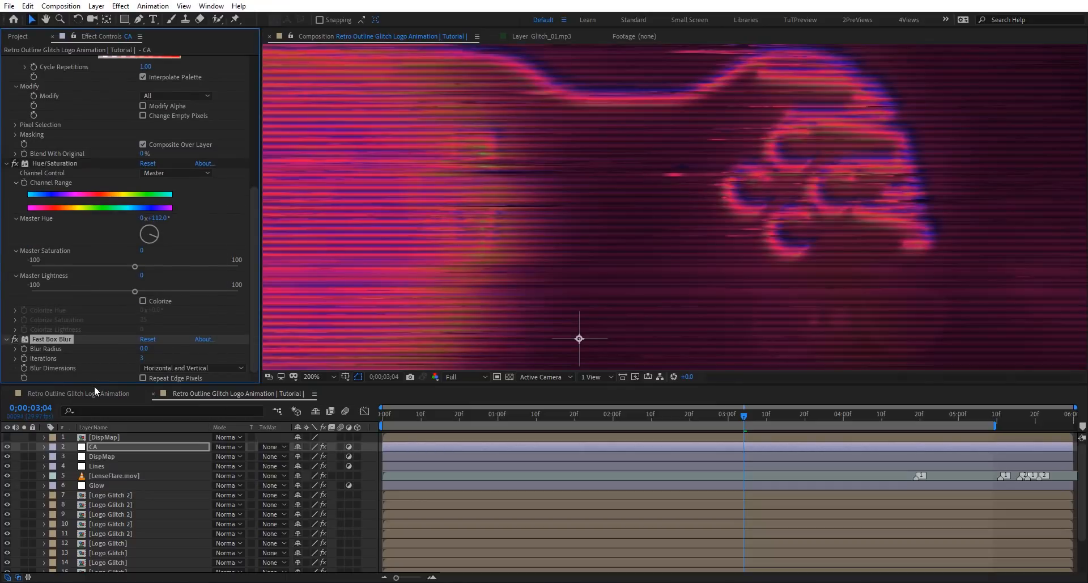
click(144, 348)
text(6)
key(Return)
scroll(675, 172, down, 4)
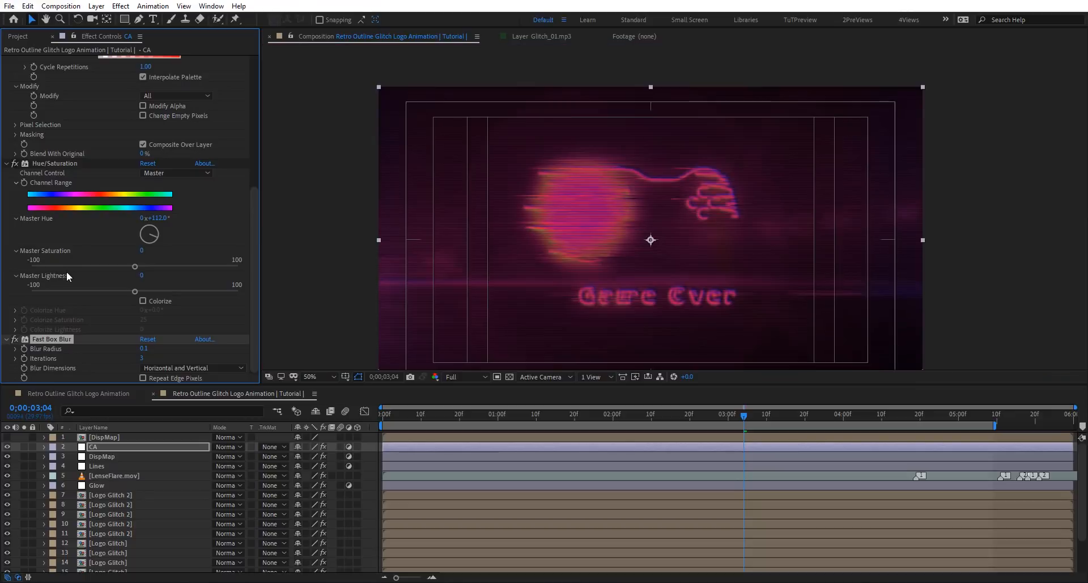
- Apply CC Composite to the CA layer and set Composite Original to Linear Light
key(ctrl+space)
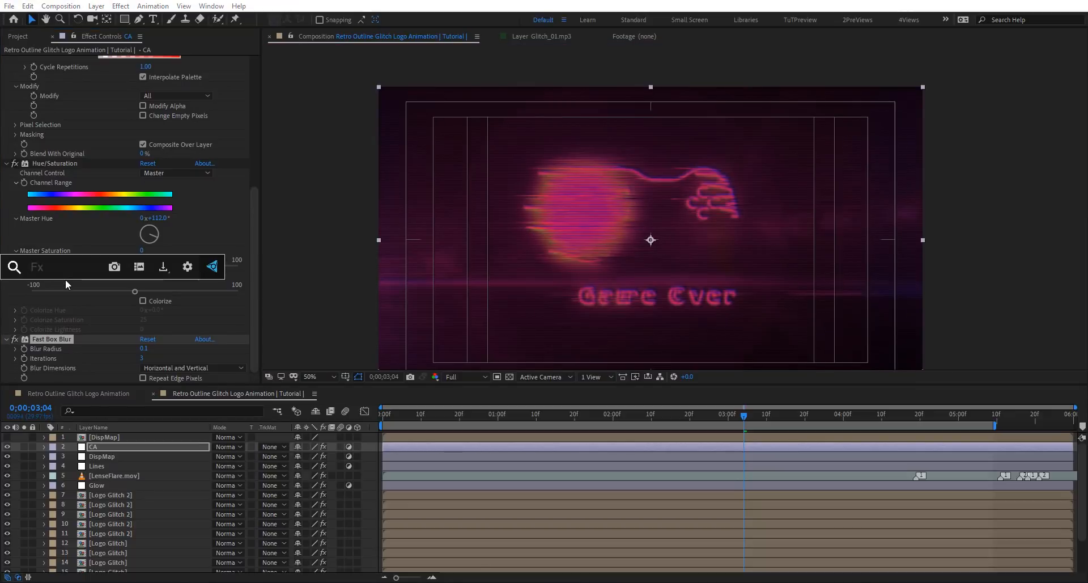
text(cc com)
key(Return)
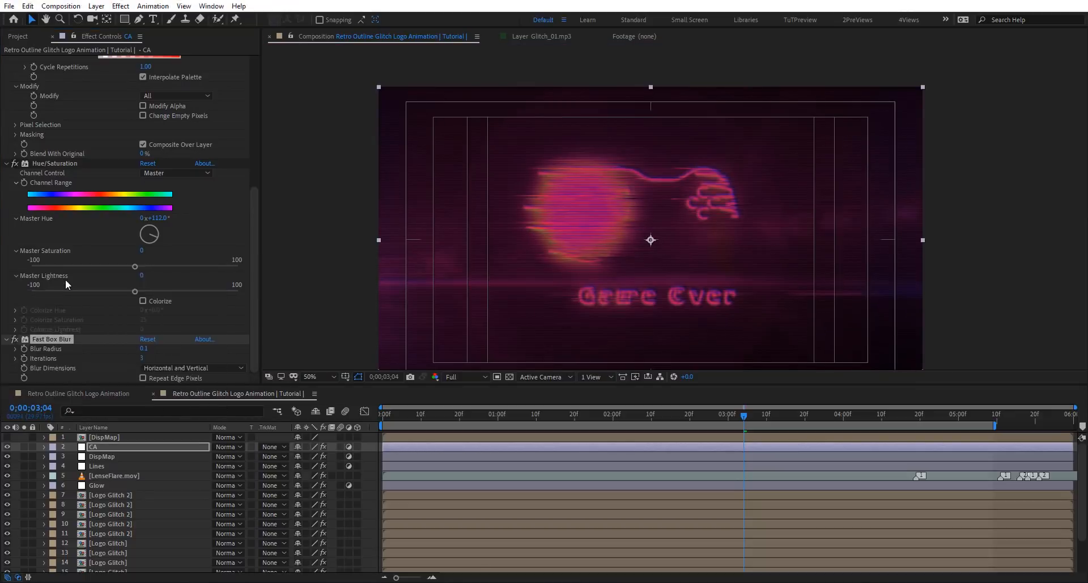
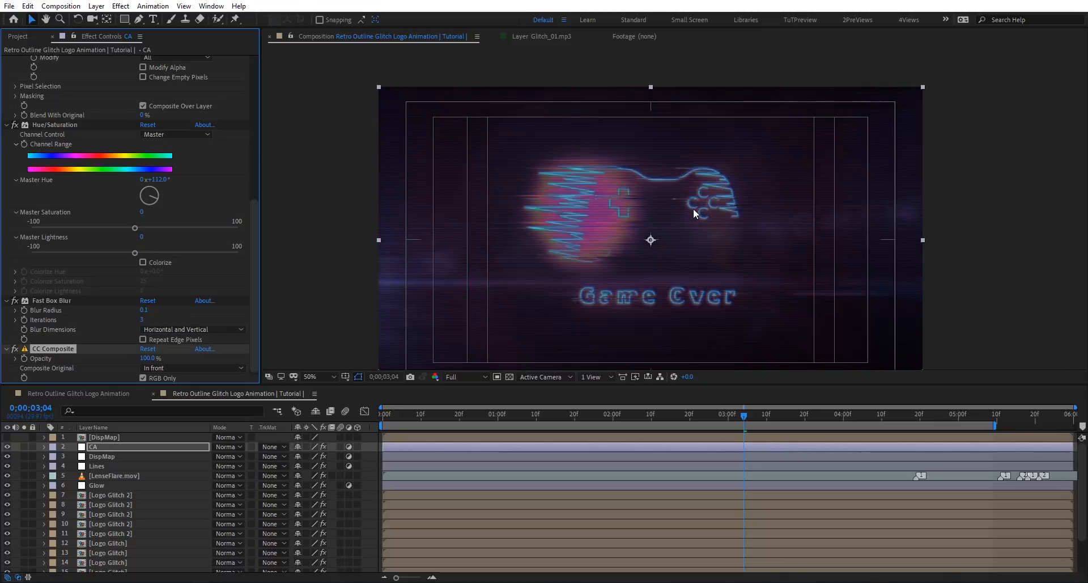
scroll(696, 214, up, 1)
drag(573, 207, 594, 166)
key(v)
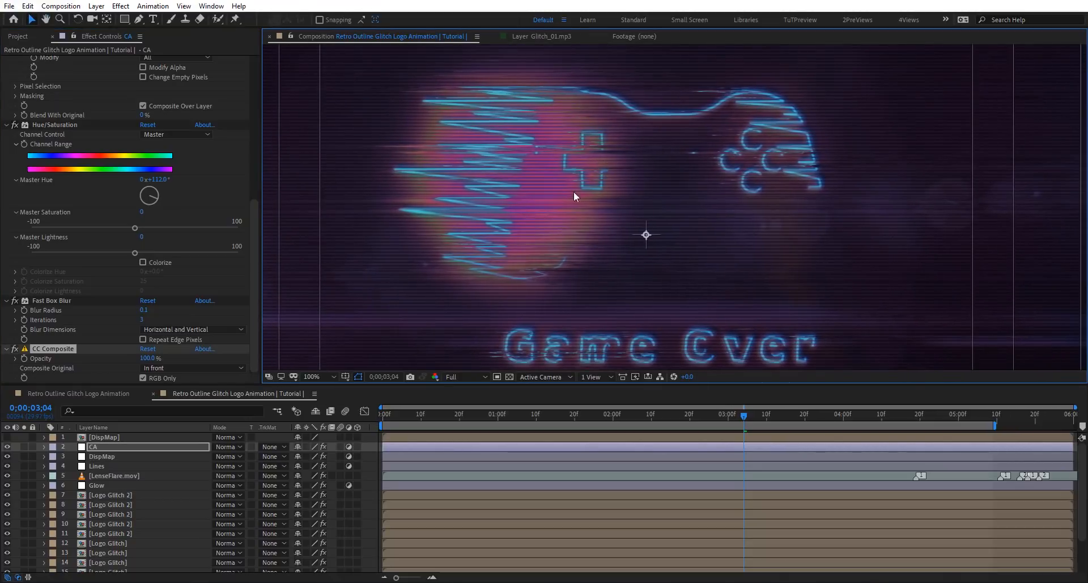
click(215, 367)
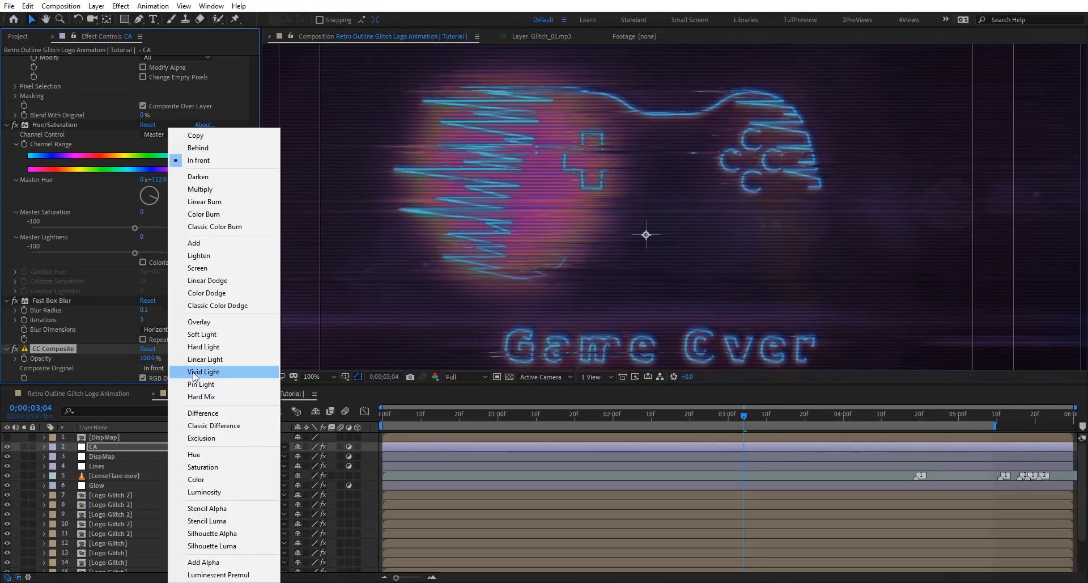
click(250, 360)
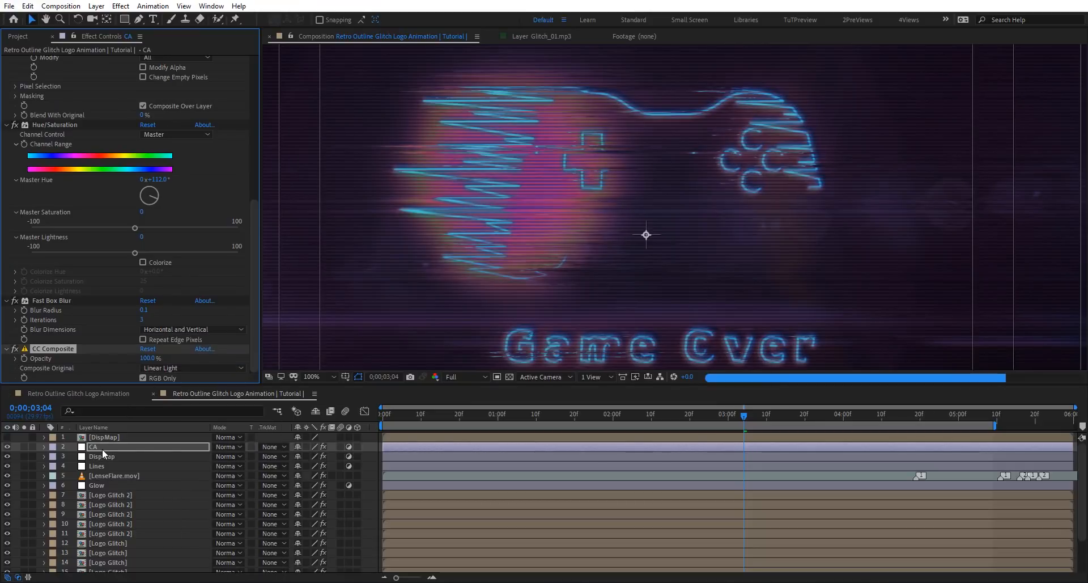
- Set the CA layer's blending mode to Add and check the glow over the whole composition
click(233, 448)
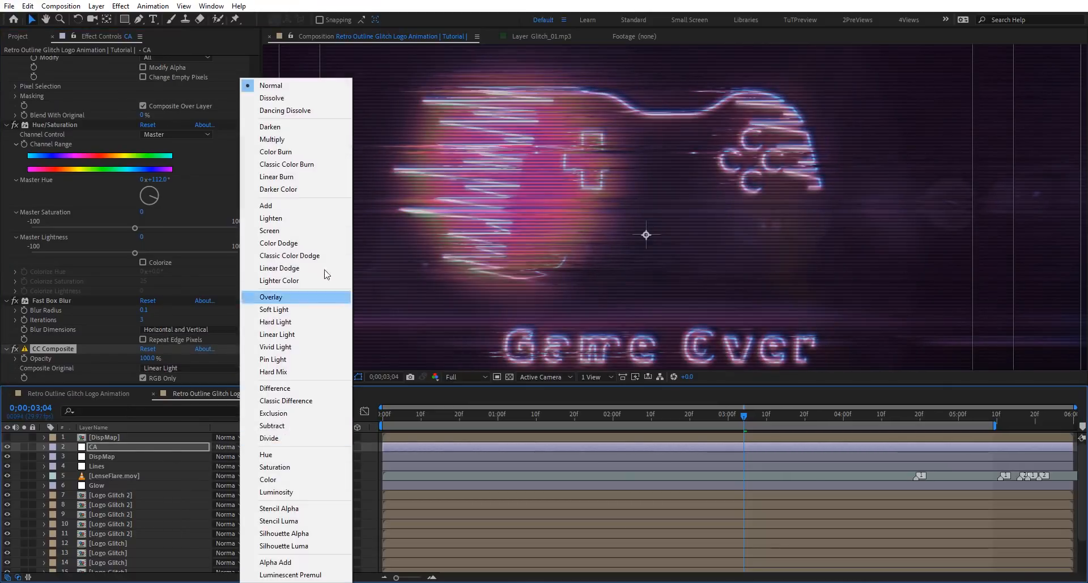
click(283, 208)
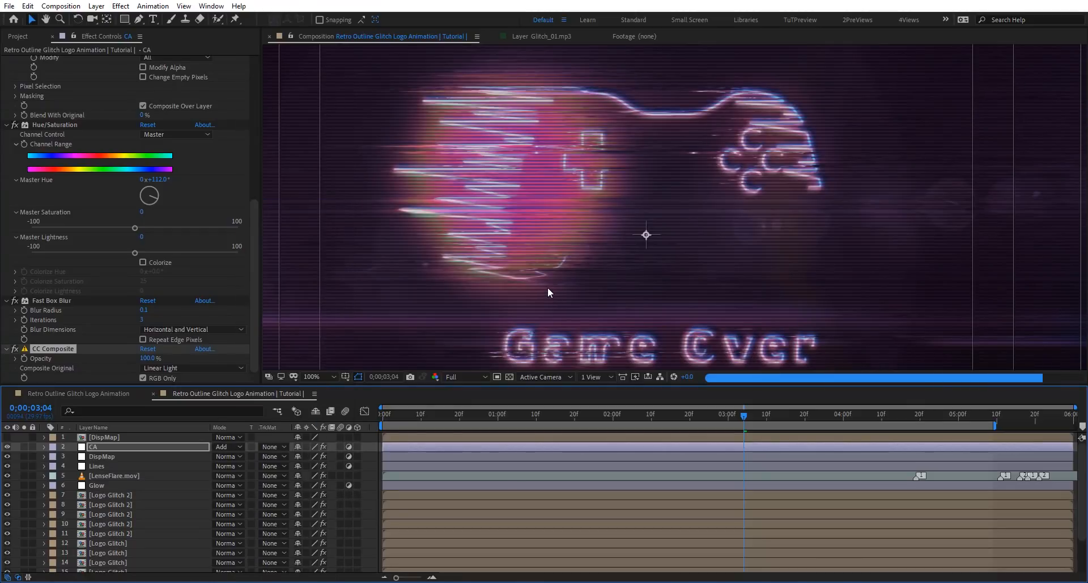
key(comma)
key(comma)
key(period)
key(period)
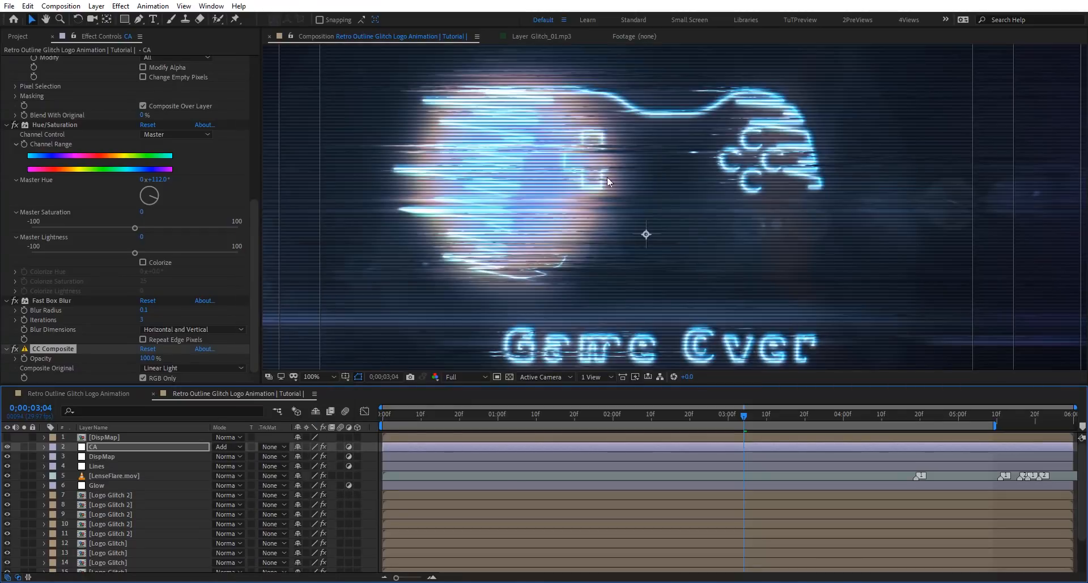
key(comma)
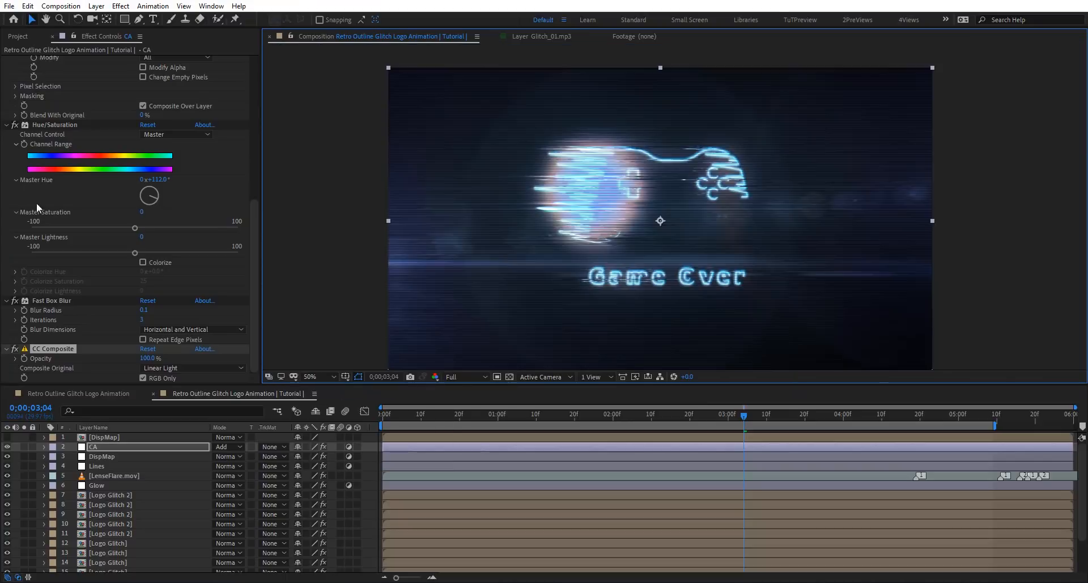
- Apply Optics Compensation to the CA layer and move it above CC Composite in the effect order
scroll(101, 234, up, 1)
key(ctrl+space)
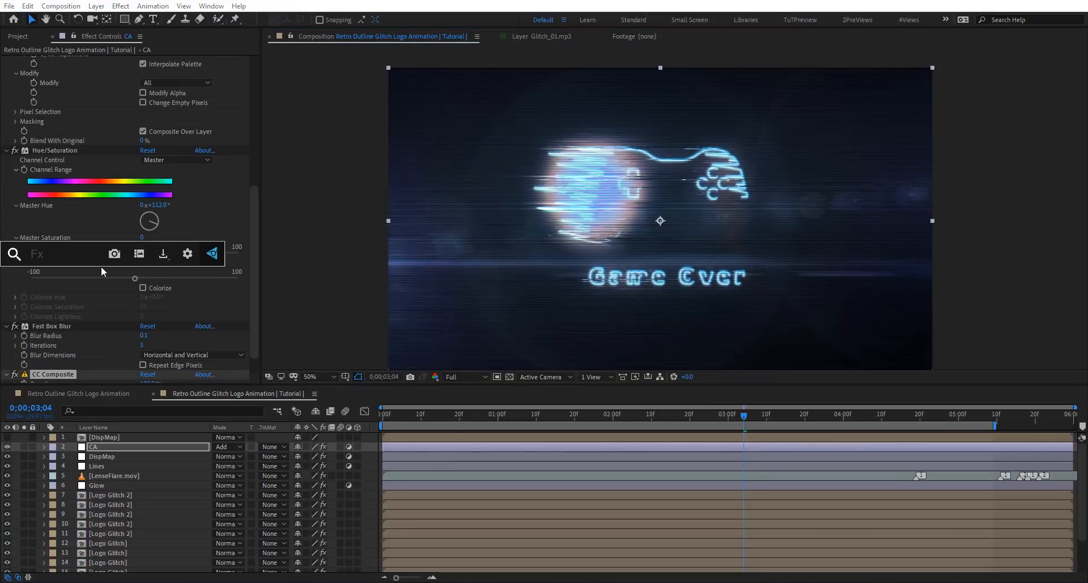
text(op)
key(Down)
key(Down)
key(Down)
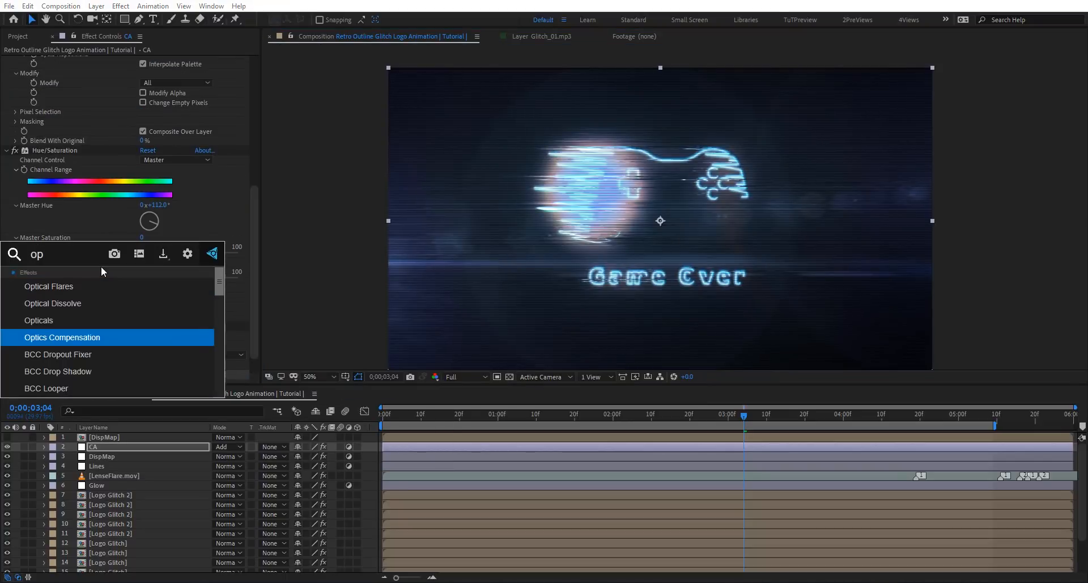
key(Return)
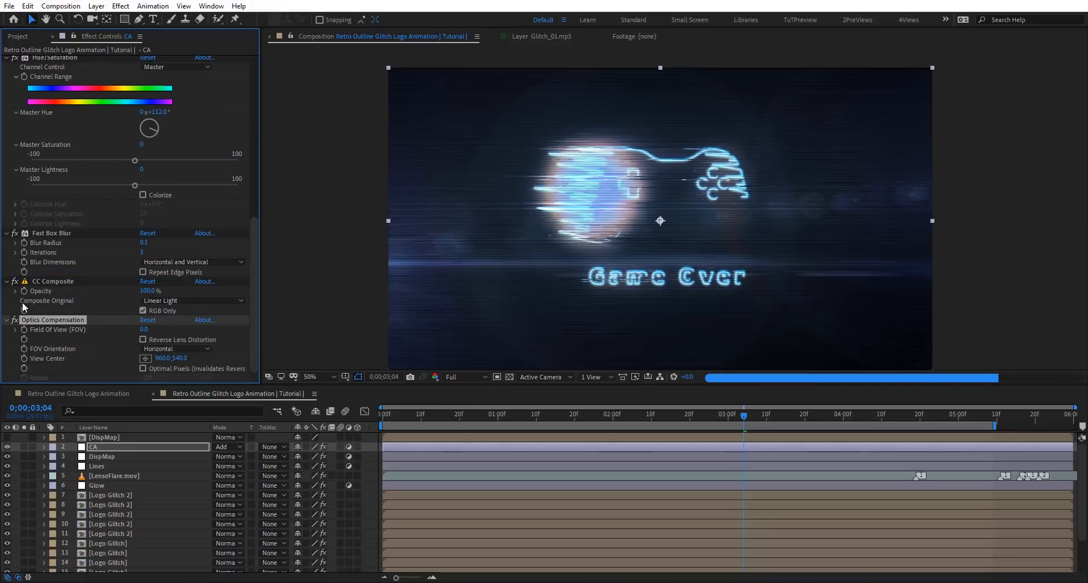
key(ctrl+alt+Up)
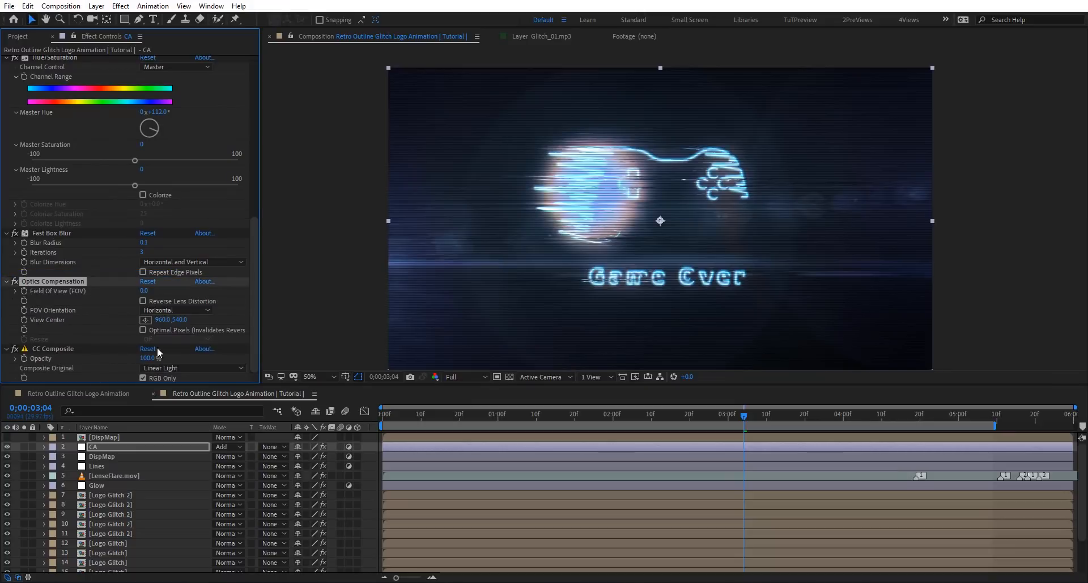
- Set the Optics Compensation Field Of View to 50, enable Reverse Lens Distortion and inspect the logo and text edges
click(142, 290)
click(177, 301)
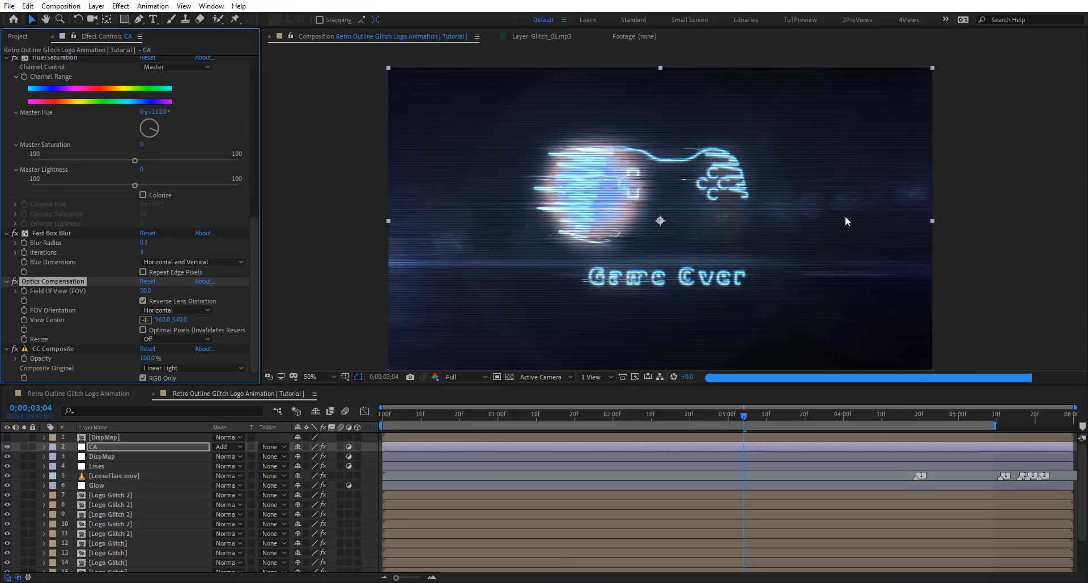
scroll(735, 188, up, 2)
drag(816, 231, 730, 150)
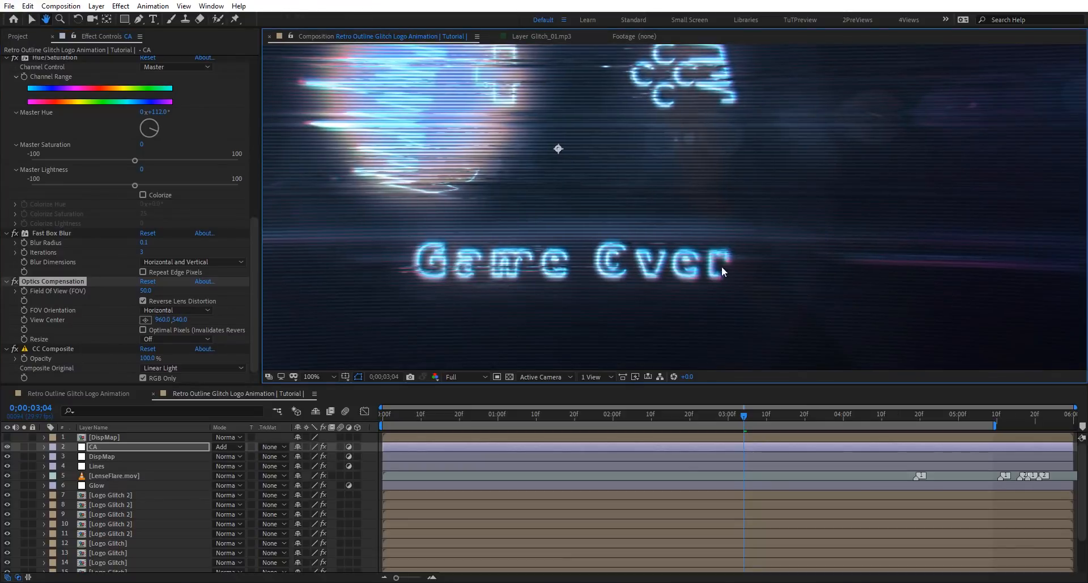
drag(633, 208, 679, 314)
- Apply a Transform effect after CC Composite on the CA layer and set its Scale to 101
key(ctrl+space)
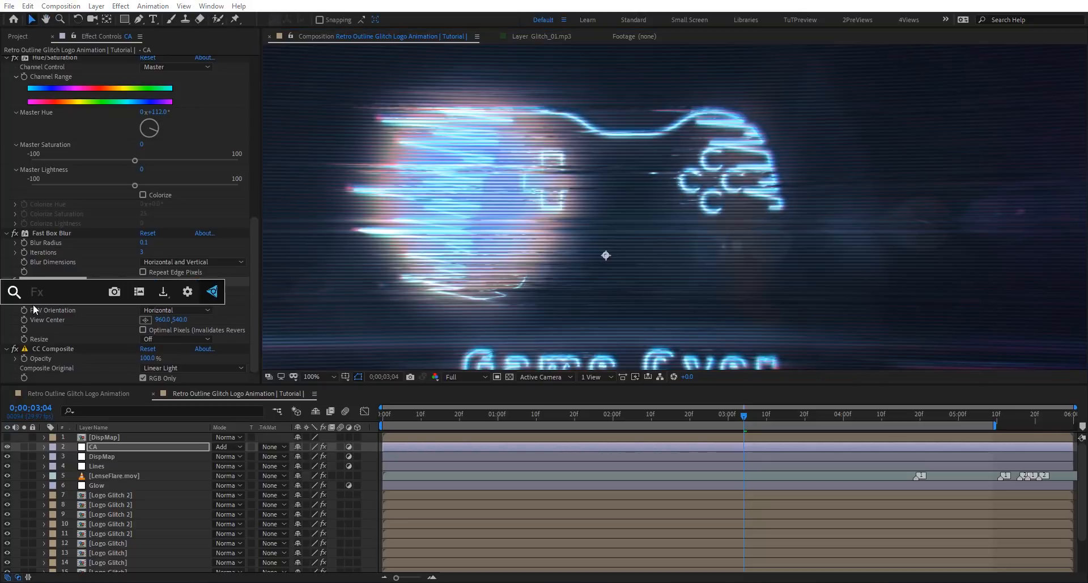
text(tra)
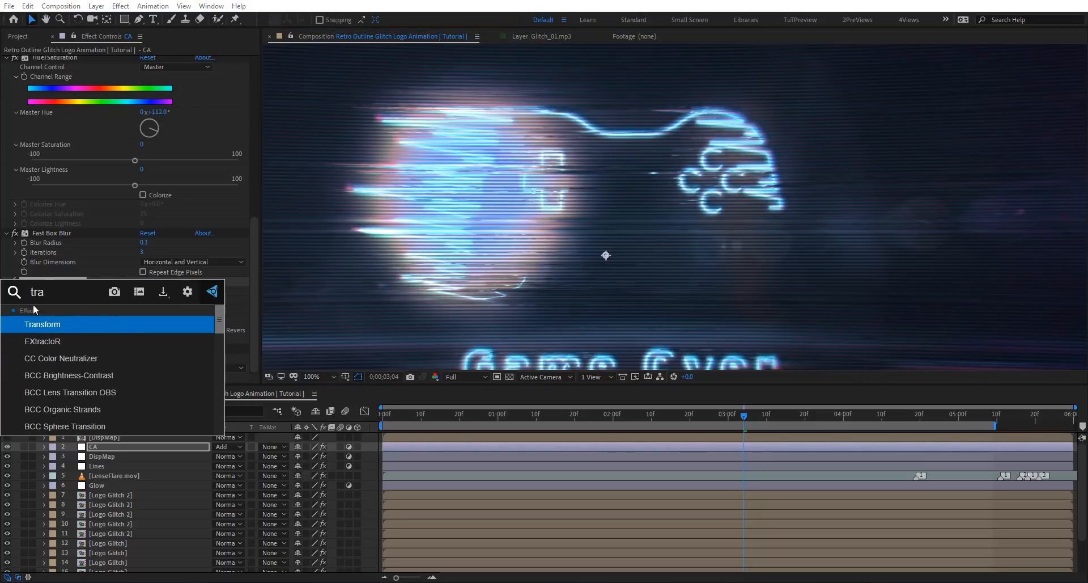
key(Return)
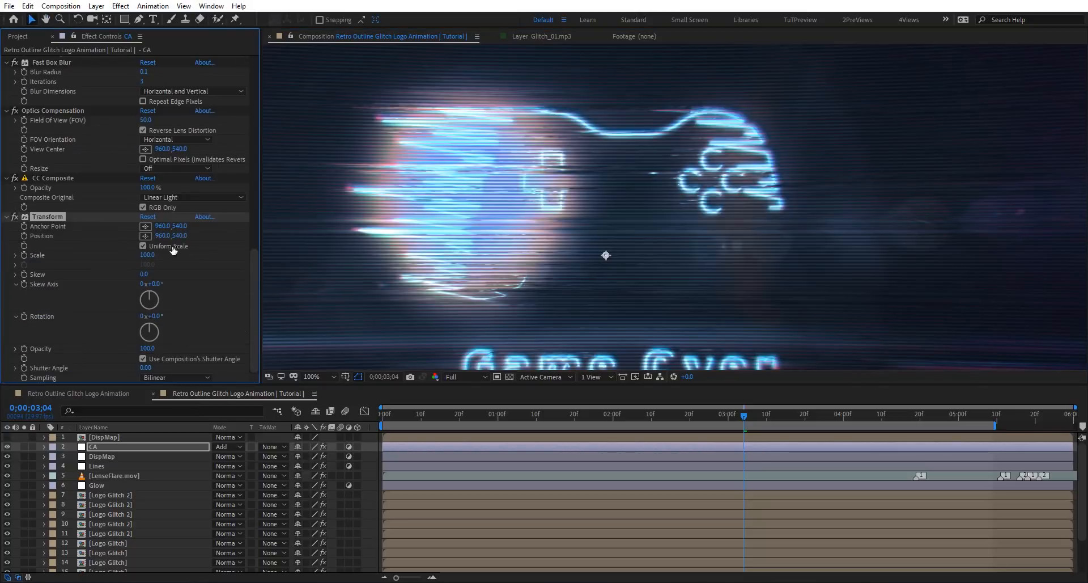
click(149, 259)
text(101)
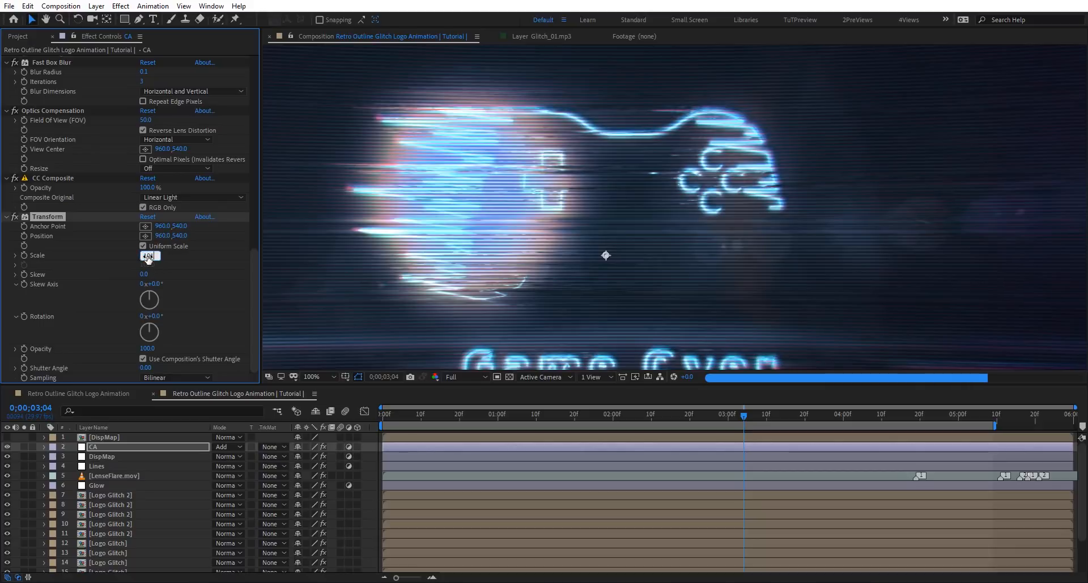
key(Return)
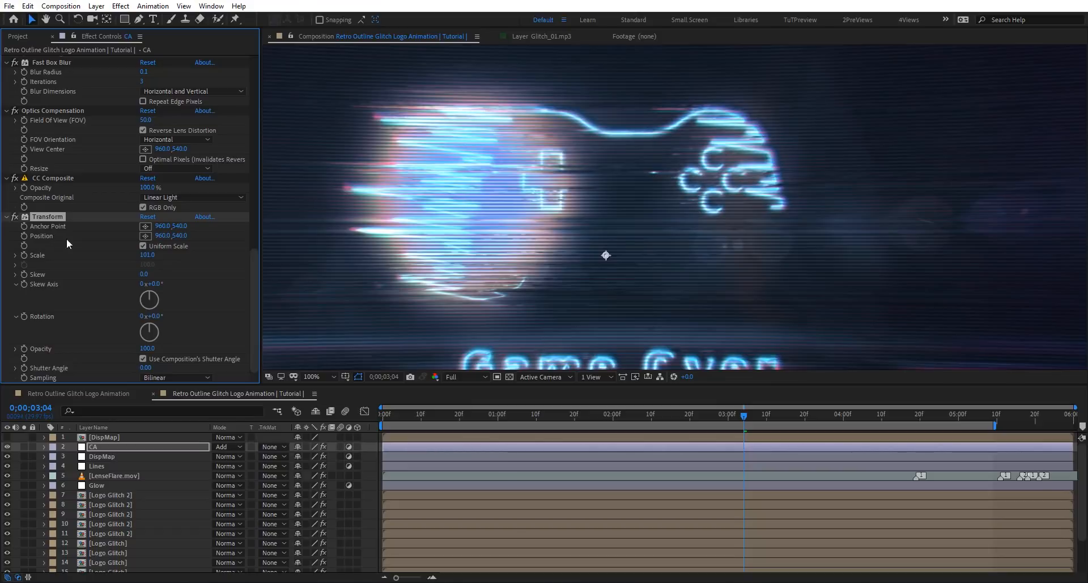
- Apply CC Radial Blur to the CA layer and set its Type to Centered Zoom
key(ctrl+space)
text(cc r)
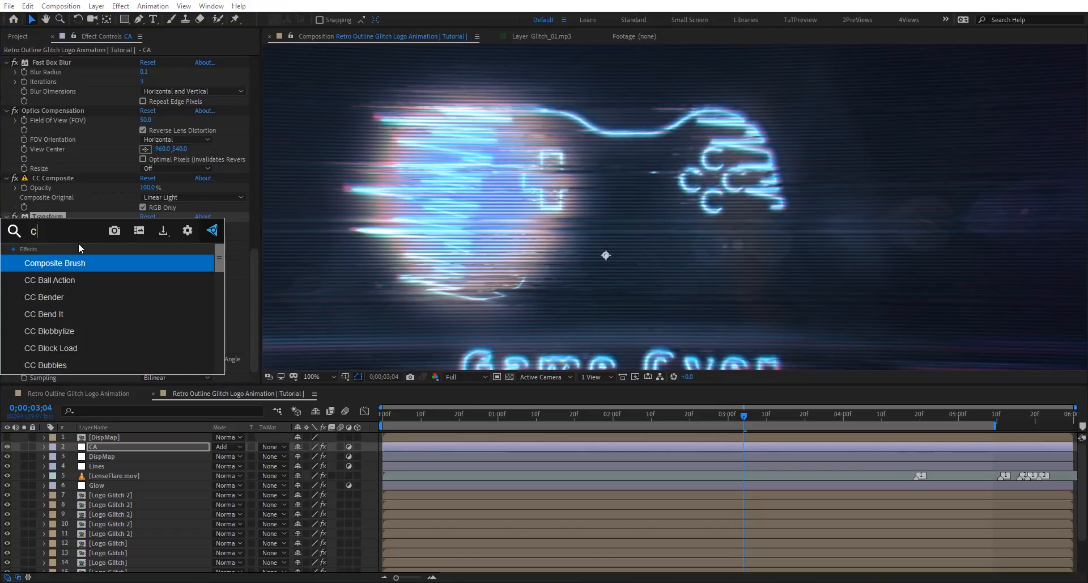
key(Return)
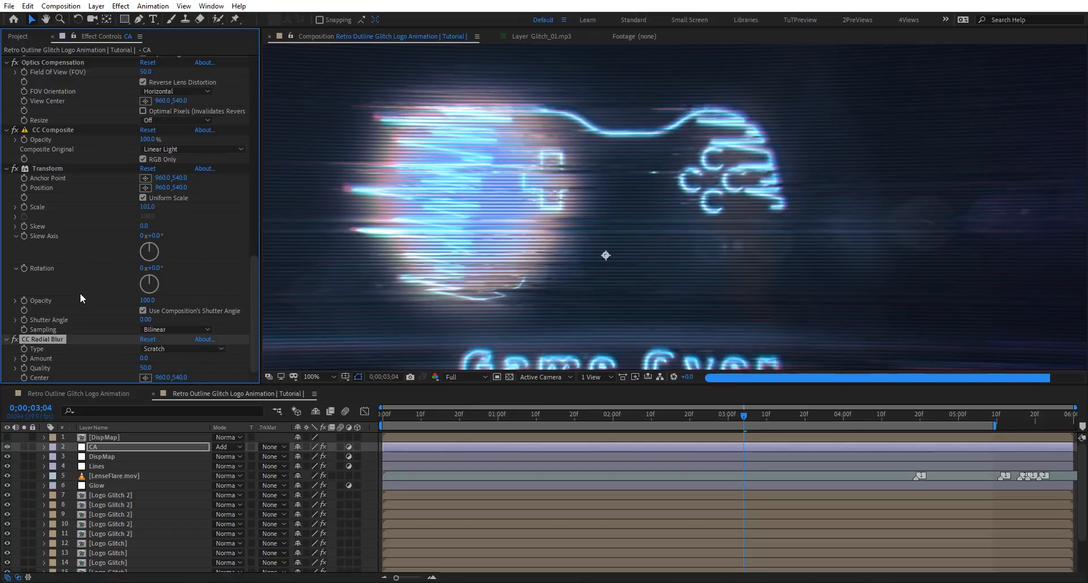
click(200, 348)
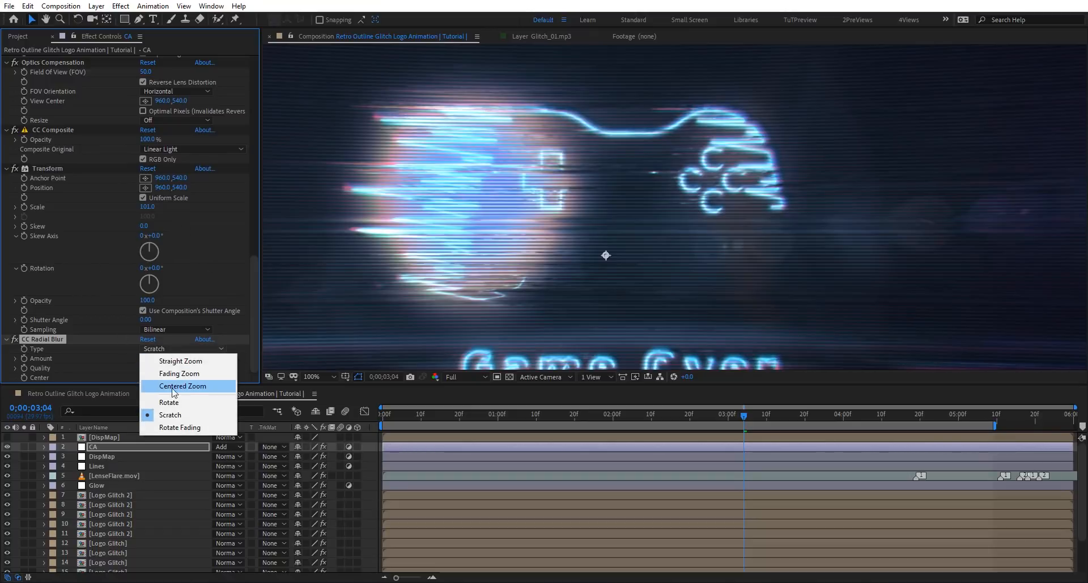
click(195, 391)
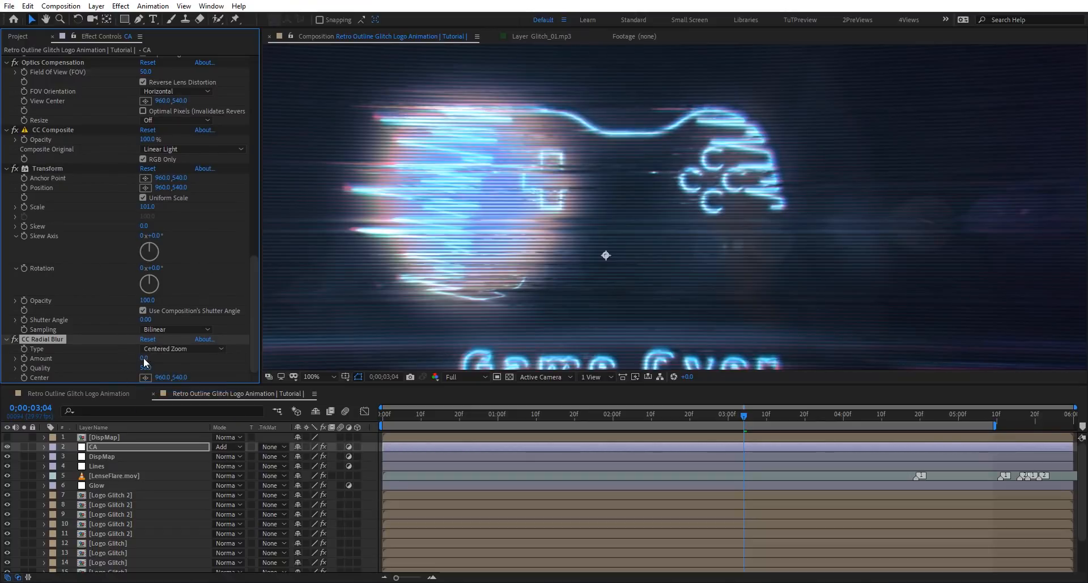
- Set the CC Radial Blur Amount to 5 on the CA layer and check the blur on the text
click(149, 358)
text(5)
key(Return)
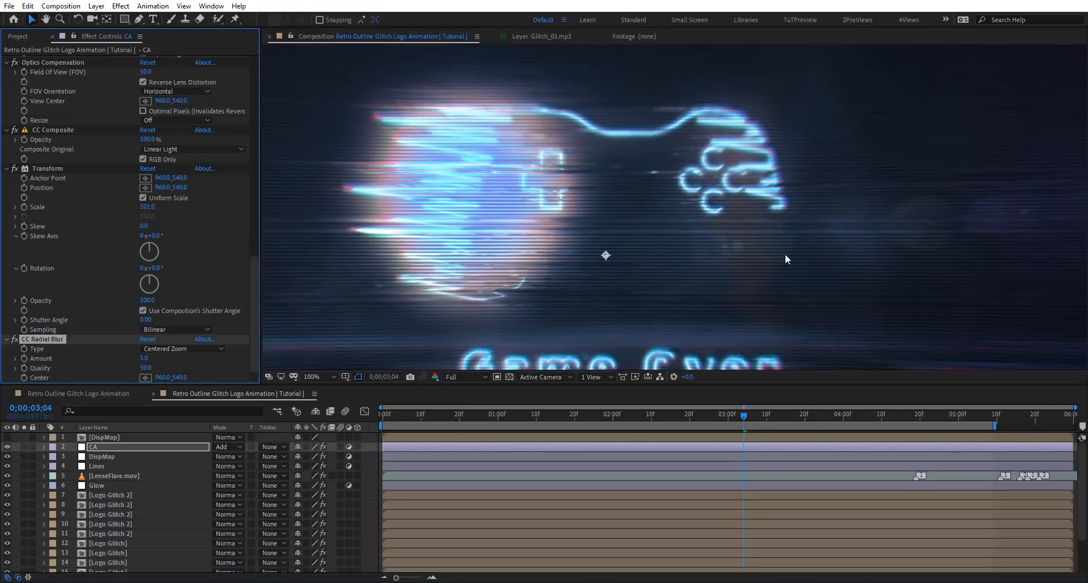
key(h)
drag(767, 267, 711, 147)
key(v)
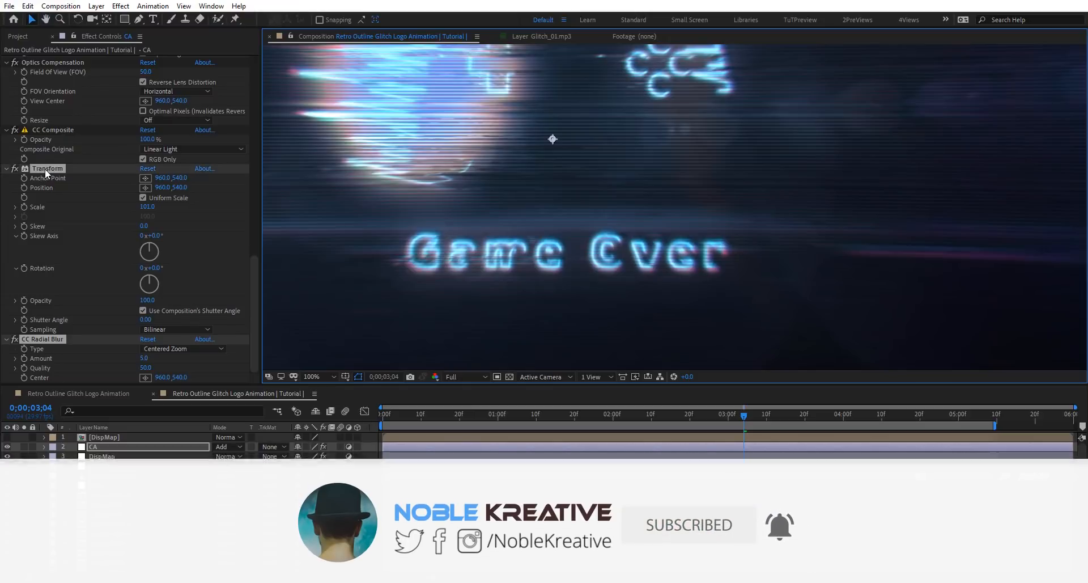
- Move Transform and CC Radial Blur above CC Composite on the CA layer and check the result at 0;00;02;10
drag(45, 168, 40, 131)
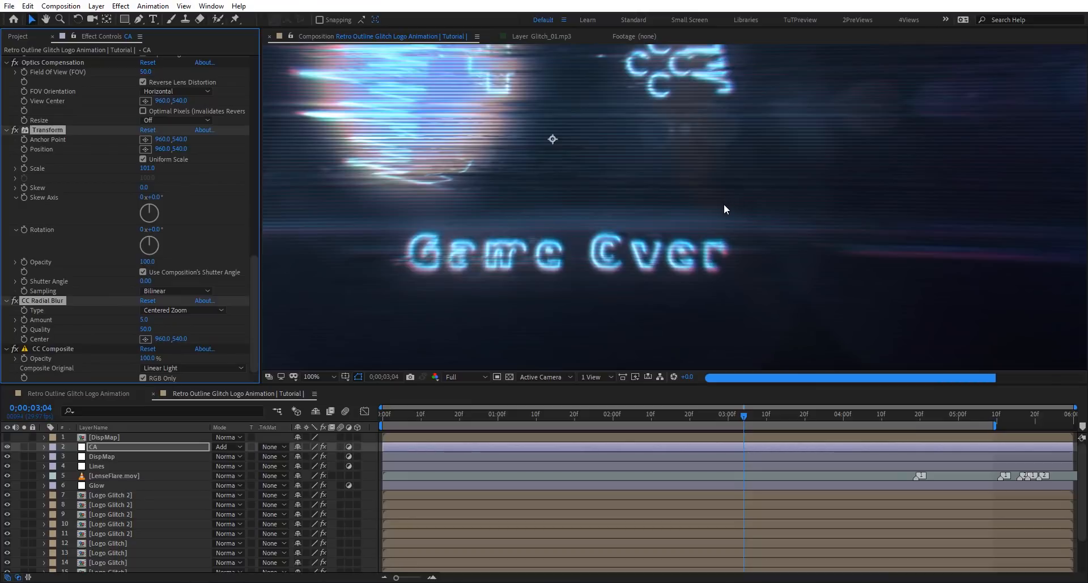
drag(638, 202, 676, 278)
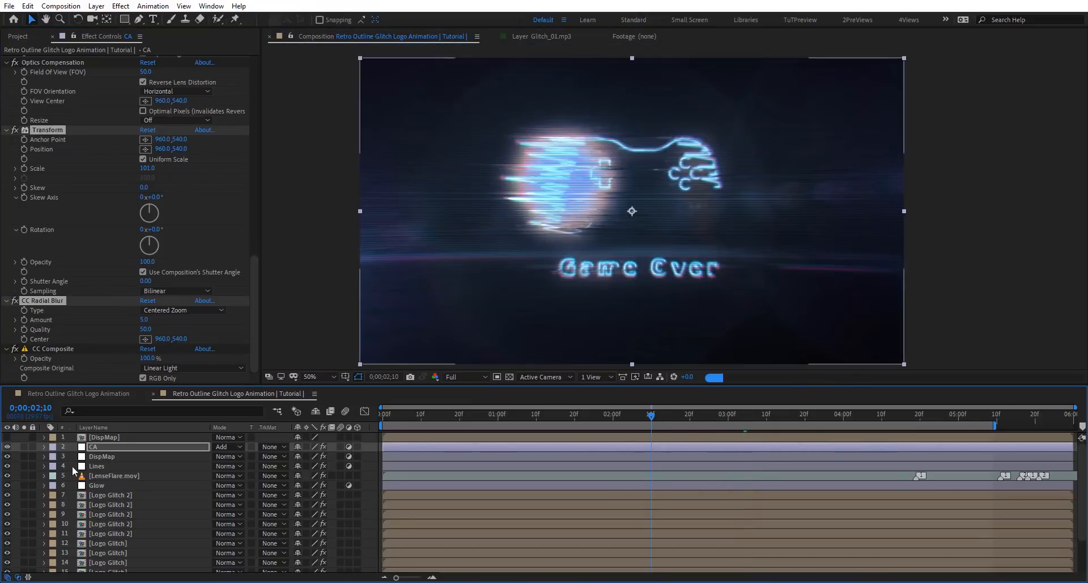
key(slash)
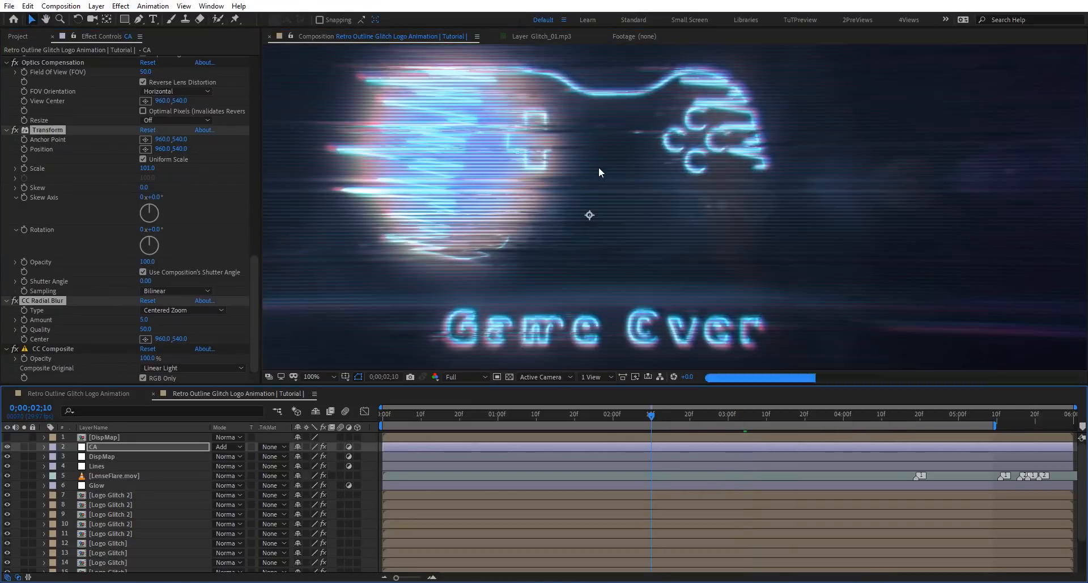
- Set the Glow Intensity of Glow 2 on the Glow layer to 2.0 and fit the composition in view
click(135, 484)
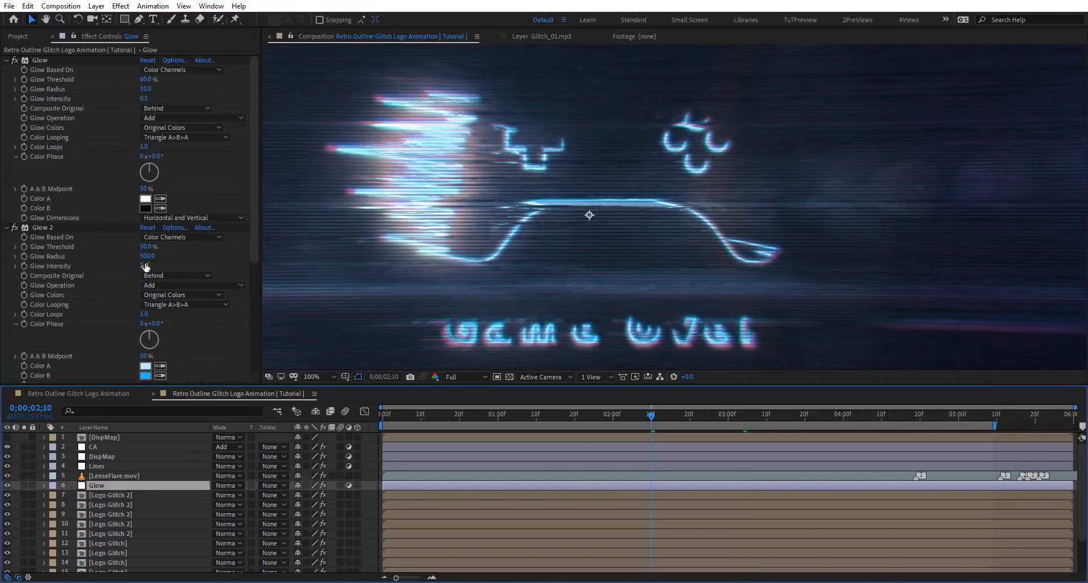
drag(145, 266, 153, 265)
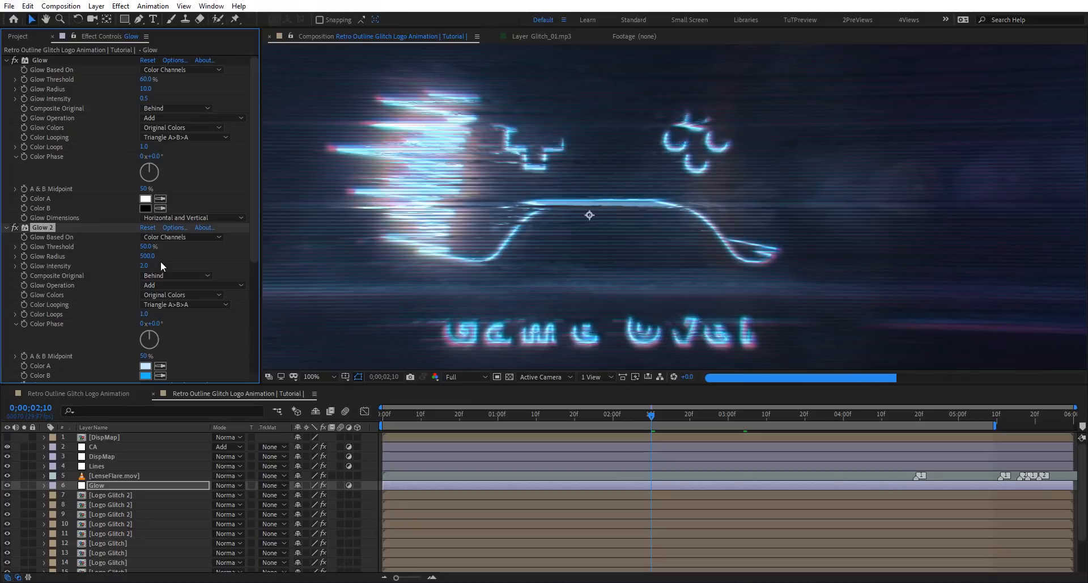
scroll(693, 190, down, 1)
scroll(693, 190, up, 1)
click(320, 376)
click(348, 188)
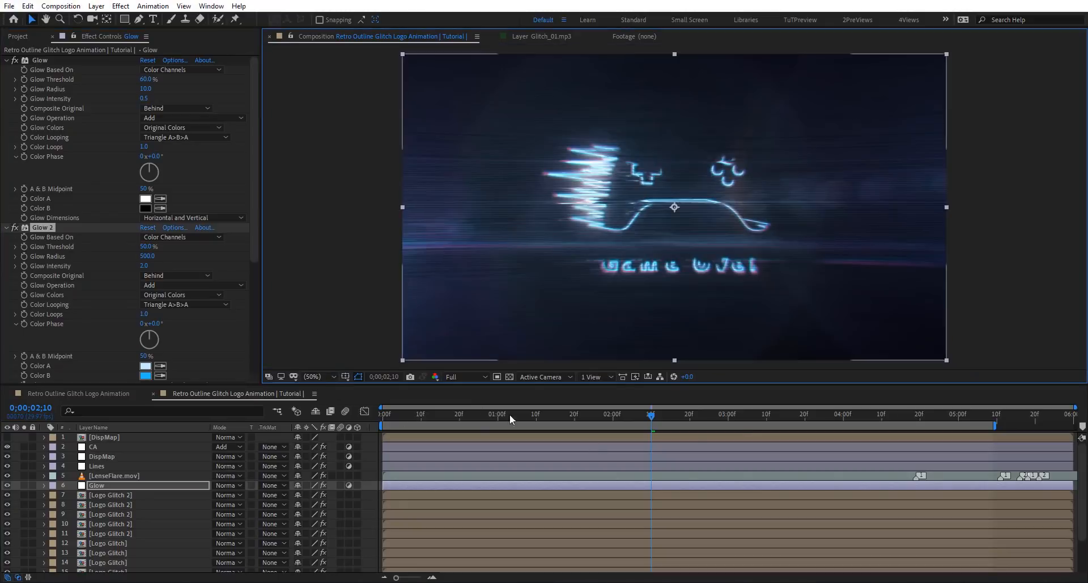
- Preview the animation from the start and inspect the logo and text closely at 0;00;03;01
key(Home)
key(space)
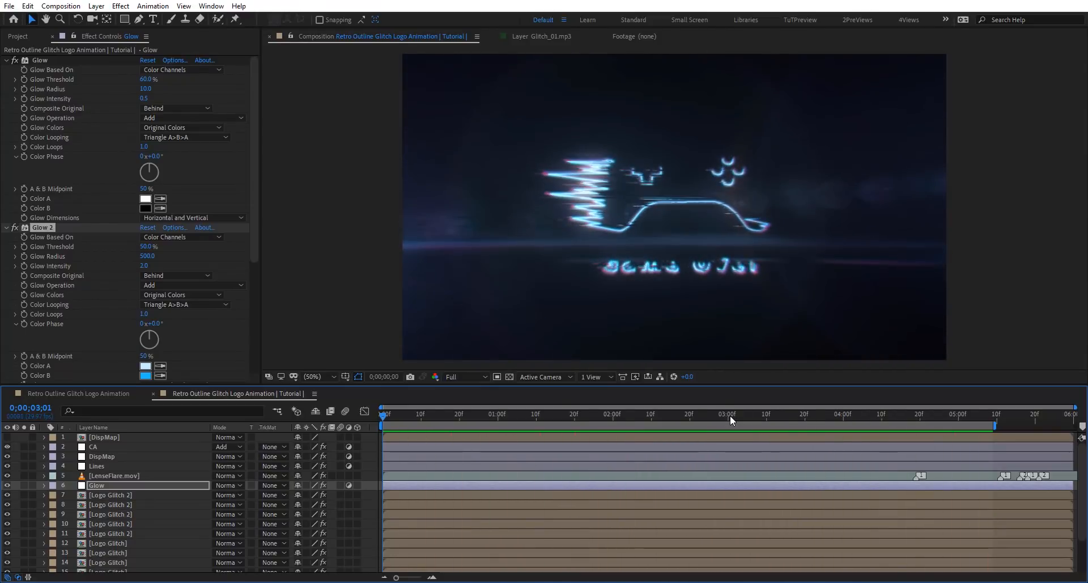
click(731, 415)
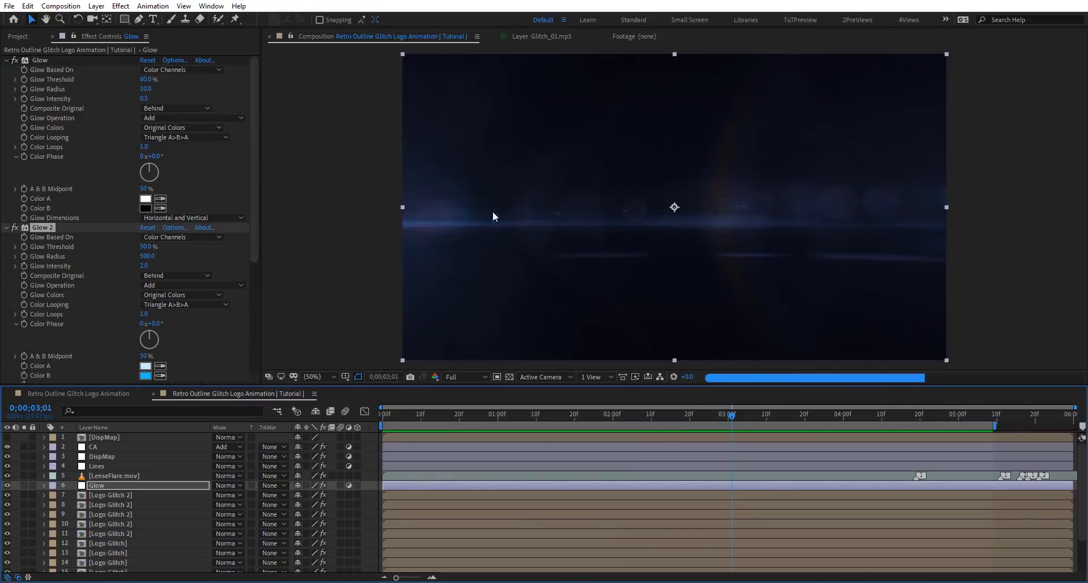
key(period)
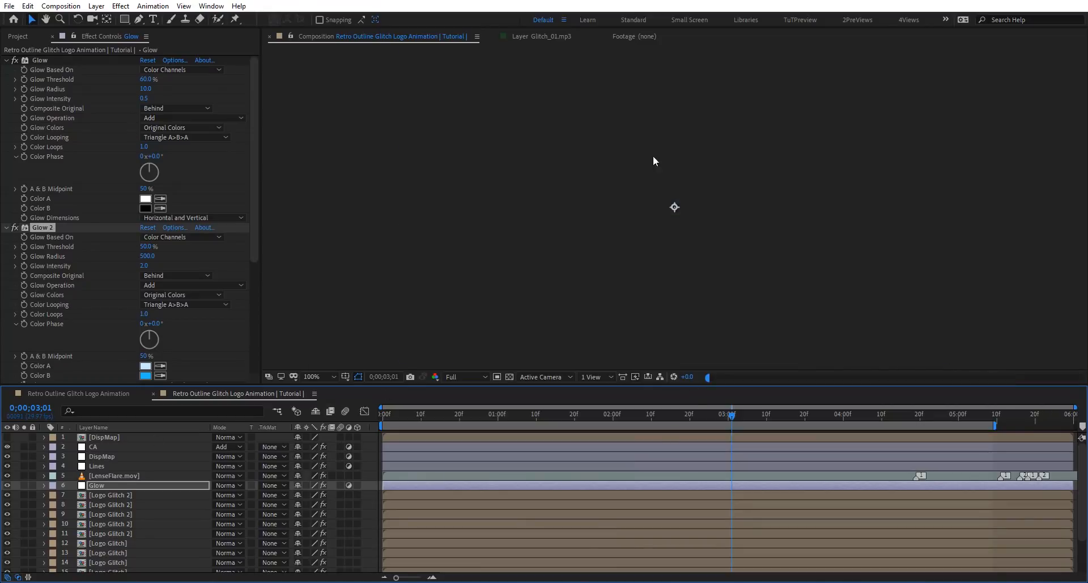
click(182, 482)
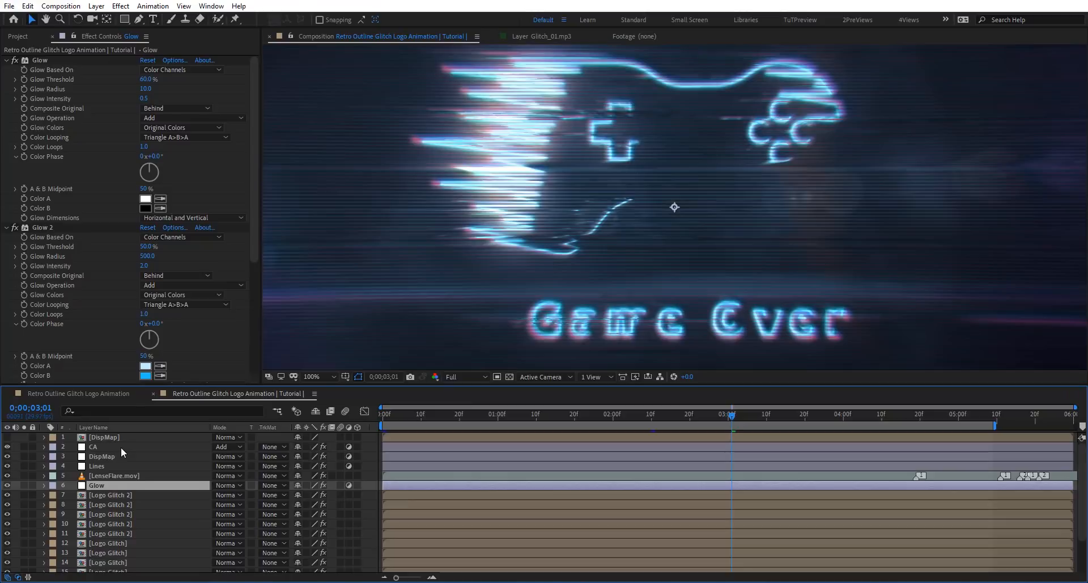
key(h)
mouse_move(602, 170)
mouse_down()
mouse_move(614, 218)
mouse_move(607, 189)
mouse_up()
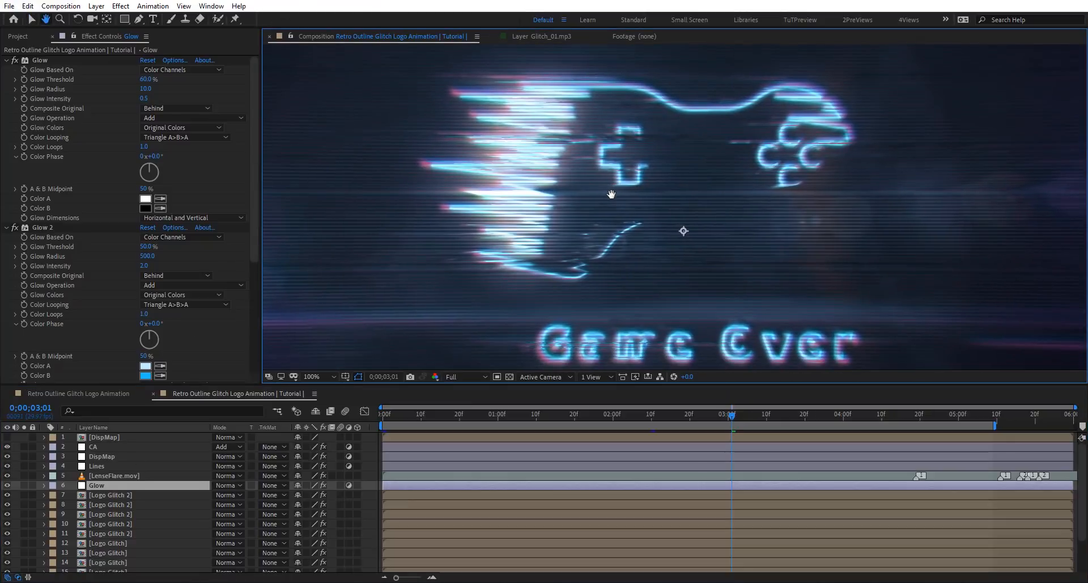
key(v)
- Try the CA layer's Emboss effect with Blend With Original at 100% and other amounts, and restore it to 50%
click(107, 445)
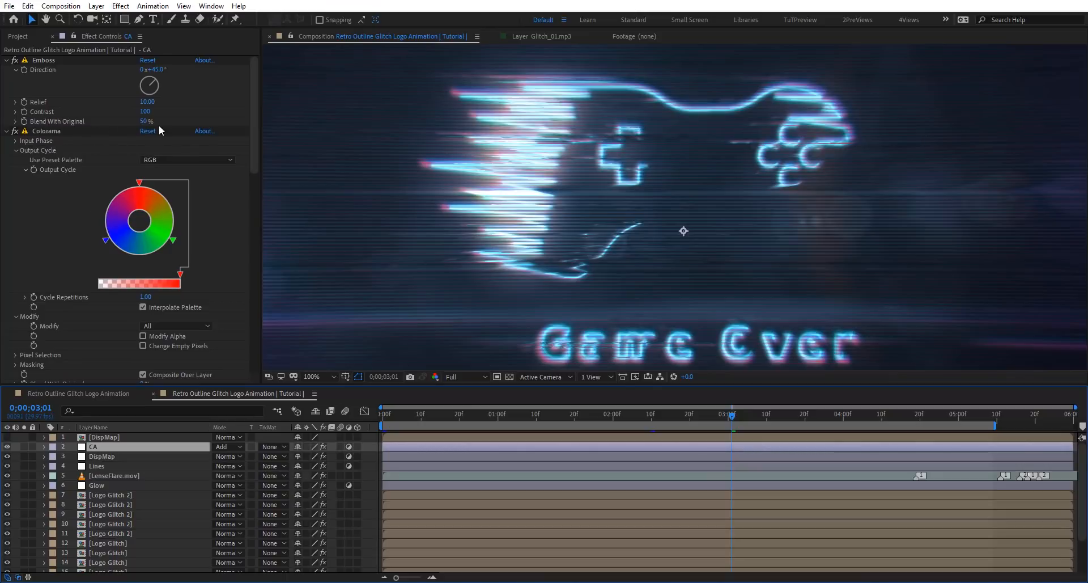
drag(144, 120, 232, 124)
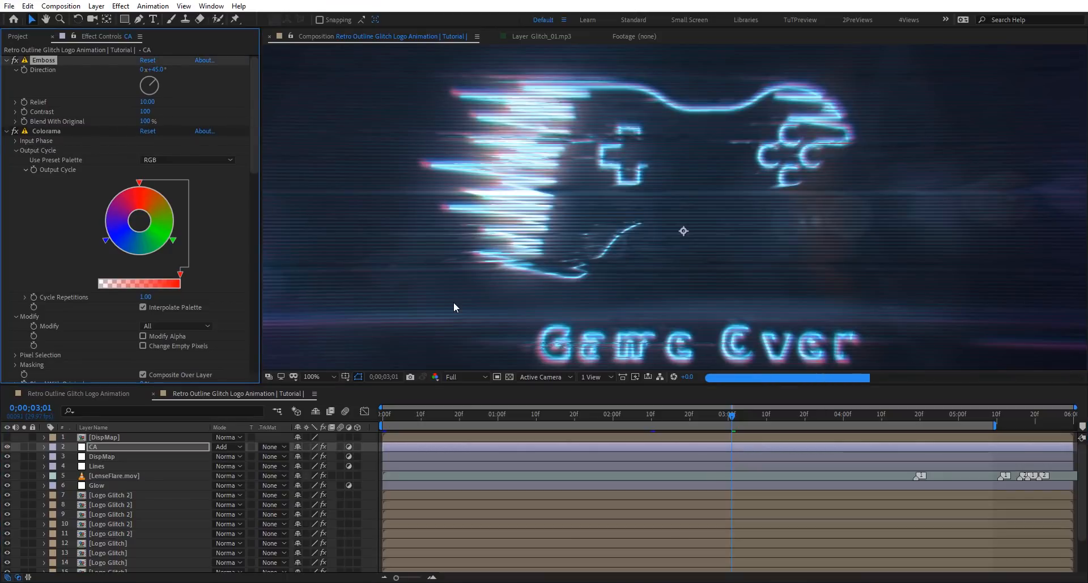
click(146, 122)
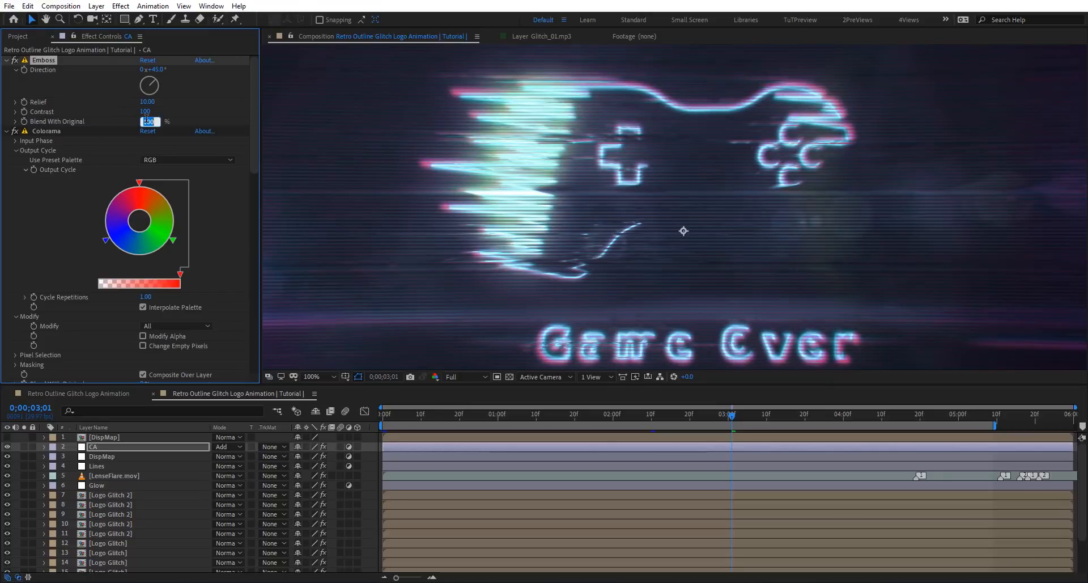
key(Return)
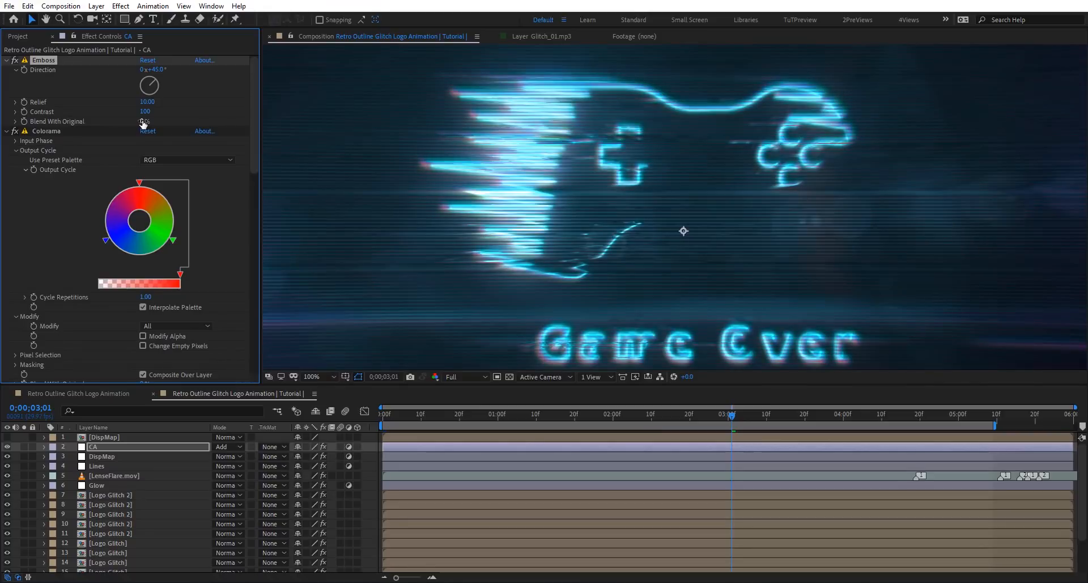
click(143, 121)
text(50)
key(Return)
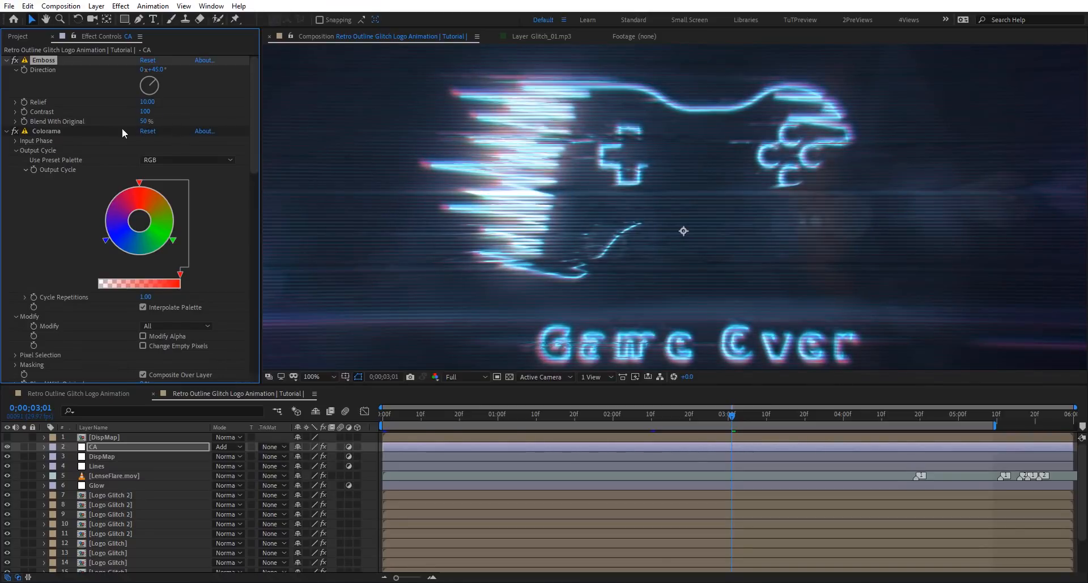
- Try Colorama on the CA layer with Composite Over Layer off and different Blend With Original amounts, restoring it to on and 0%
scroll(46, 215, down, 4)
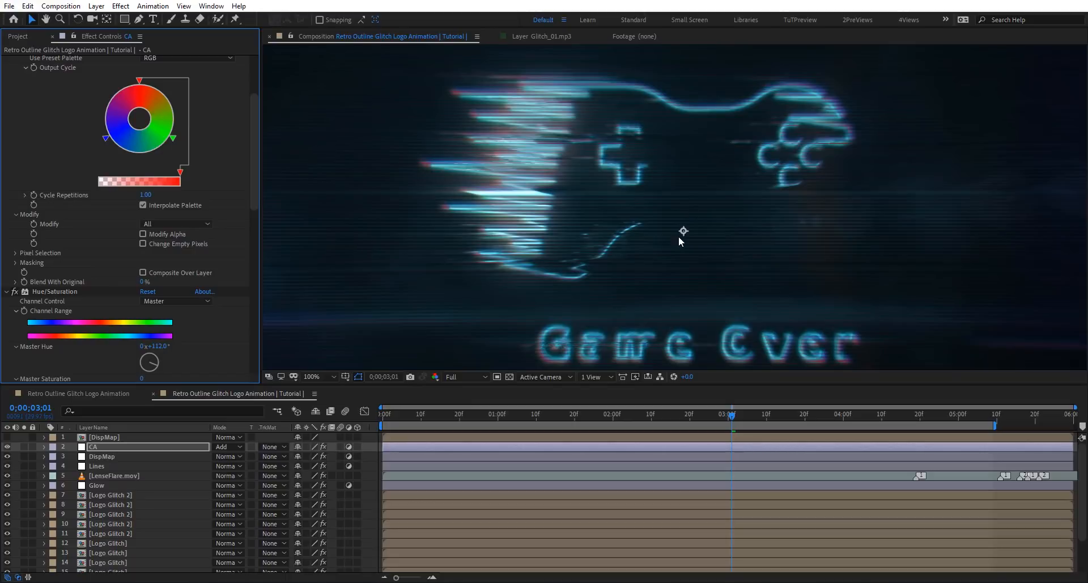
scroll(678, 218, down, 1)
scroll(666, 183, up, 1)
drag(712, 272, 682, 250)
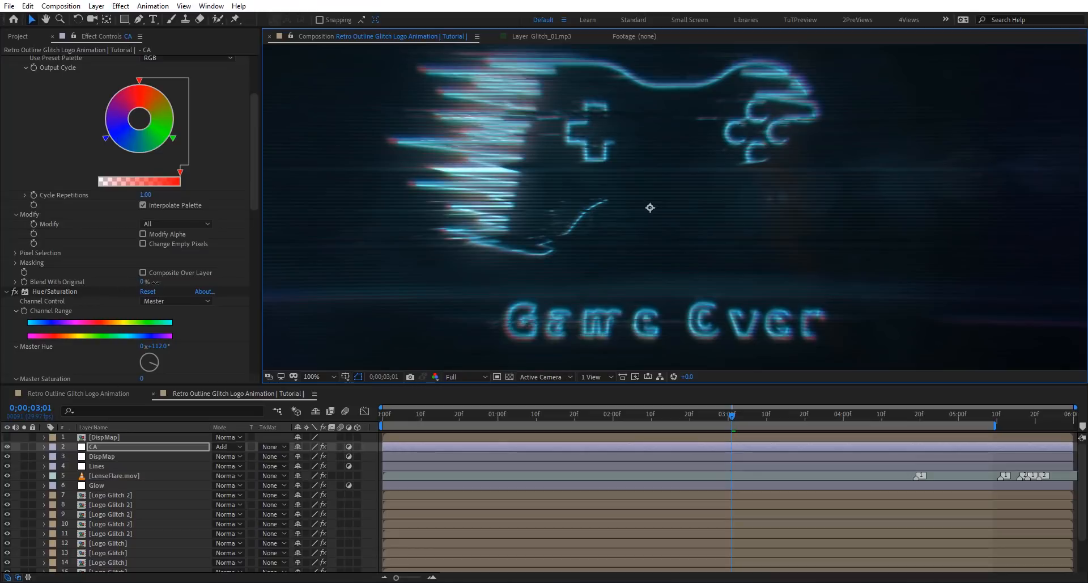
drag(154, 282, 188, 285)
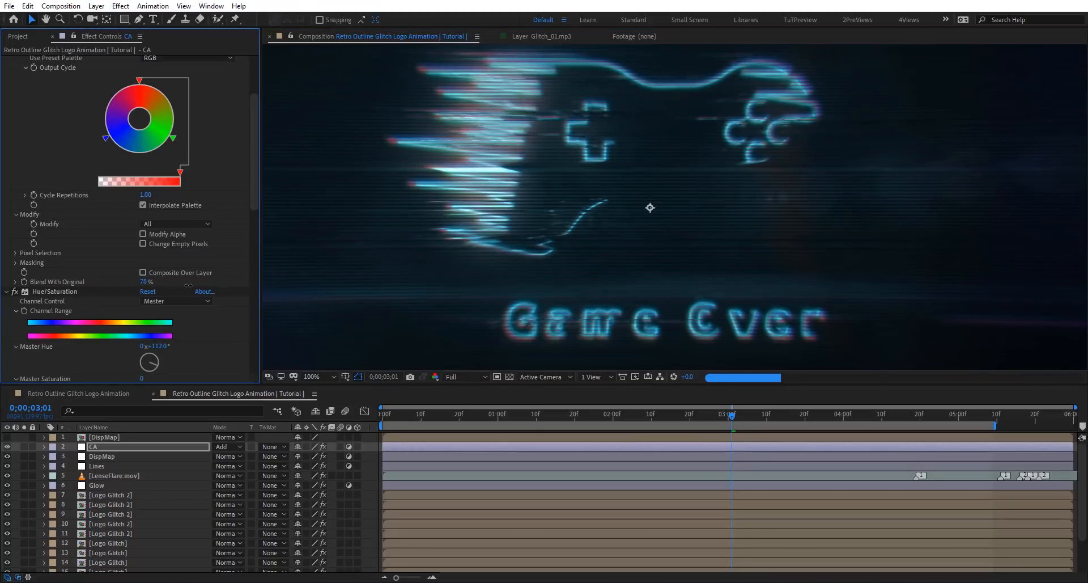
click(144, 273)
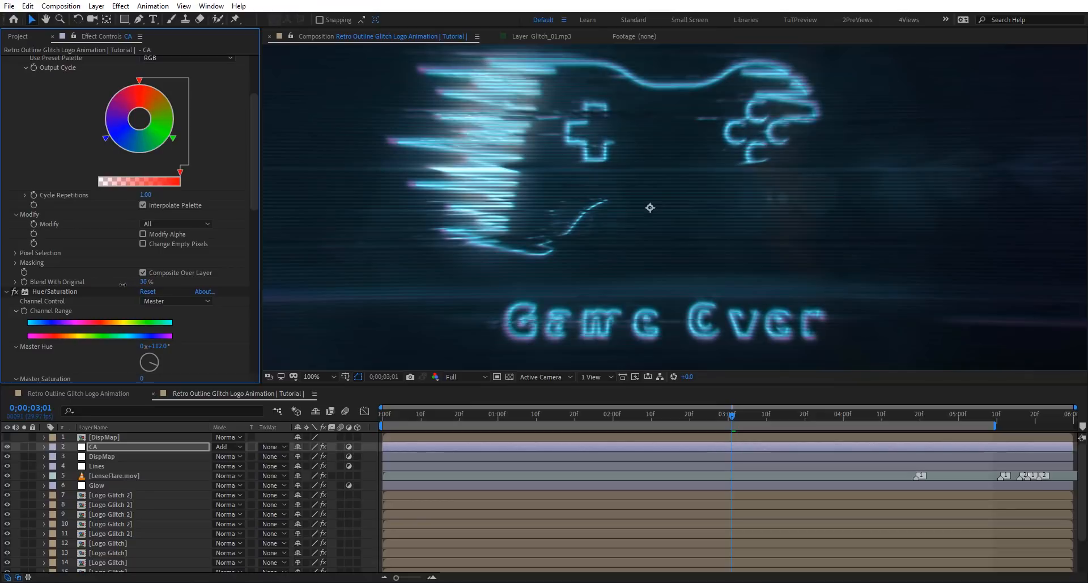
drag(123, 284, 122, 284)
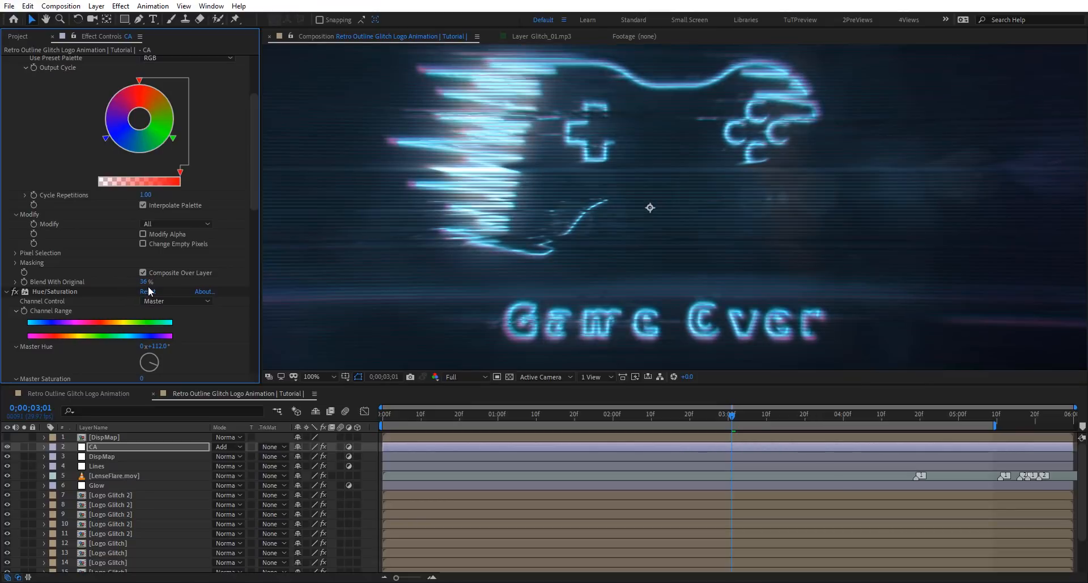
drag(84, 284, 59, 285)
click(138, 273)
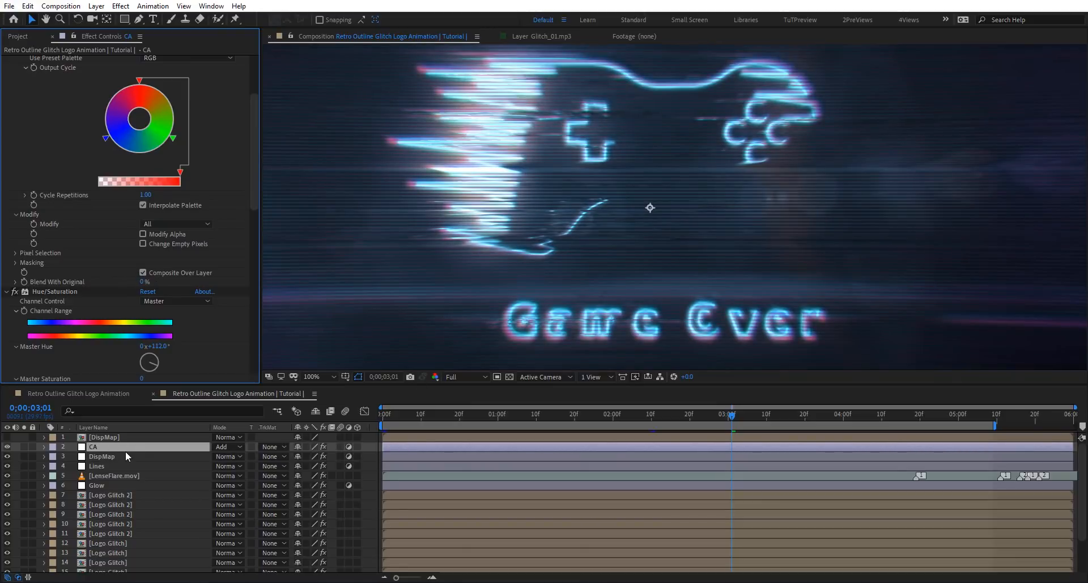
- Create a new adjustment layer above the CA layer and name it CC
key(ctrl+alt+y)
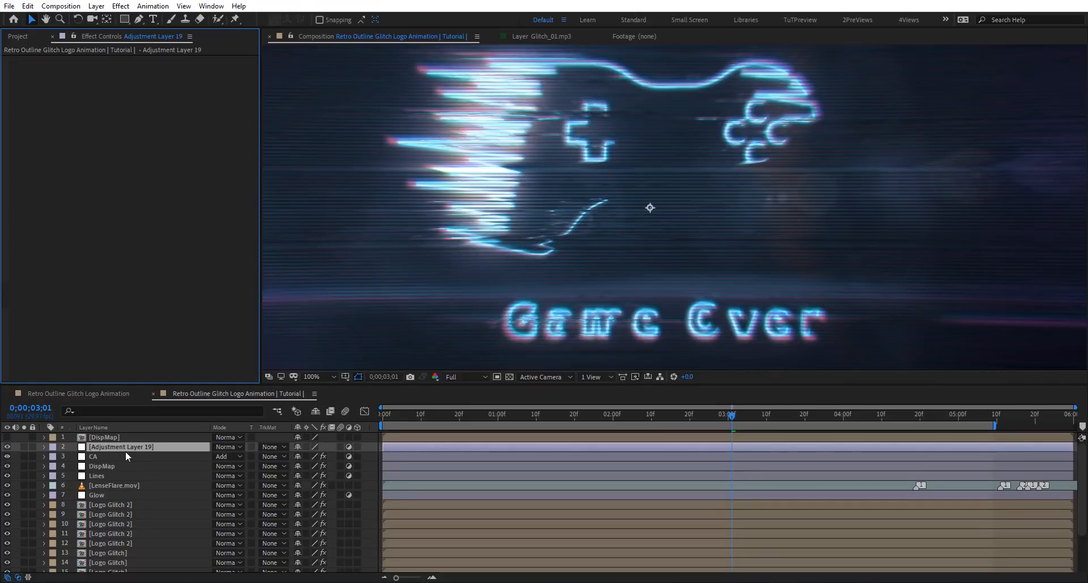
key(Return)
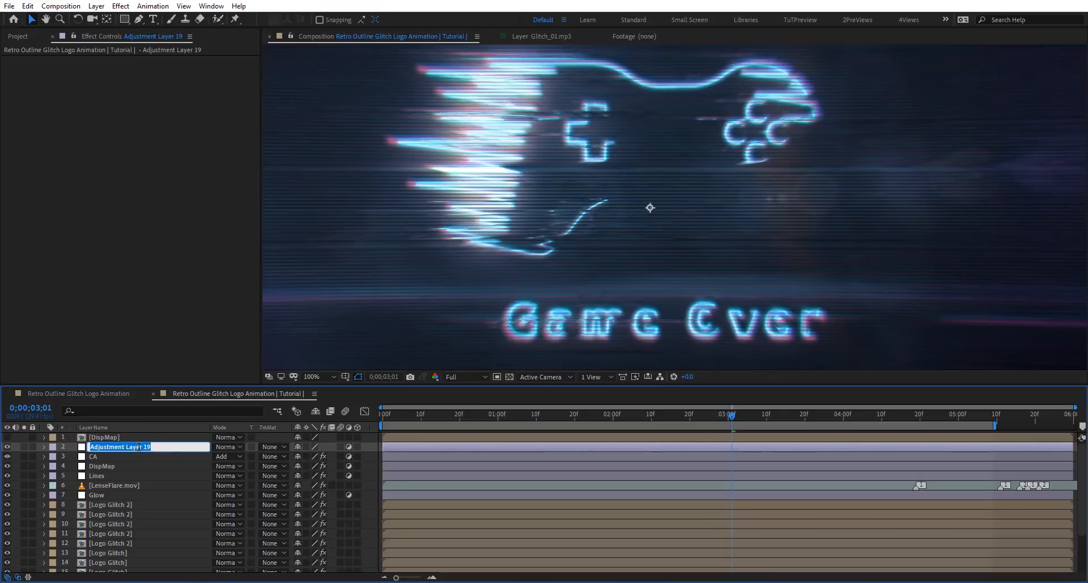
text(CC)
key(Return)
- Apply Hue/Saturation to the CC layer and set its Master Hue to 189°
key(ctrl+space)
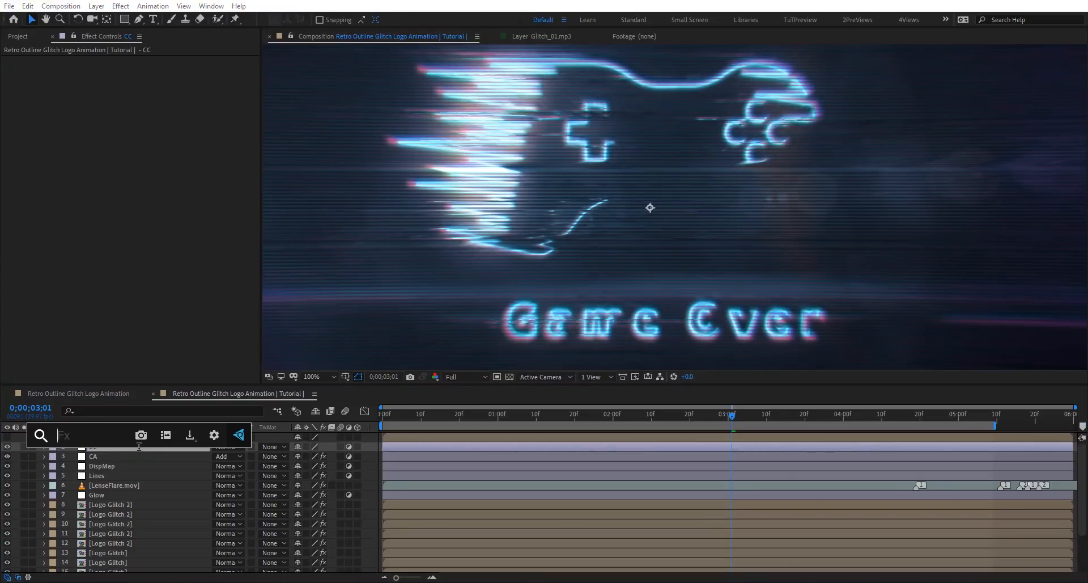
text(Hue)
key(Down)
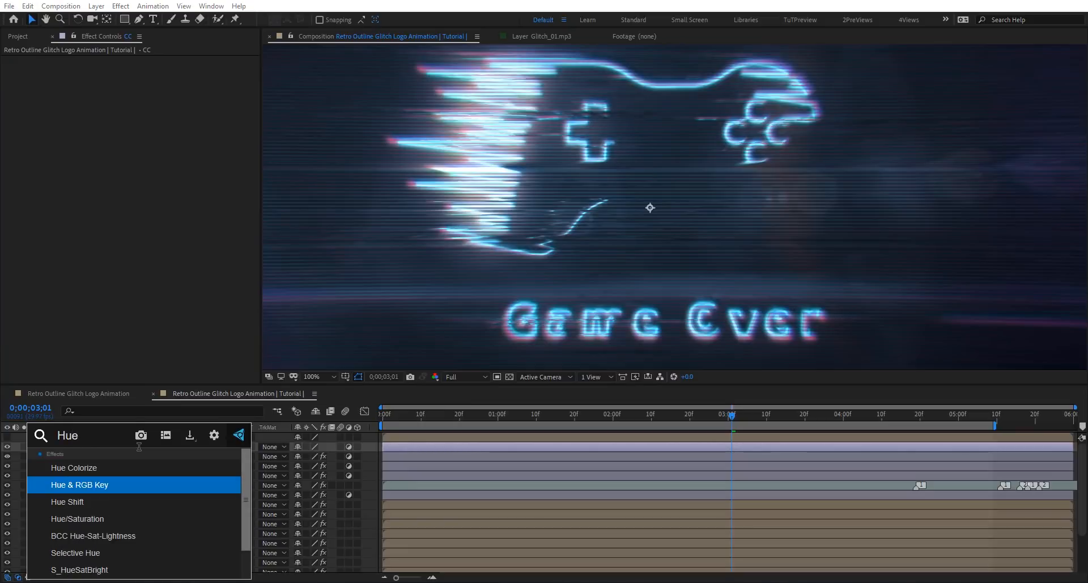
key(Down)
key(Down)
key(Return)
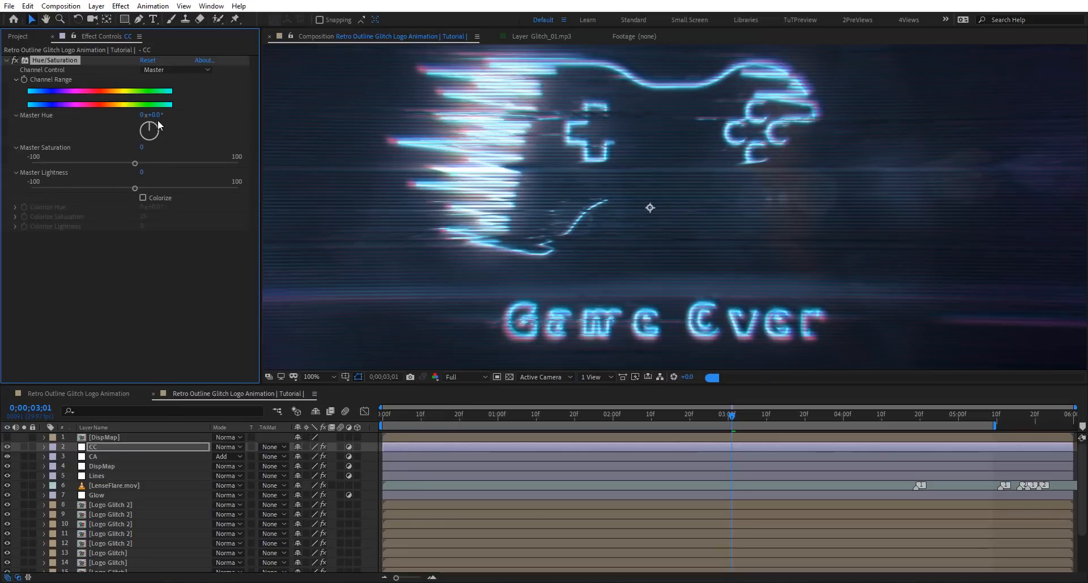
drag(159, 125, 149, 141)
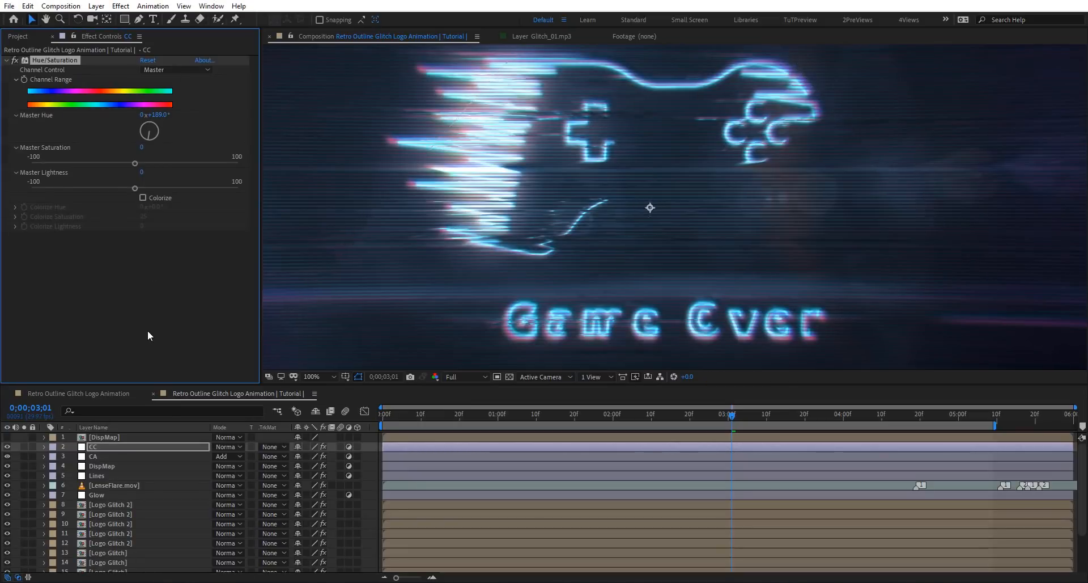
- Apply Noise to the CC layer with an Amount of Noise of 5% and turn off its Hue/Saturation effect
click(129, 446)
key(ctrl+space)
text(nois)
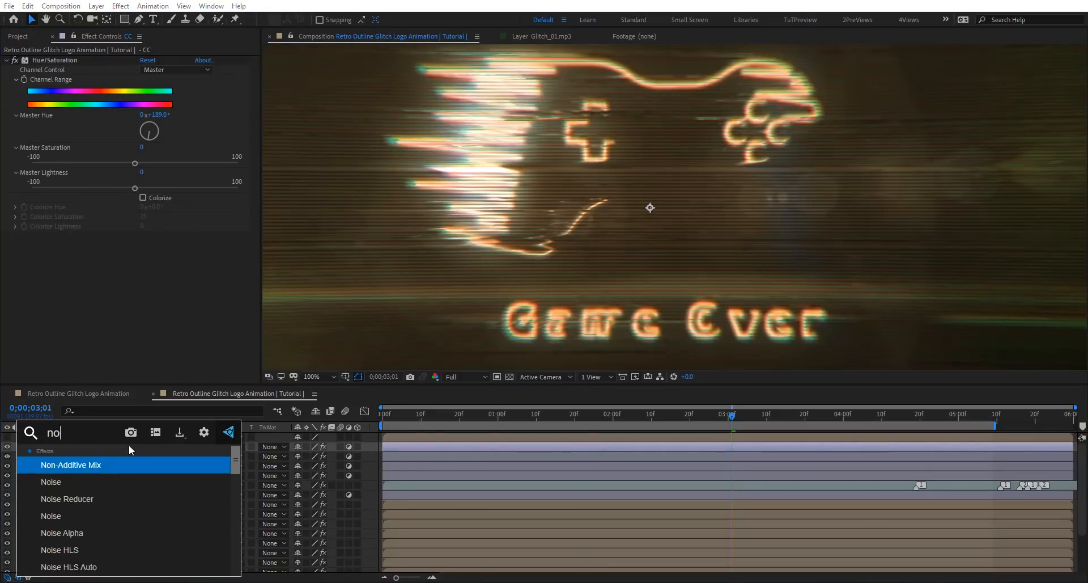
key(Down)
key(Down)
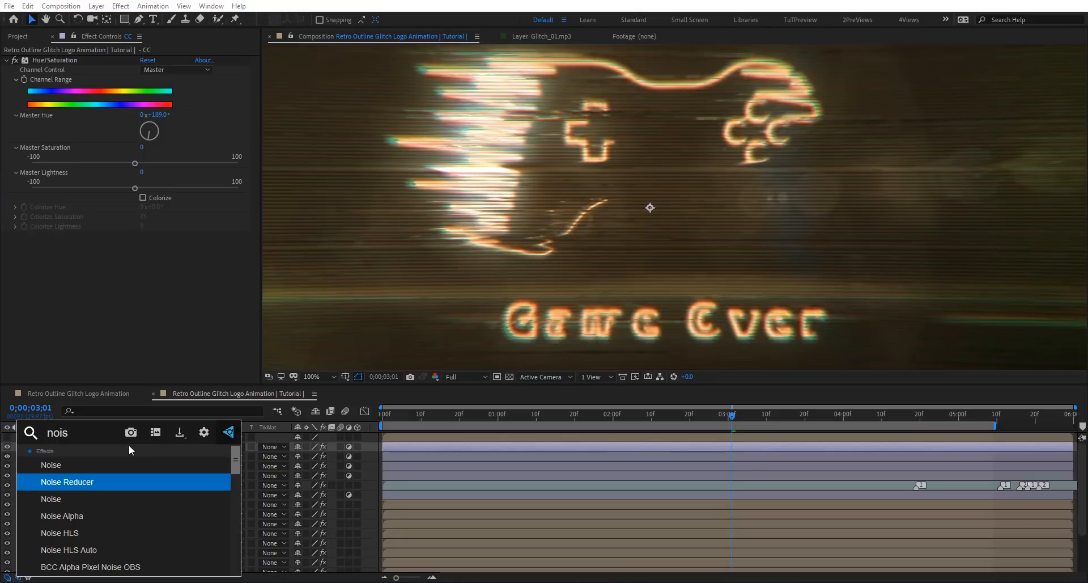
key(Return)
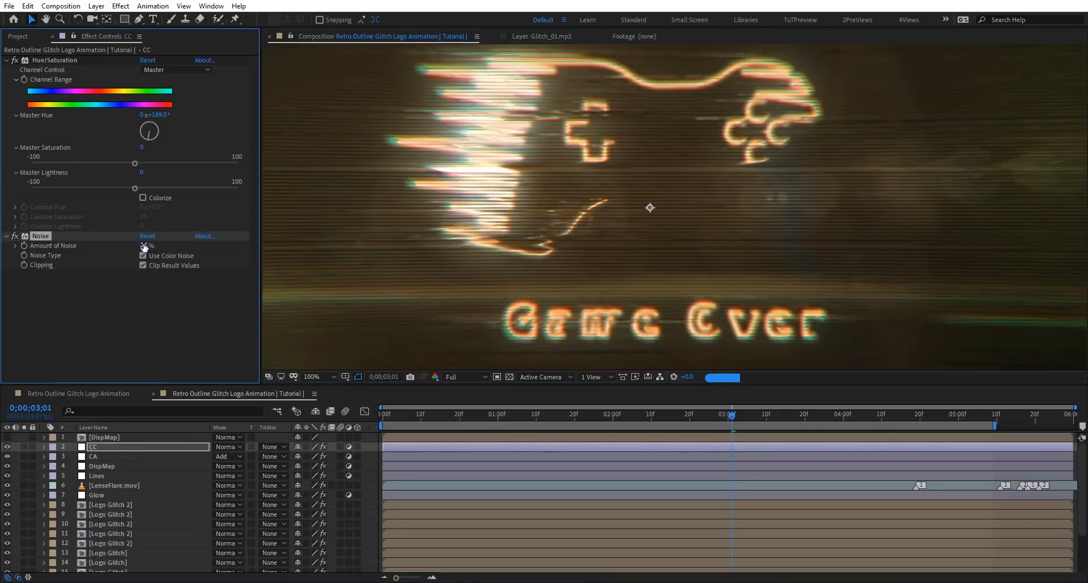
click(144, 246)
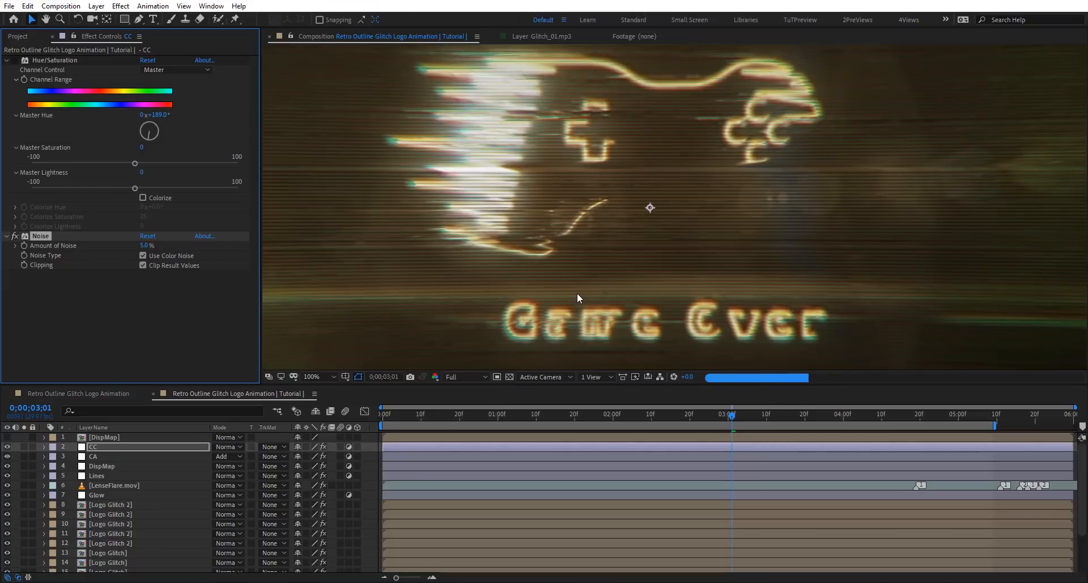
scroll(644, 174, up, 1)
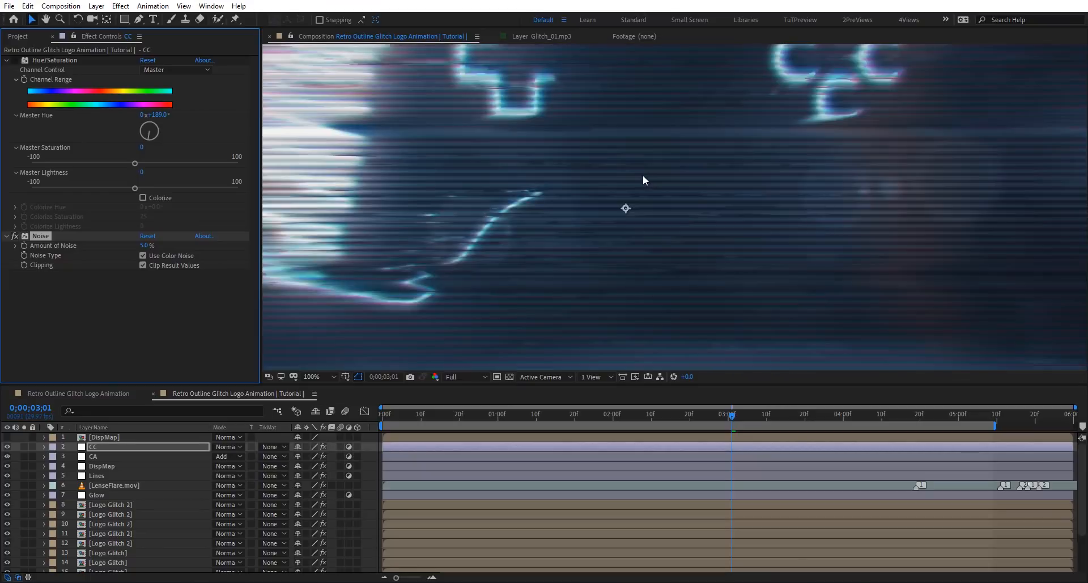
- Compare the frame with the Noise effect's Clip Result Values switched off and on, leaving it on
scroll(643, 174, down, 1)
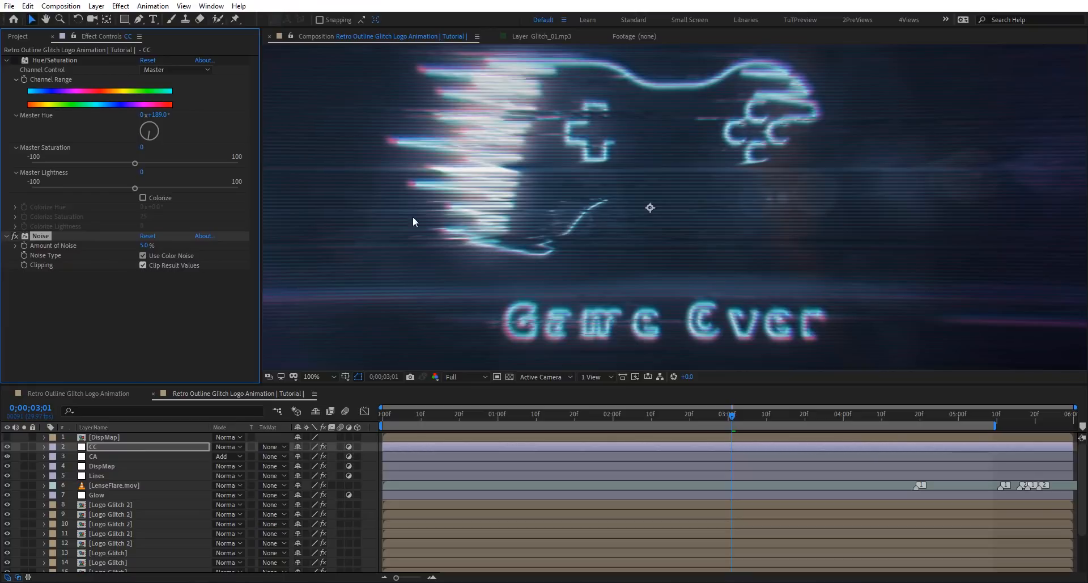
click(141, 265)
click(143, 265)
click(142, 264)
click(142, 265)
scroll(709, 209, down, 5)
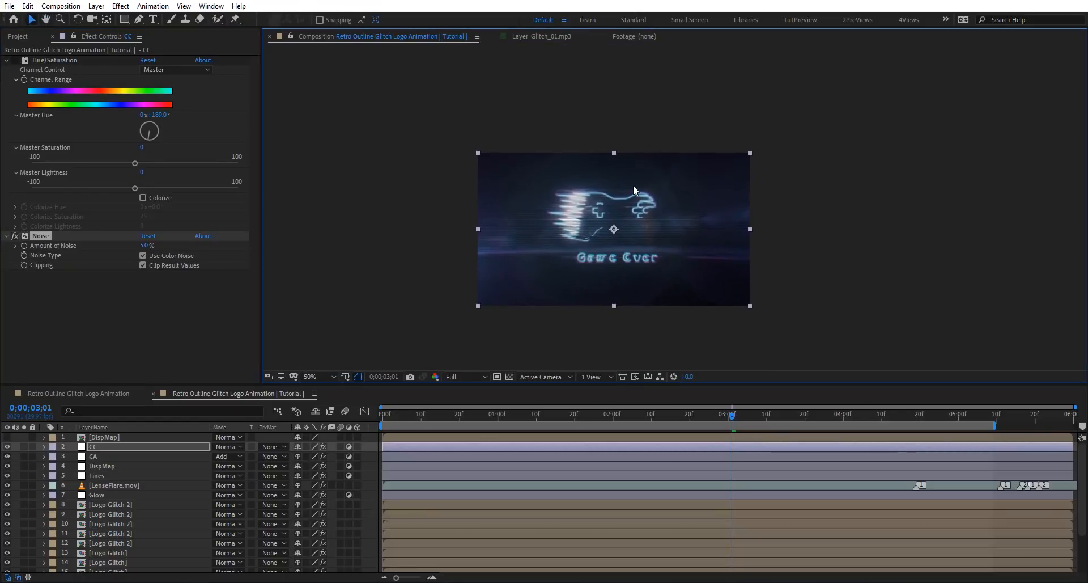
scroll(633, 186, up, 1)
key(space)
drag(612, 178, 656, 102)
- Convert the composition's audio to keyframes, starting from the Glitch_01.mp3 layer
scroll(690, 505, down, 3)
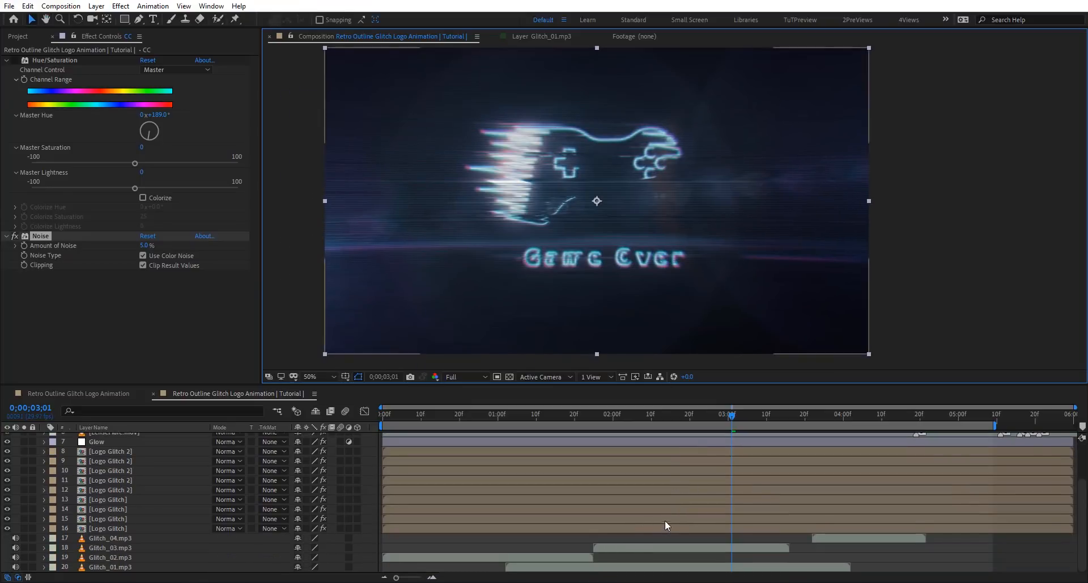
click(595, 565)
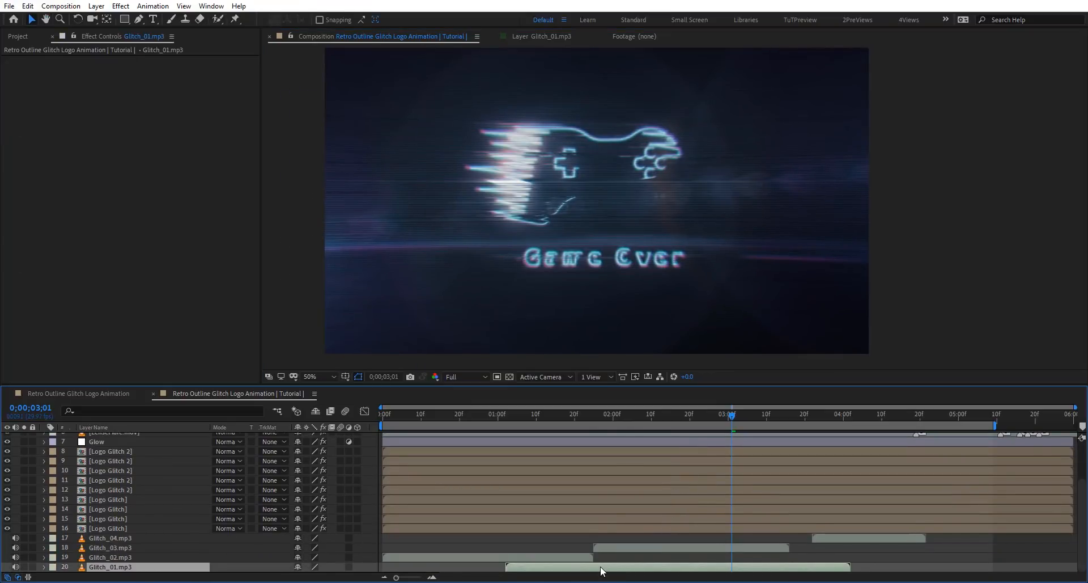
right_click(600, 566)
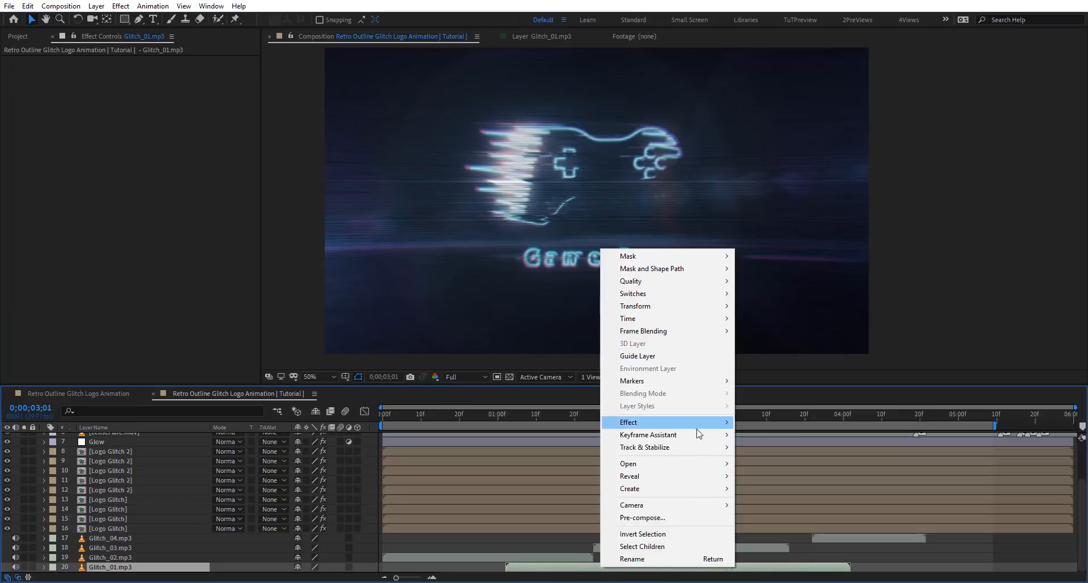
mouse_move(697, 438)
click(794, 434)
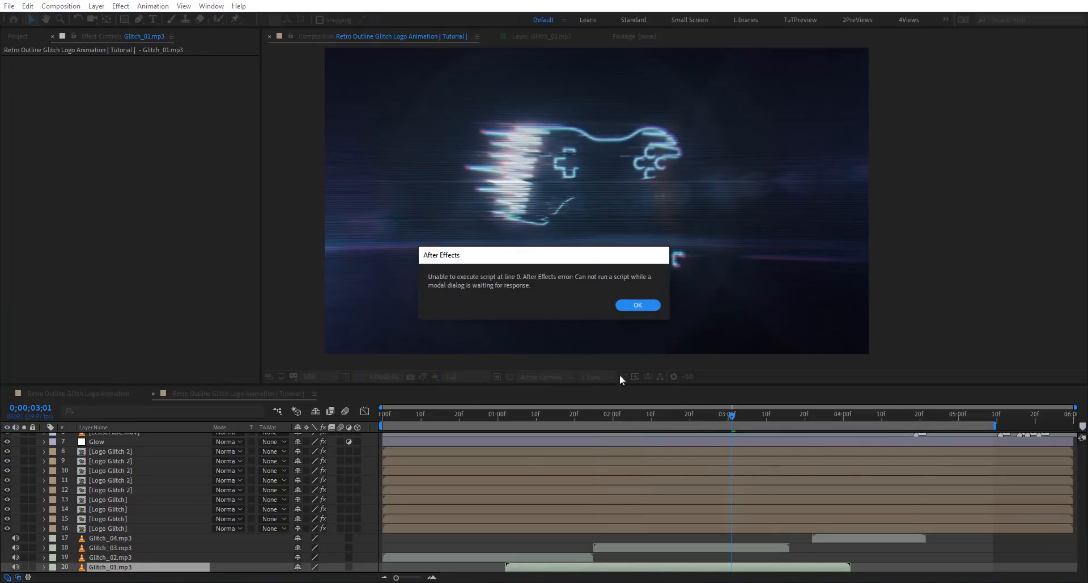
click(646, 305)
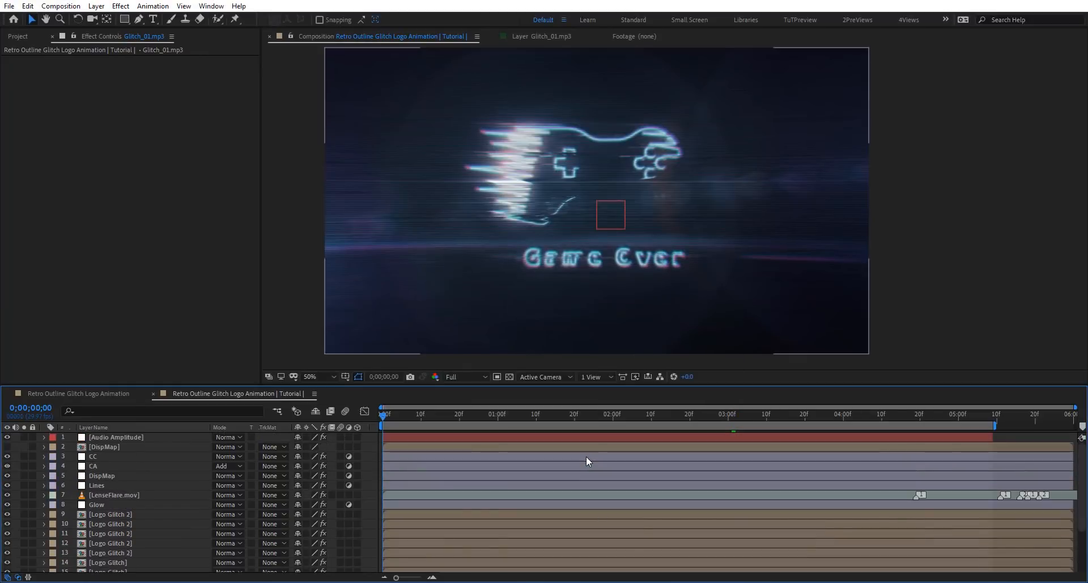
- Duplicate the DispMap adjustment layer and move the current time to 0;00;01;02, where Glitch_01.mp3 starts
click(519, 437)
click(126, 479)
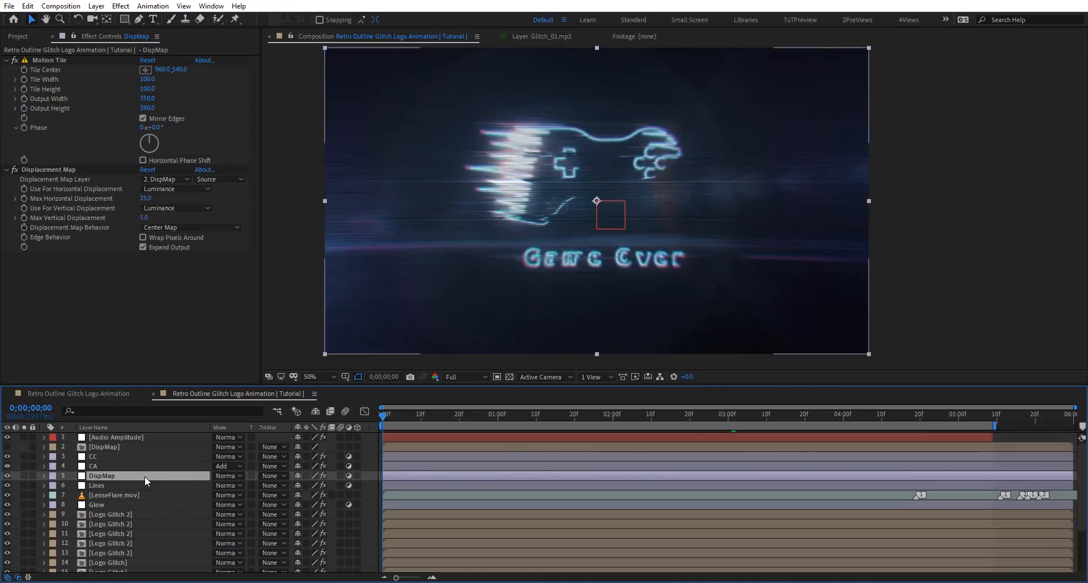
key(ctrl+d)
scroll(597, 446, down, 3)
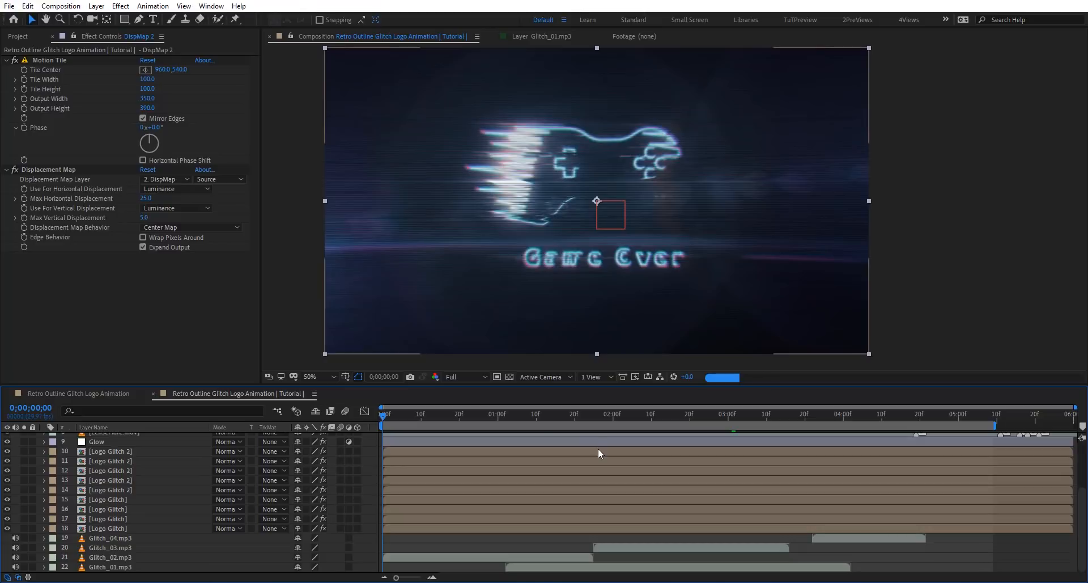
click(509, 416)
scroll(522, 443, up, 3)
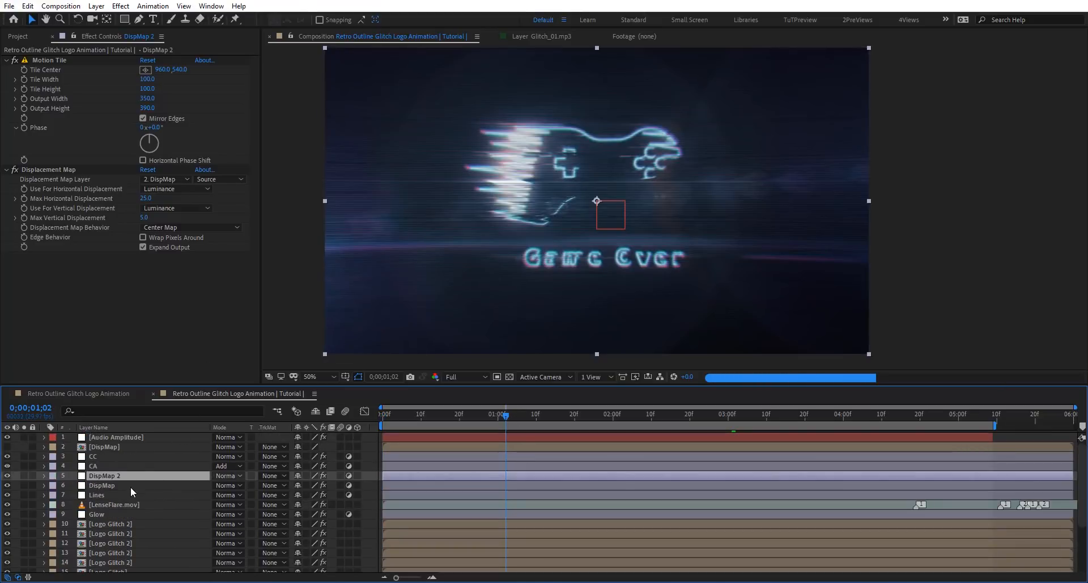
- Add an expression to DispMap 2's Max Horizontal Displacement linking it to the Audio Amplitude Left Channel Slider, multiplied by 5
click(132, 440)
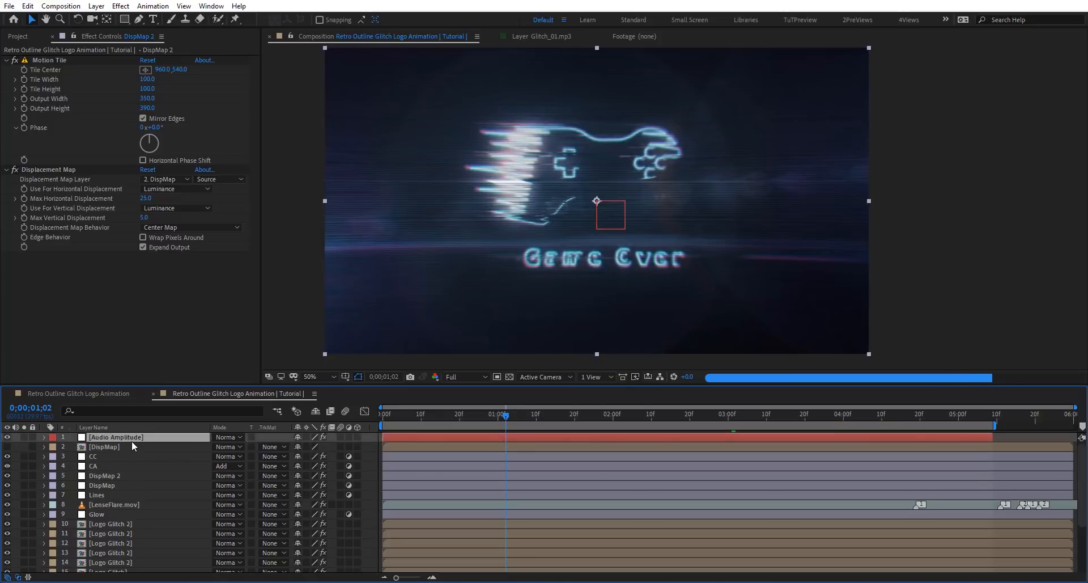
click(114, 477)
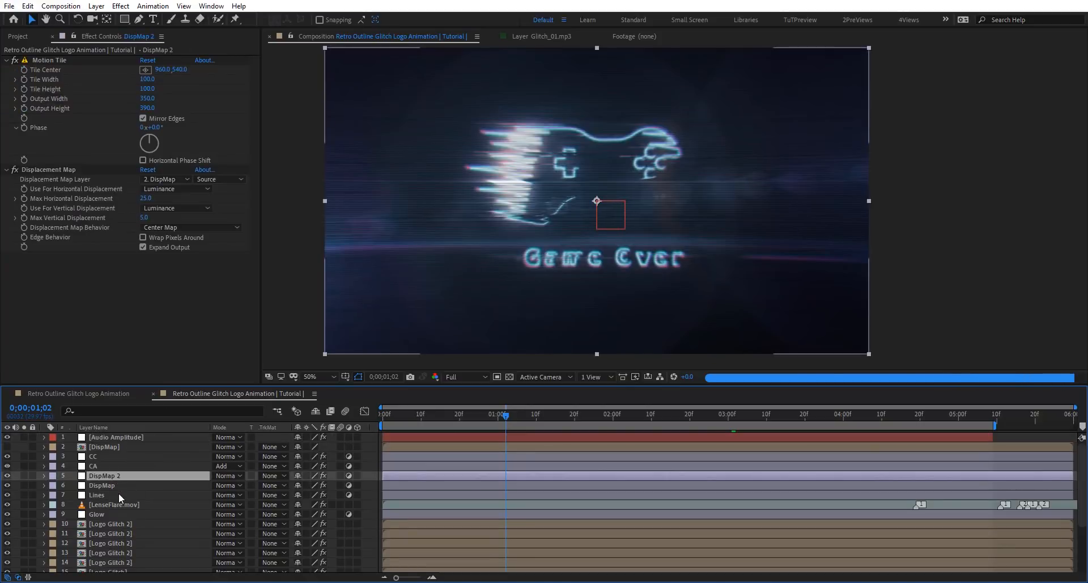
click(44, 475)
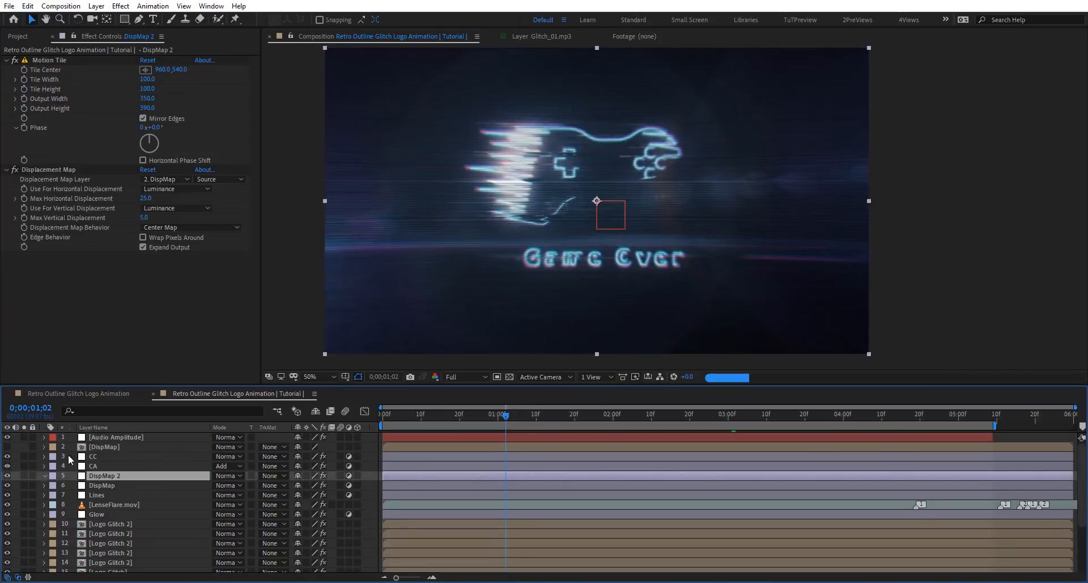
alt+click(24, 199)
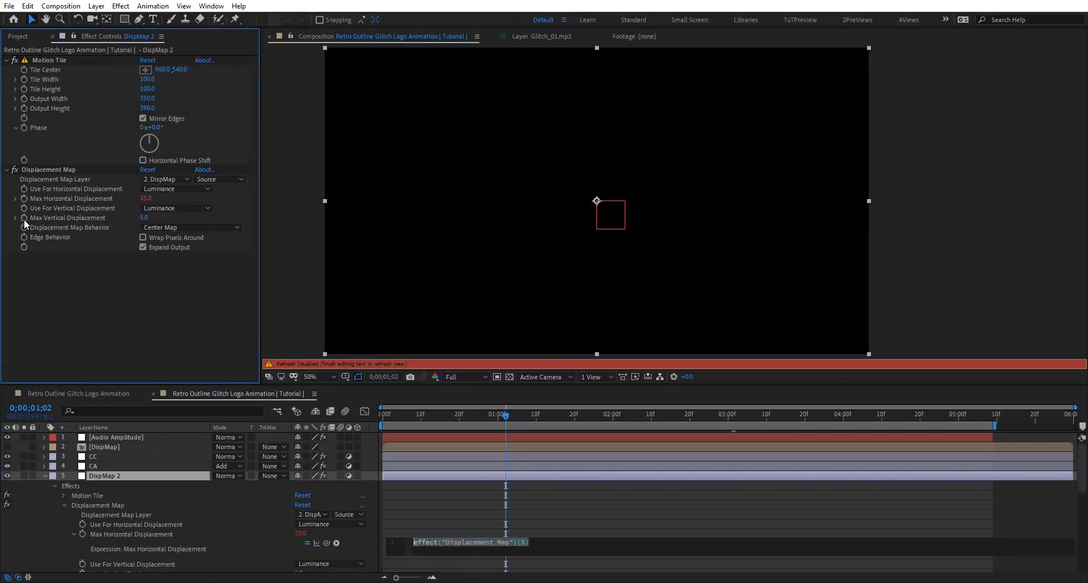
click(282, 521)
scroll(271, 520, down, 3)
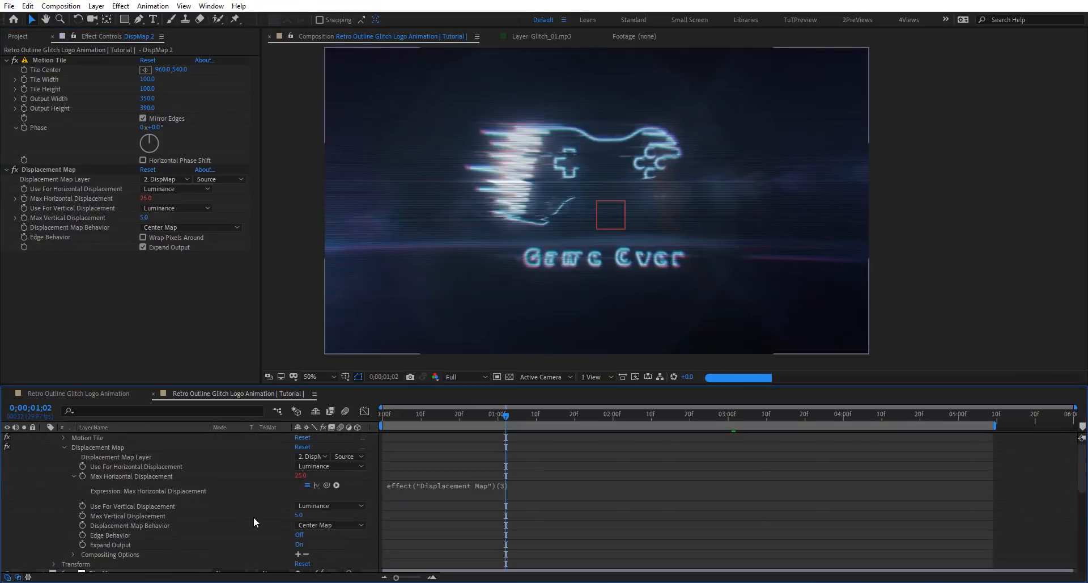
scroll(250, 511, up, 3)
click(122, 436)
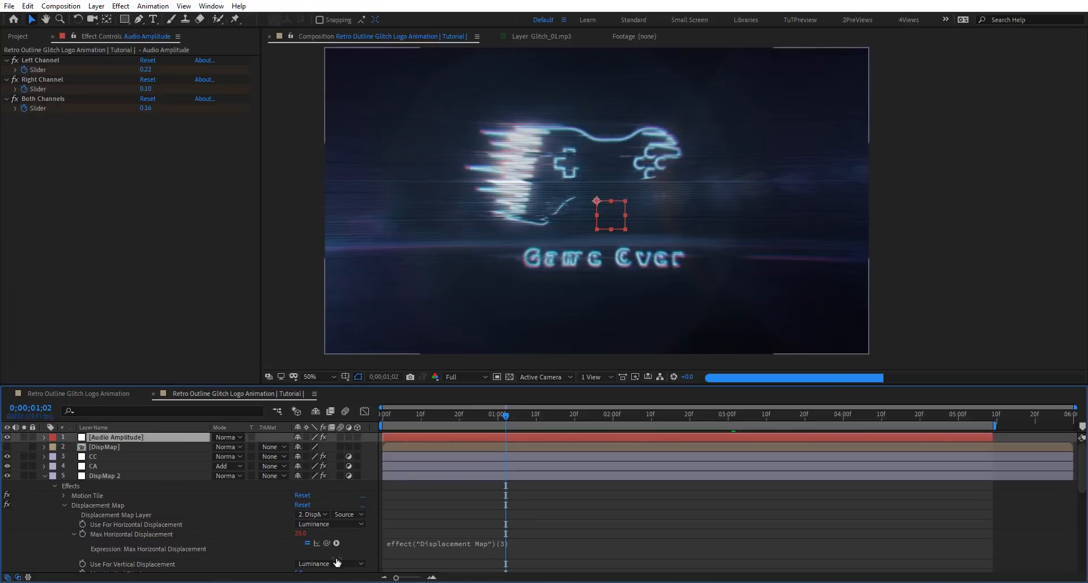
drag(328, 542, 54, 68)
scroll(257, 531, down, 2)
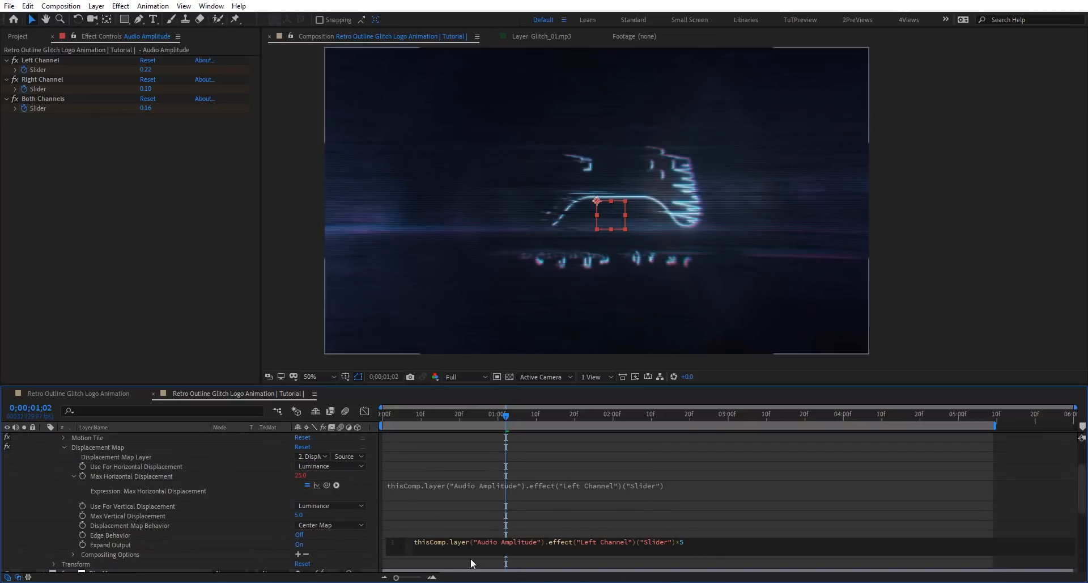
click(255, 523)
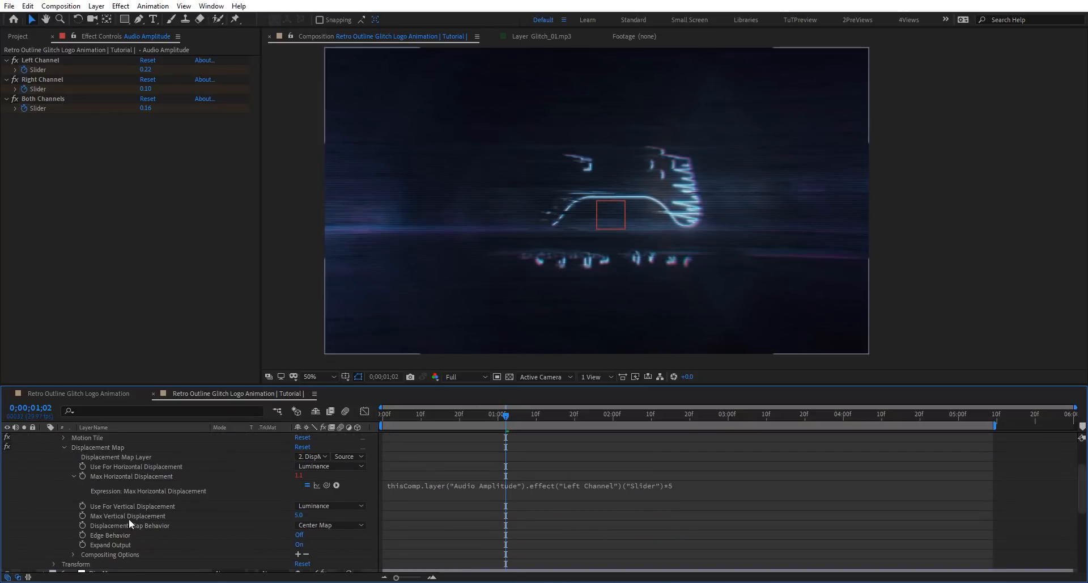
- Add an expression to DispMap 2's Max Vertical Displacement linking it to the Audio Amplitude Right Channel Slider, multiplied by 5
alt+click(83, 515)
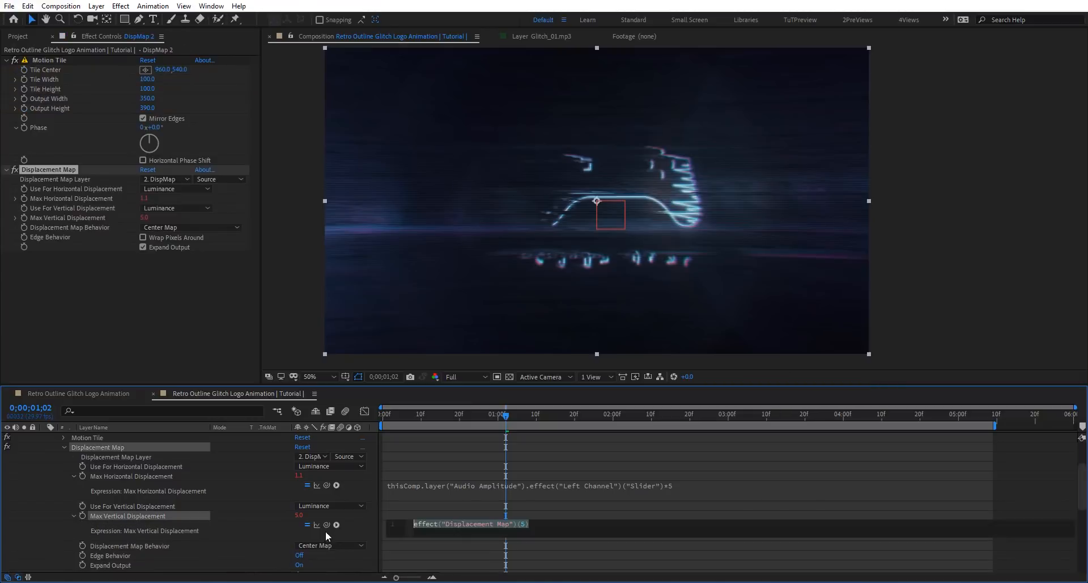
drag(326, 397, 247, 511)
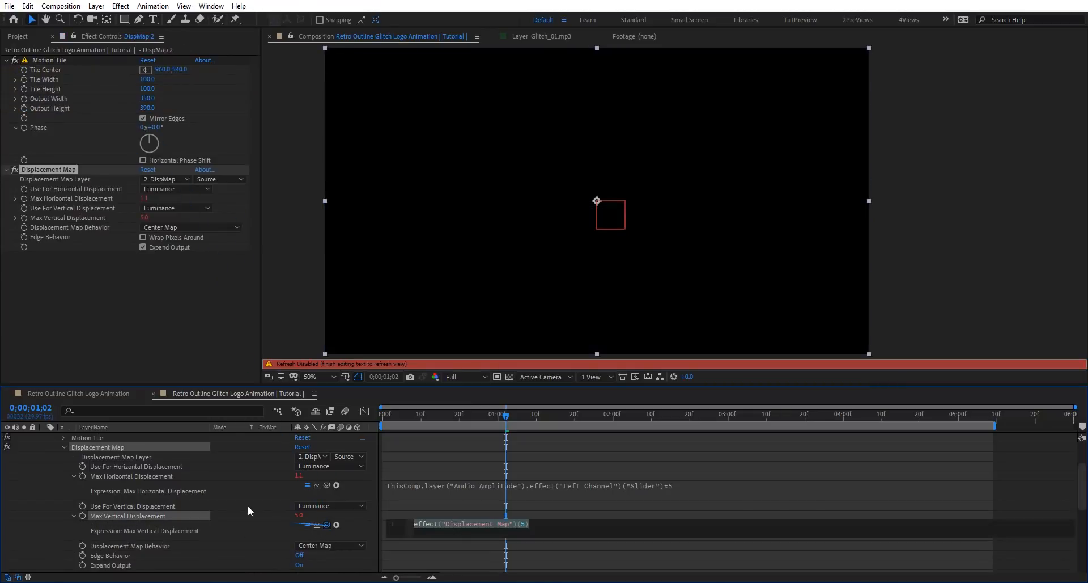
scroll(210, 479, up, 3)
click(142, 439)
scroll(215, 481, down, 3)
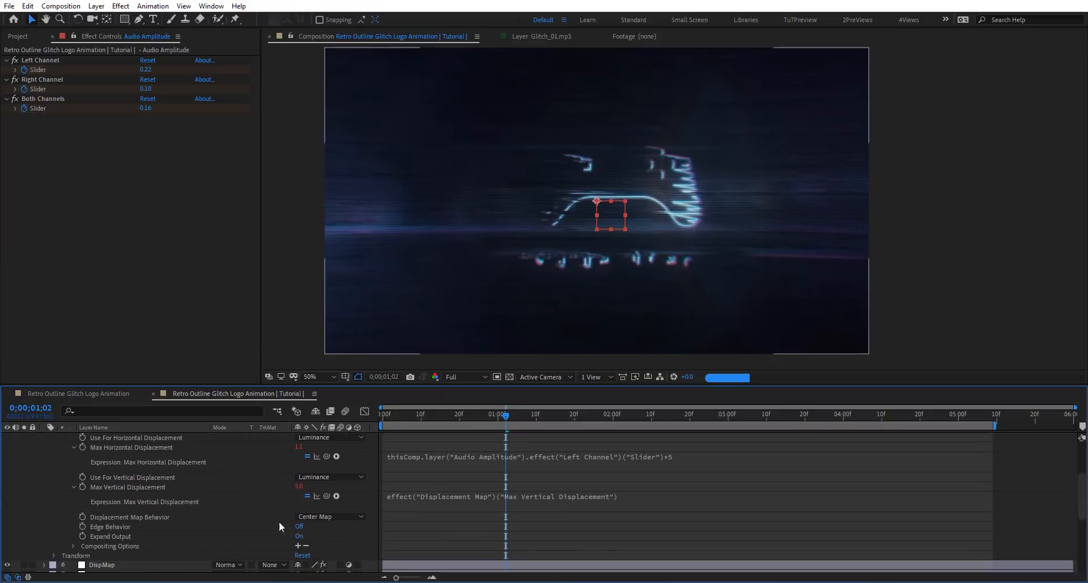
drag(326, 495, 54, 90)
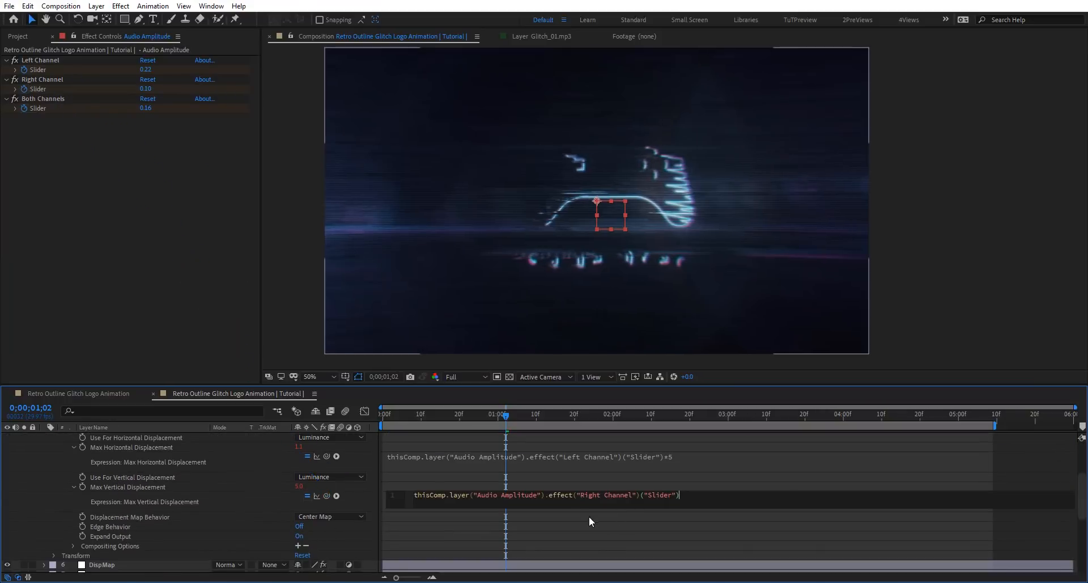
text(*5)
click(688, 537)
- Move the current time to 0;00;02;15 and preview the audio-driven displacement across the composition
scroll(646, 459, up, 3)
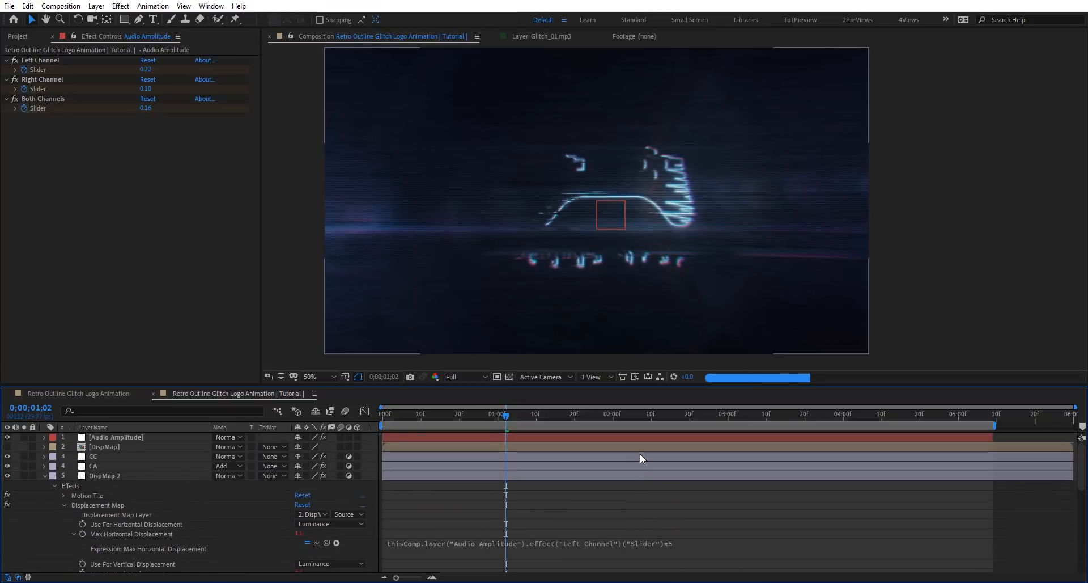
scroll(664, 498, down, 5)
click(671, 417)
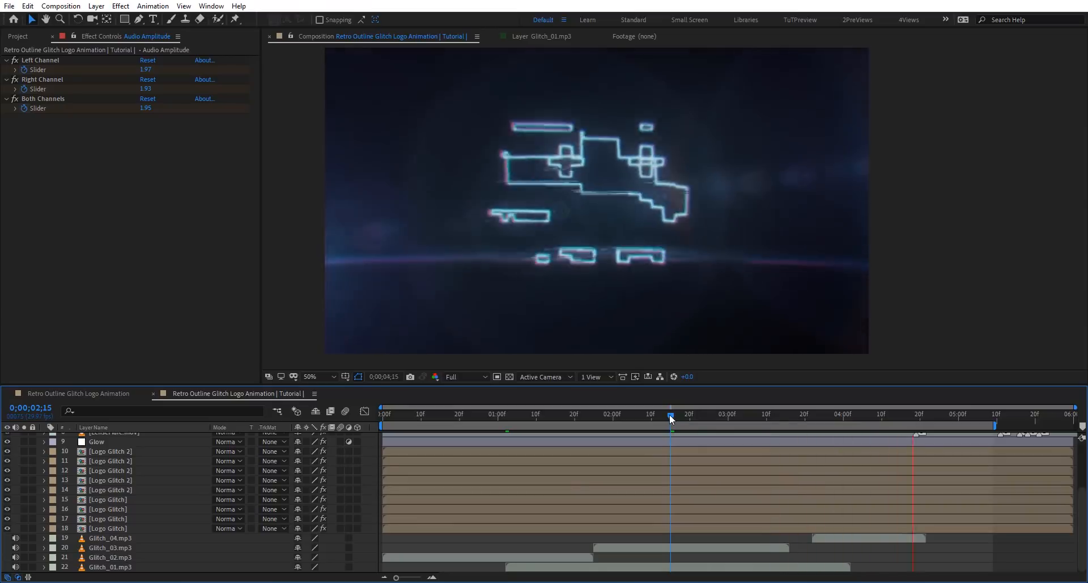
scroll(669, 415, up, 4)
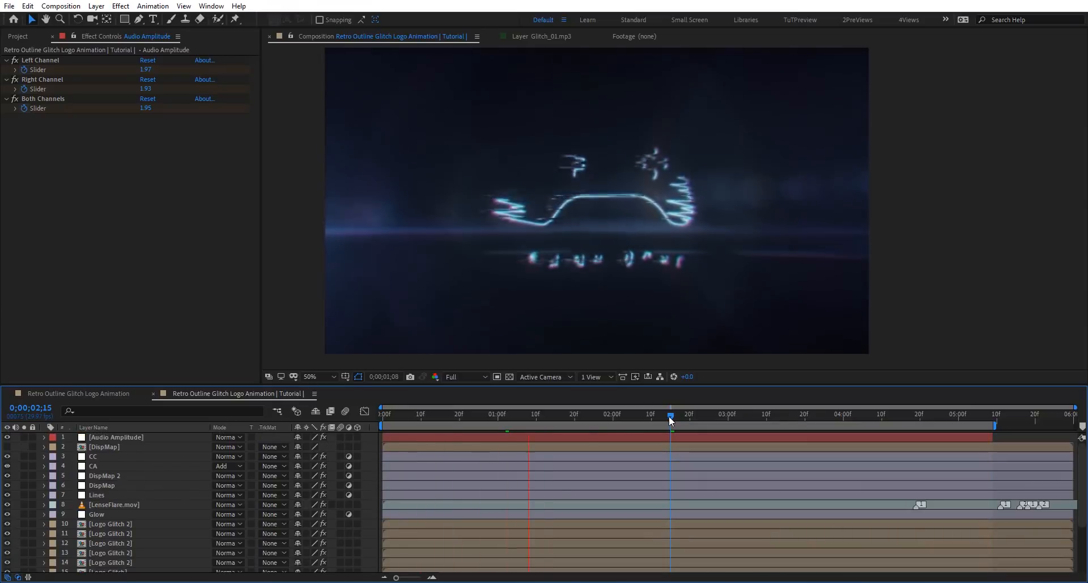